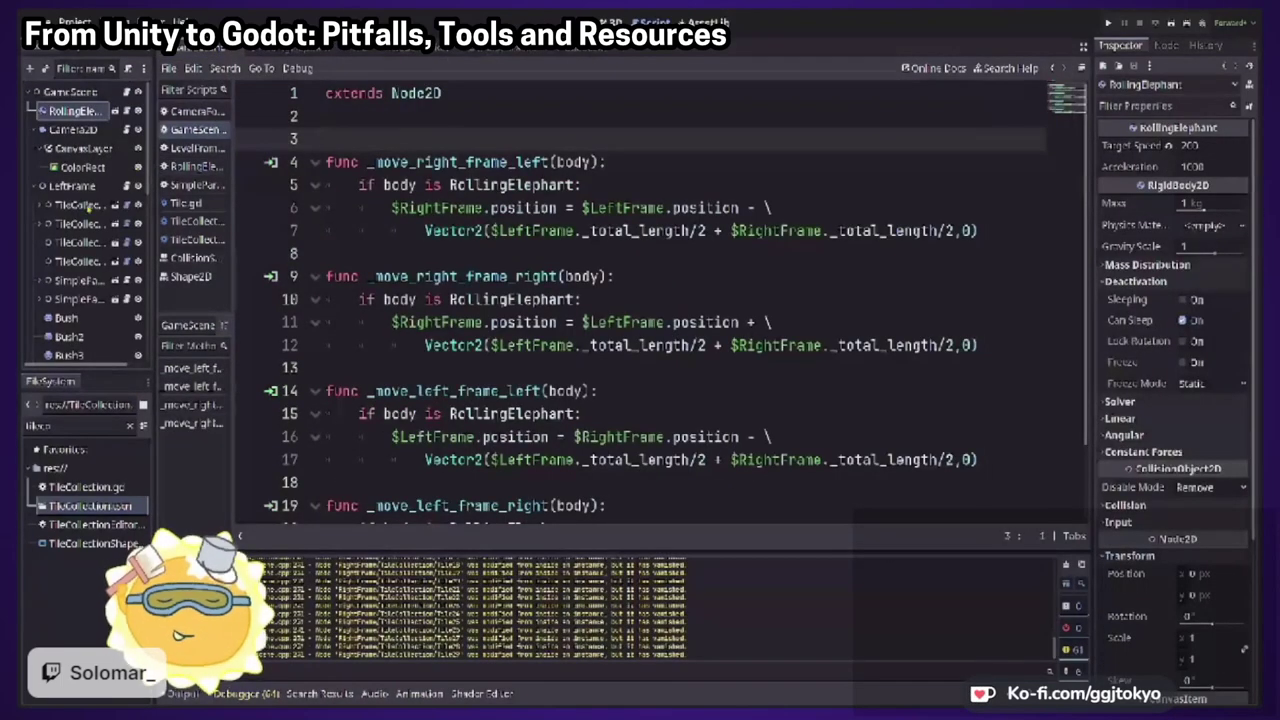
# Collapse the LeftFrame and RightFrame nodes in the scene tree and clear the project file filter, collapsing the Scenes folder
pyautogui.click(36, 130)
pyautogui.click(36, 148)
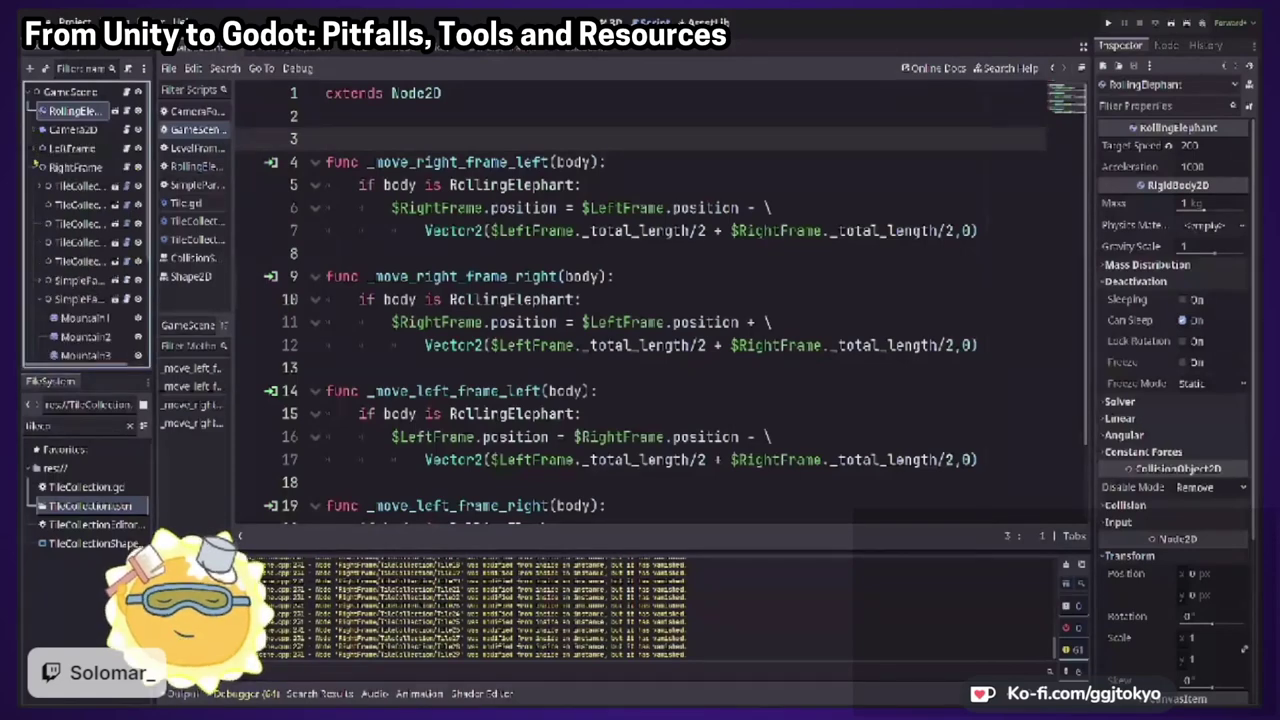
pyautogui.click(129, 426)
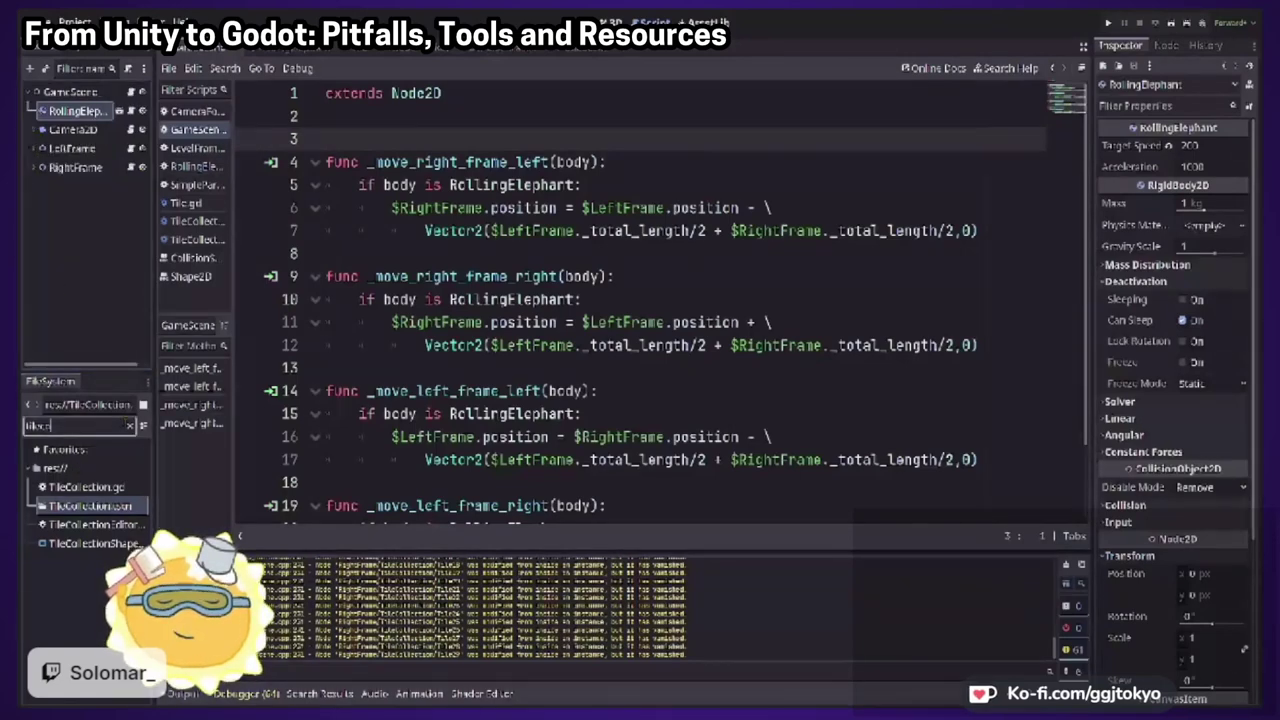
pyautogui.click(36, 485)
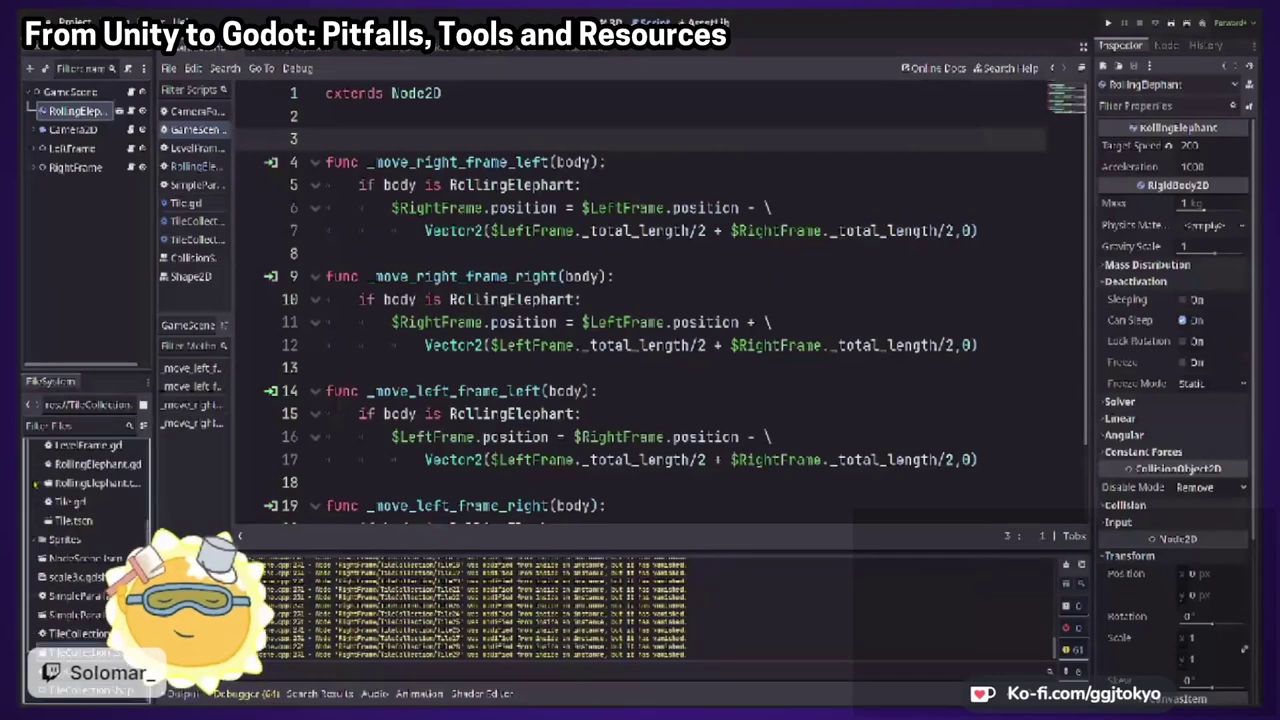
pyautogui.click(35, 487)
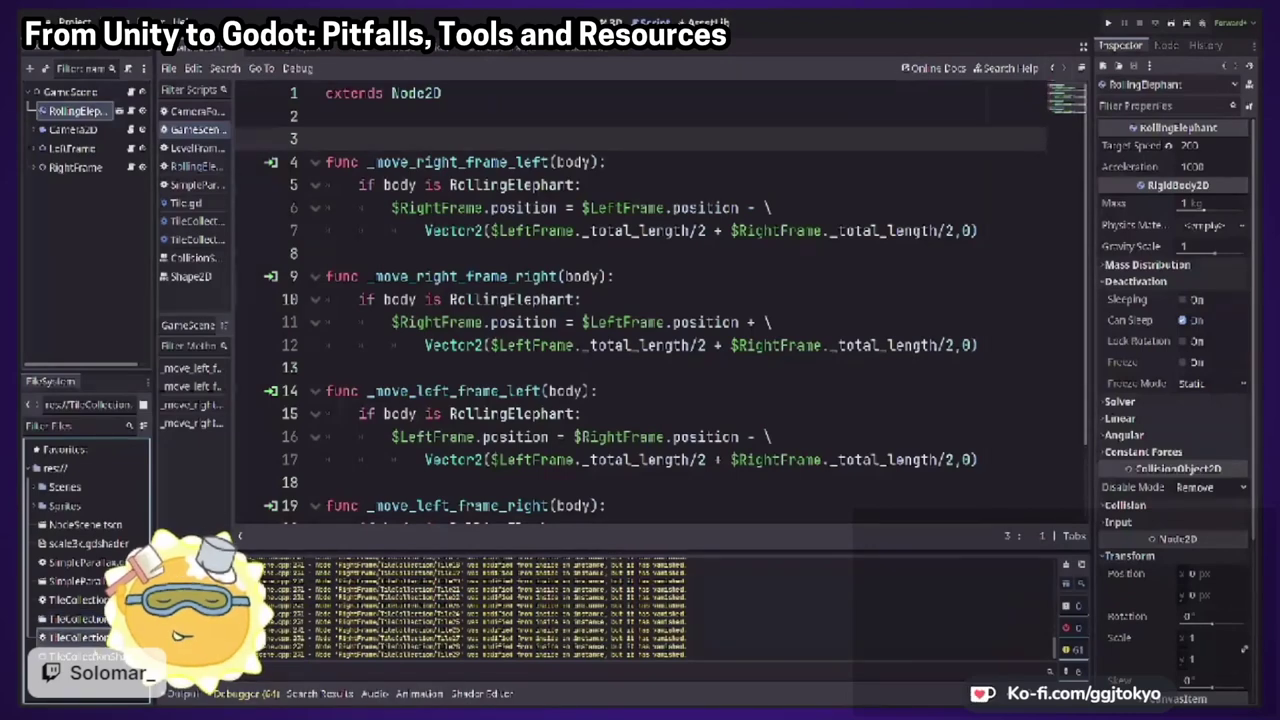
# Look through the scene and script files in the project root and the Scenes folder
pyautogui.click(75, 581)
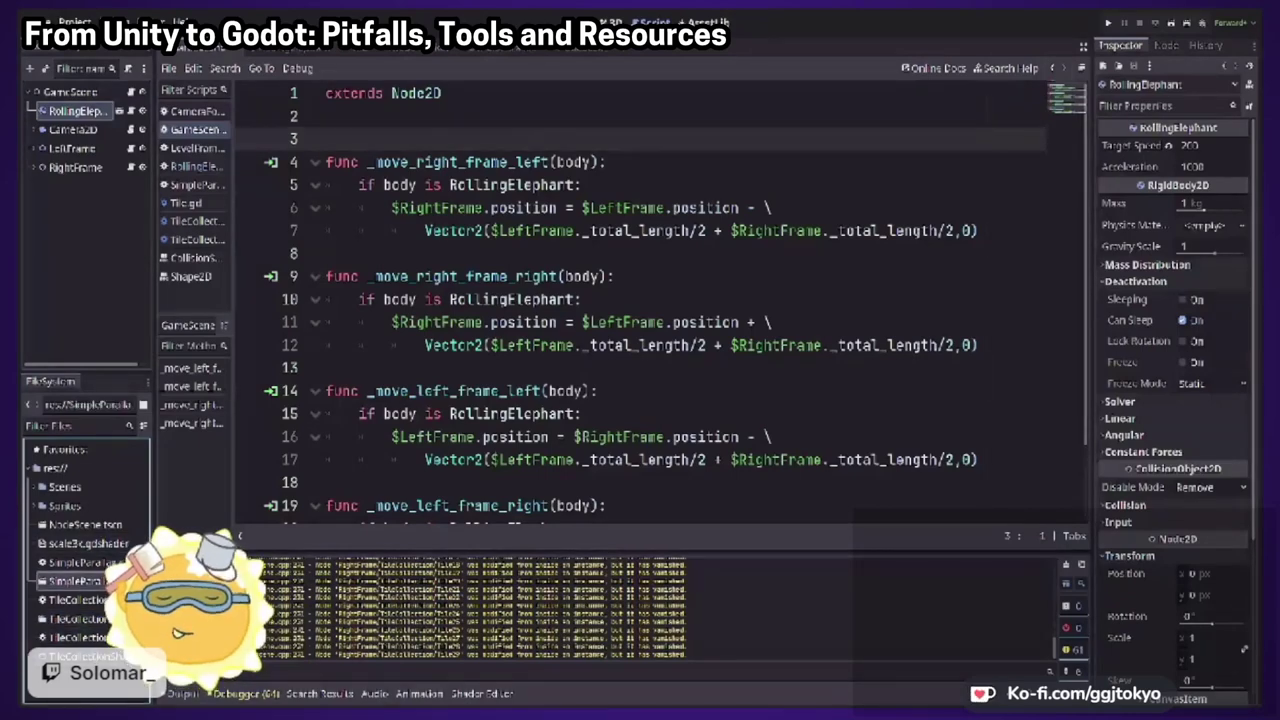
pyautogui.press('Down')
pyautogui.press('Down')
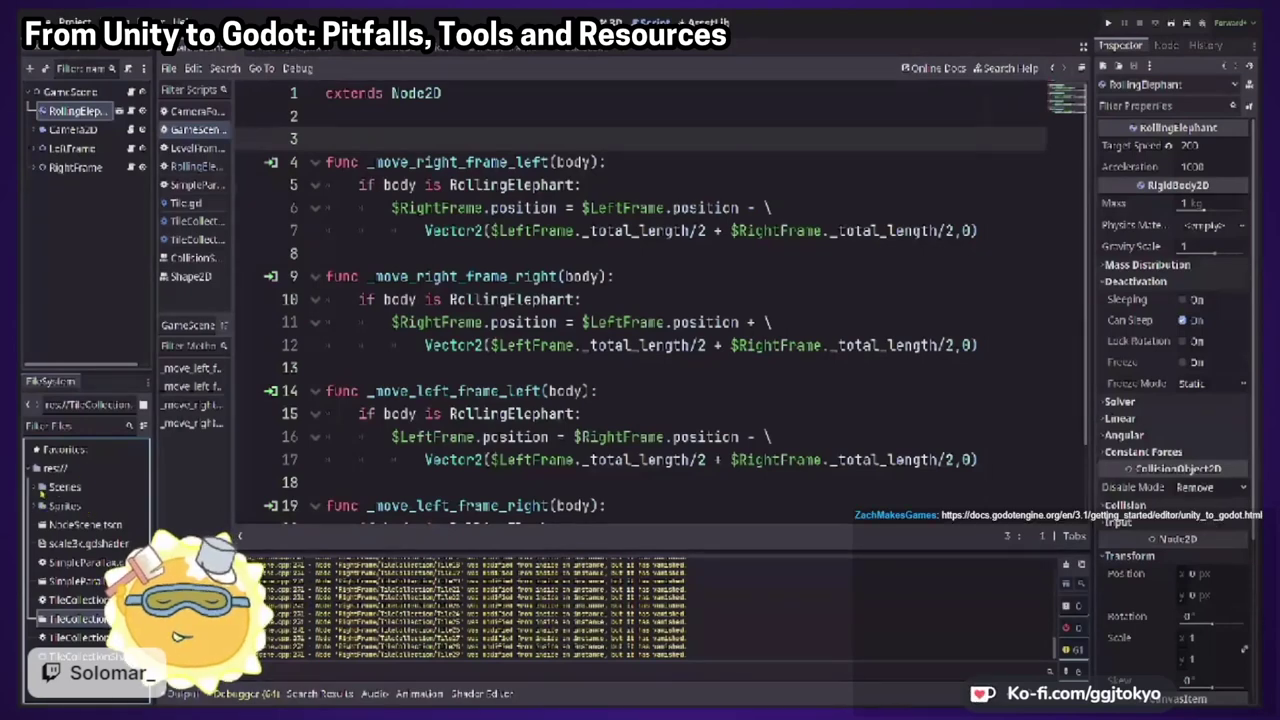
pyautogui.click(40, 488)
pyautogui.click(93, 617)
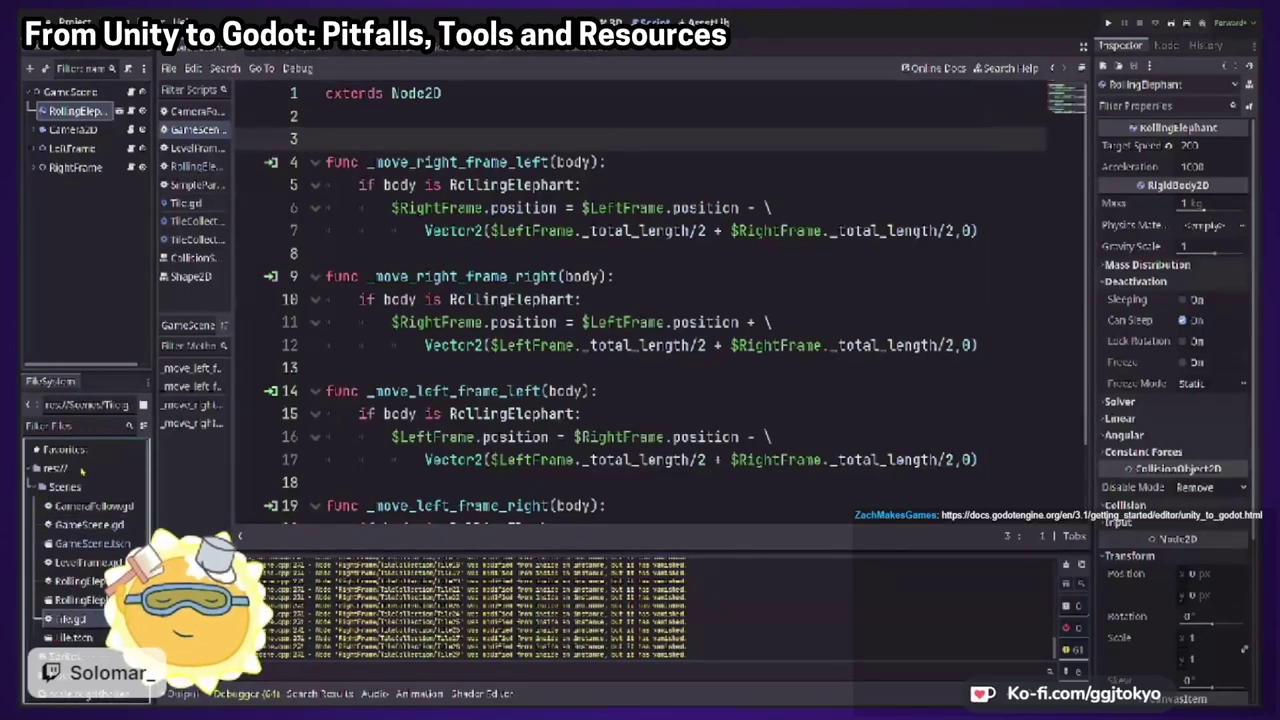
# Filter the project files for "node", open NodeScene.tscn to view its contents, and return to GameScene
pyautogui.click(79, 427)
pyautogui.write('n')
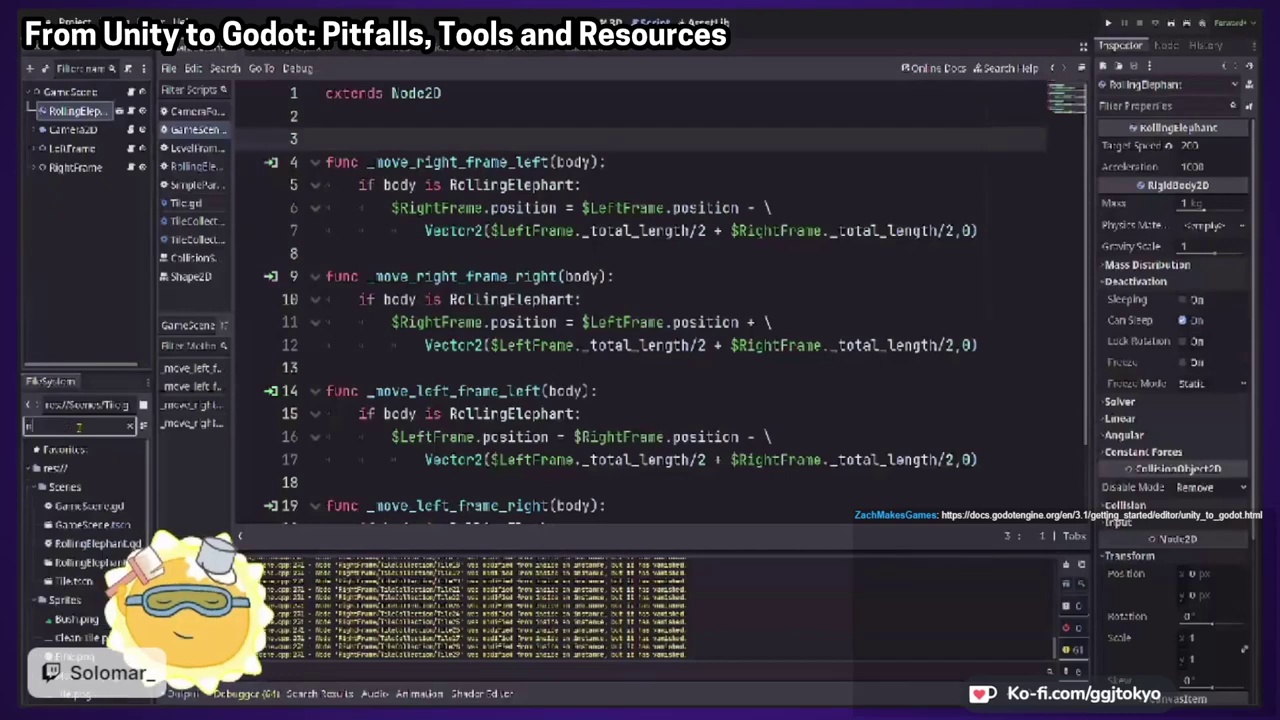
pyautogui.write('ode')
pyautogui.click(88, 487)
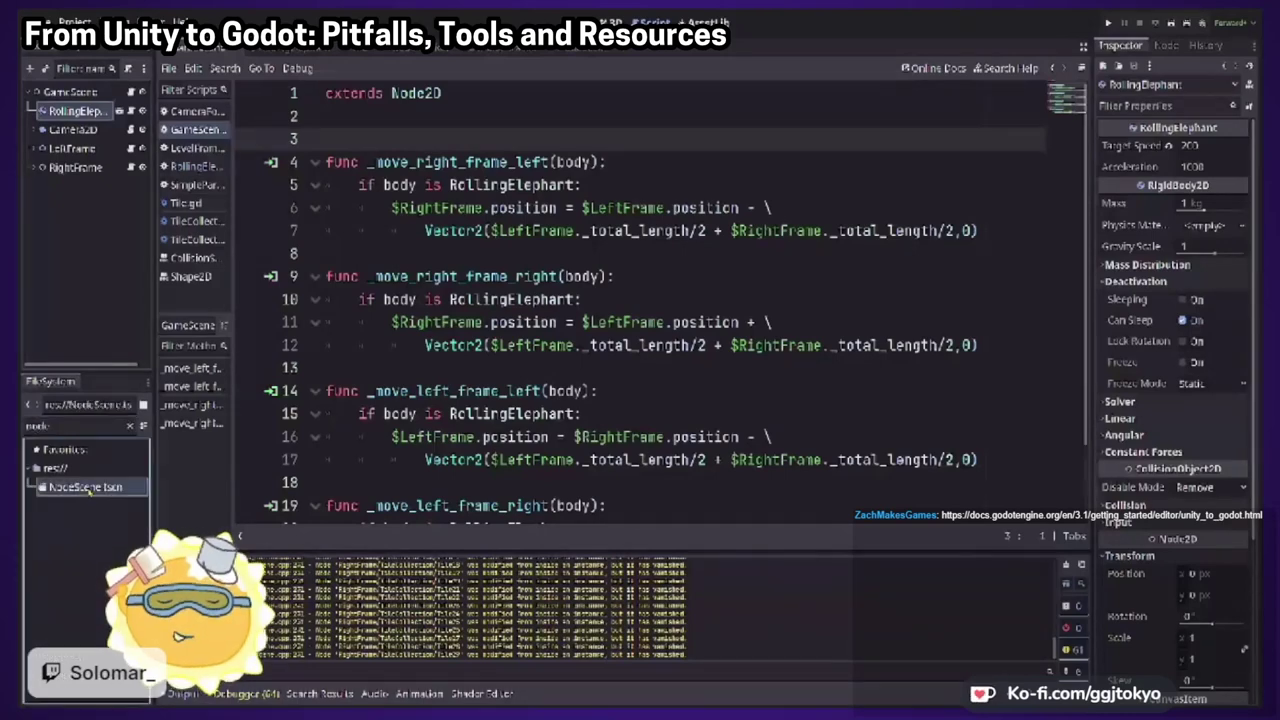
pyautogui.doubleClick(88, 487)
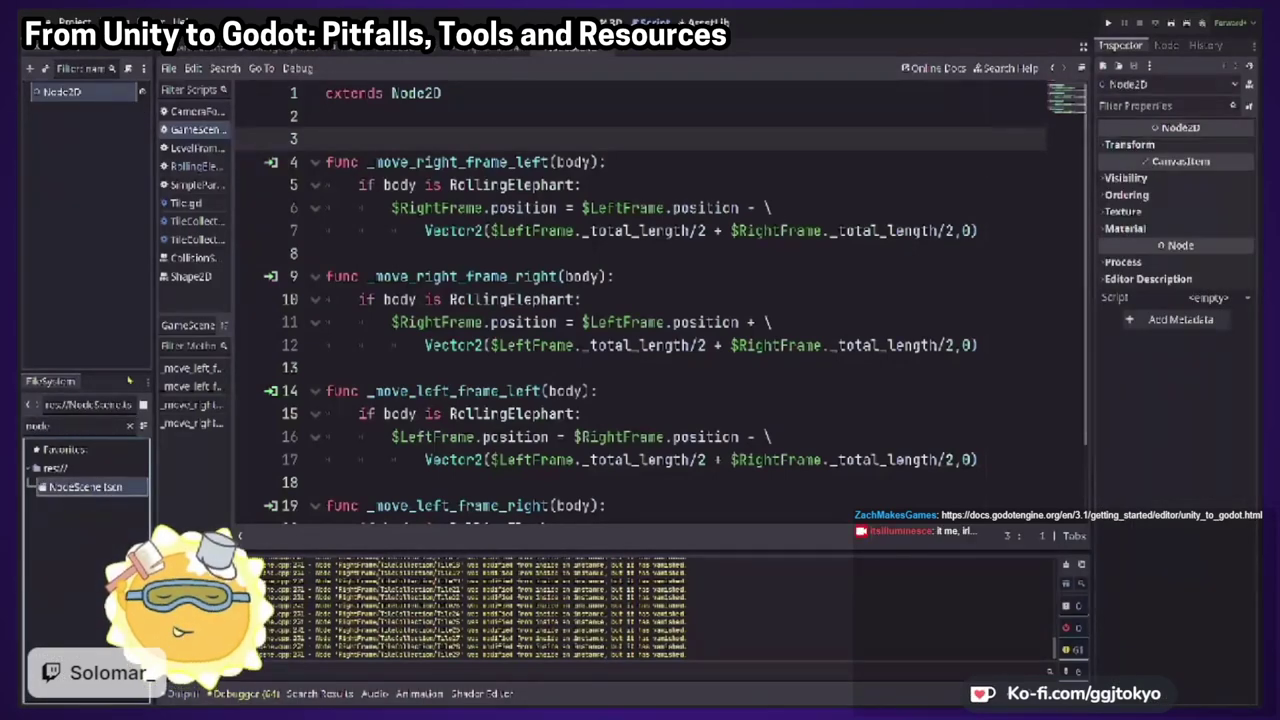
pyautogui.hotkey('ctrl', 'shift', 'w')
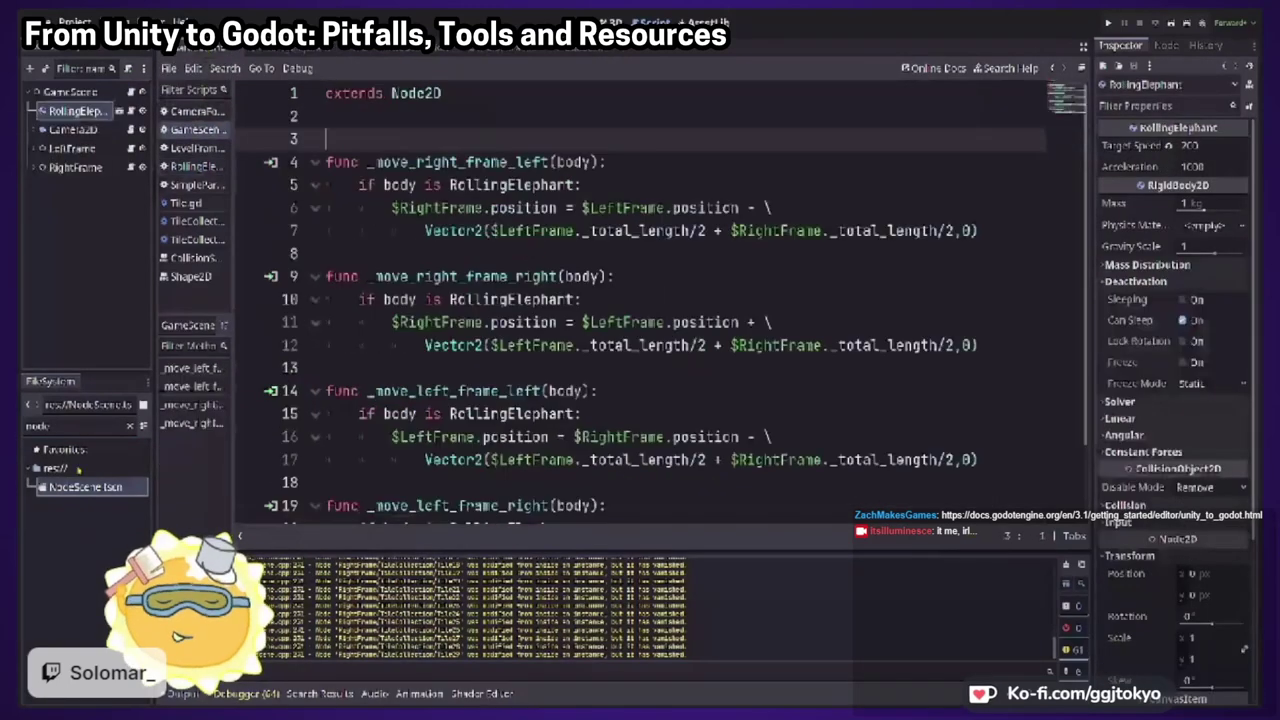
# Instance NodeScene.tscn in GameScene between LeftFrame and RightFrame, and move it from the origin to just beyond the blue background in the 2D view
pyautogui.moveTo(80, 486); pyautogui.dragTo(66, 167)
pyautogui.hotkey('ctrl', 'F1')
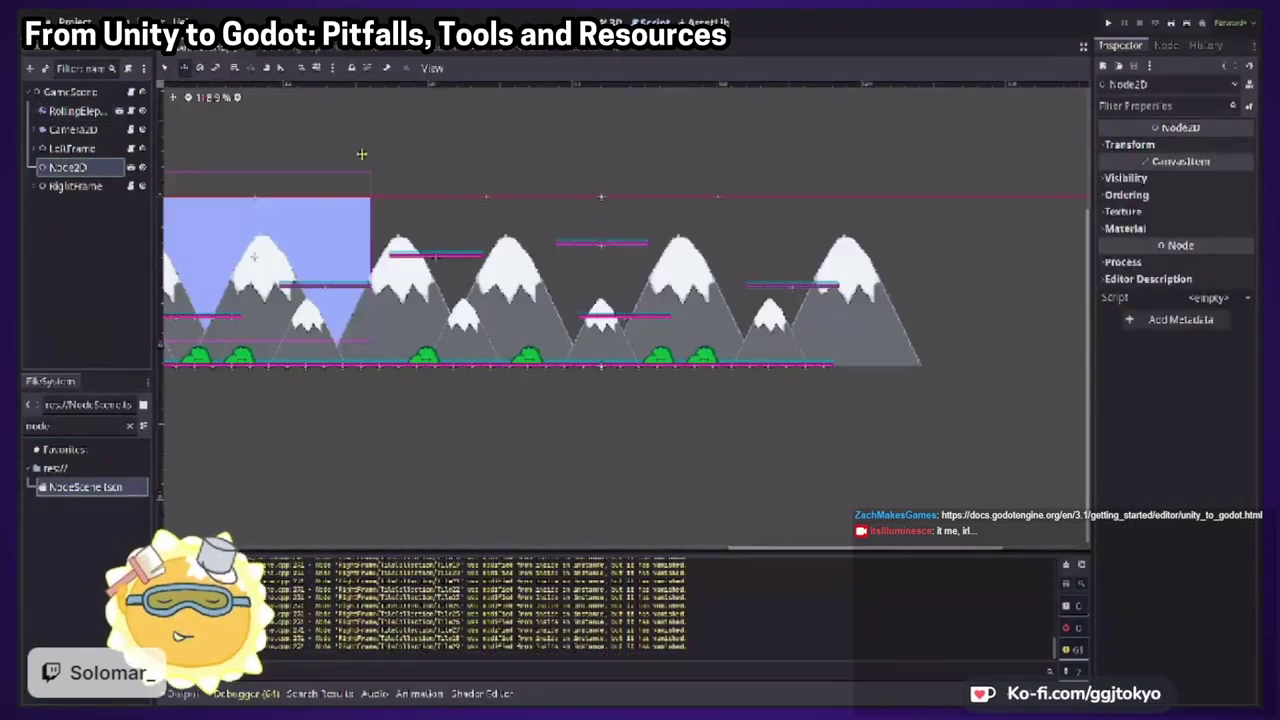
pyautogui.hscroll(-3, 229, 200)
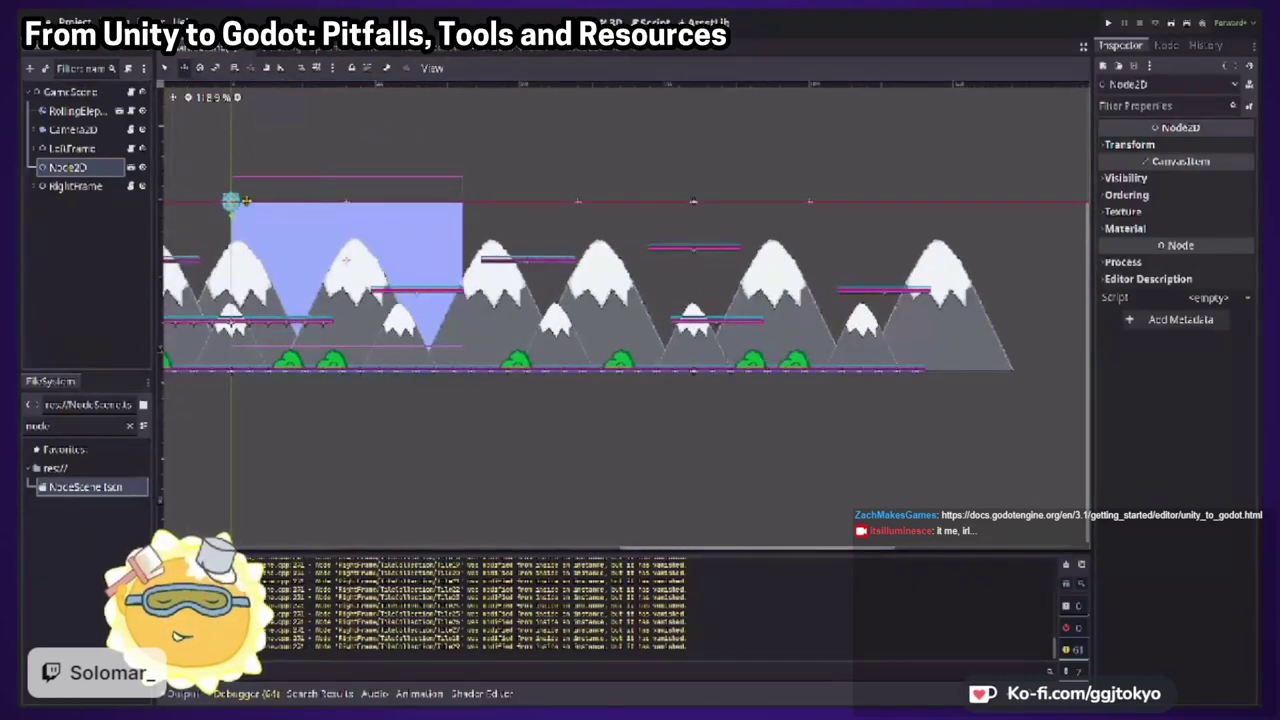
pyautogui.moveTo(231, 201); pyautogui.dragTo(513, 233)
pyautogui.scroll(2, 505, 207)
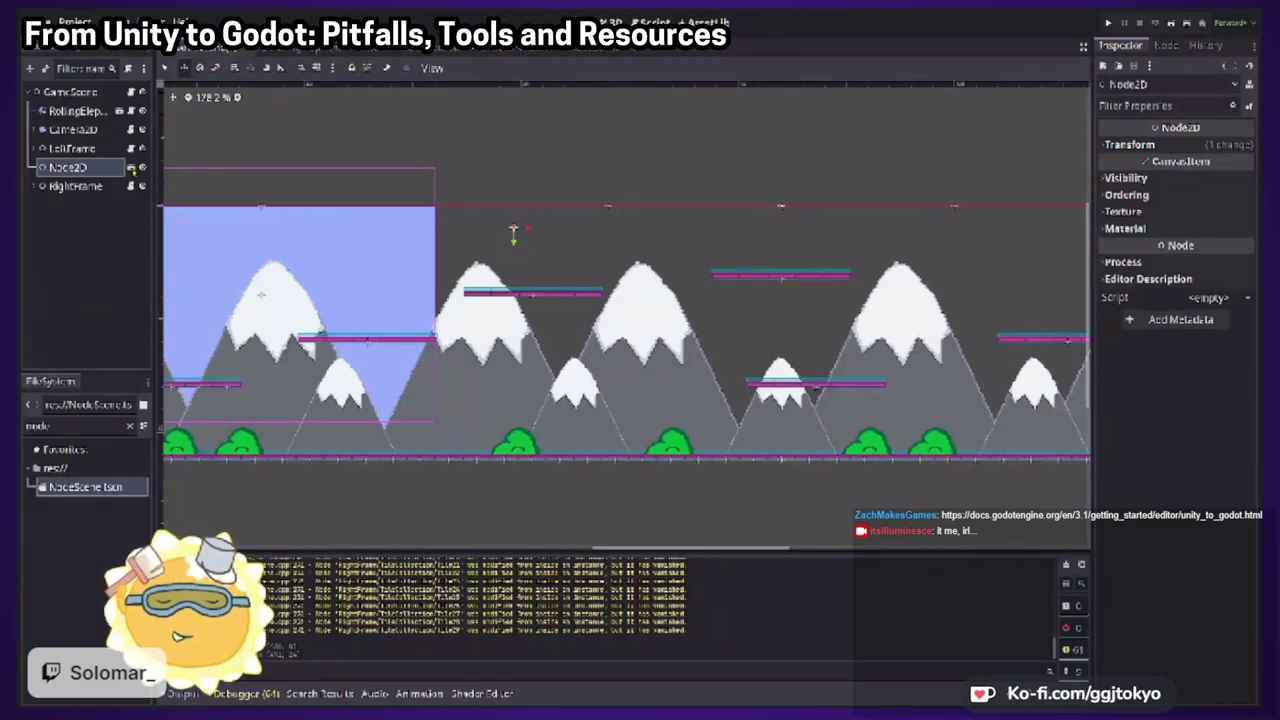
# Open the instanced Node2D's source scene for viewing and return to GameScene's 2D view
pyautogui.click(130, 168)
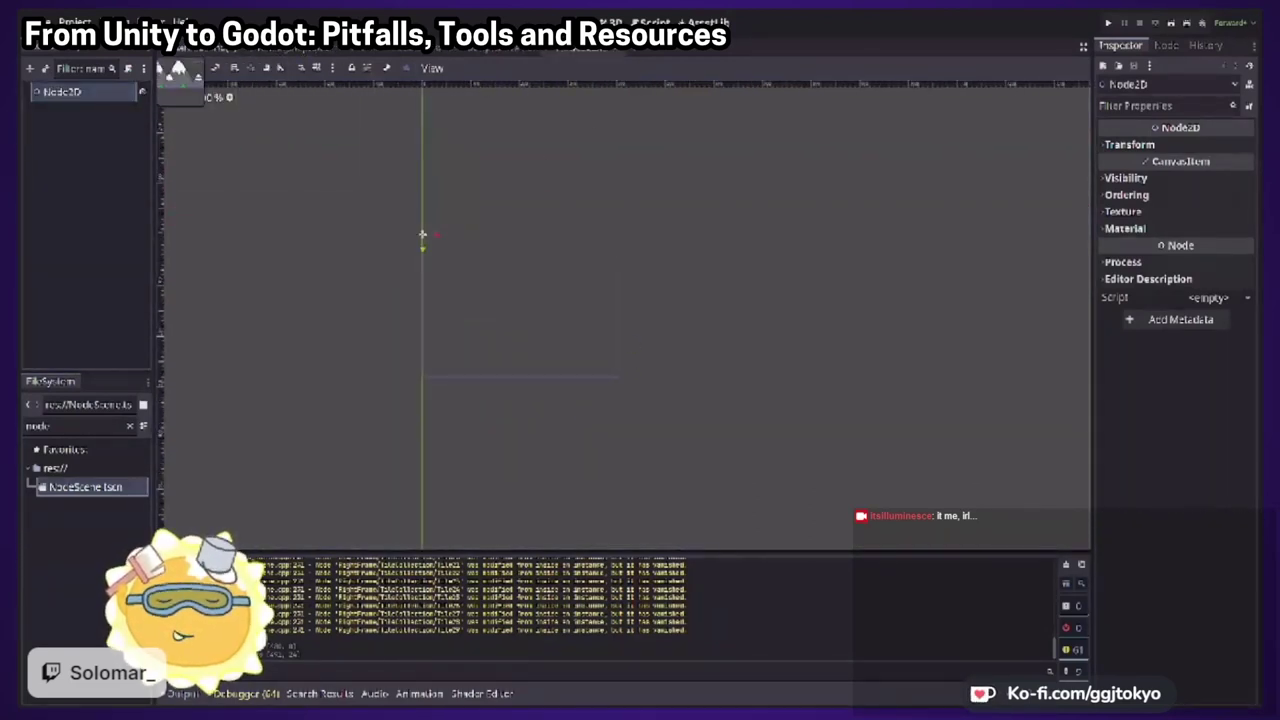
pyautogui.hotkey('ctrl', 'Tab')
pyautogui.scroll(2, 513, 212)
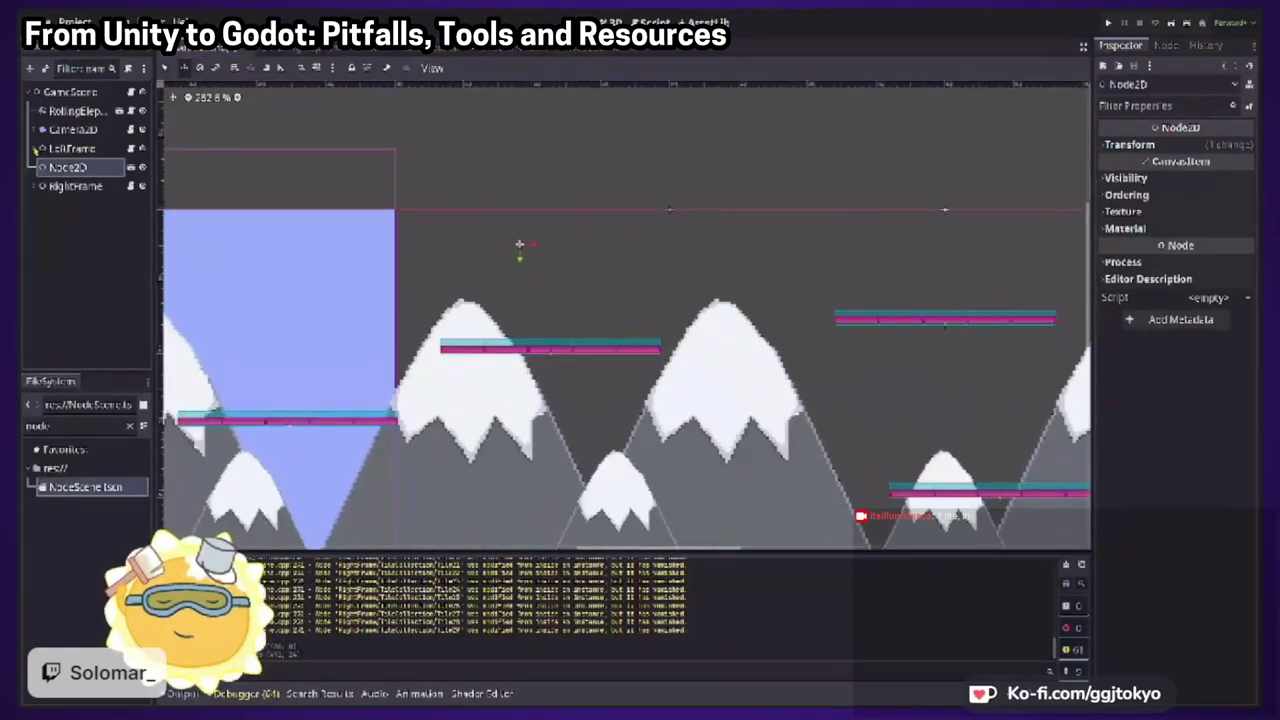
pyautogui.scroll(-2, 765, 287)
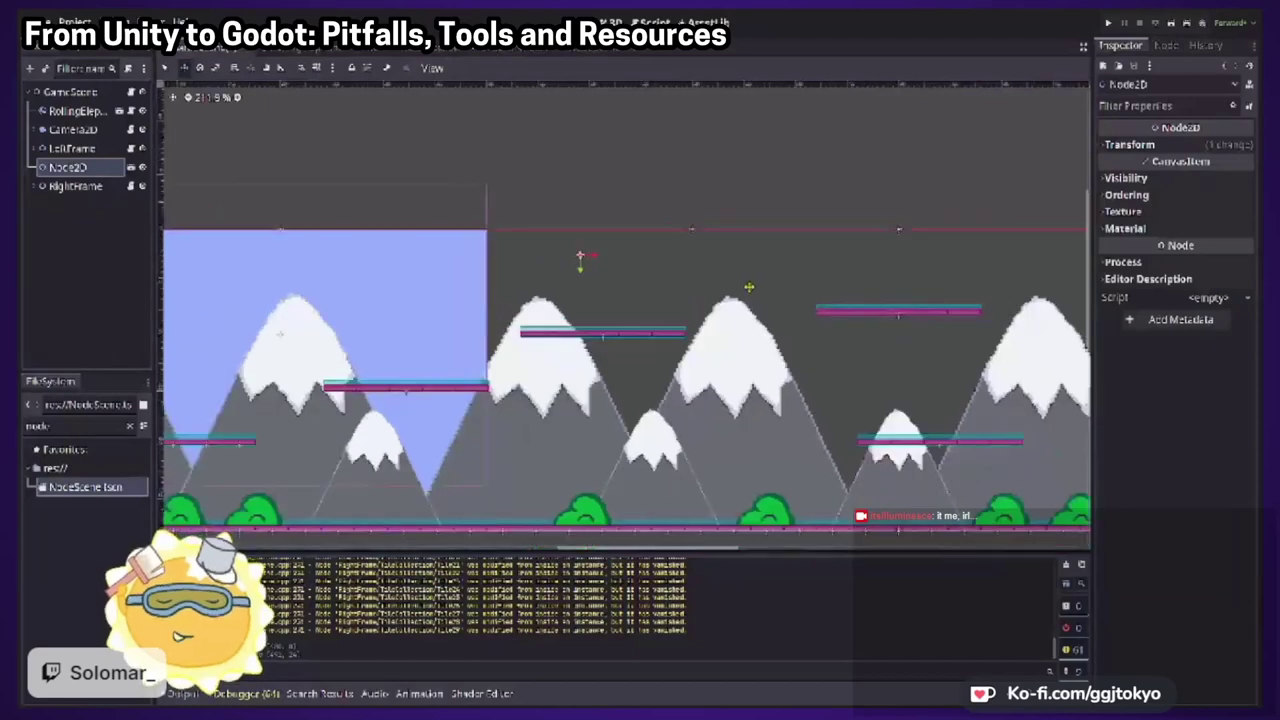
pyautogui.moveTo(714, 259); pyautogui.dragTo(671, 265, button='middle')
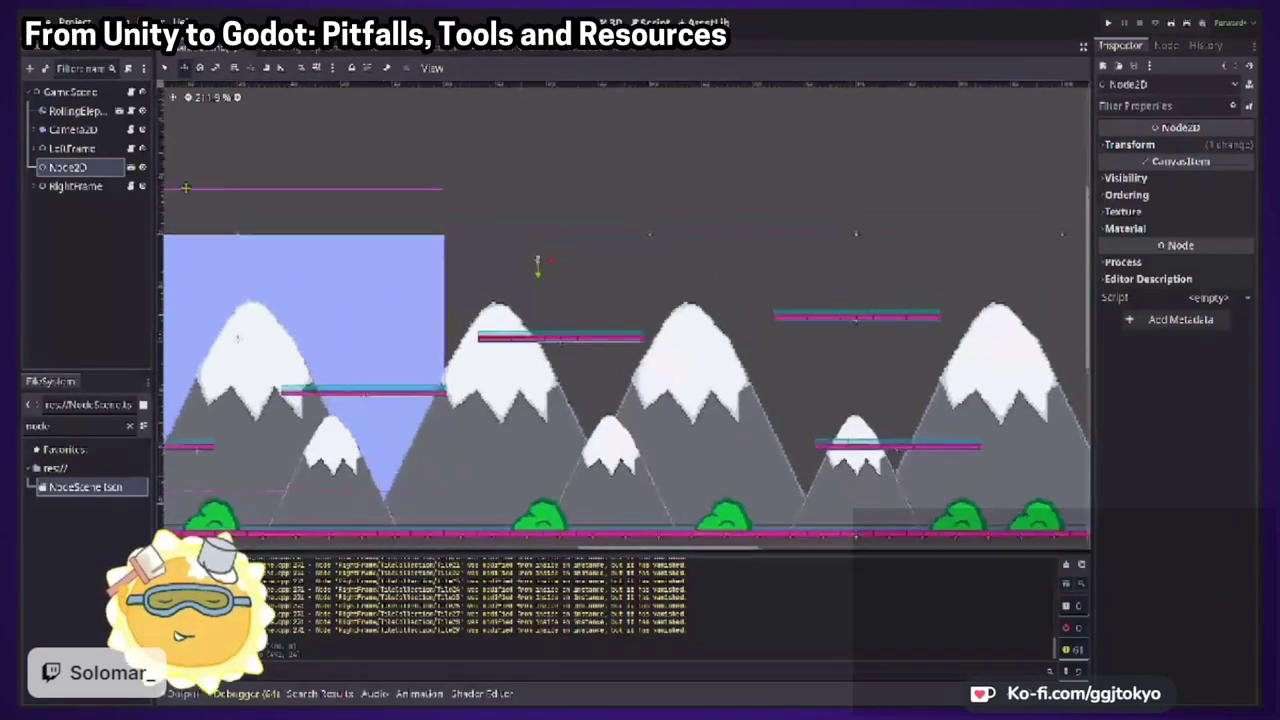
# Expand LeftFrame to examine its child nodes, view the first TileCollection's source scene, and return to GameScene
pyautogui.click(34, 148)
pyautogui.click(34, 148)
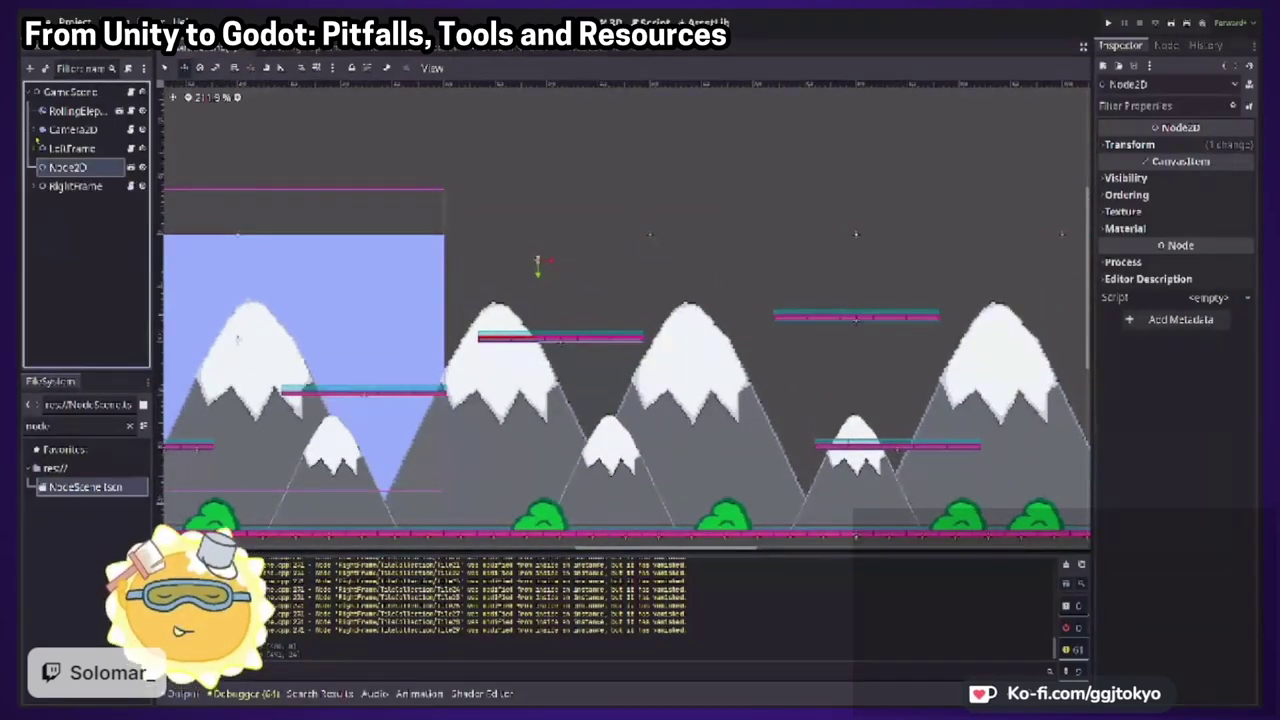
pyautogui.click(35, 130)
pyautogui.click(35, 130)
pyautogui.click(34, 148)
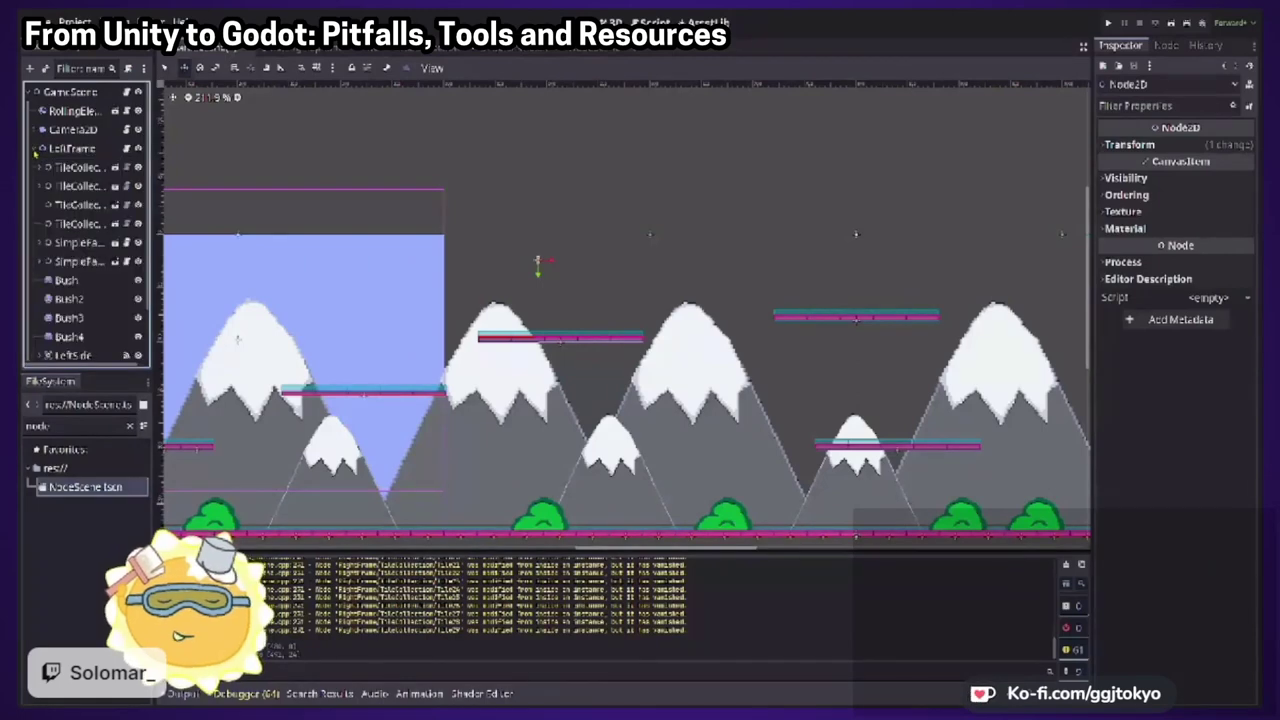
pyautogui.click(115, 168)
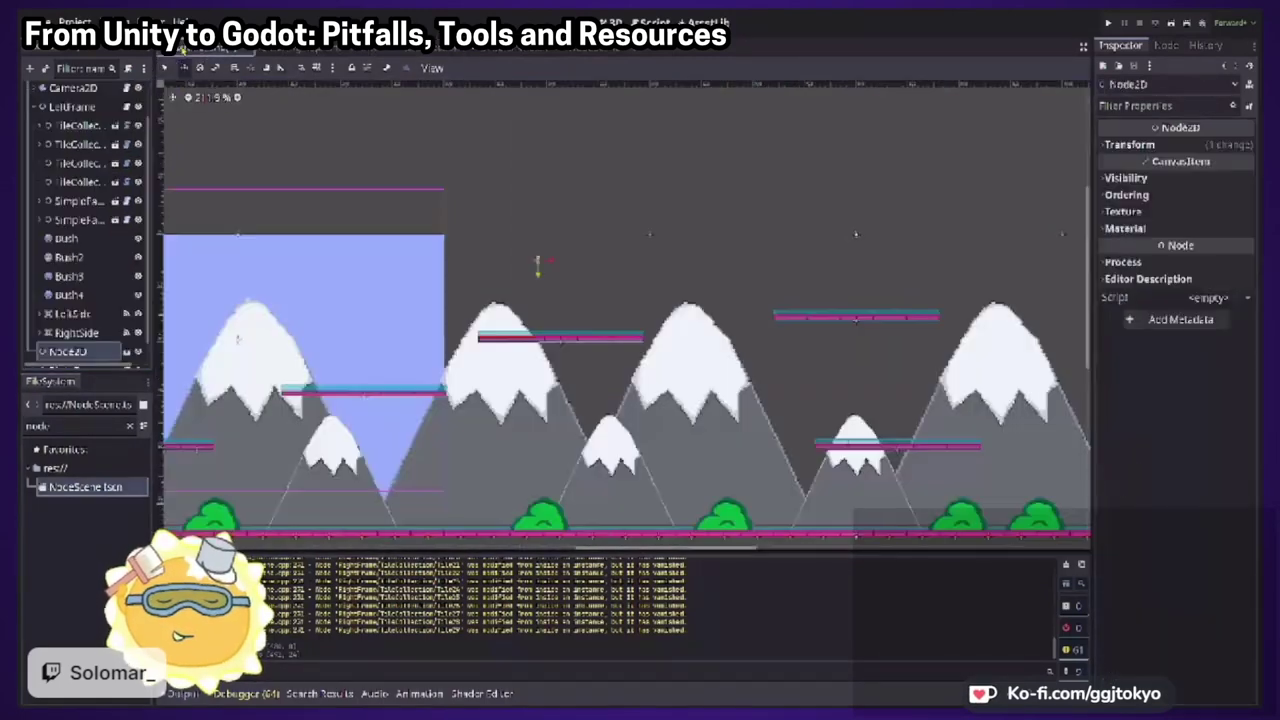
pyautogui.click(200, 46)
pyautogui.scroll(-1, 110, 166)
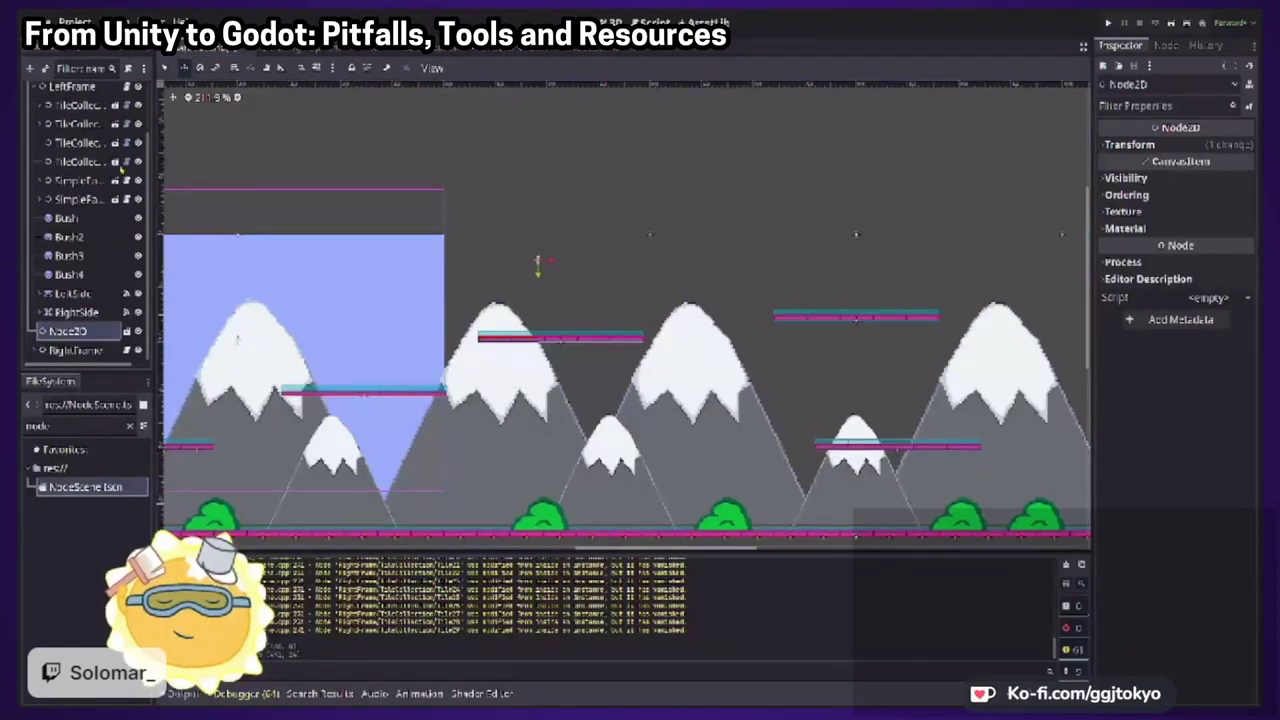
# Examine the second TileCollection under LeftFrame by checking its child nodes and displaying its properties
pyautogui.click(42, 124)
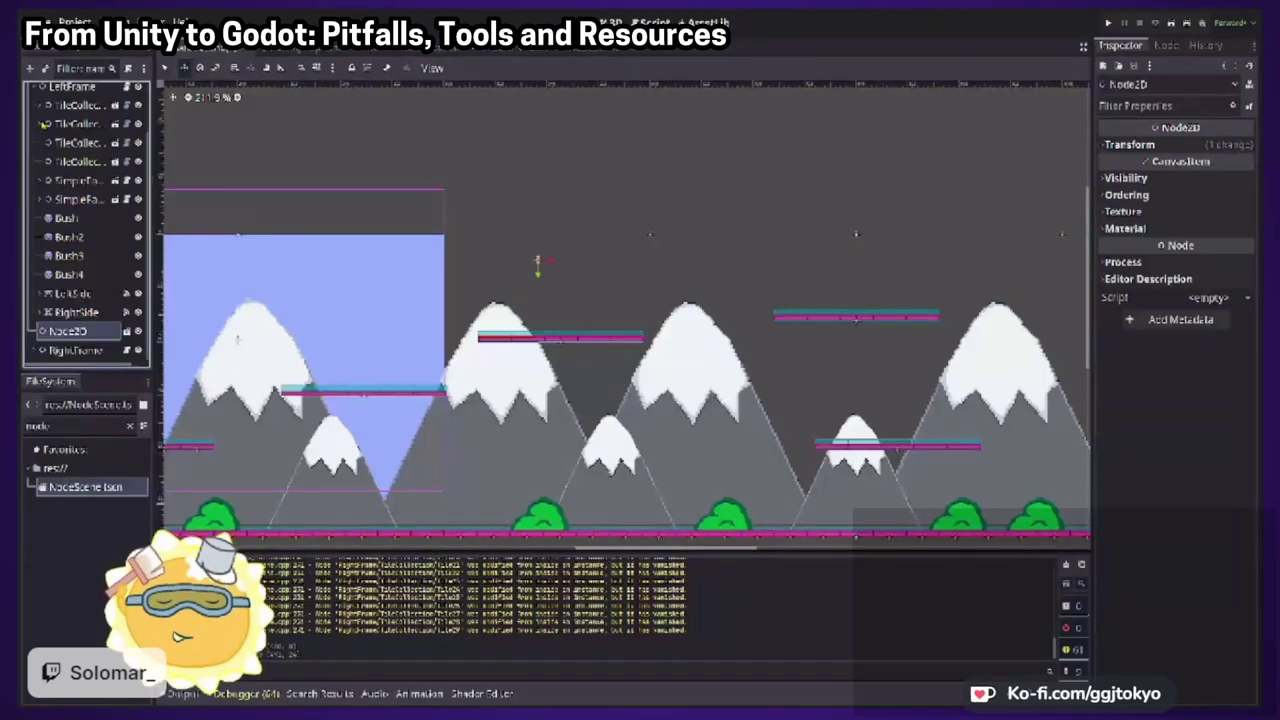
pyautogui.click(42, 124)
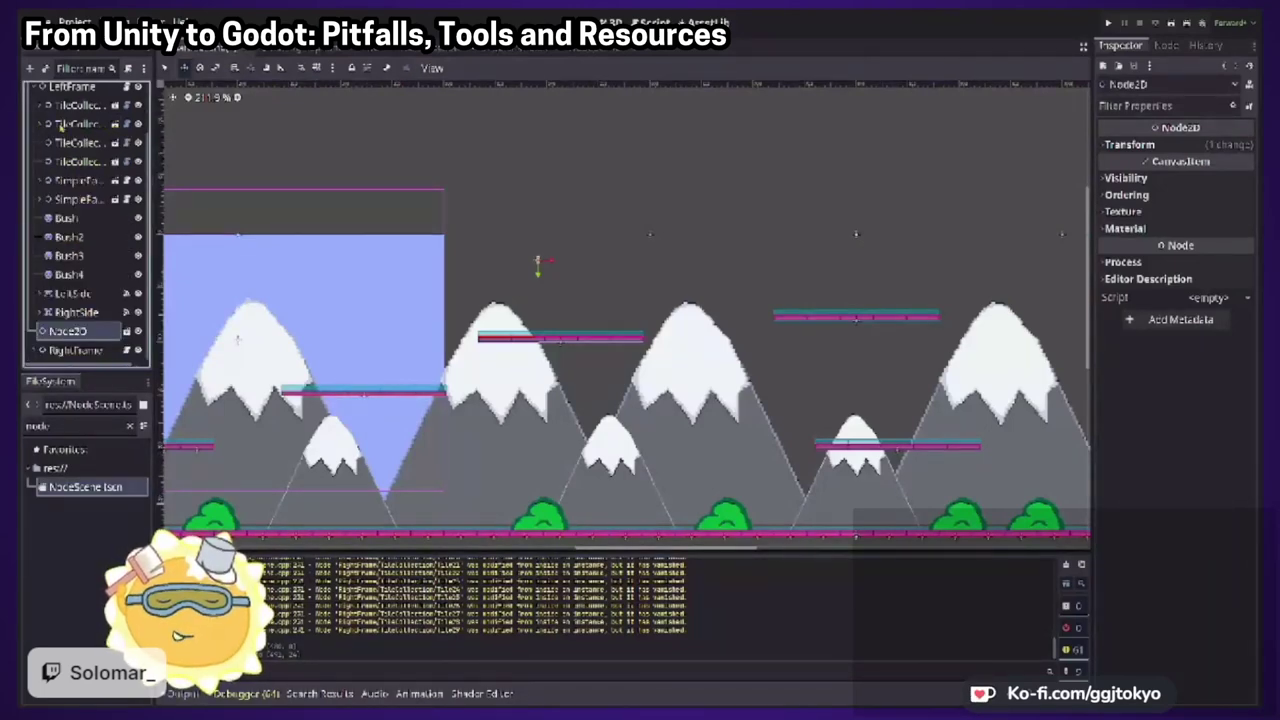
pyautogui.click(42, 124)
pyautogui.click(42, 124)
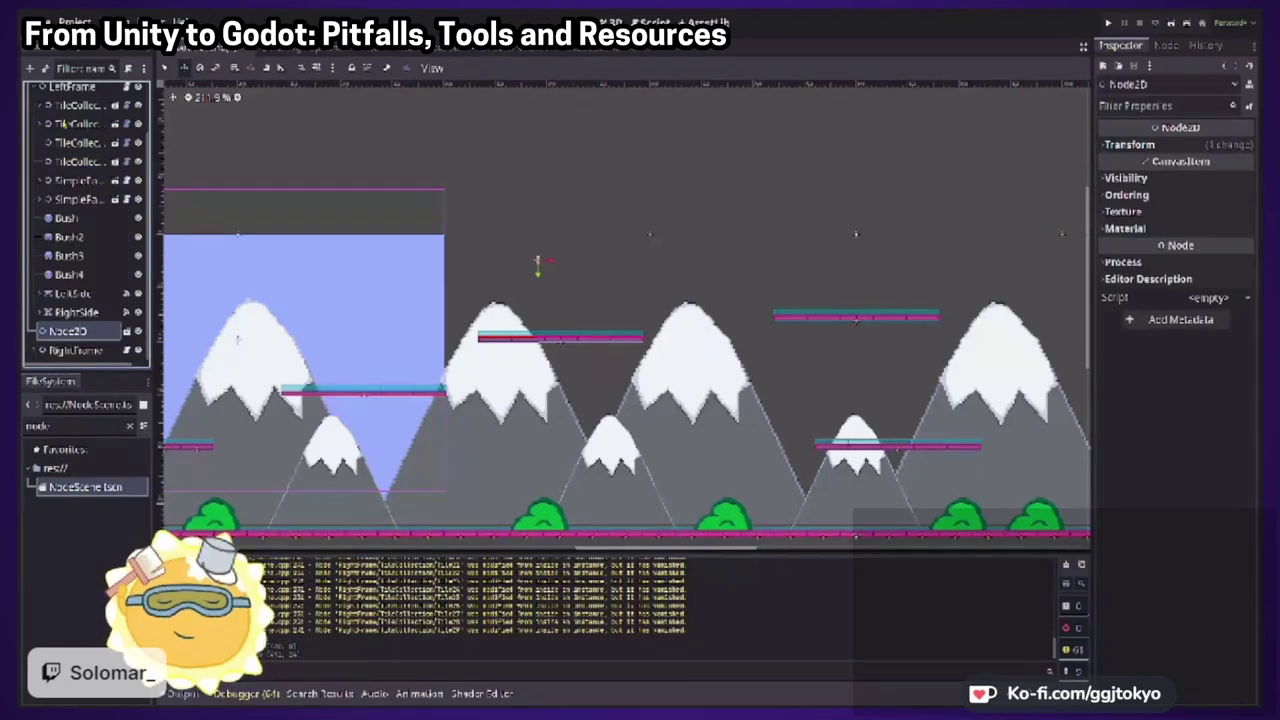
pyautogui.click(66, 124)
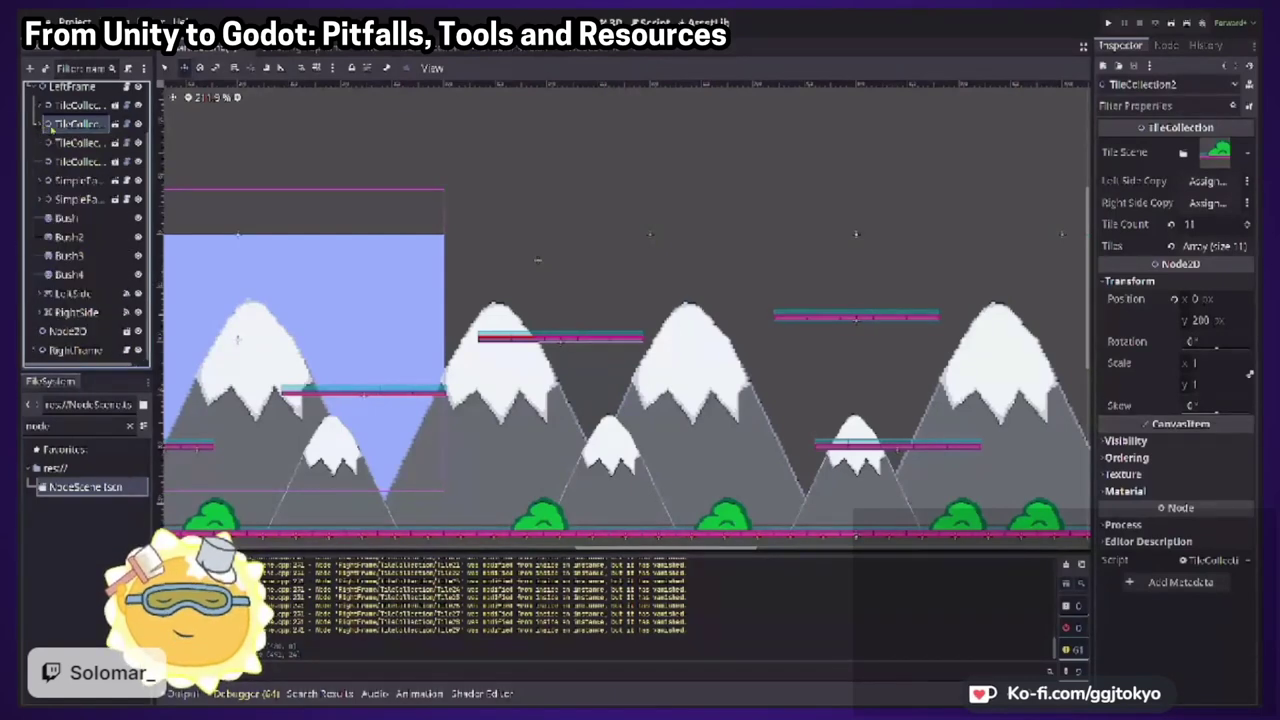
pyautogui.scroll(3, 97, 273)
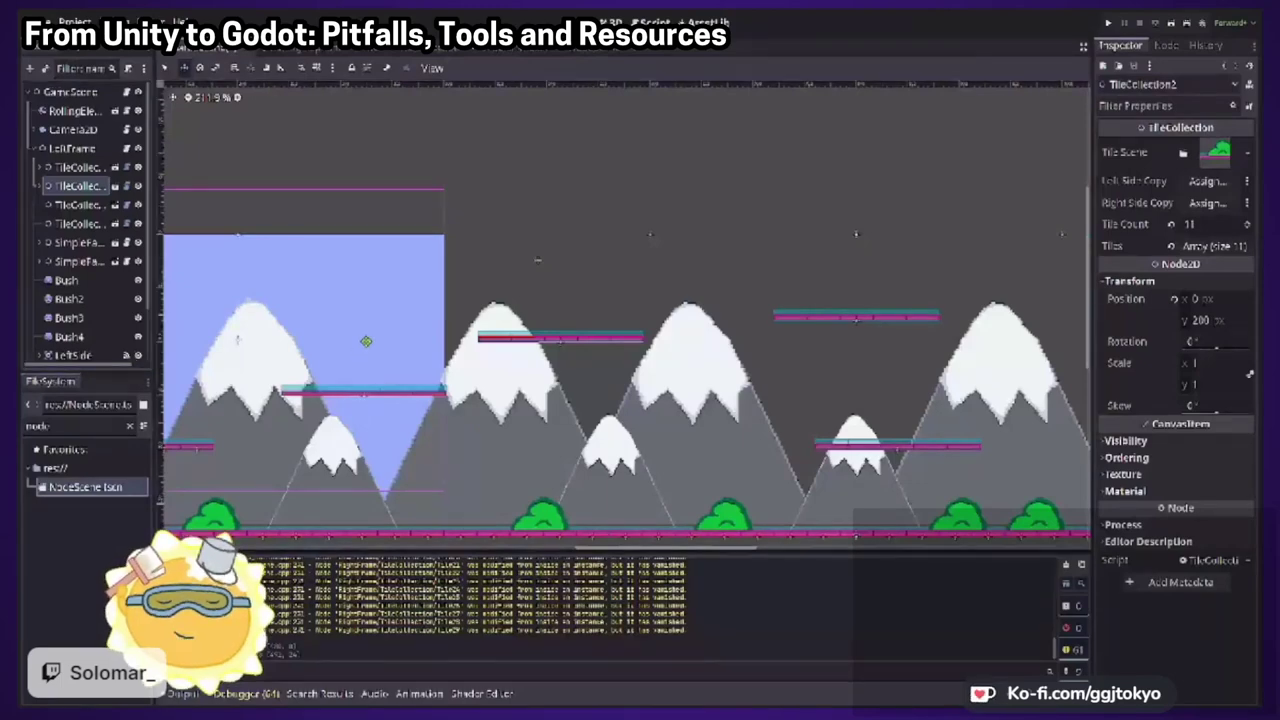
pyautogui.scroll(-1, 583, 260)
pyautogui.scroll(-1, 630, 277)
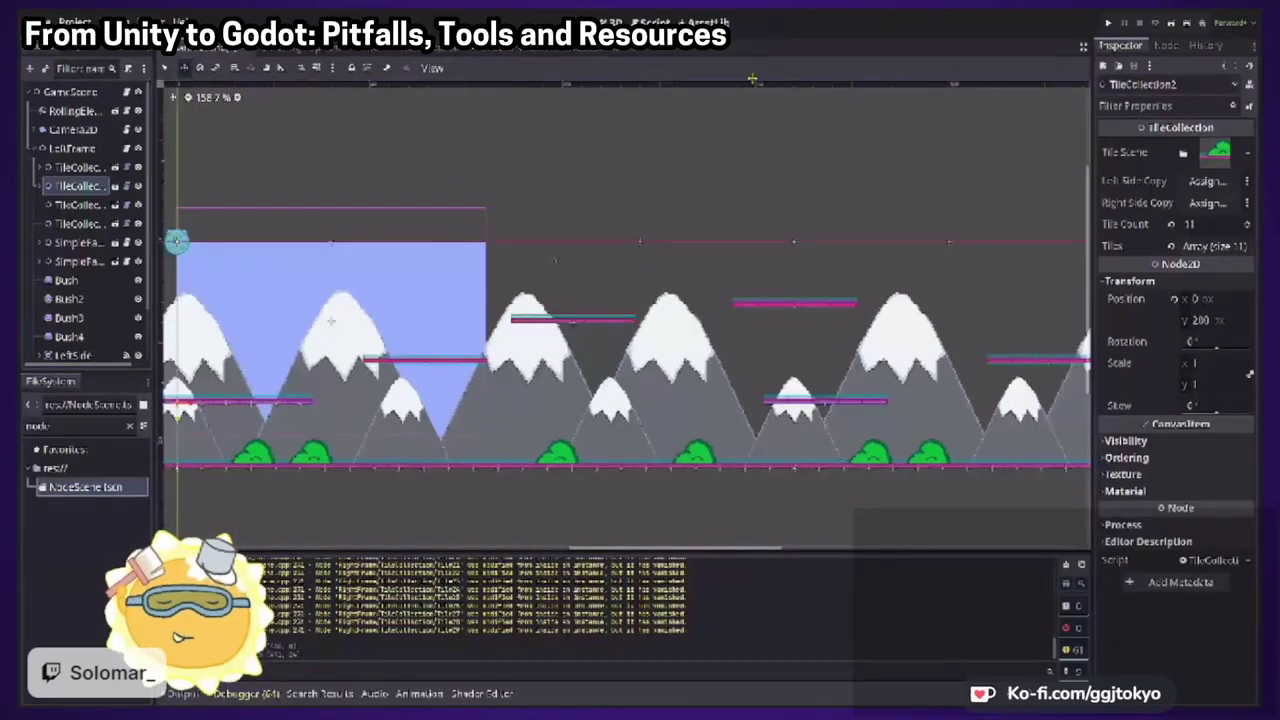
pyautogui.scroll(1, 664, 401)
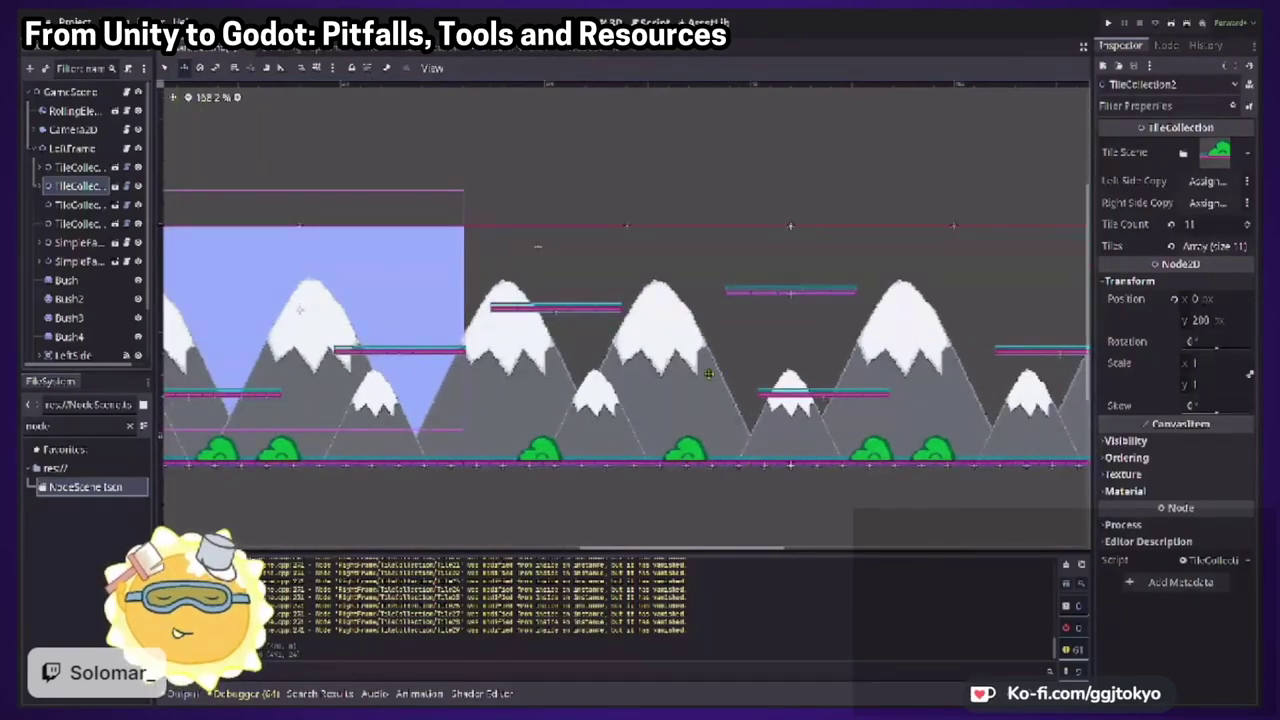
# Run the project and test the rolling elephant by rolling it through the level and jumping among the platforms
pyautogui.press('F5')
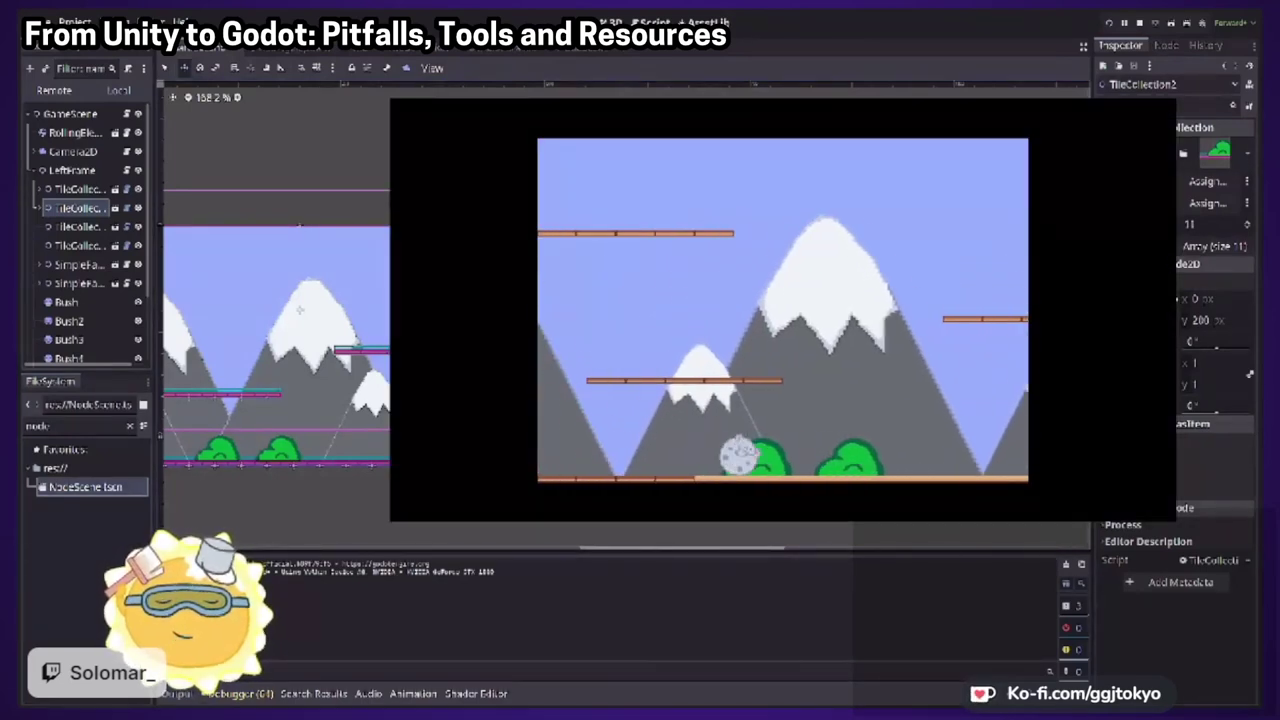
pyautogui.press('Left')
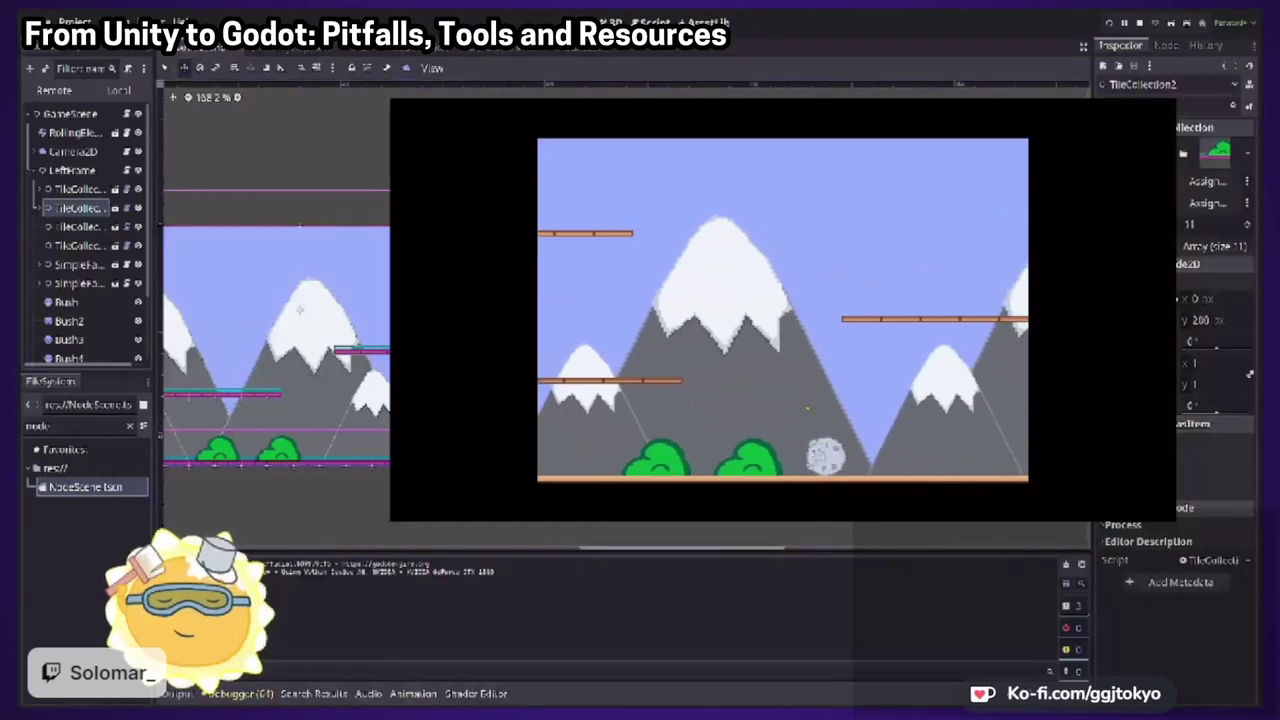
pyautogui.press('space')
pyautogui.press('space')
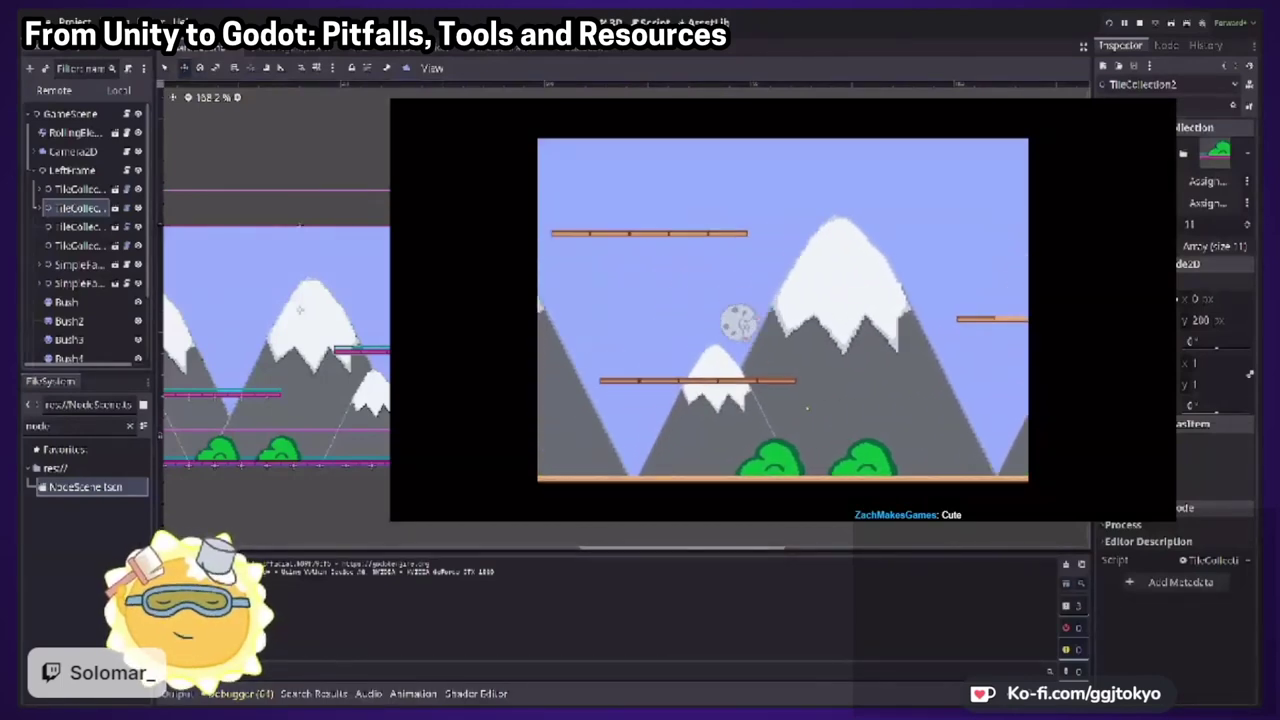
pyautogui.press('space')
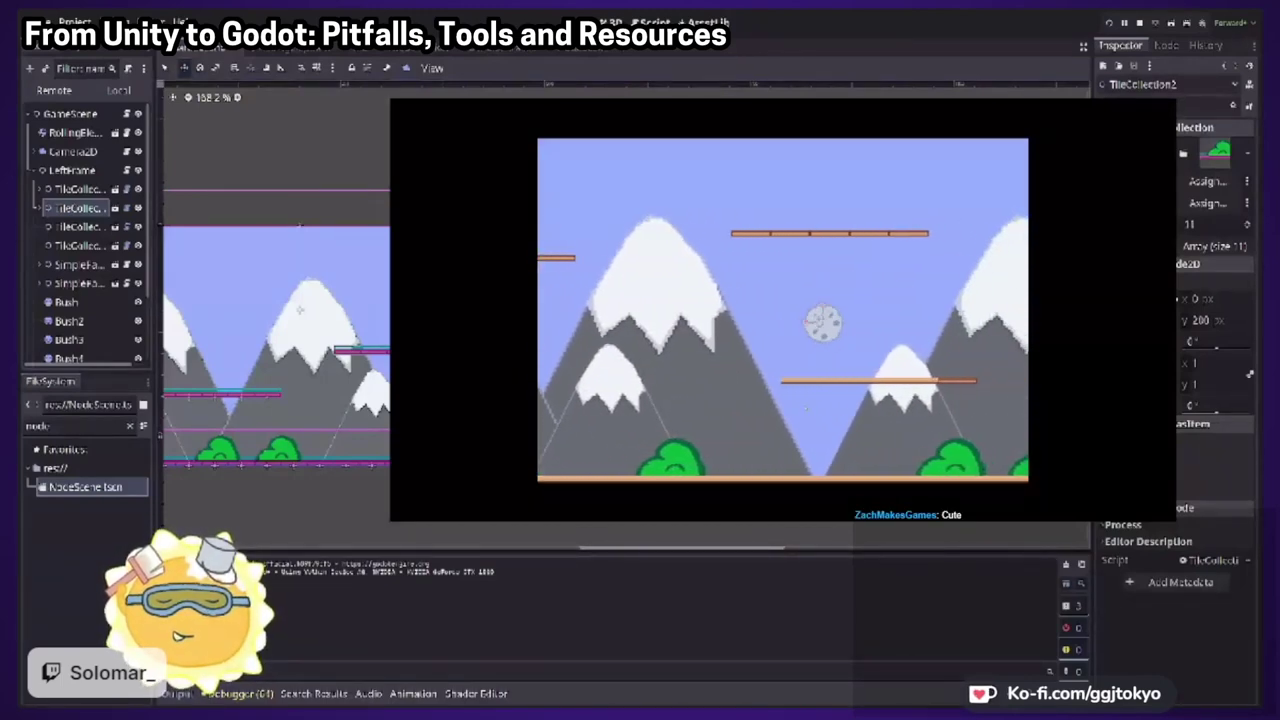
pyautogui.press('space')
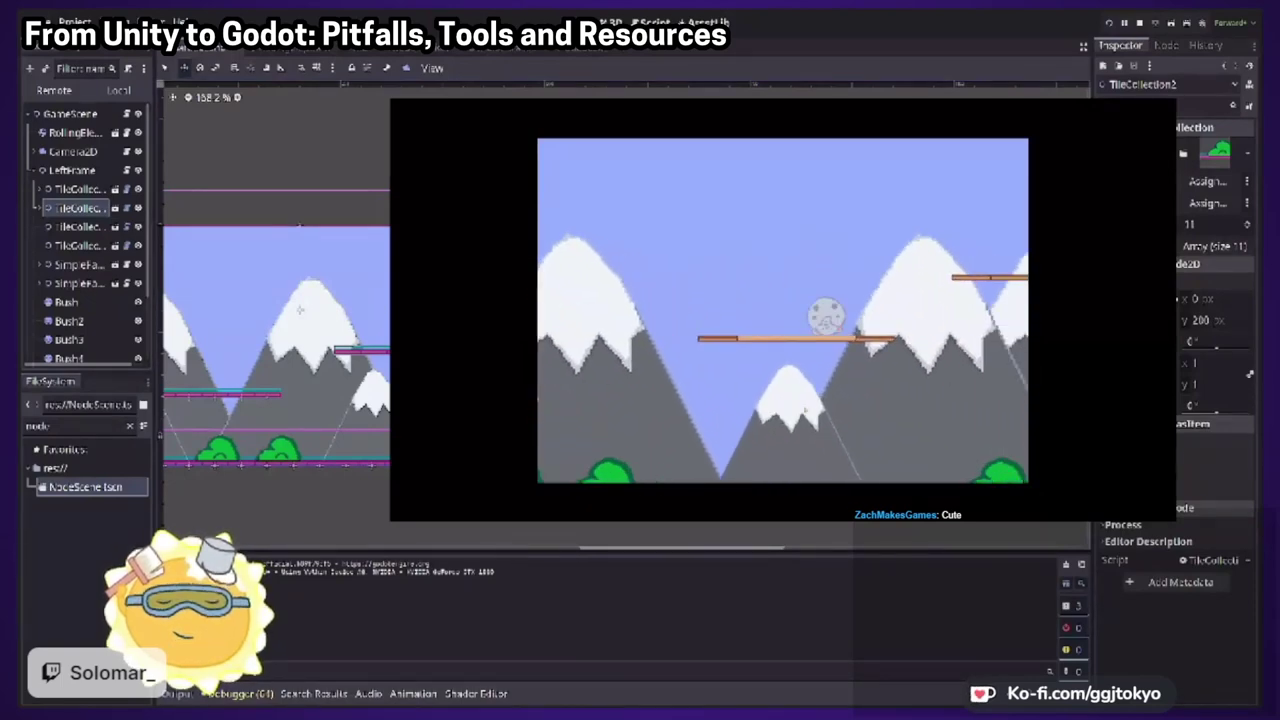
pyautogui.press('space')
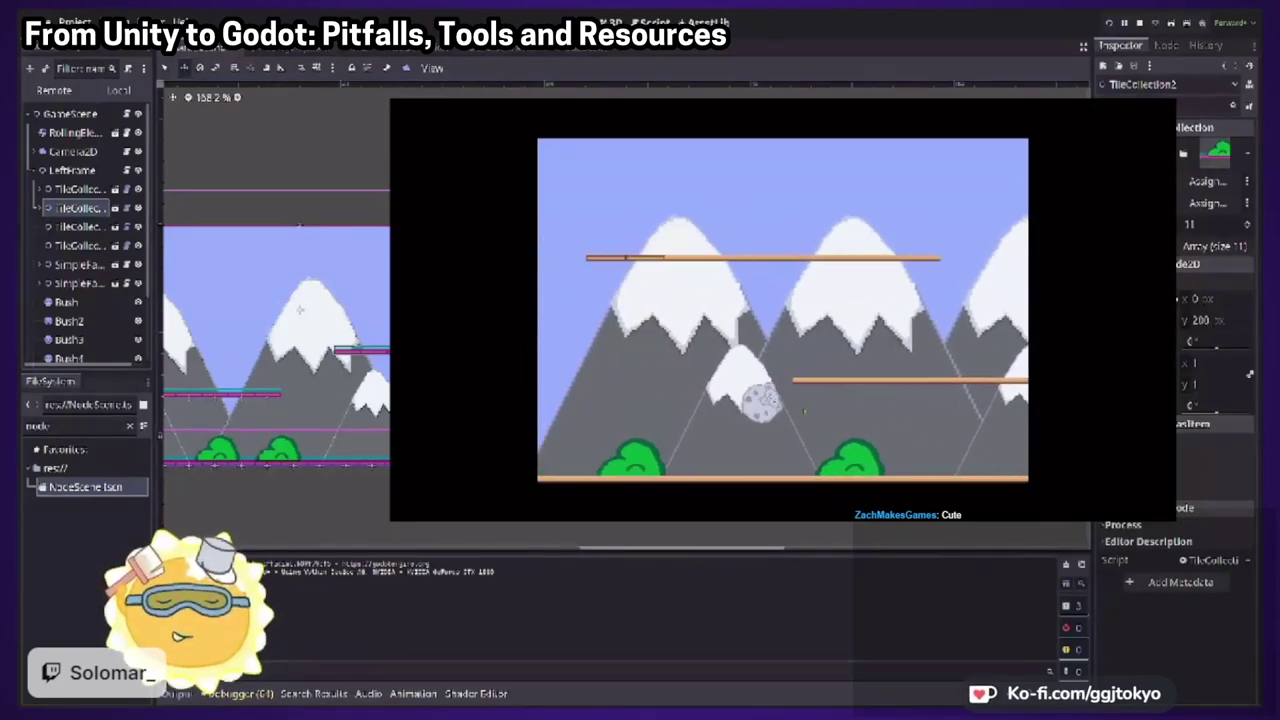
# Roll the elephant back and jump it over the platforms in the running game, and stop the project
pyautogui.press('Left')
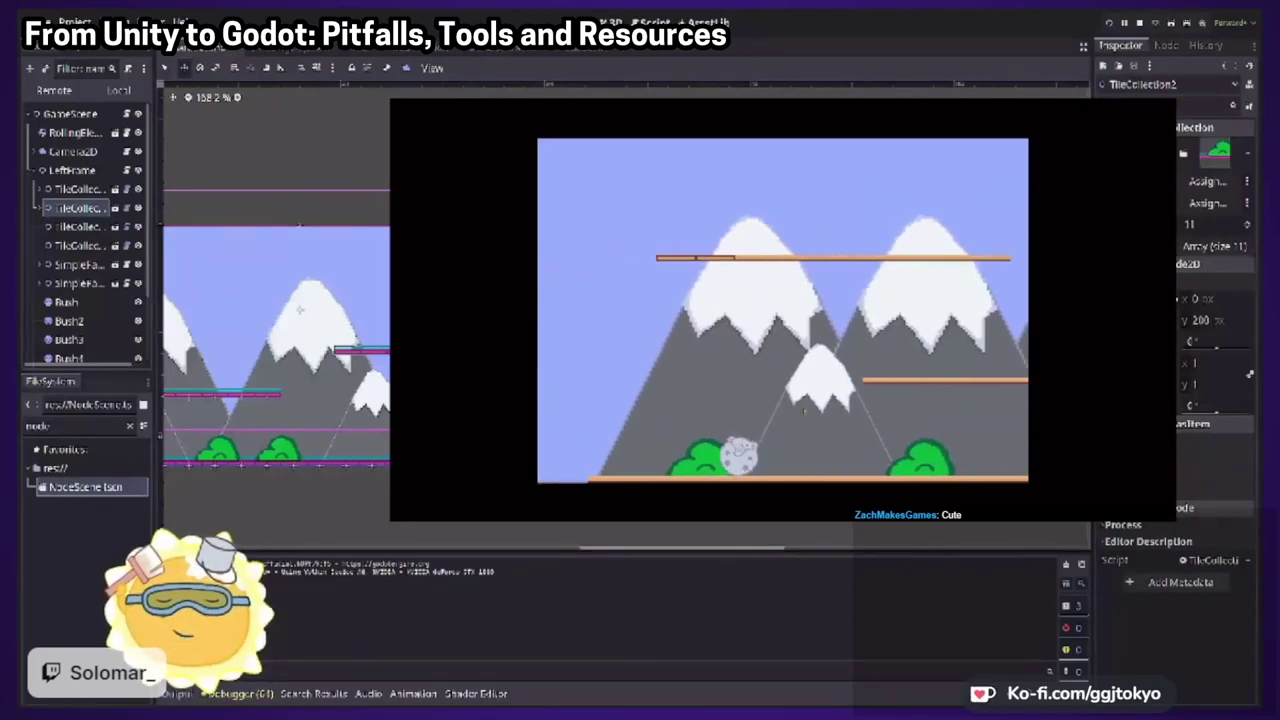
pyautogui.press('space')
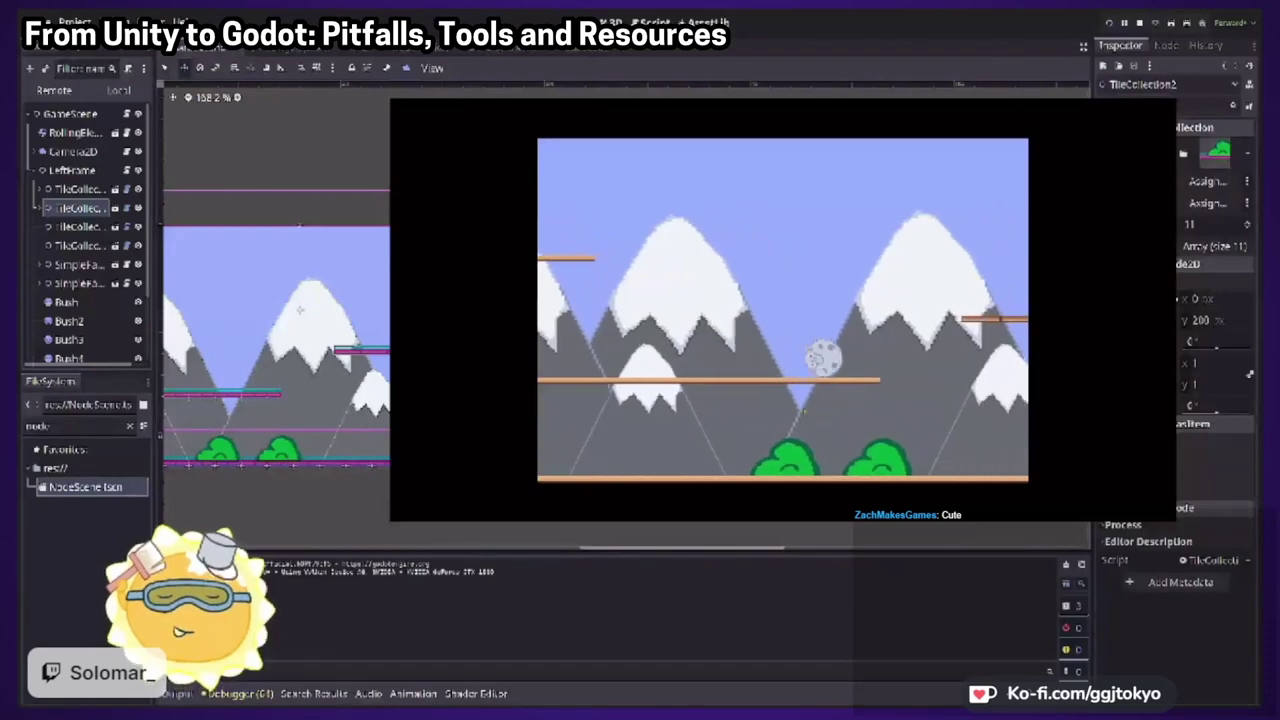
pyautogui.press('space')
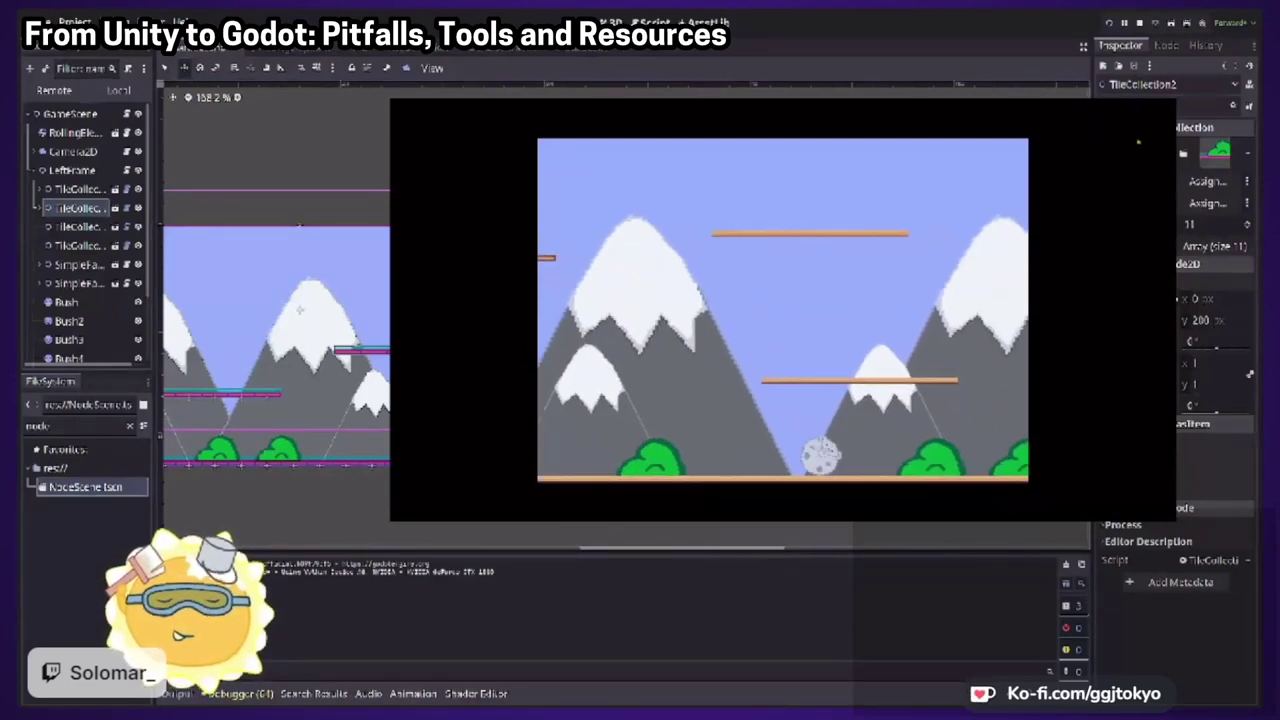
pyautogui.press('F8')
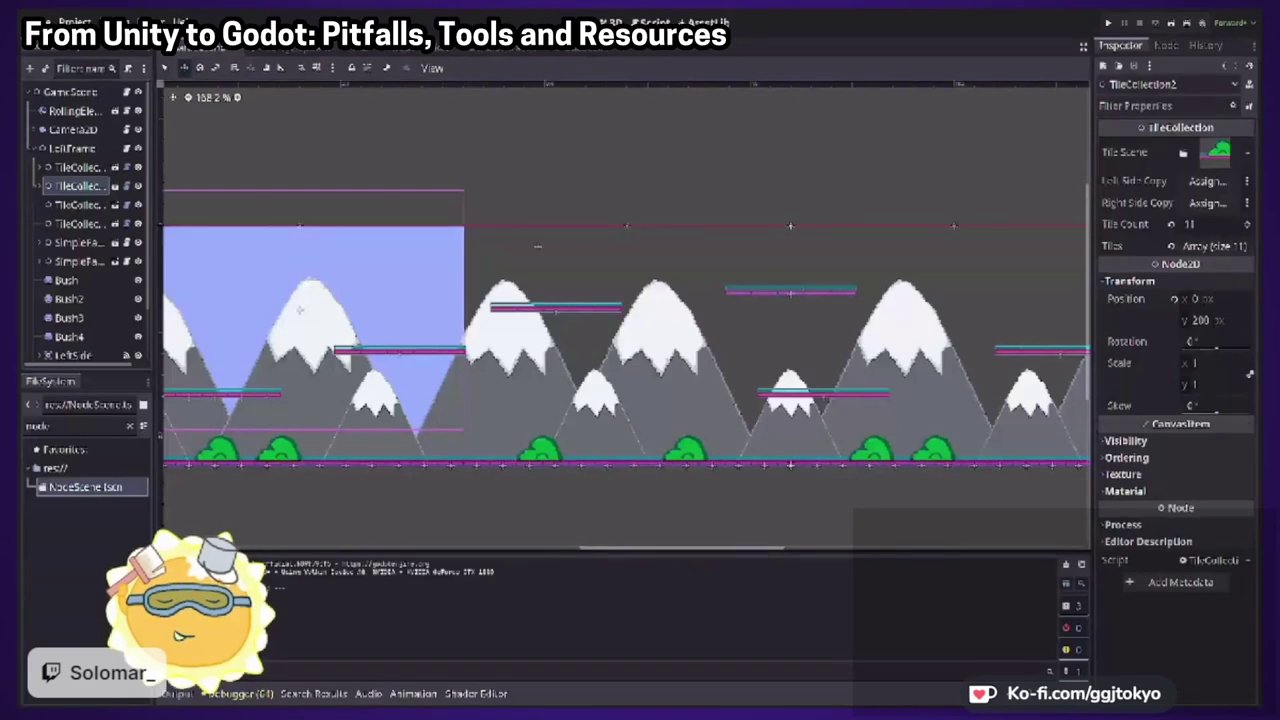
# Run the project and examine the live RollingElephant node's children and properties in the remote scene tree
pyautogui.press('F5')
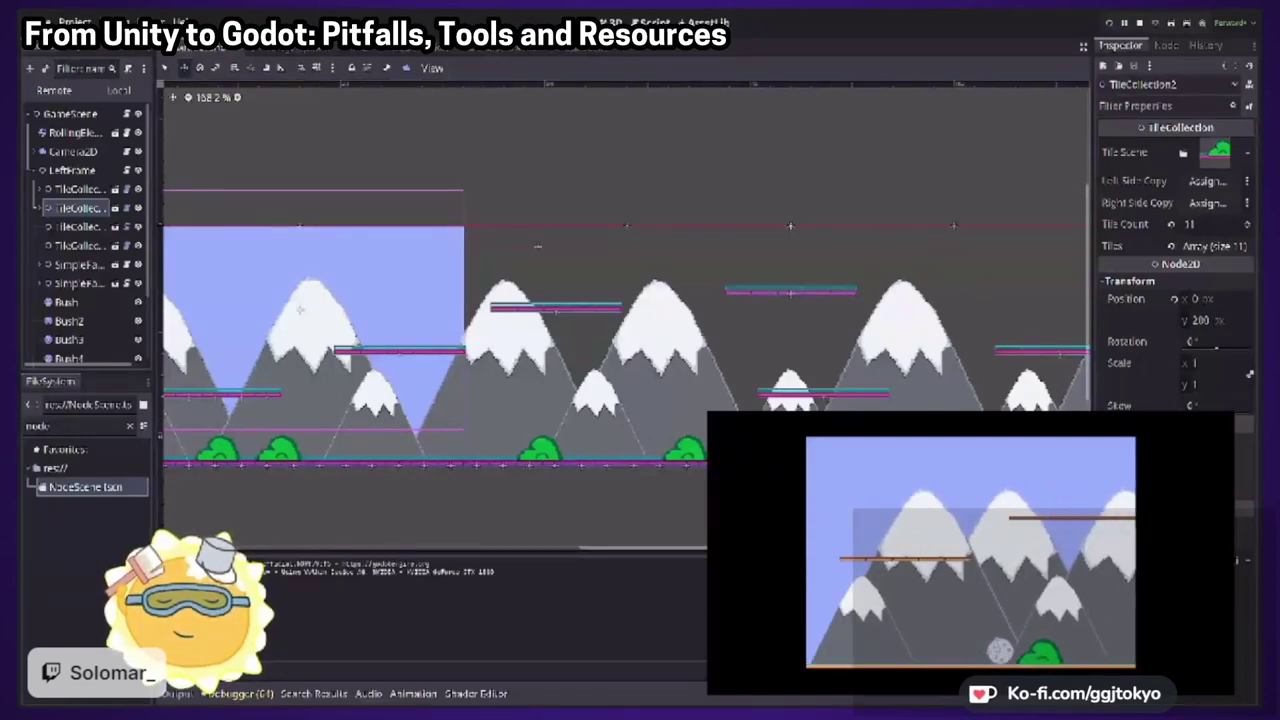
pyautogui.click(55, 91)
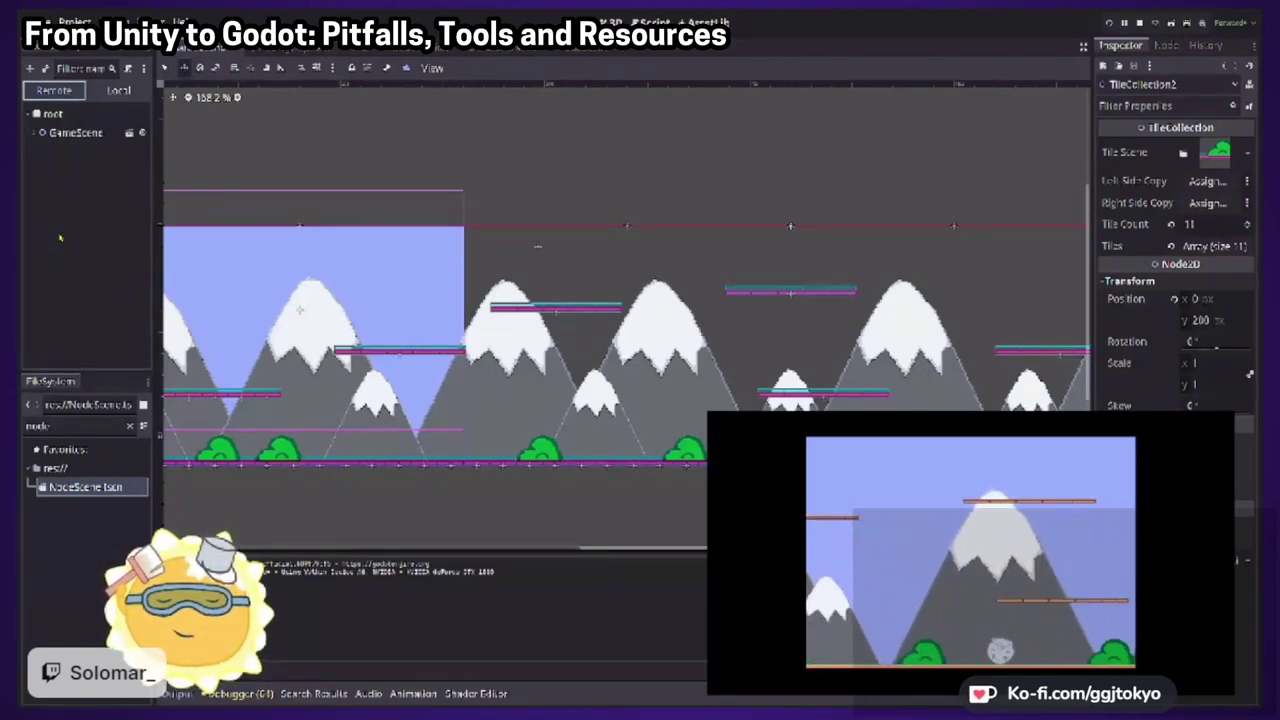
pyautogui.click(34, 133)
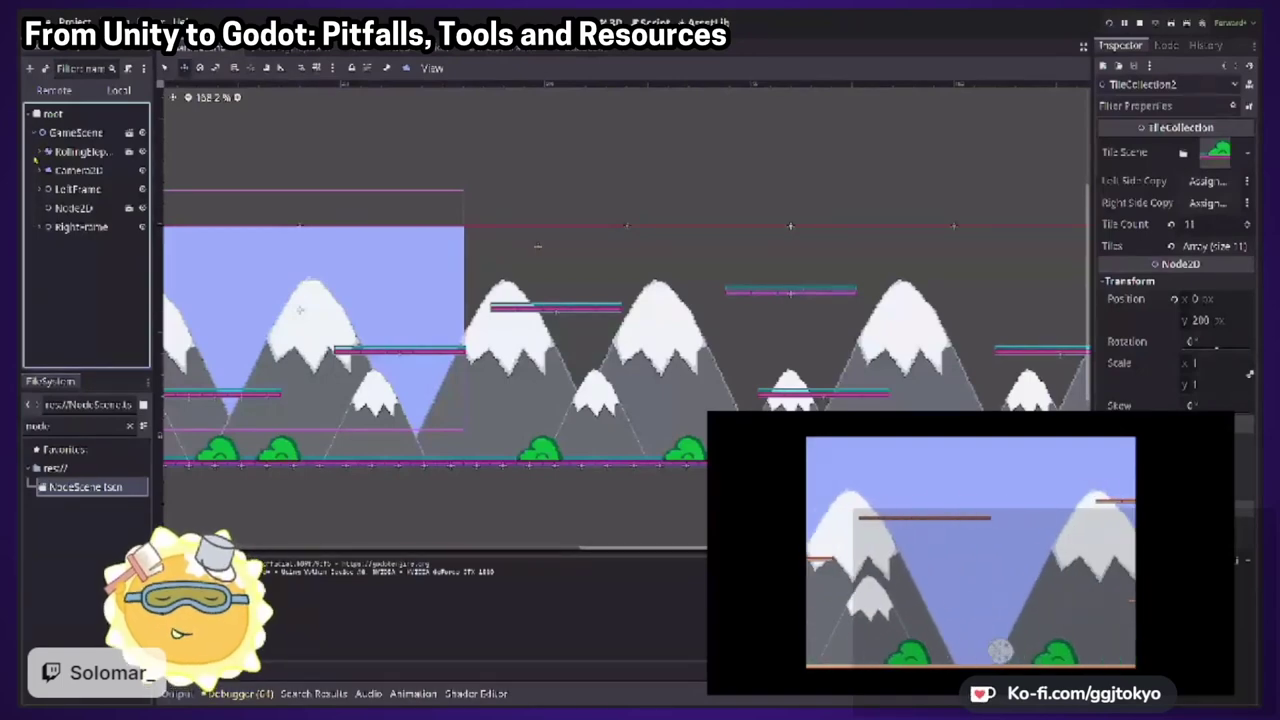
pyautogui.click(38, 152)
pyautogui.click(75, 153)
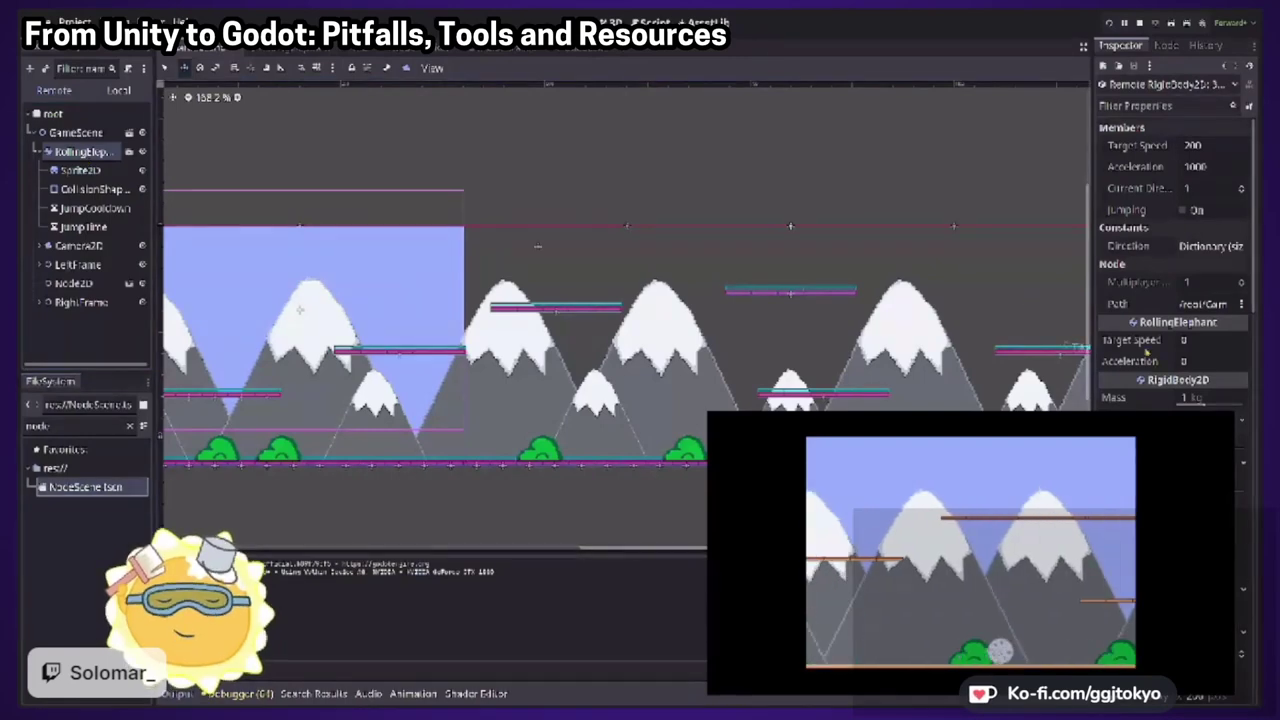
pyautogui.scroll(-10, 1150, 388)
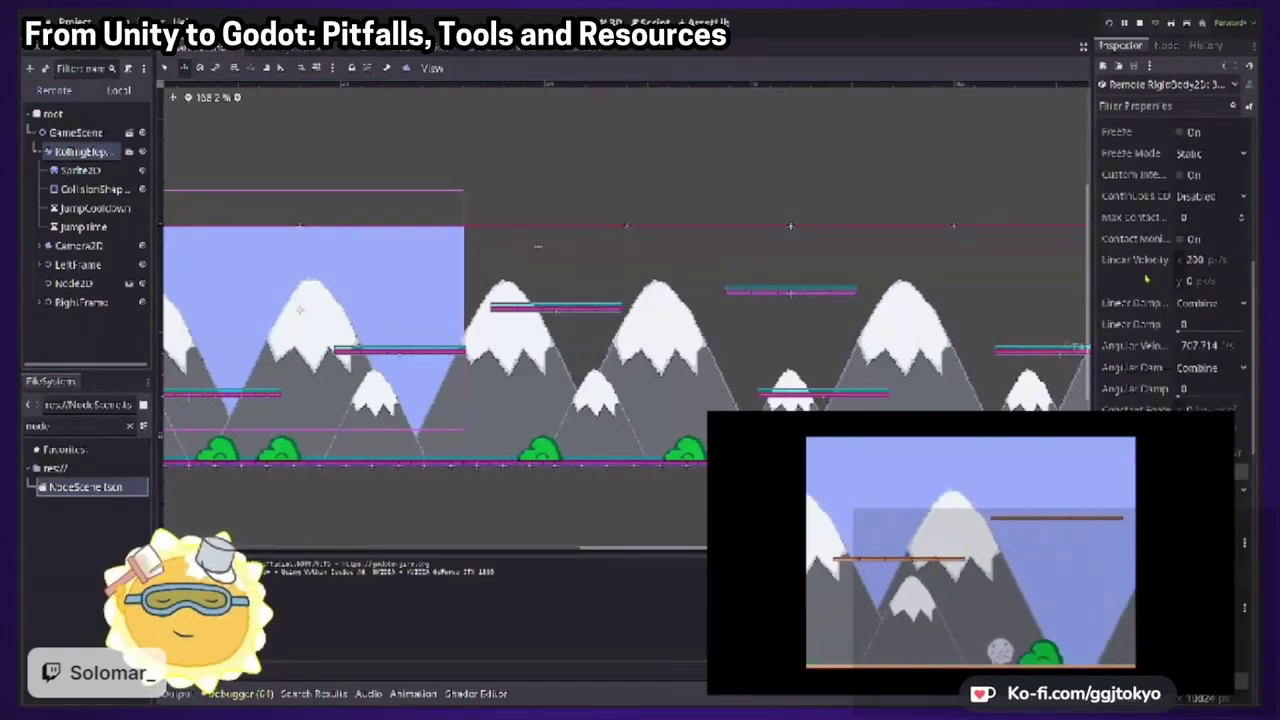
pyautogui.scroll(2, 1146, 280)
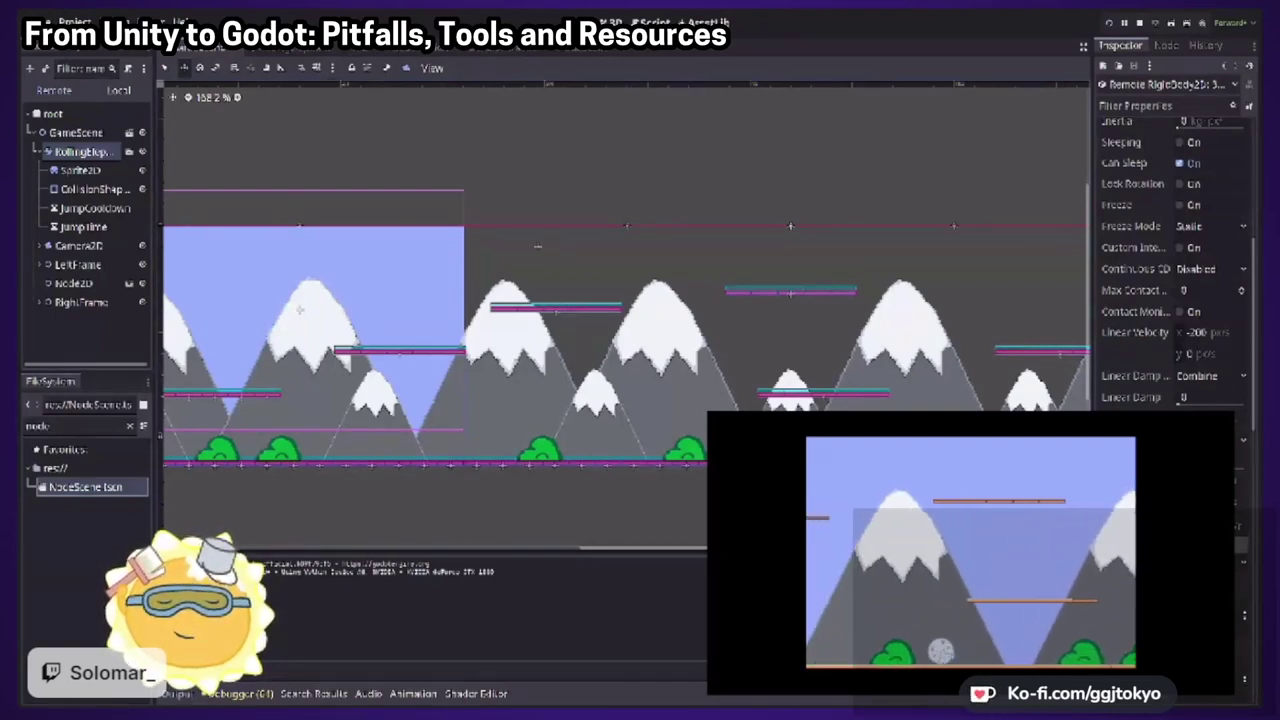
# Access the elephant's live horizontal Linear Velocity, monitor it while rolling in both directions and jumping, and stop the project
pyautogui.click(1208, 338)
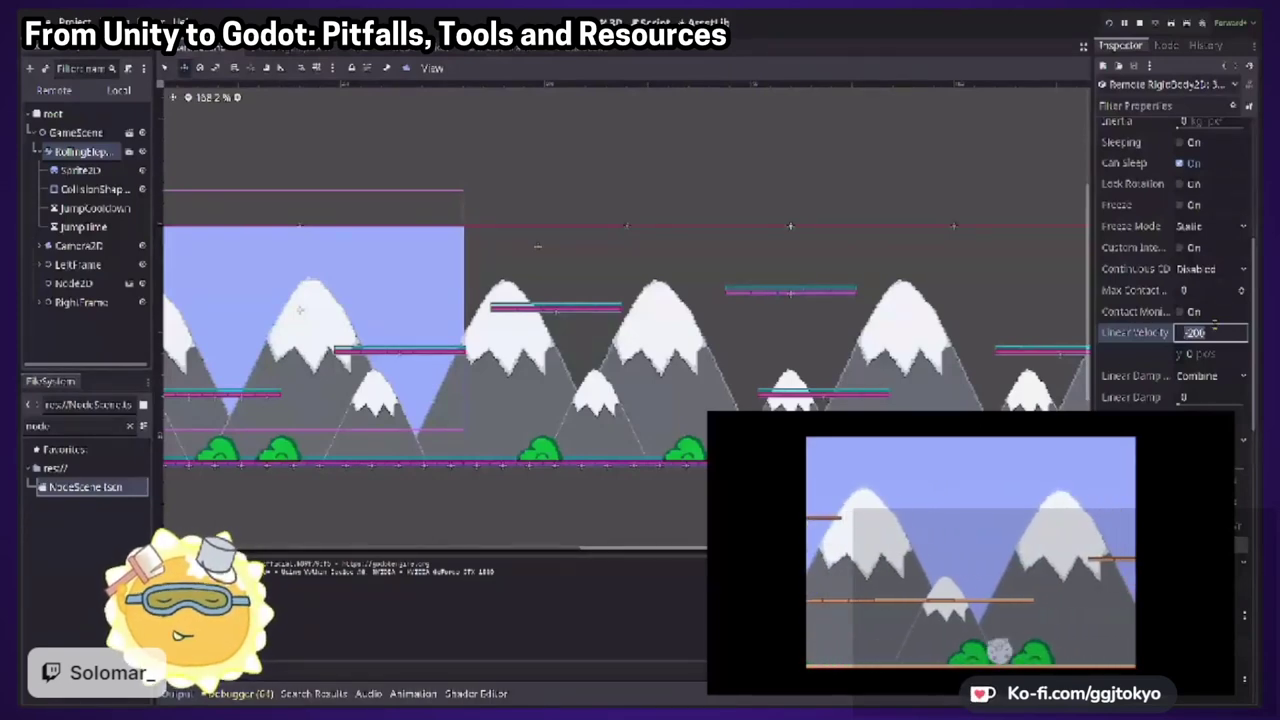
pyautogui.press('Return')
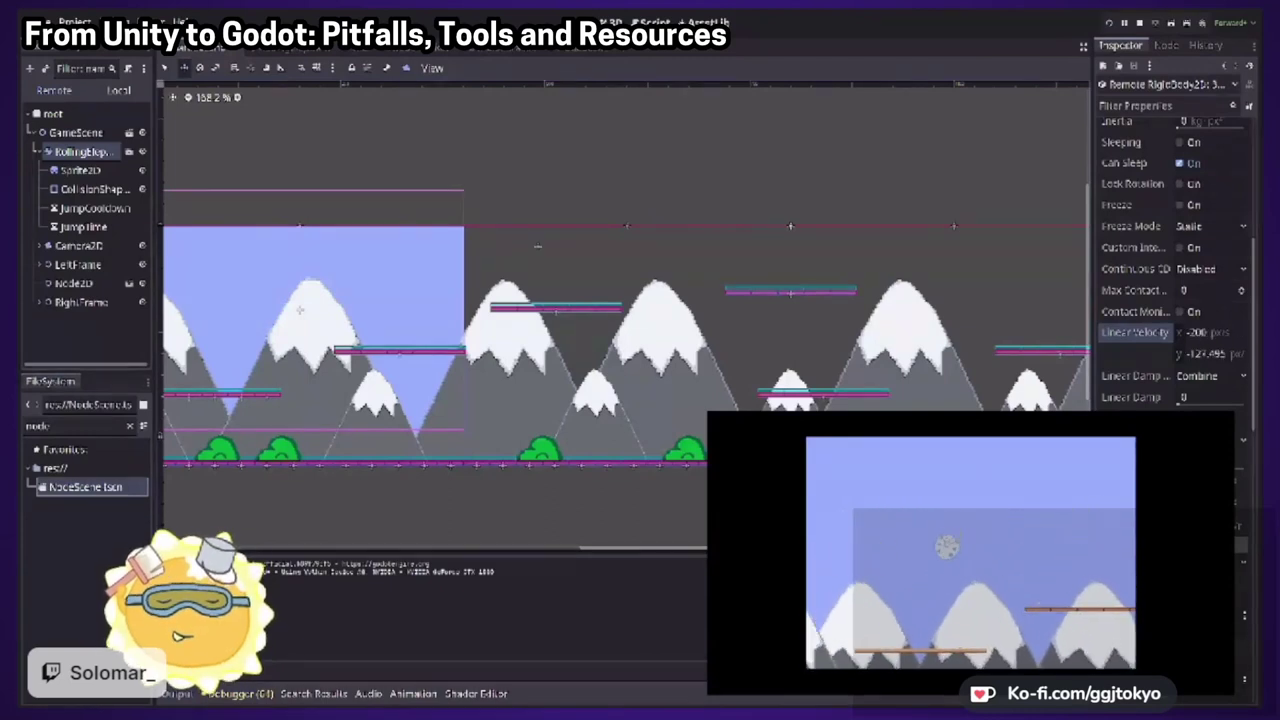
pyautogui.press('space')
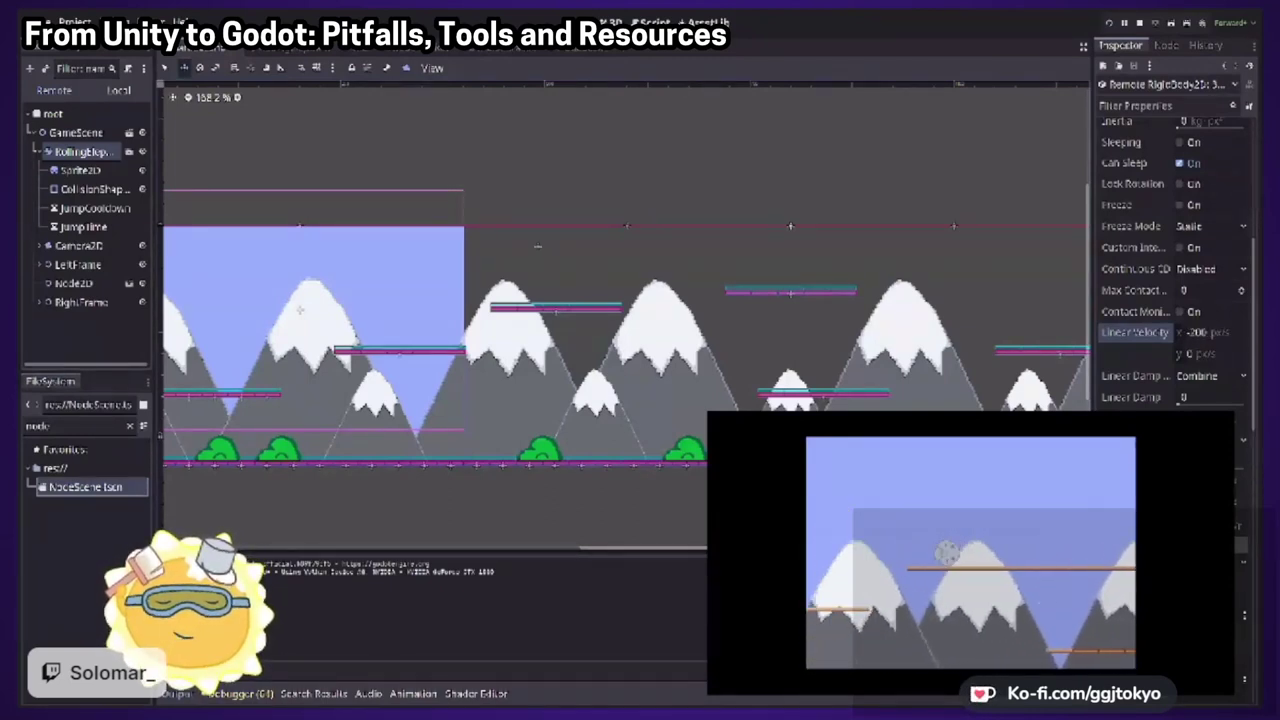
pyautogui.press('Right')
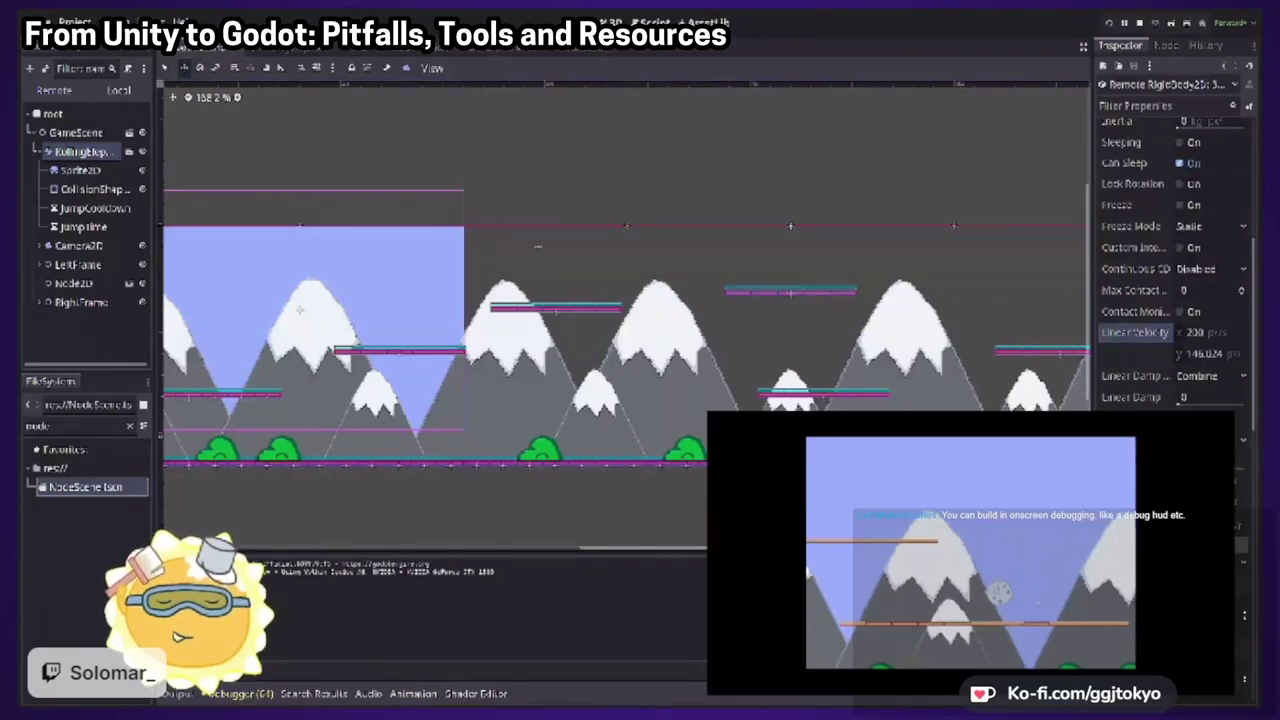
pyautogui.press('Left')
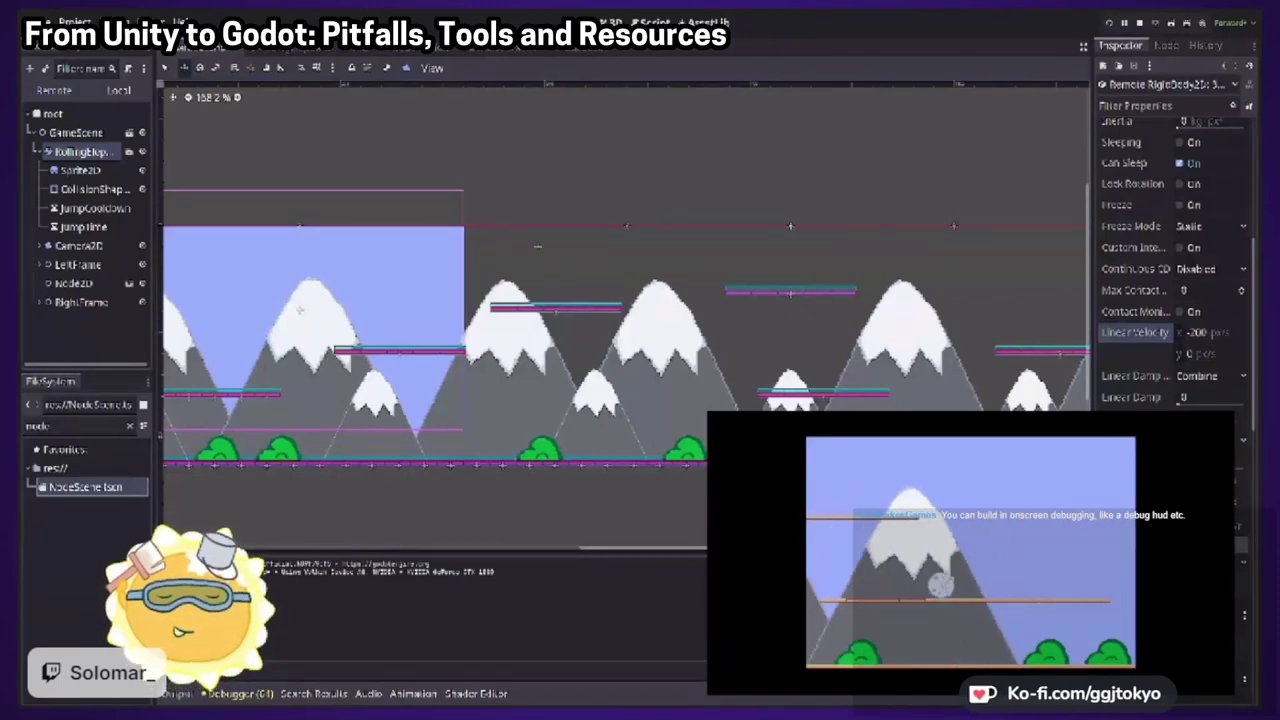
pyautogui.press('Right')
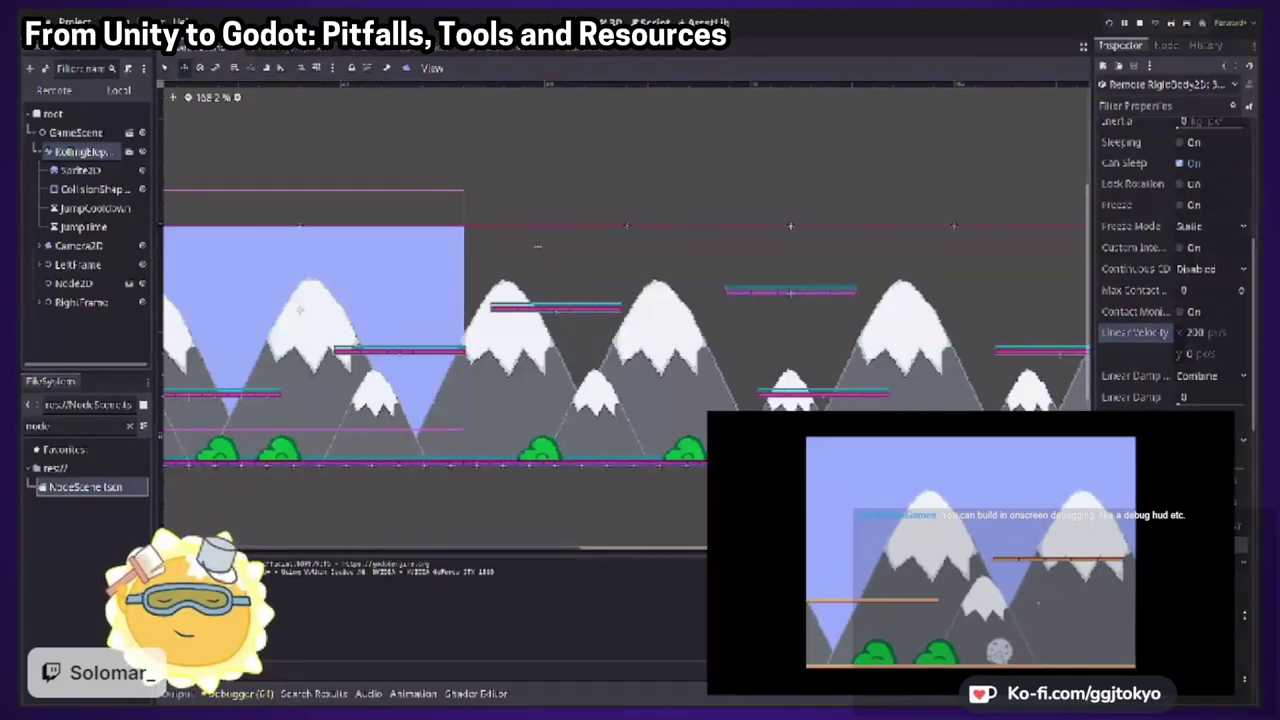
pyautogui.press('Left')
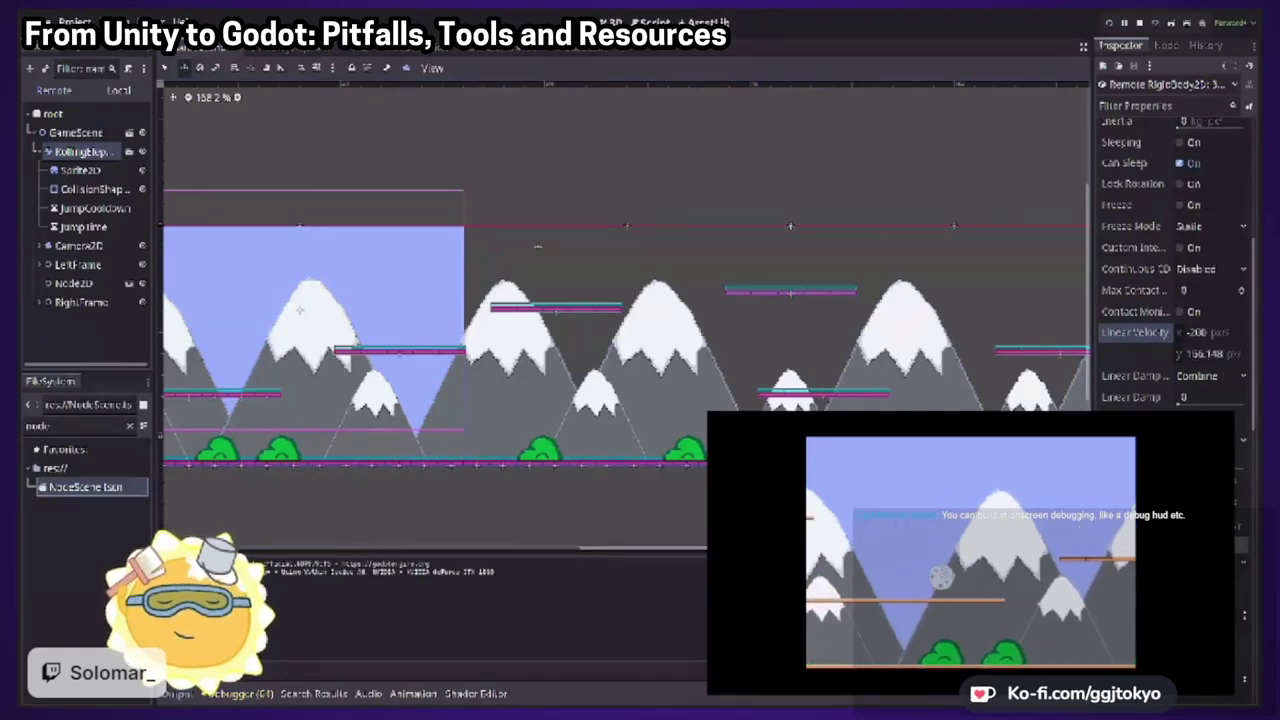
pyautogui.press('Right')
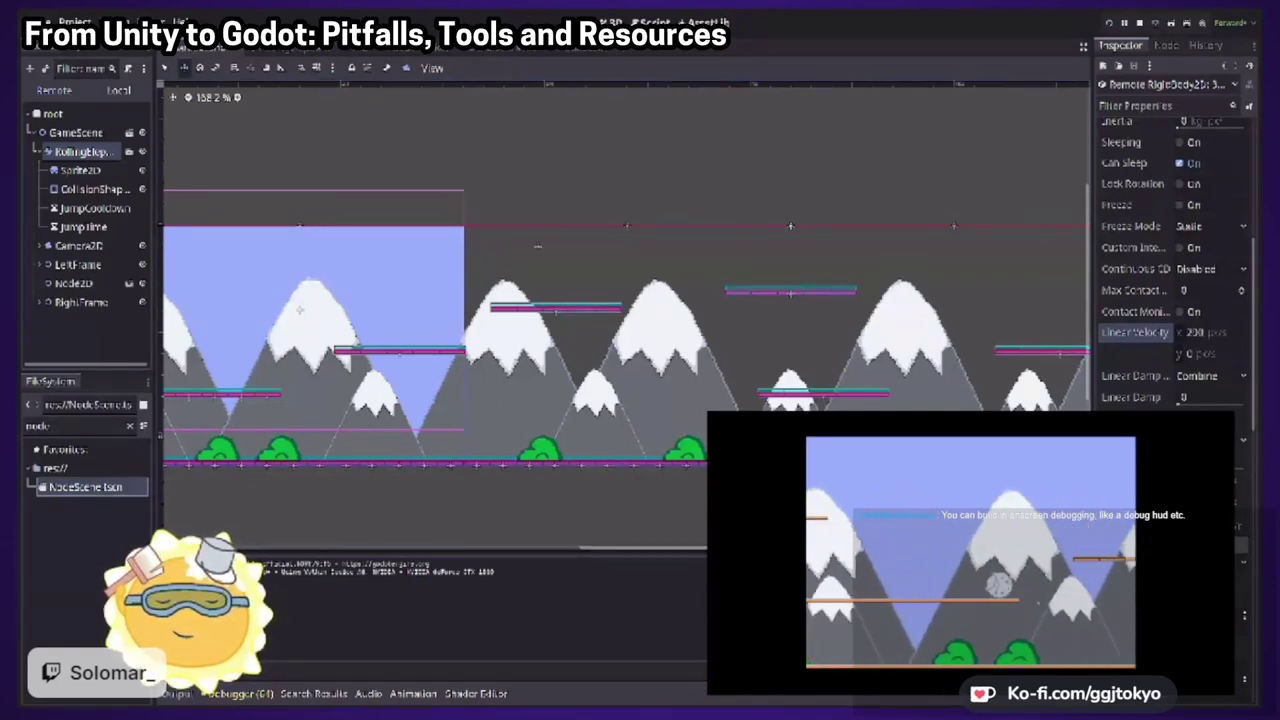
pyautogui.press('Left')
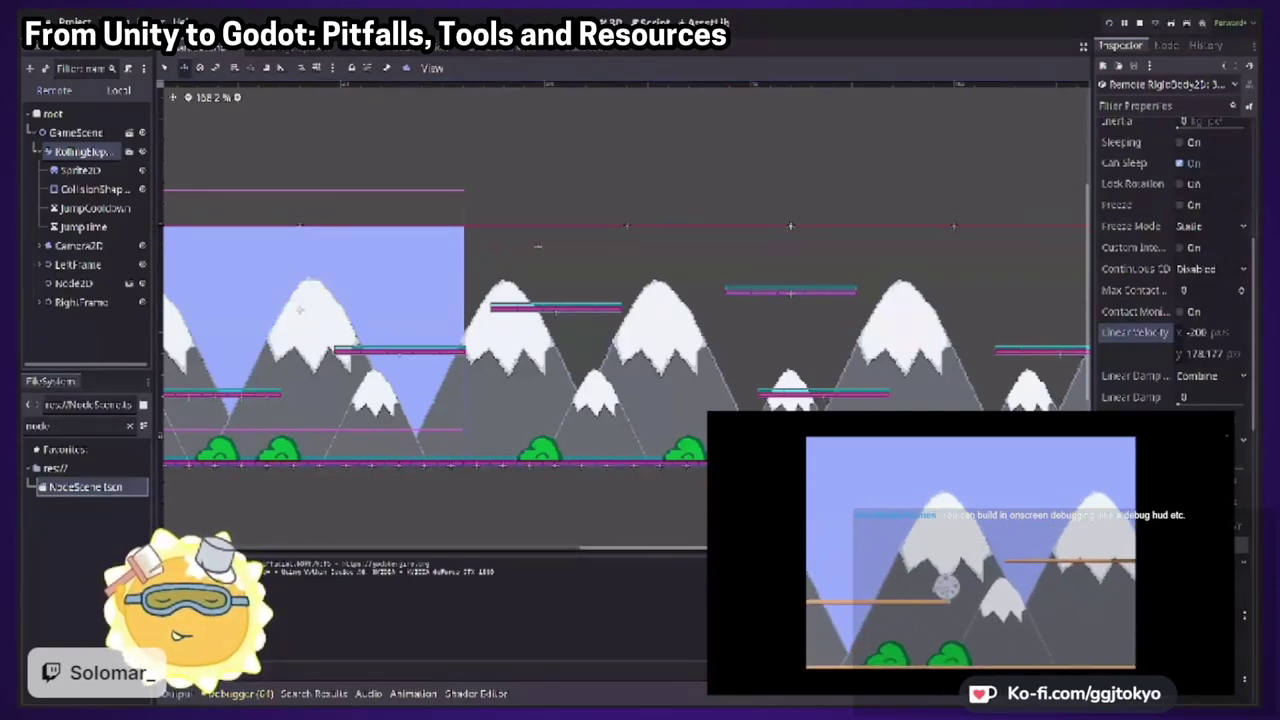
pyautogui.press('F8')
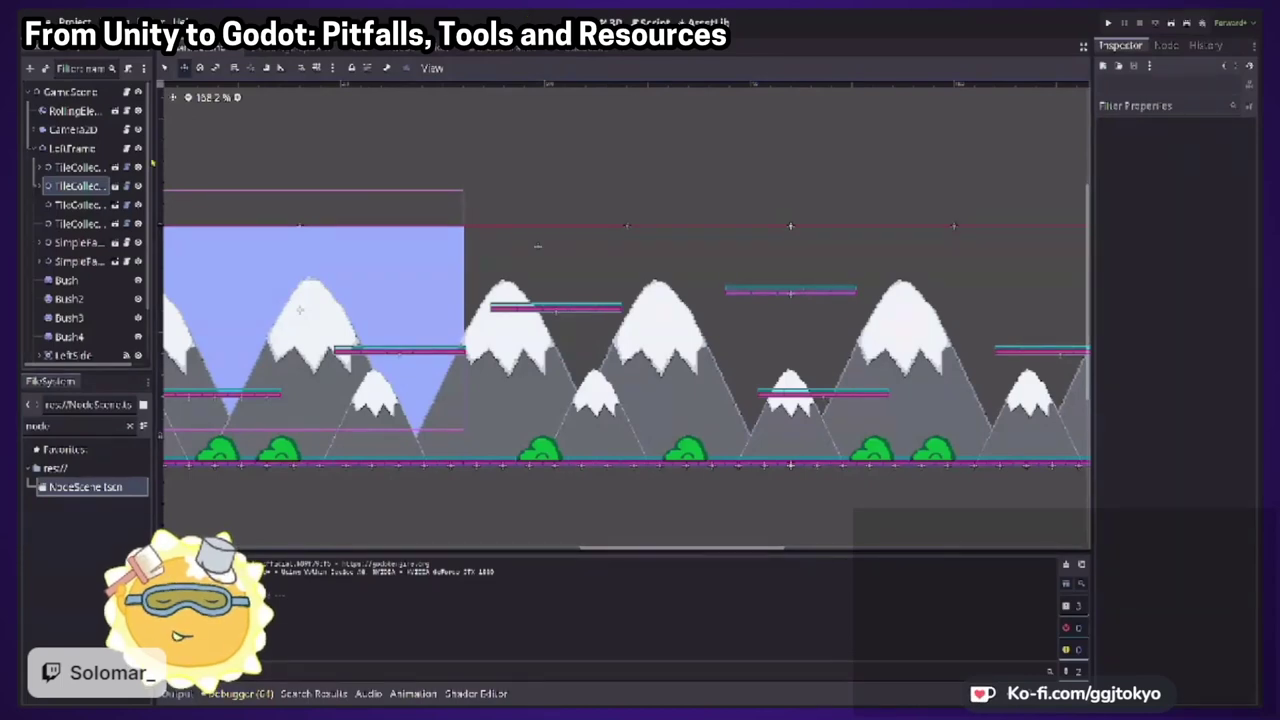
# Widen the scene tree and file browser area and clear the file filter to list all project files
pyautogui.moveTo(154, 182); pyautogui.dragTo(268, 260)
pyautogui.scroll(-1, 186, 328)
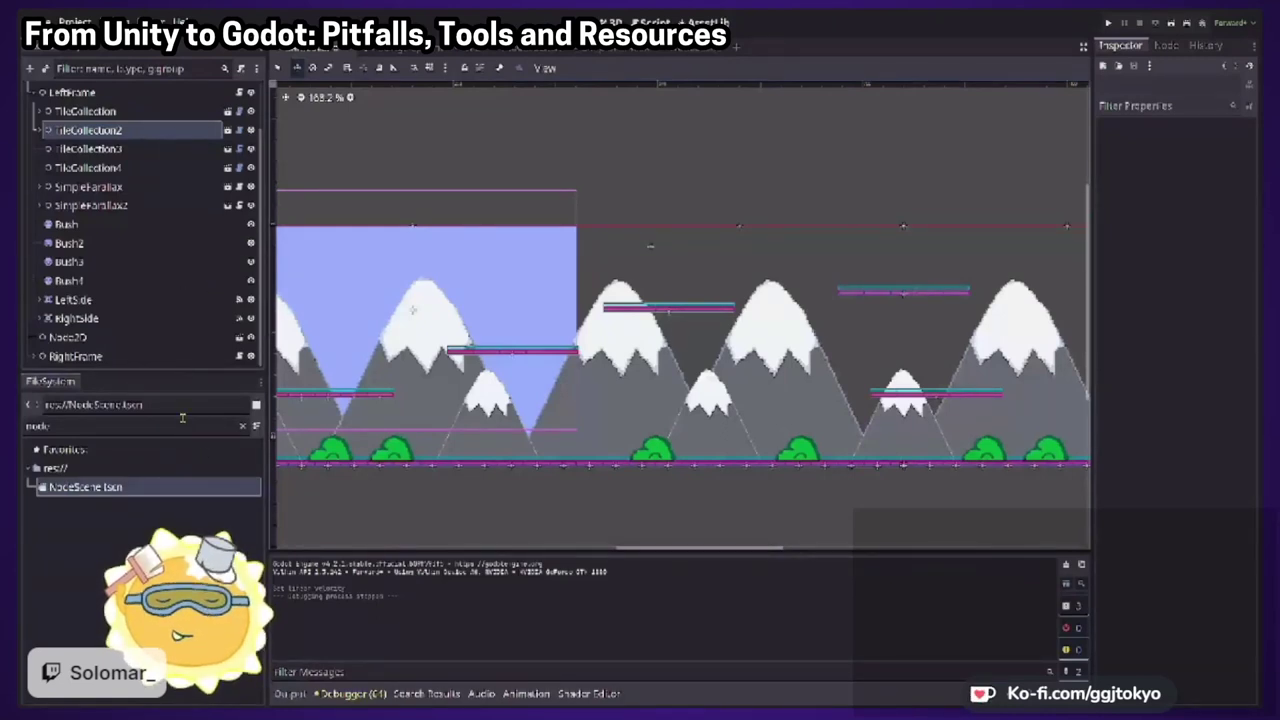
pyautogui.click(242, 426)
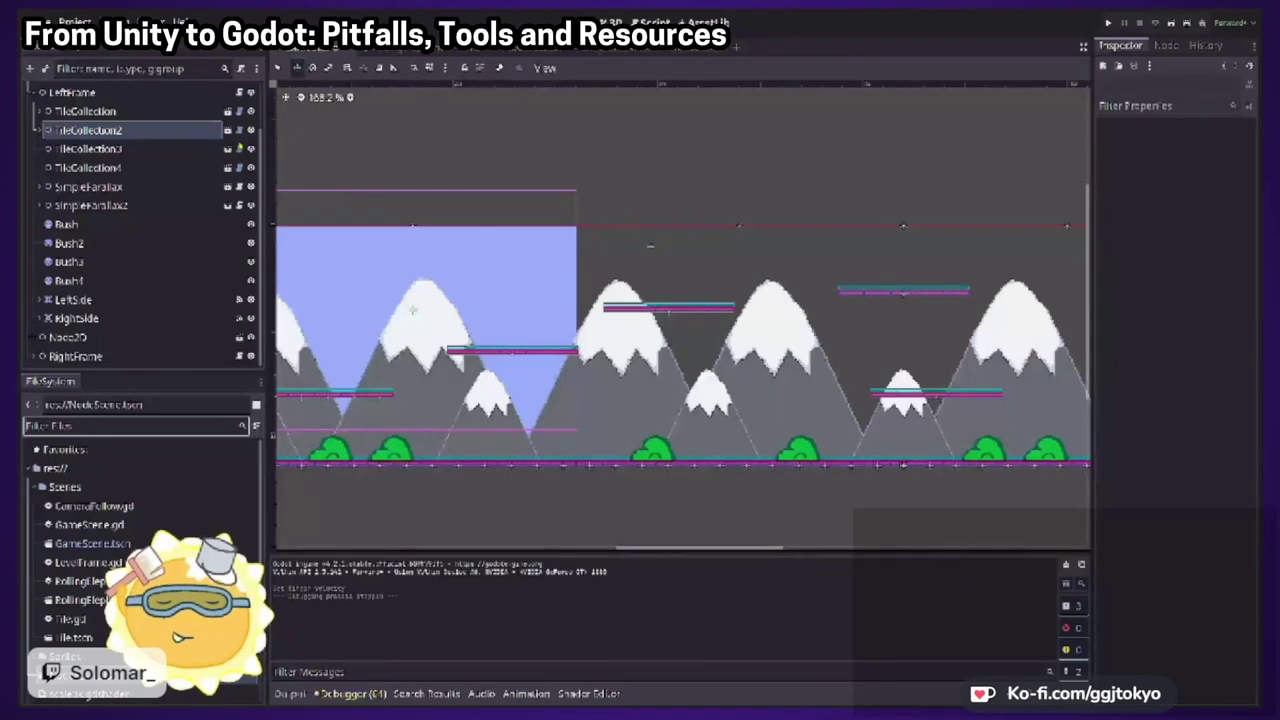
# Hide TileCollection2 under LeftFrame and make it visible again
pyautogui.click(165, 167)
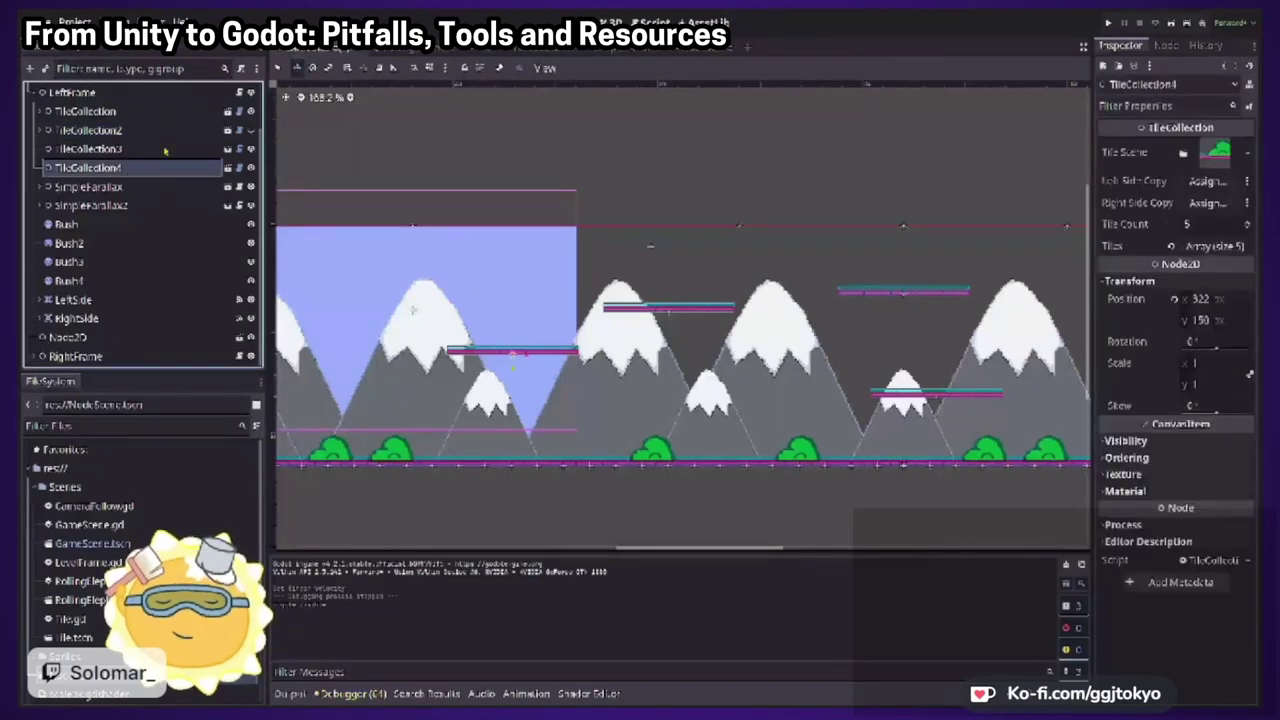
pyautogui.click(177, 132)
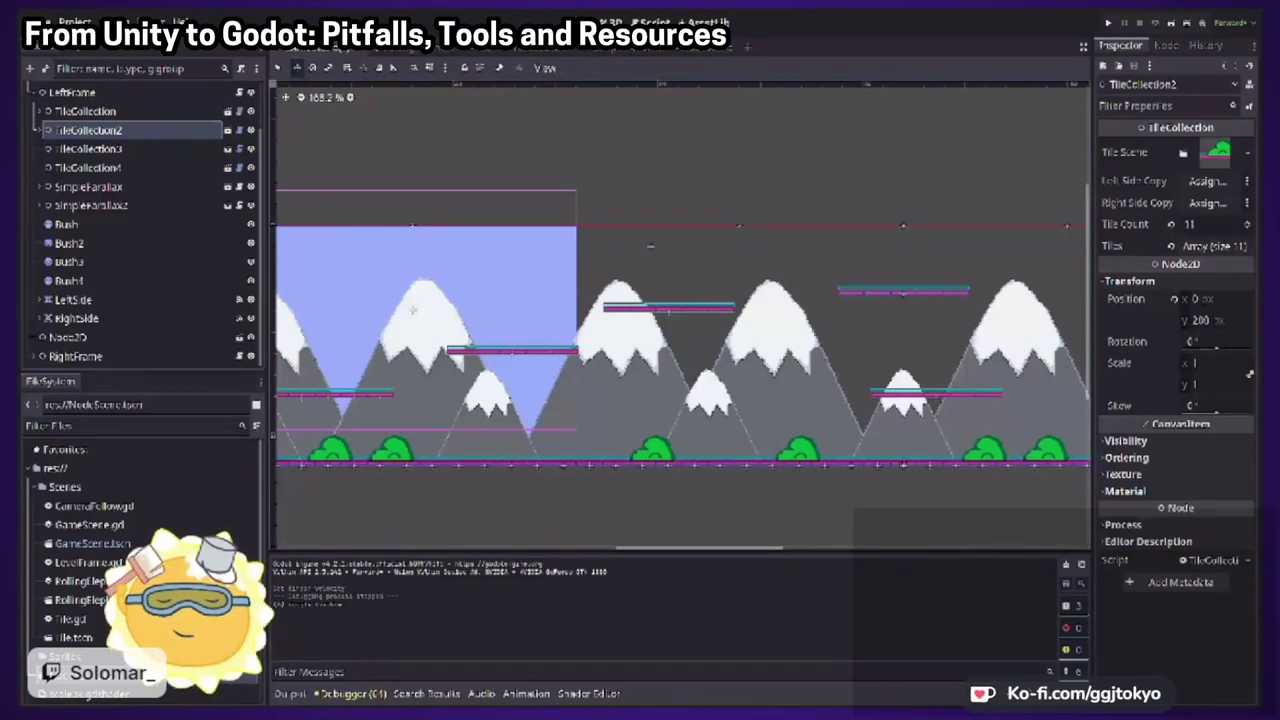
pyautogui.click(251, 130)
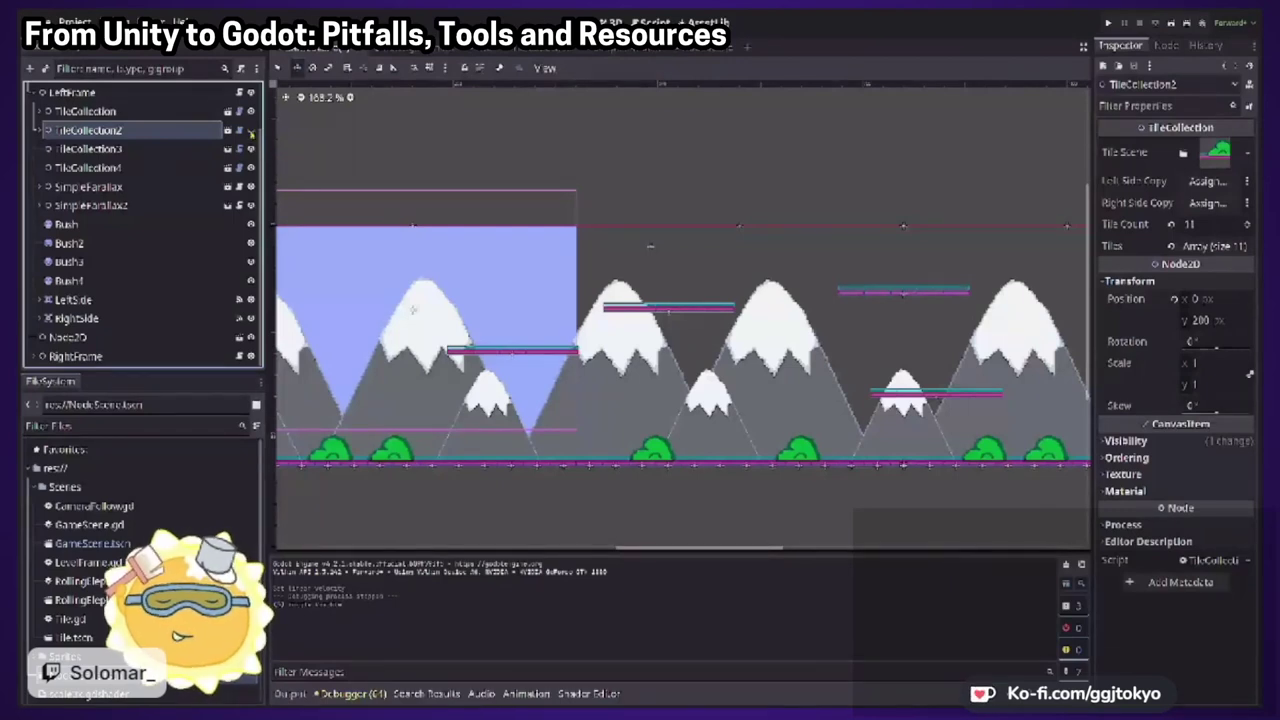
pyautogui.click(251, 130)
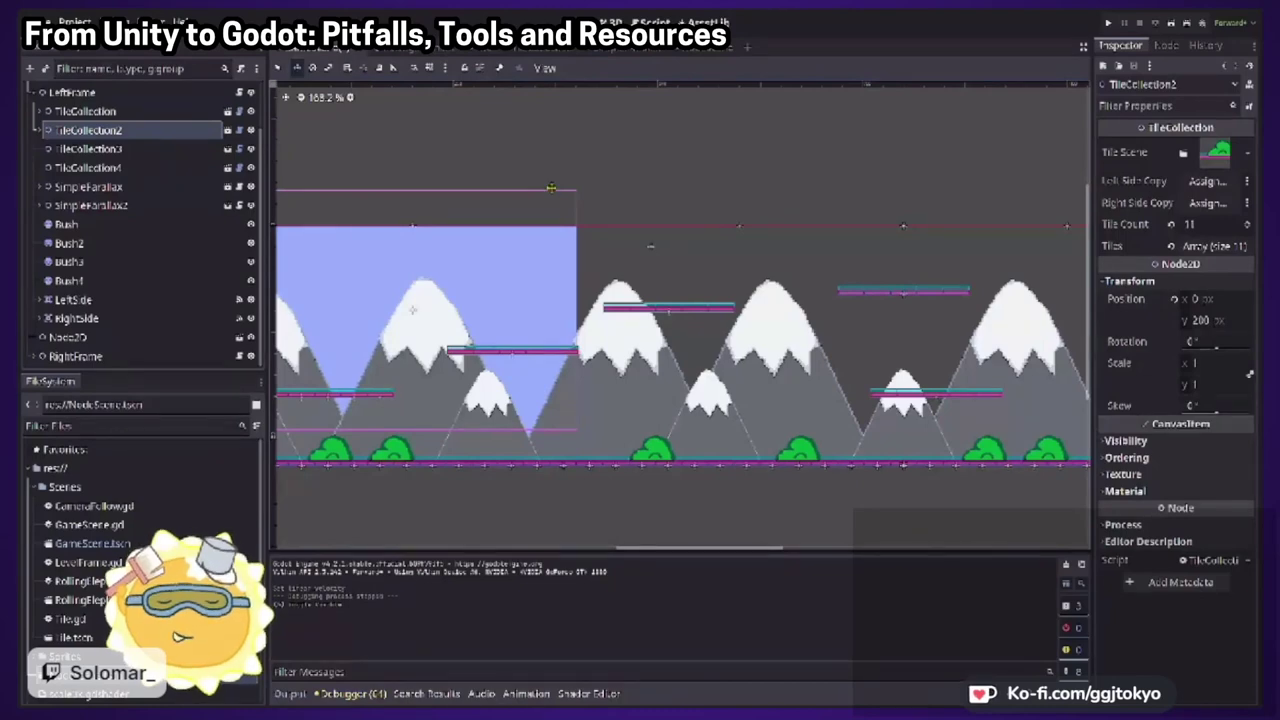
# Examine the properties of the first TileCollection and of LeftSide's CollisionShape2D, widening the property area for reading
pyautogui.scroll(-3, 552, 186)
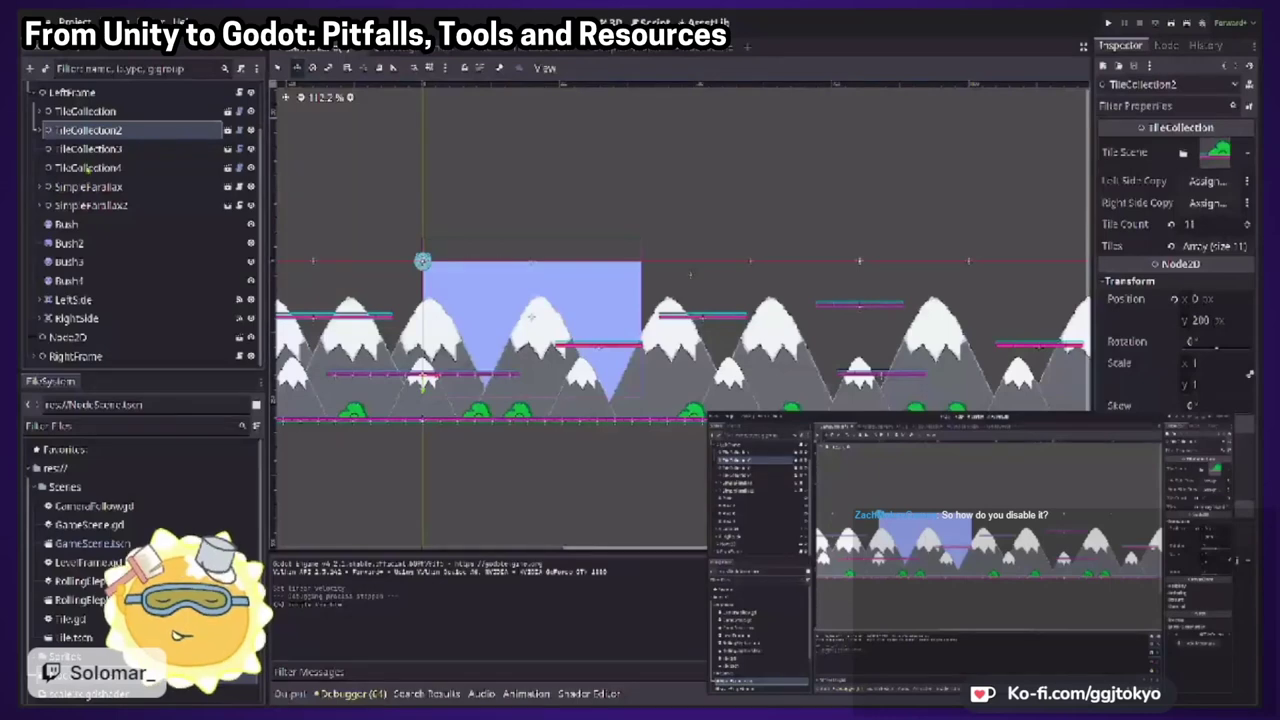
pyautogui.click(84, 112)
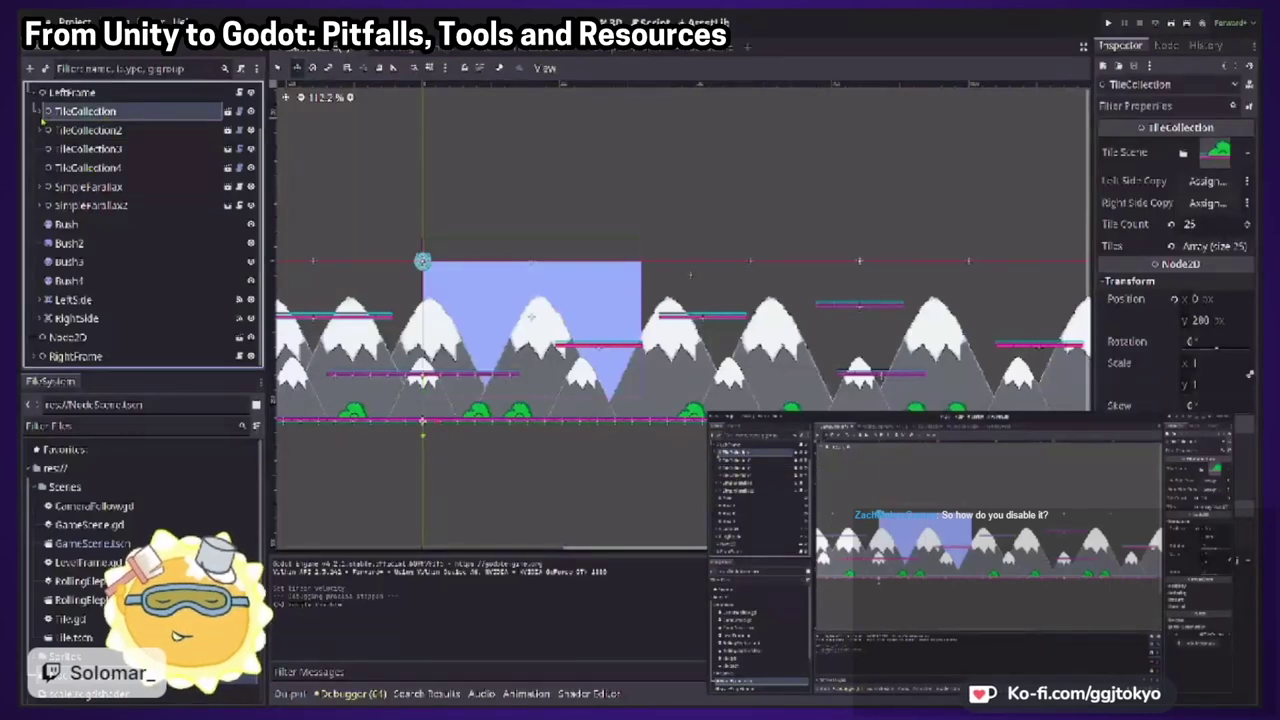
pyautogui.click(40, 300)
pyautogui.click(100, 318)
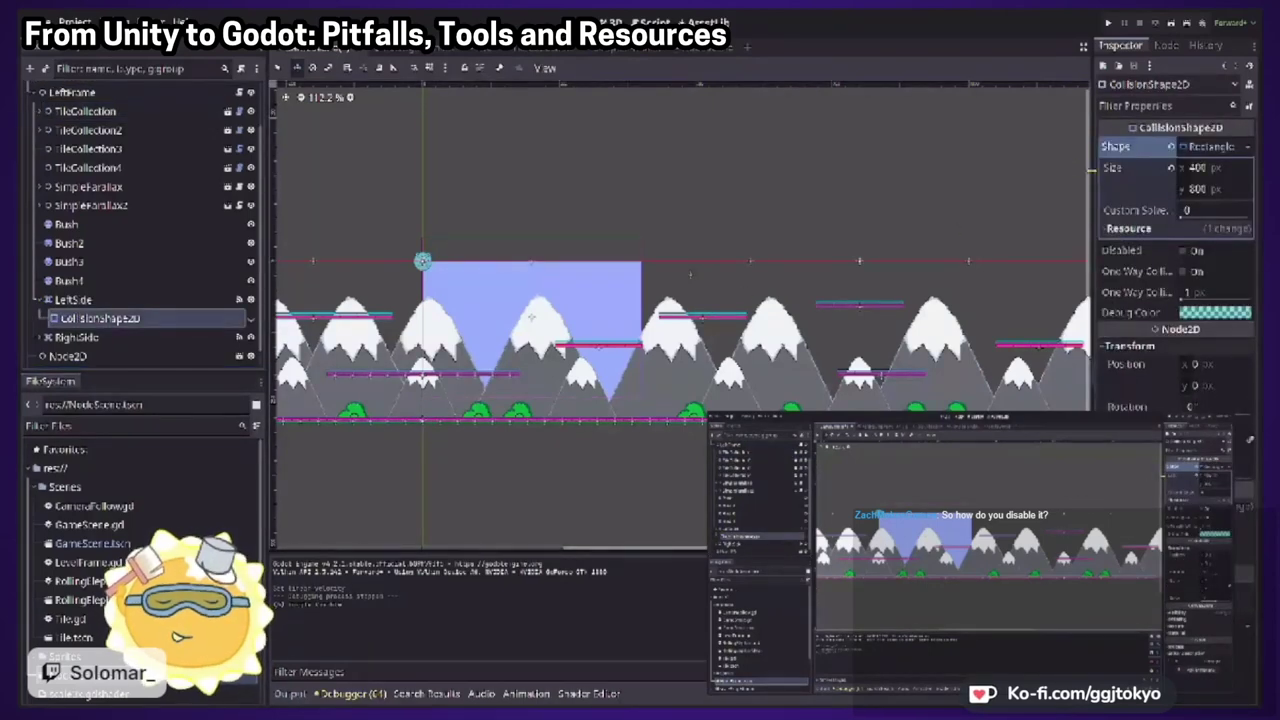
pyautogui.moveTo(1098, 175); pyautogui.dragTo(742, 175)
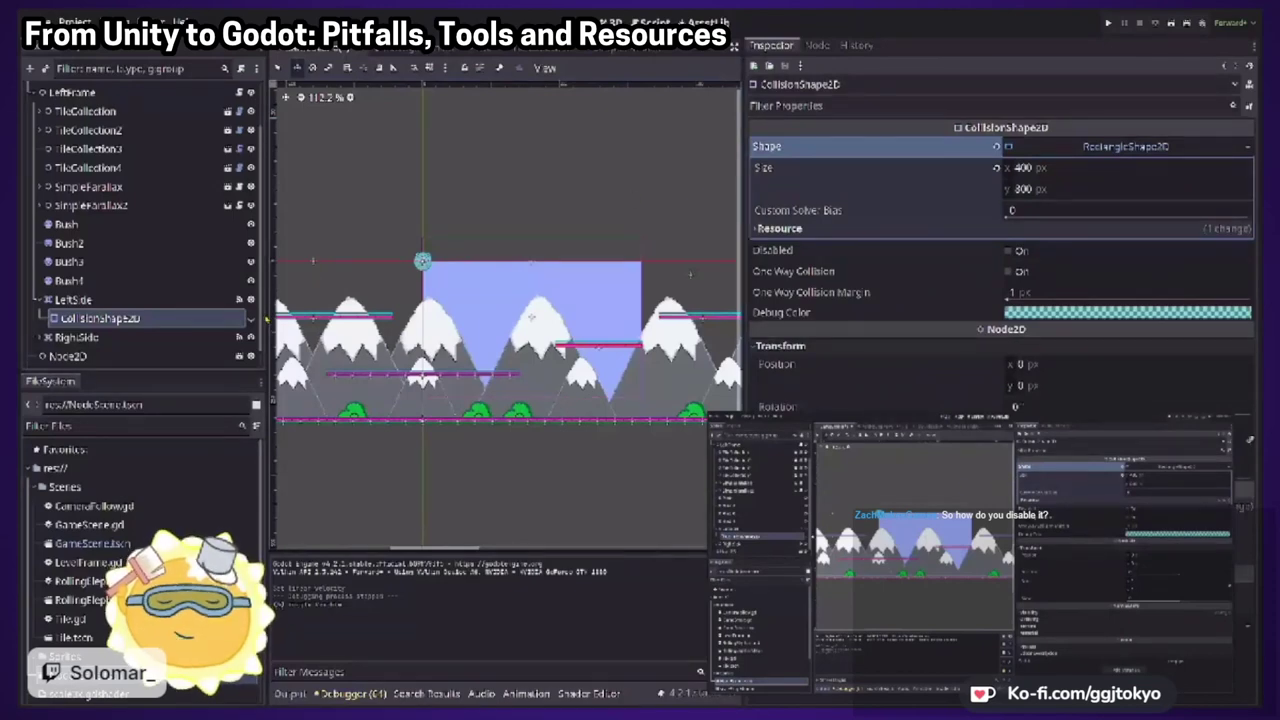
pyautogui.click(252, 320)
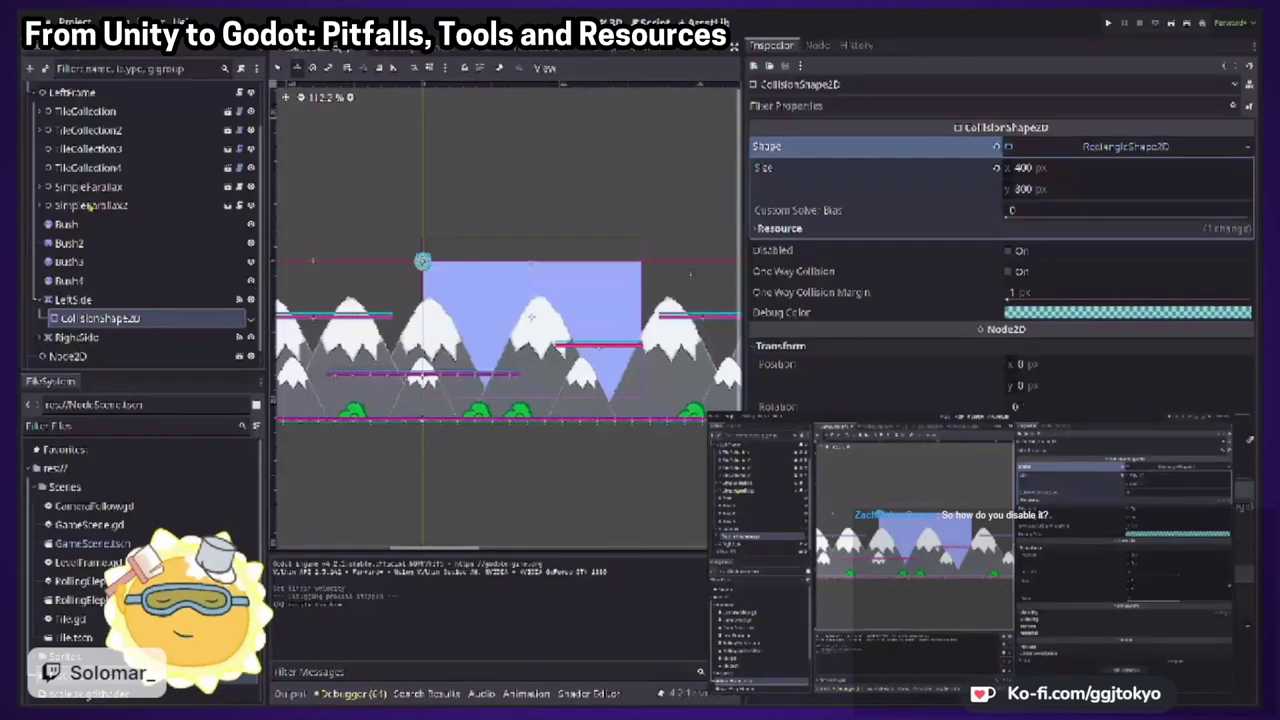
# Set the Disable Mode of the RigidBody2D under TileCollection2 to Remove
pyautogui.click(88, 131)
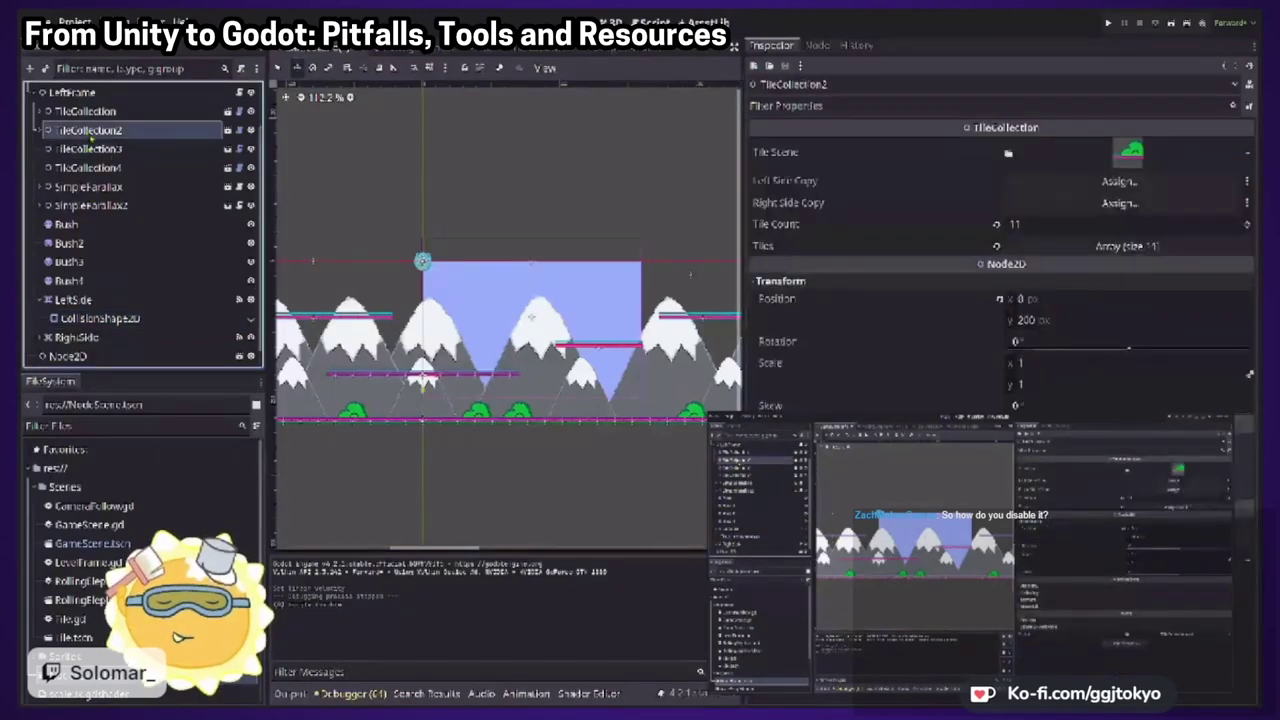
pyautogui.scroll(5, 460, 387)
pyautogui.scroll(2, 460, 387)
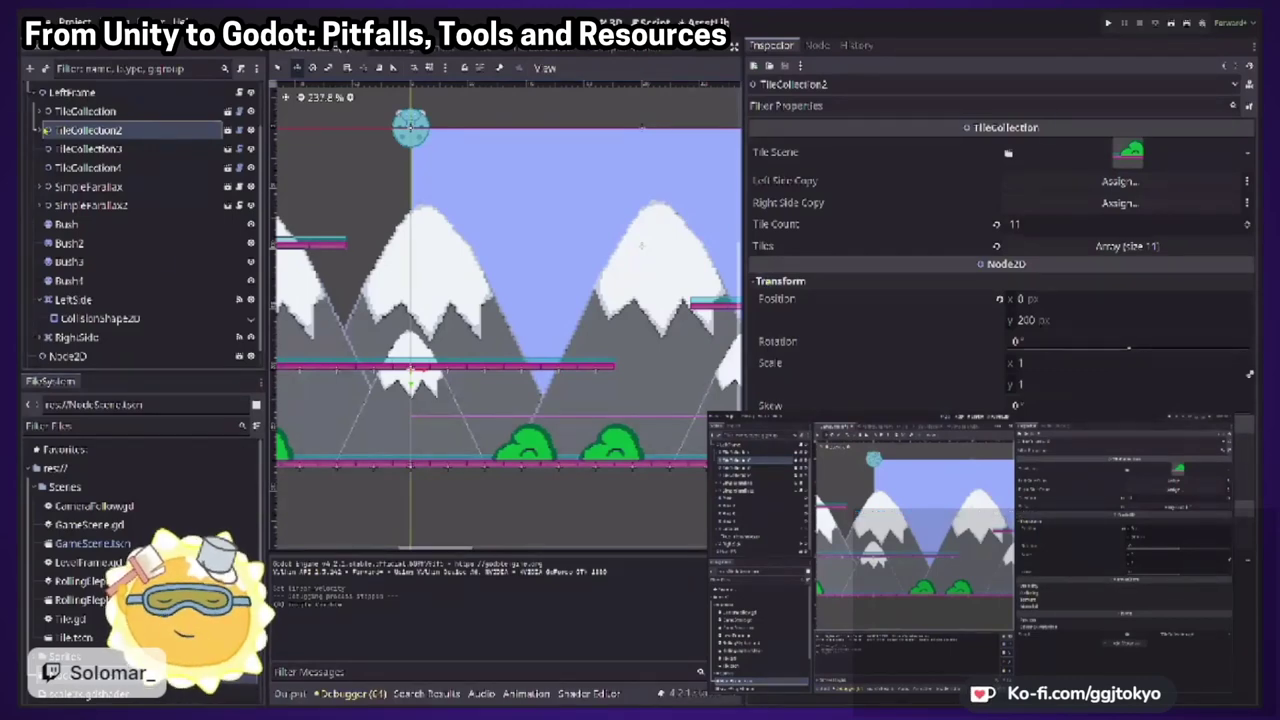
pyautogui.click(39, 130)
pyautogui.click(90, 148)
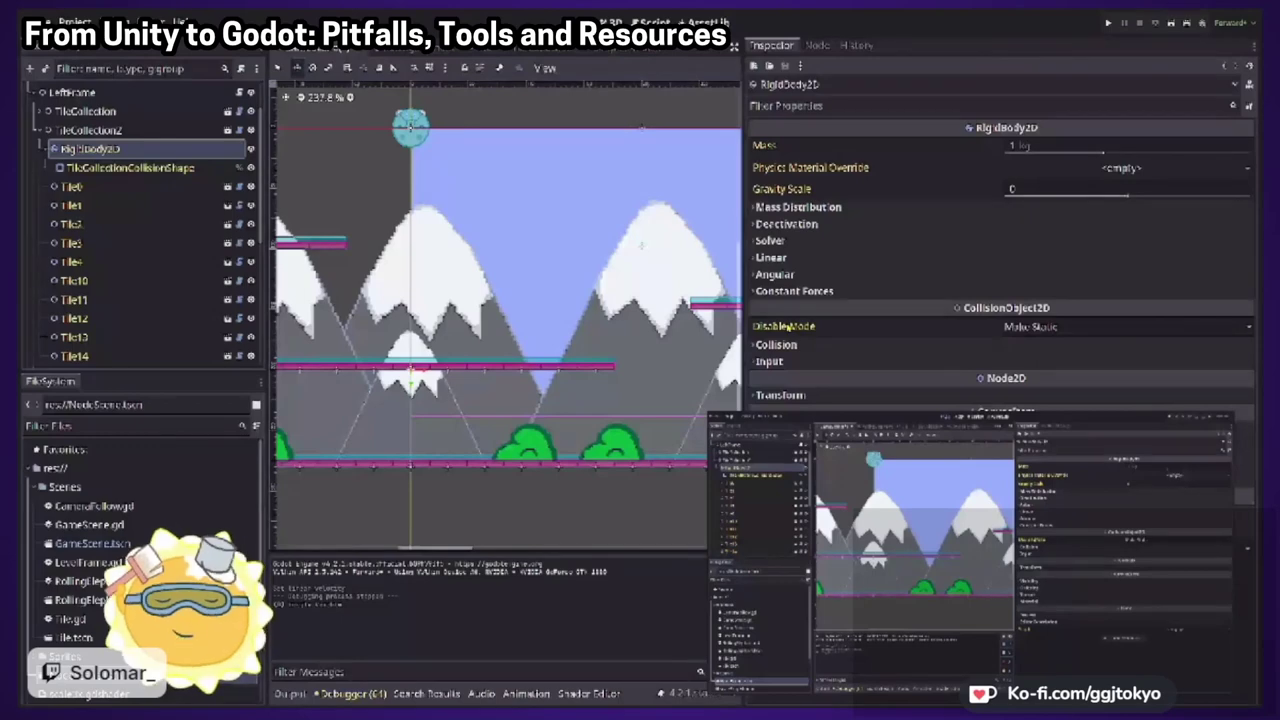
pyautogui.click(1045, 334)
pyautogui.click(1045, 346)
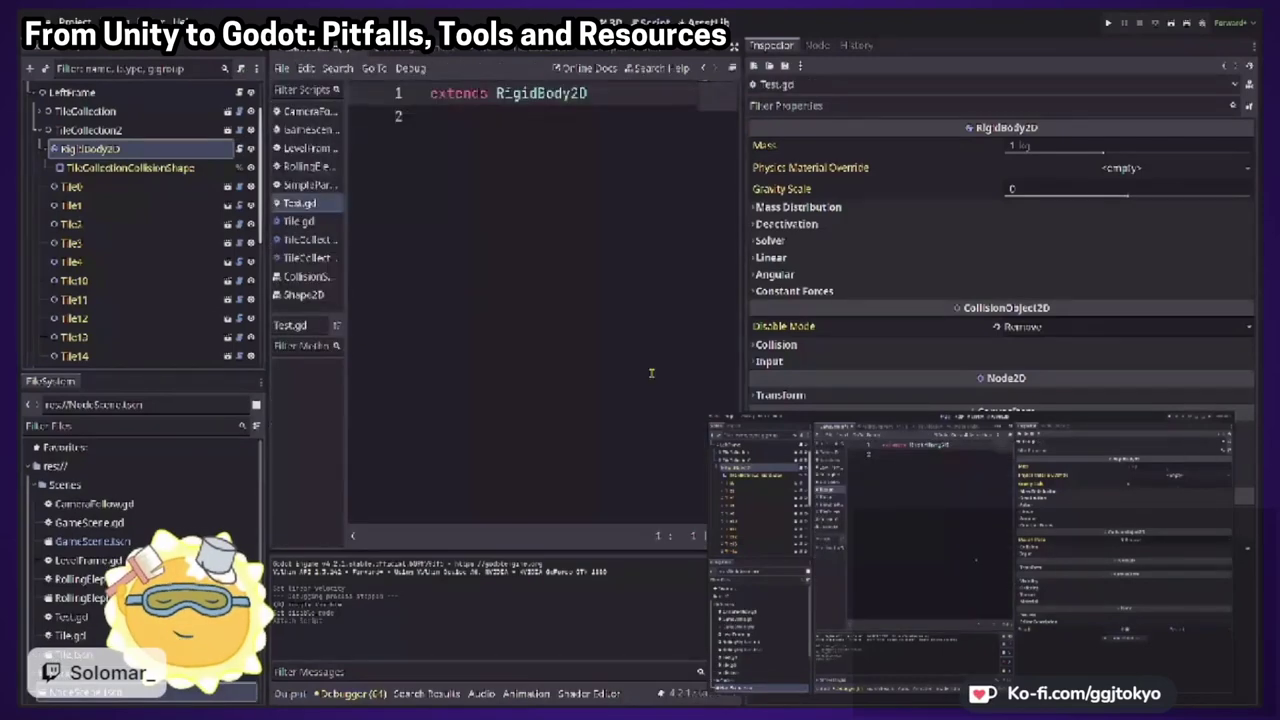
# Add an empty _ready() function below the extends line of Test.gd and save the script
pyautogui.press('Return')
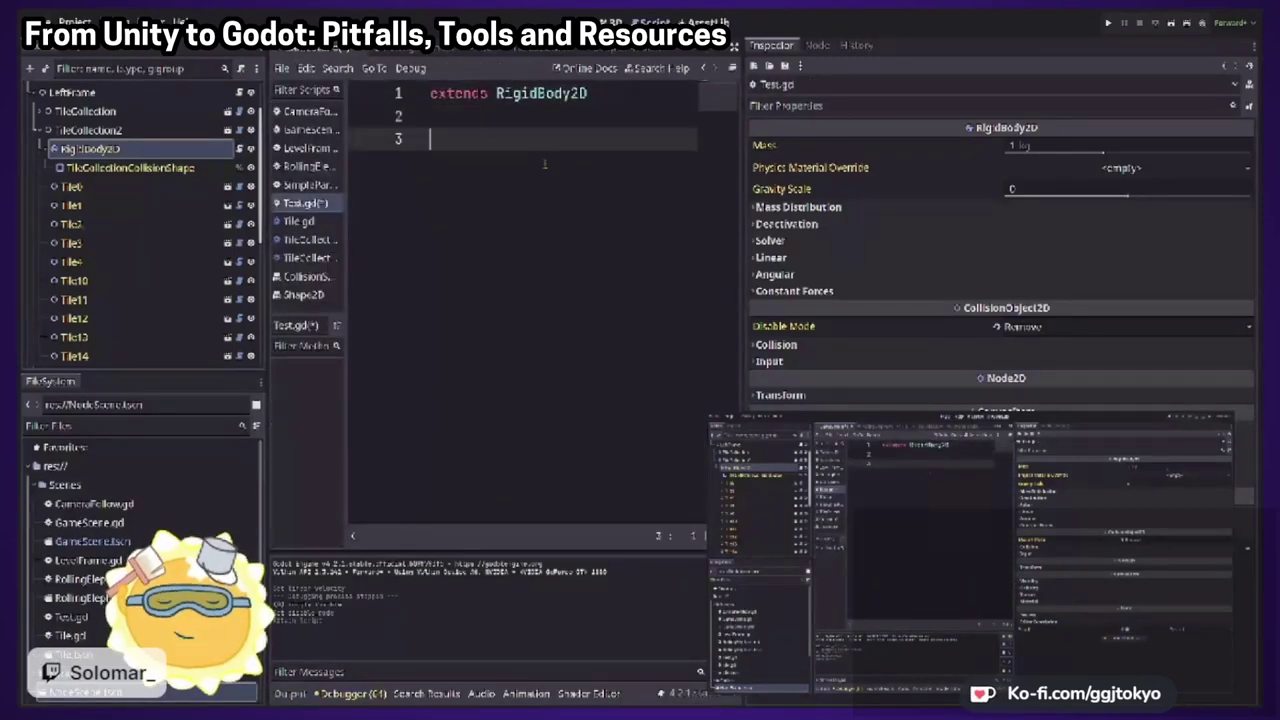
pyautogui.write('o')
pyautogui.press('BackSpace')
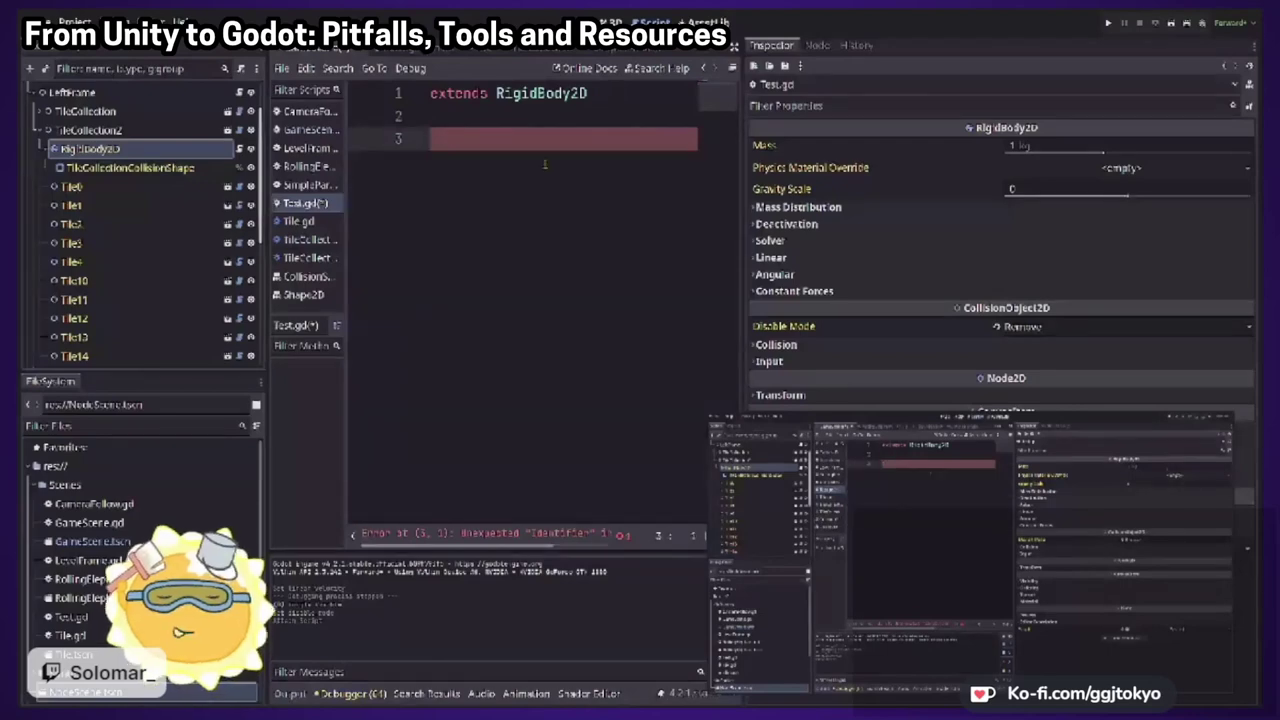
pyautogui.write('func _on')
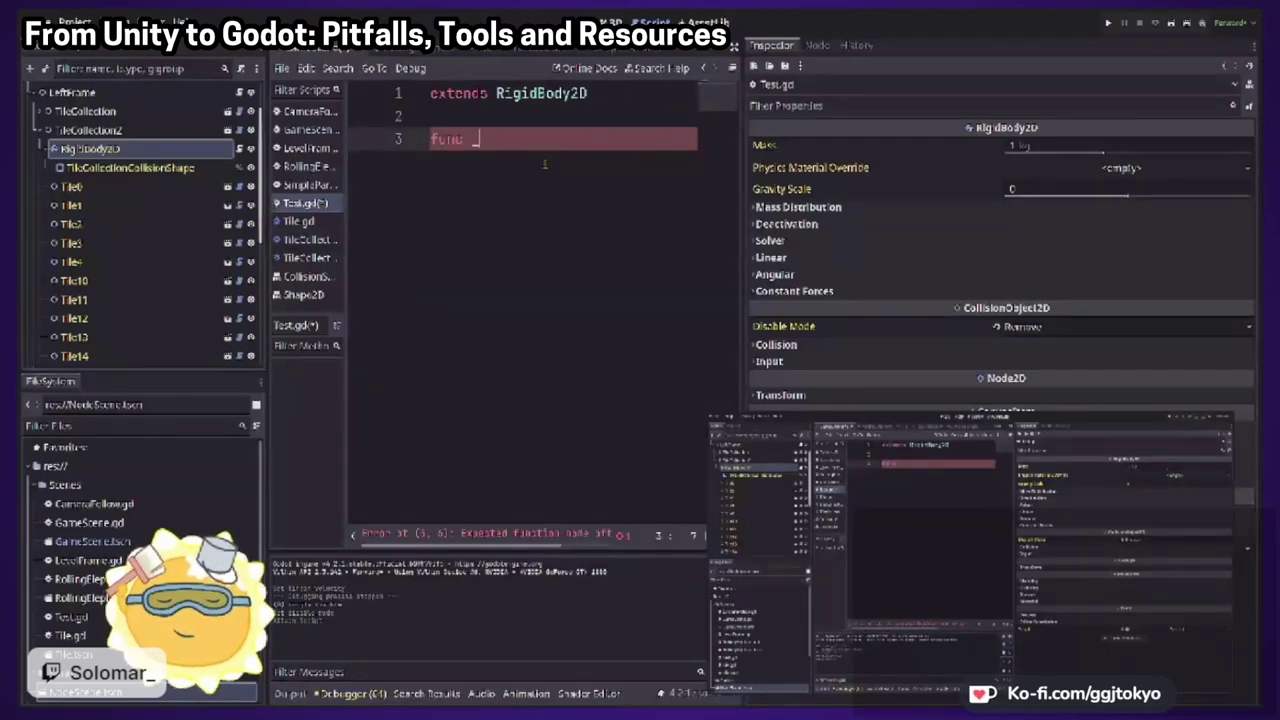
pyautogui.press('BackSpace')
pyautogui.press('BackSpace')
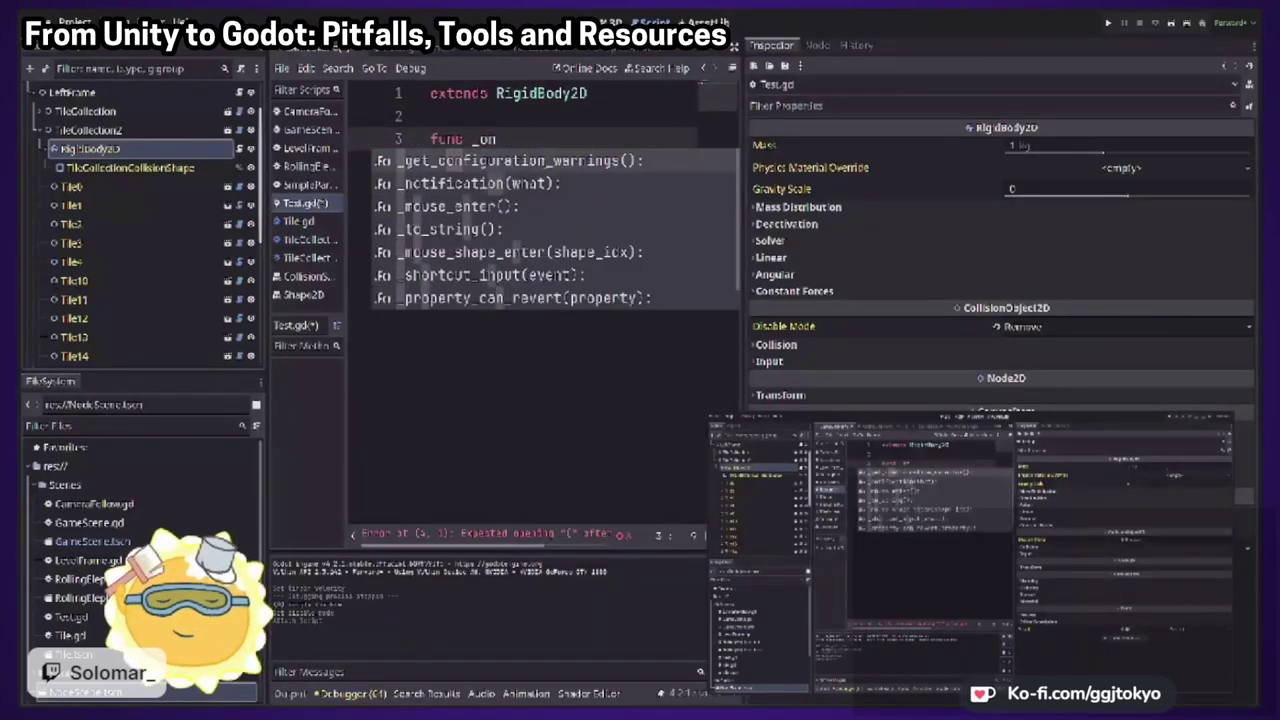
pyautogui.write('re')
pyautogui.press('Return')
pyautogui.press('Return')
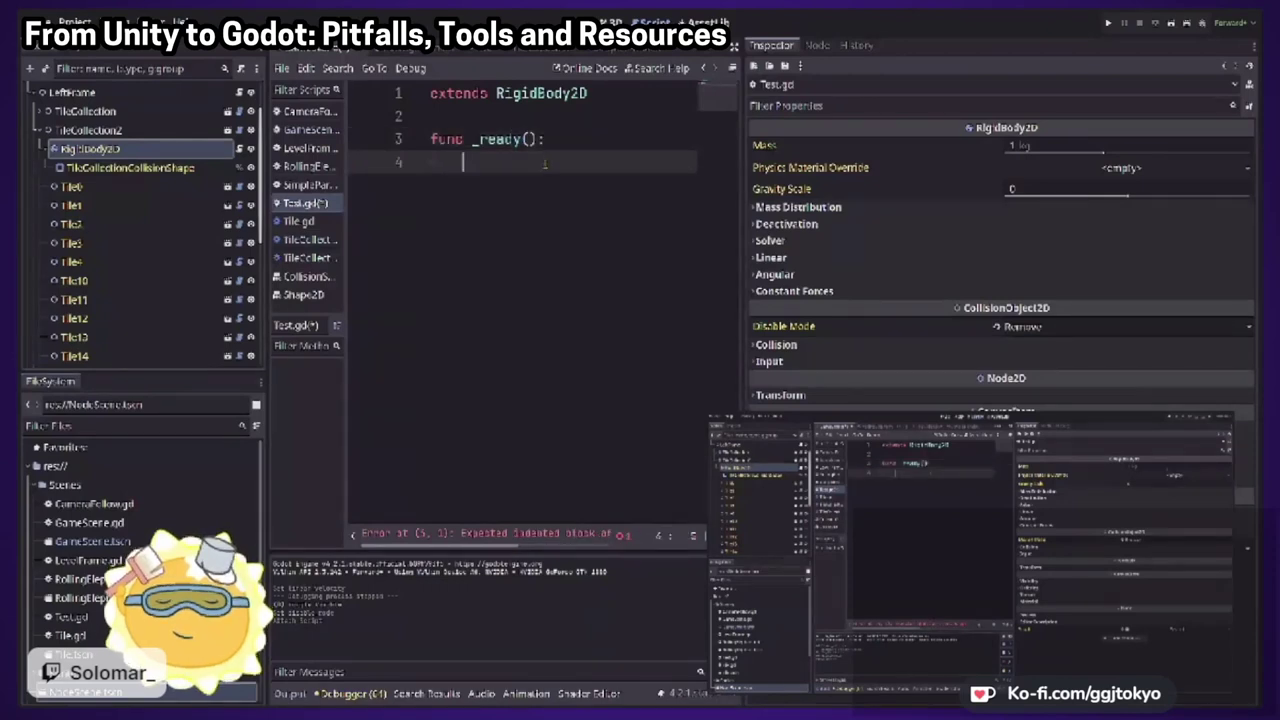
pyautogui.hotkey('ctrl', 's')
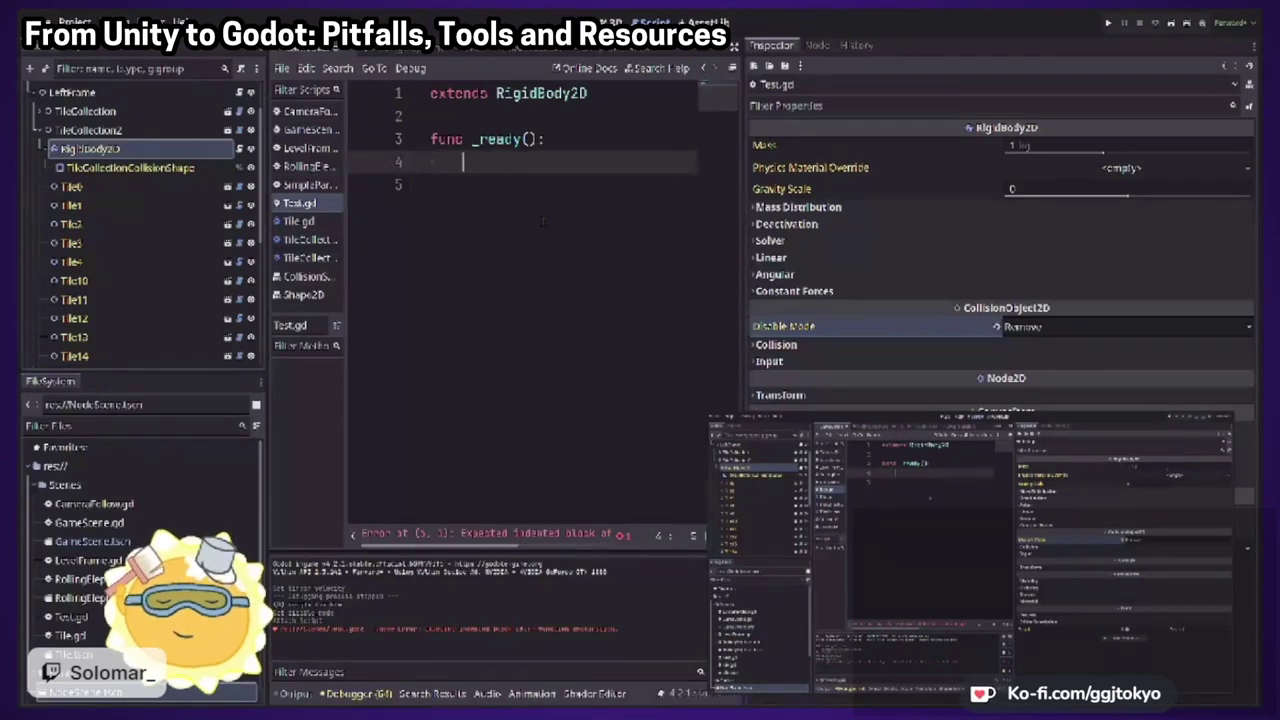
# Make _ready() in Test.gd set process_mode to Node.PROCESS_MODE_DISABLED and save the script
pyautogui.write('process_mode')
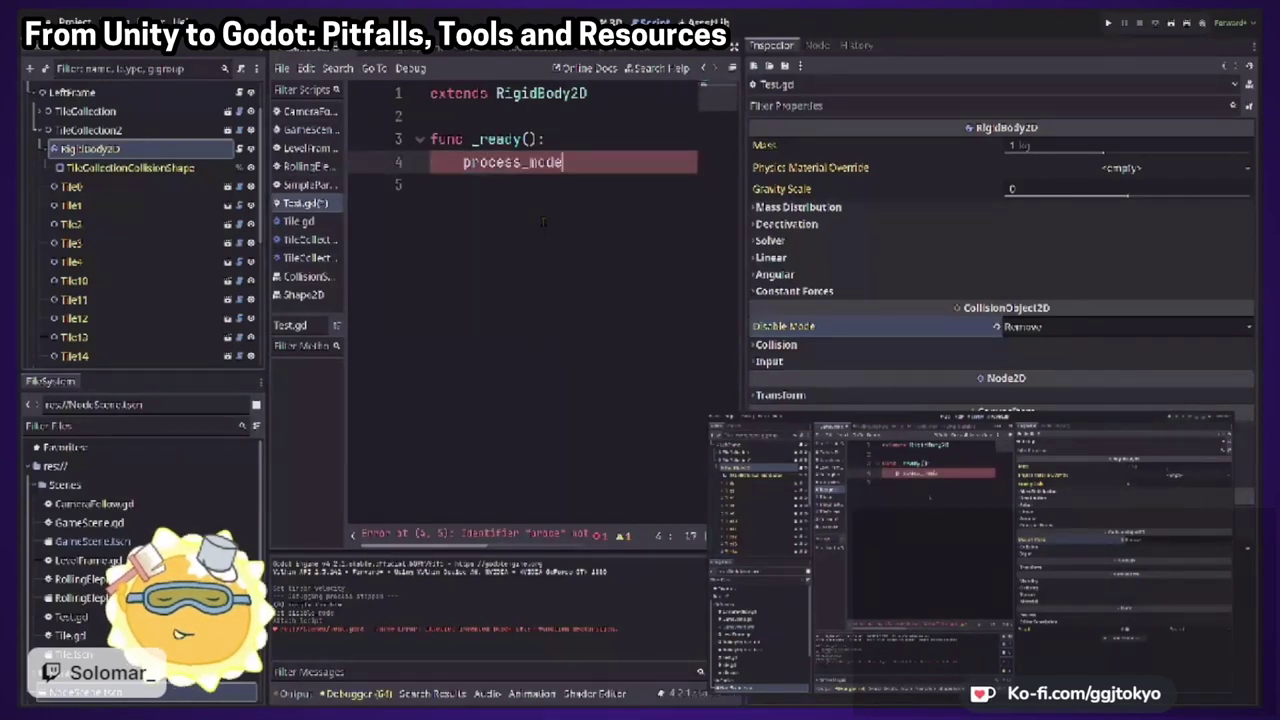
pyautogui.write(' =')
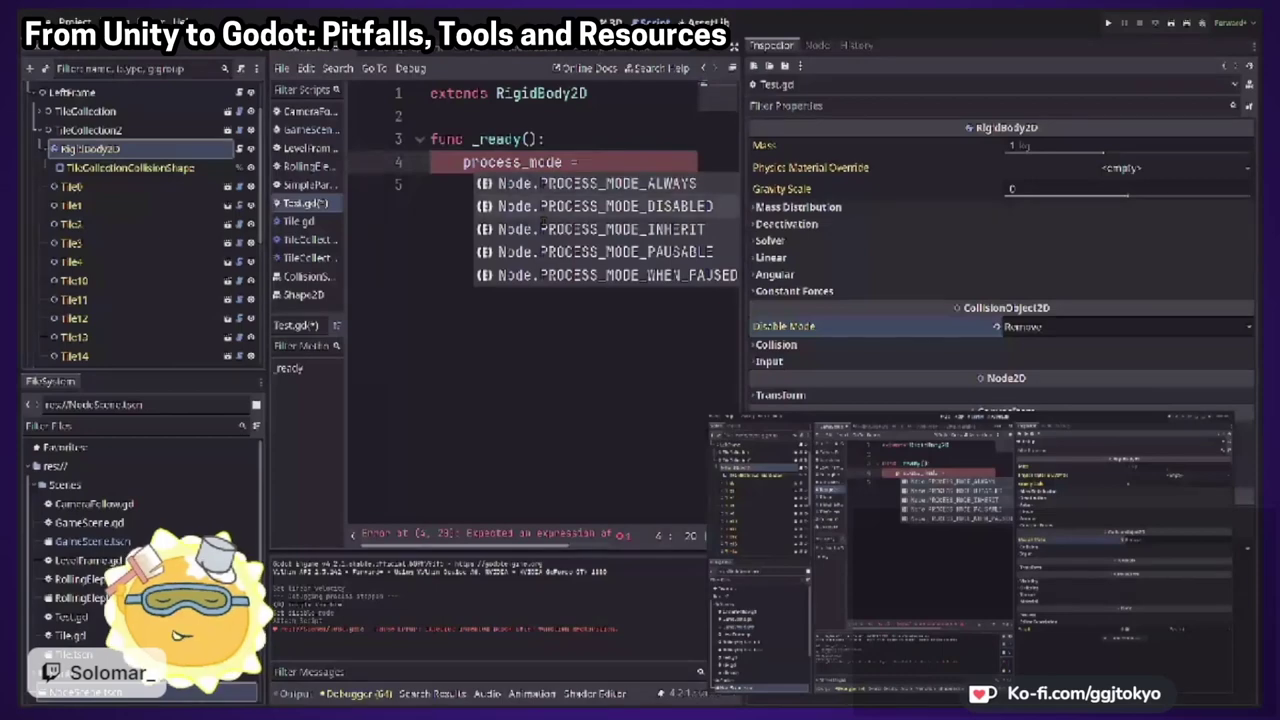
pyautogui.click(560, 207)
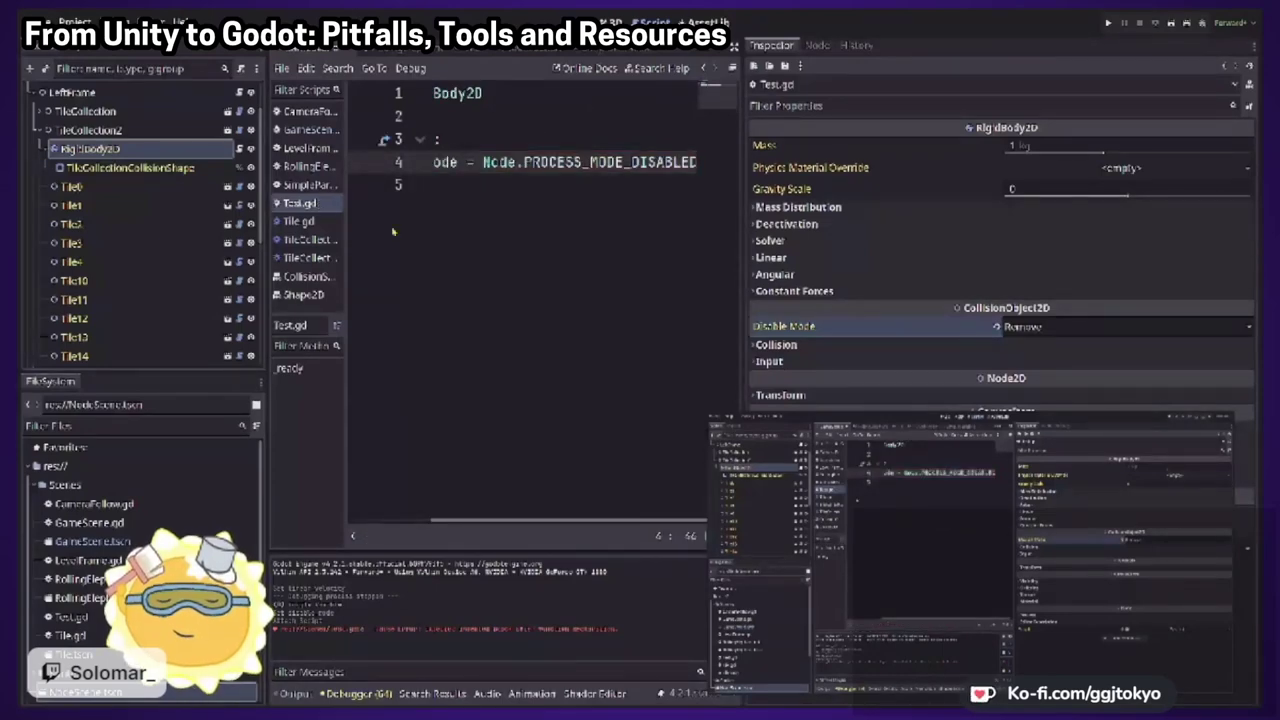
# Return to the 2D view of the game scene and set the RollingElephant's Target Speed to 0
pyautogui.hotkey('ctrl', 'F1')
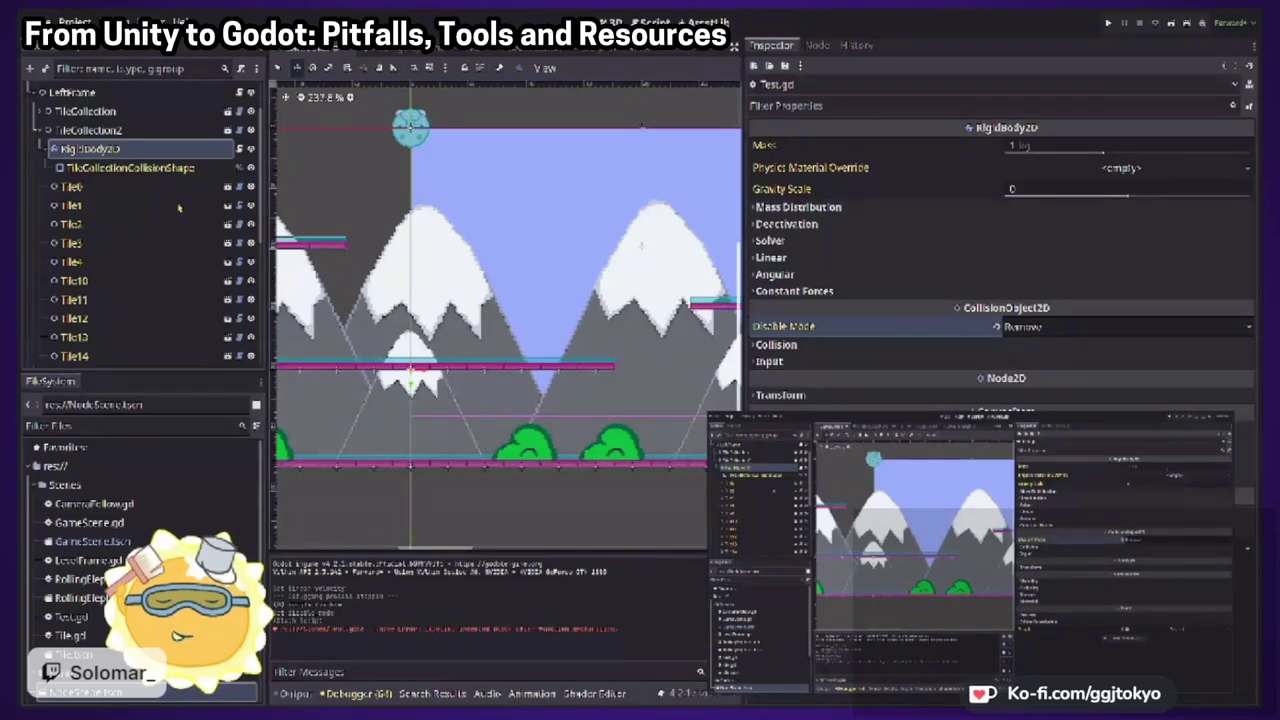
pyautogui.click(100, 150)
pyautogui.click(103, 145)
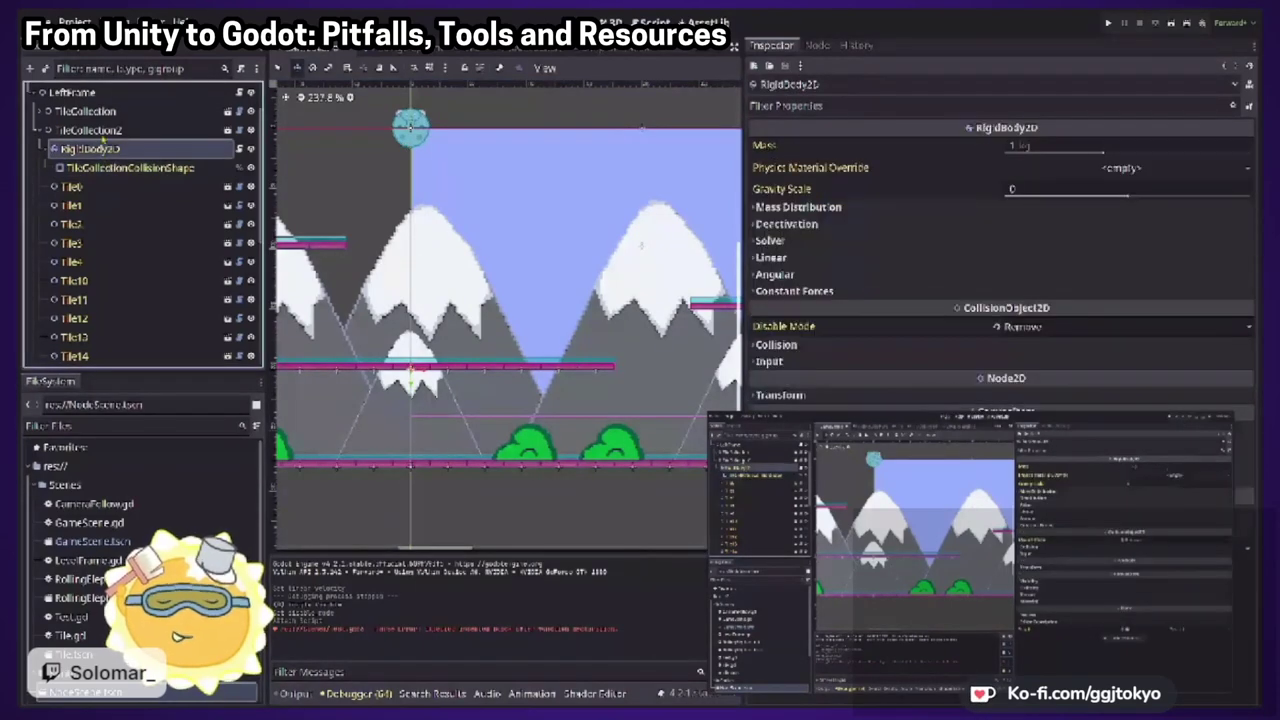
pyautogui.scroll(2, 100, 121)
pyautogui.click(85, 111)
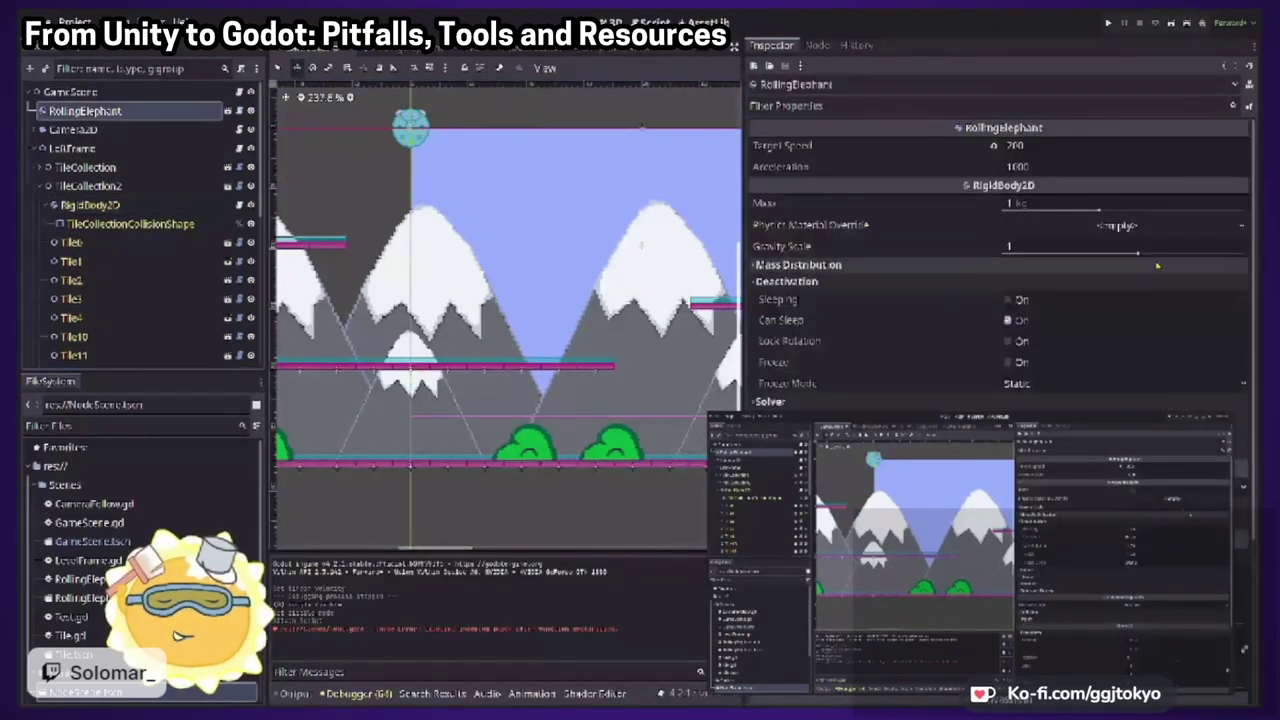
pyautogui.click(1031, 147)
pyautogui.press('BackSpace')
pyautogui.press('BackSpace')
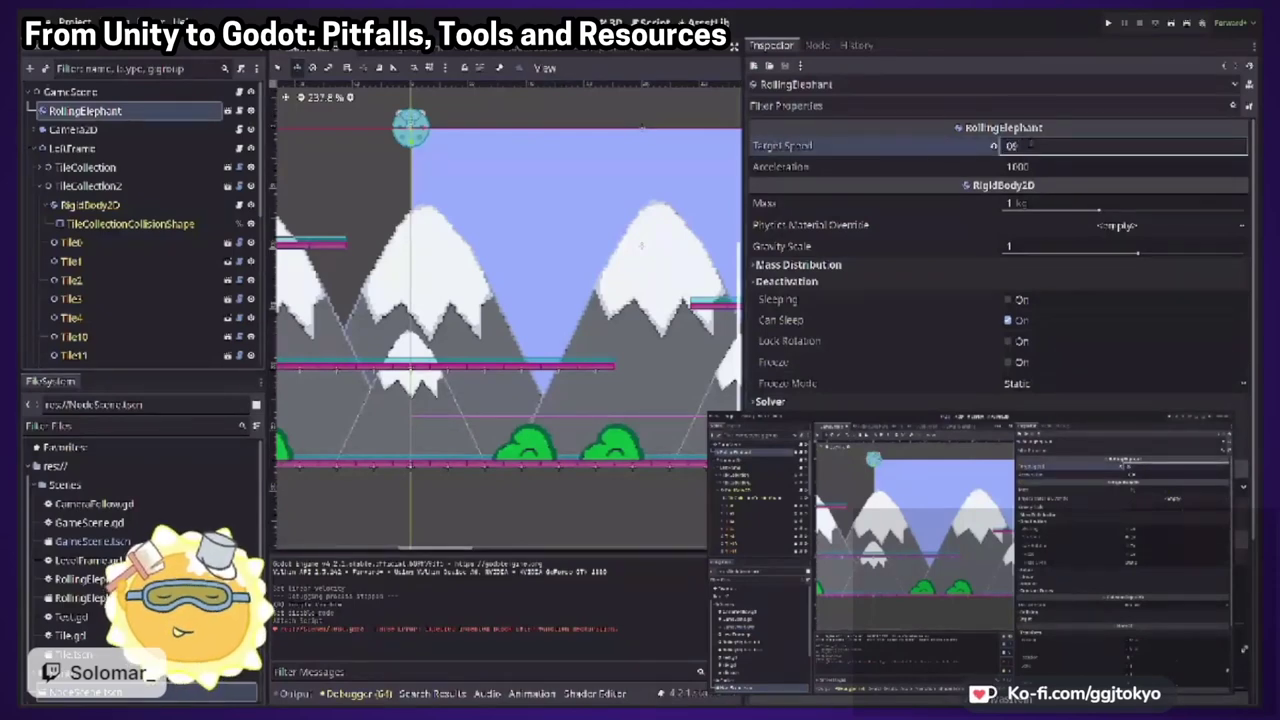
pyautogui.press('Return')
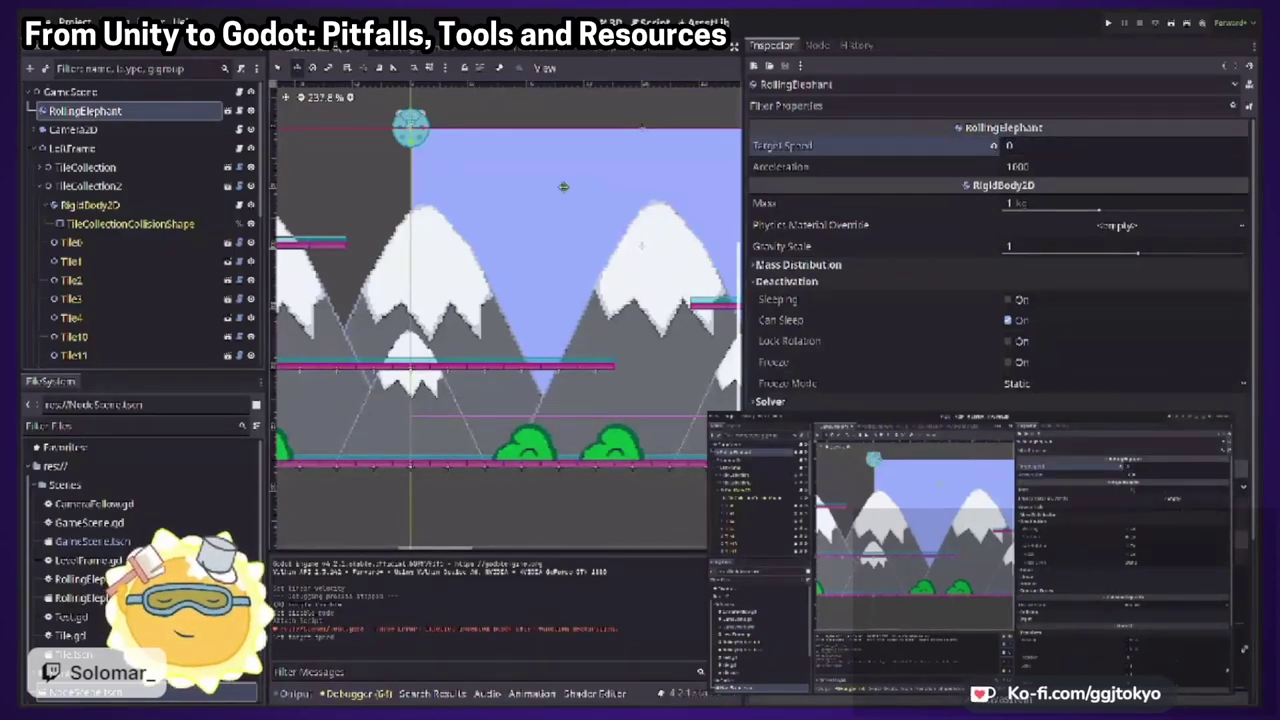
# Run the game to check how the elephant behaves with the RigidBody2D disabled by script
pyautogui.press('F5')
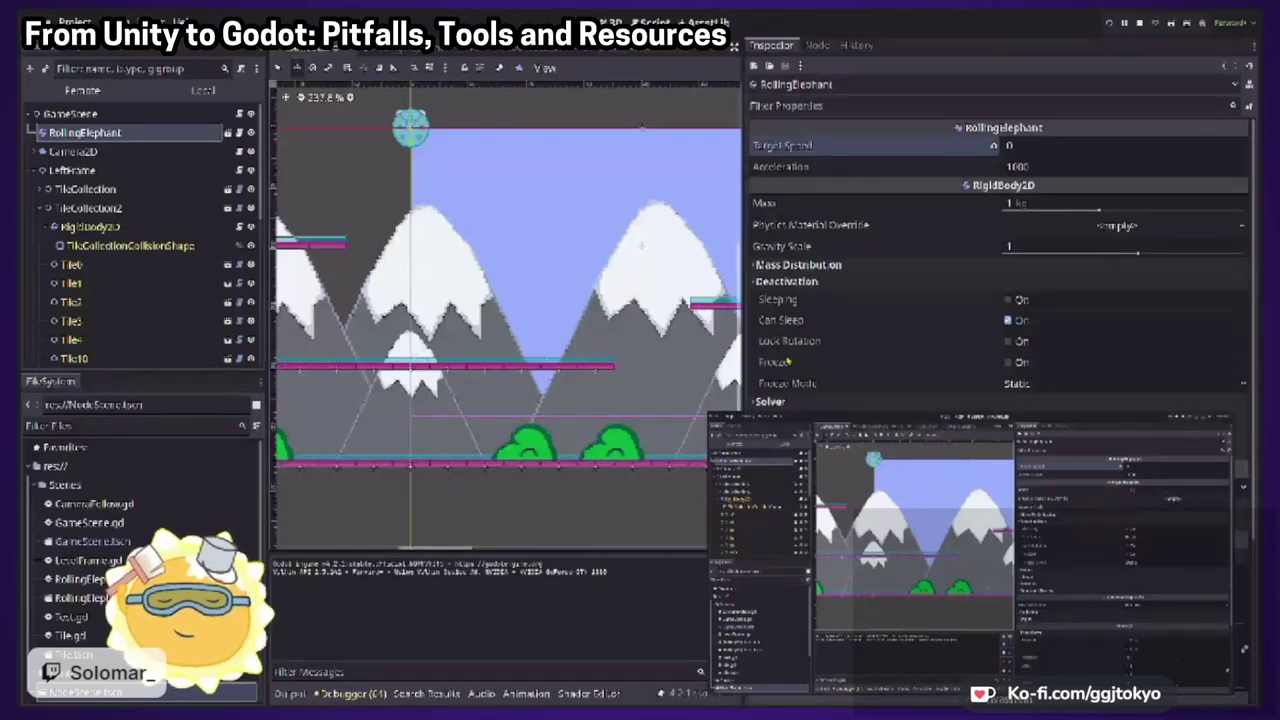
pyautogui.click(797, 286)
pyautogui.click(797, 286)
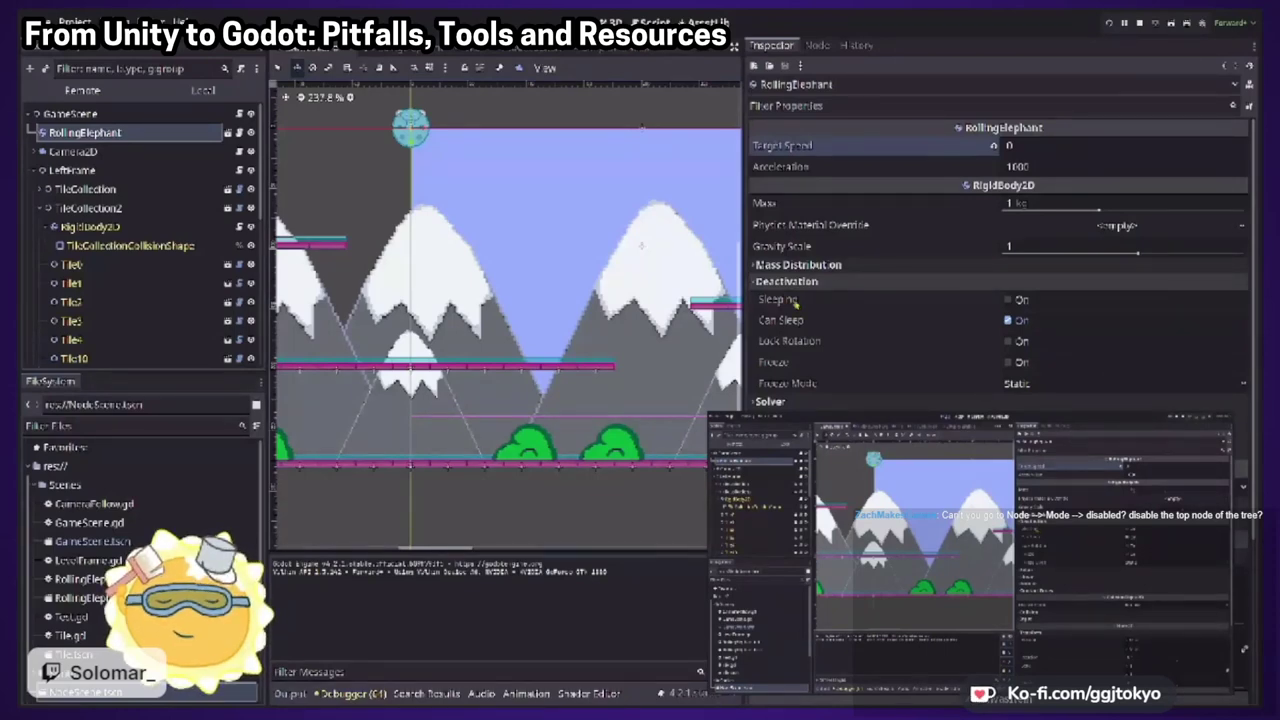
# Set the Disable Mode of the RigidBody2D under TileCollection2 to Make Static and run the game again
pyautogui.click(91, 227)
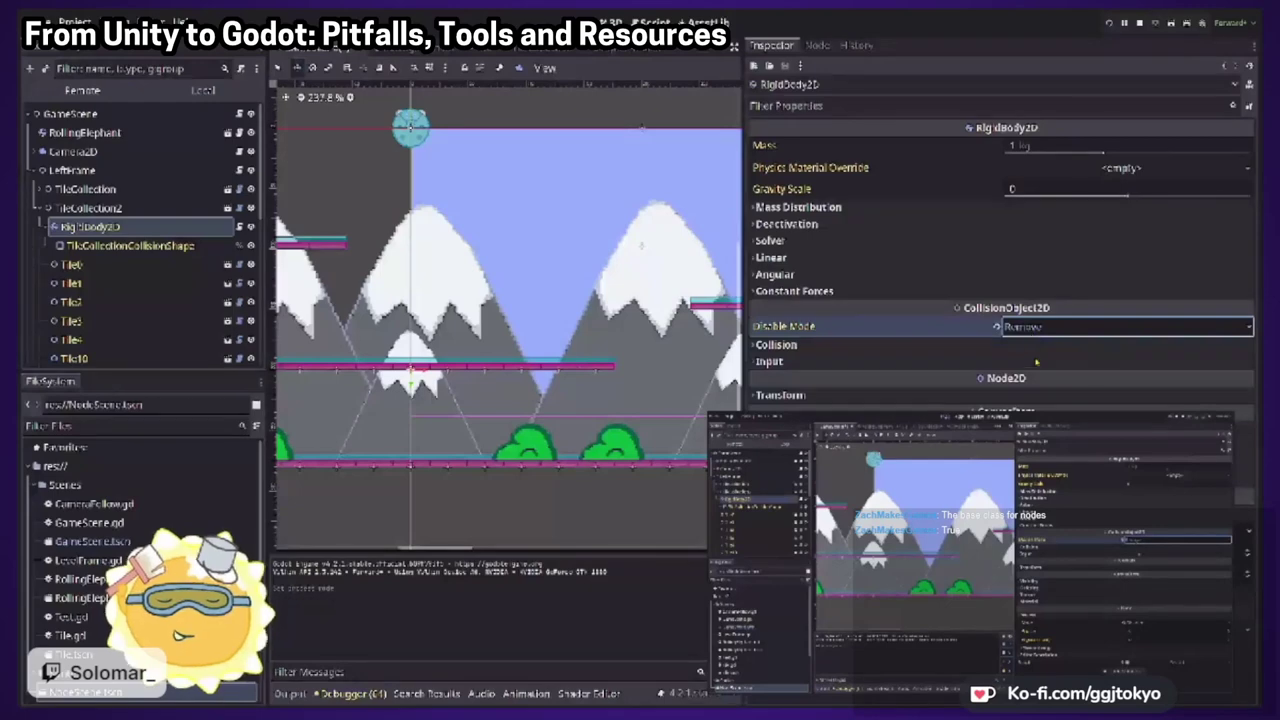
pyautogui.click(1100, 326)
pyautogui.click(1036, 362)
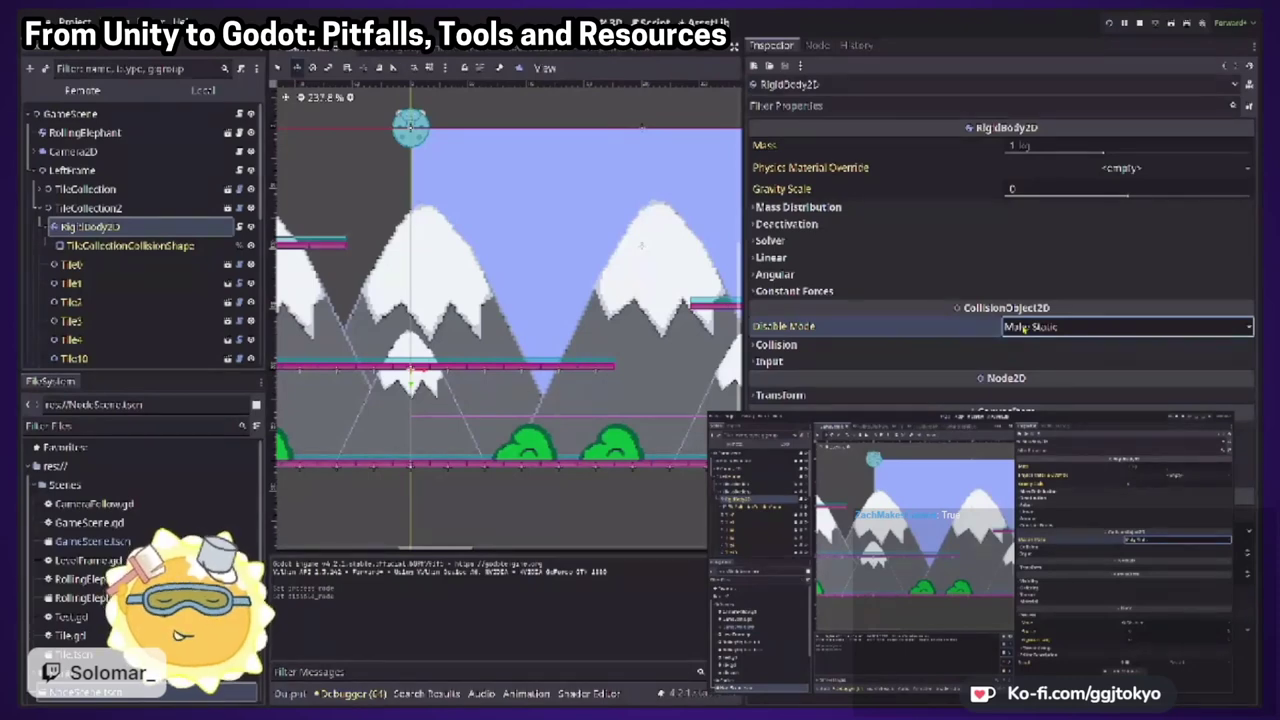
pyautogui.press('F5')
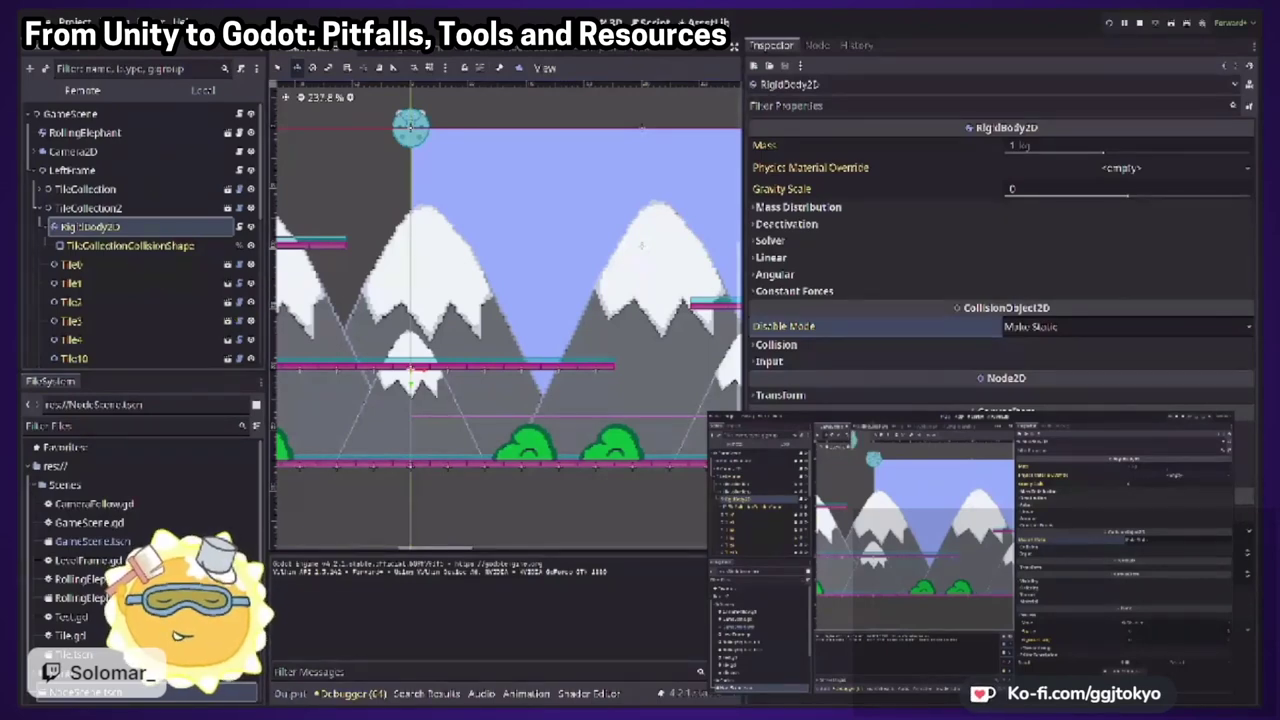
# Open the RollingElephant scene and view the properties of its Sprite2D and JumpCooldown nodes
pyautogui.click(378, 46)
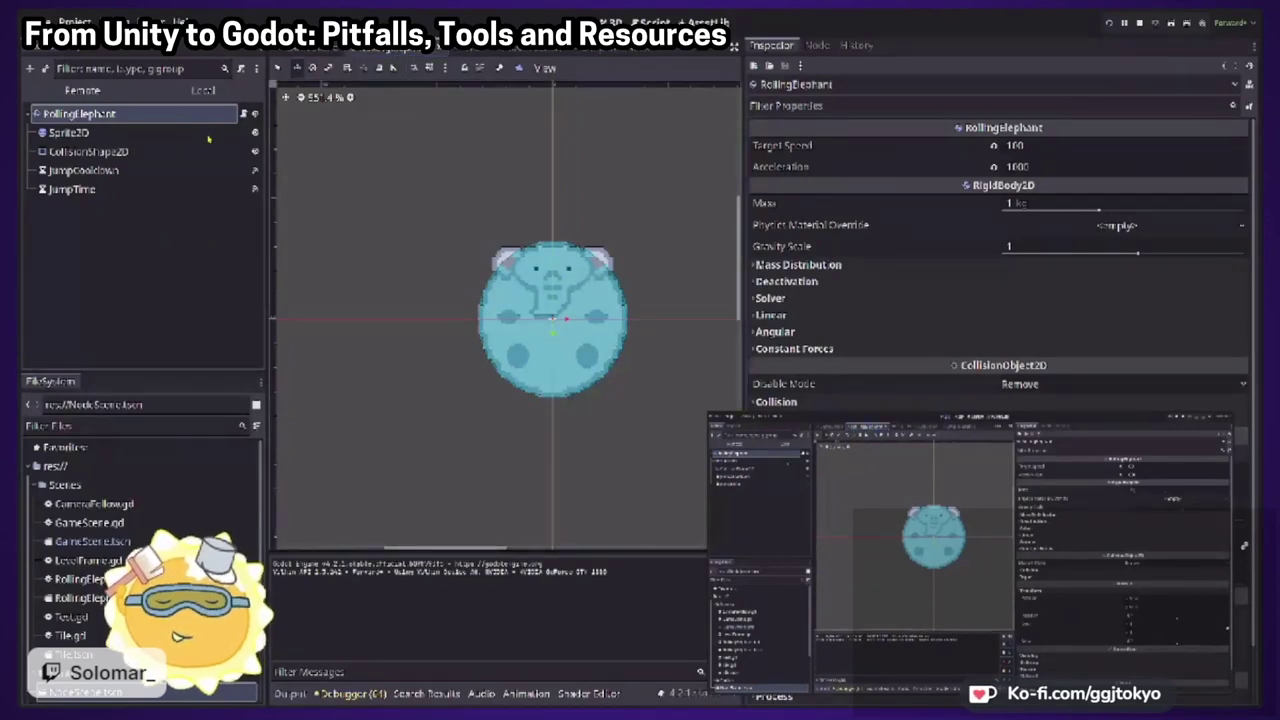
pyautogui.click(140, 134)
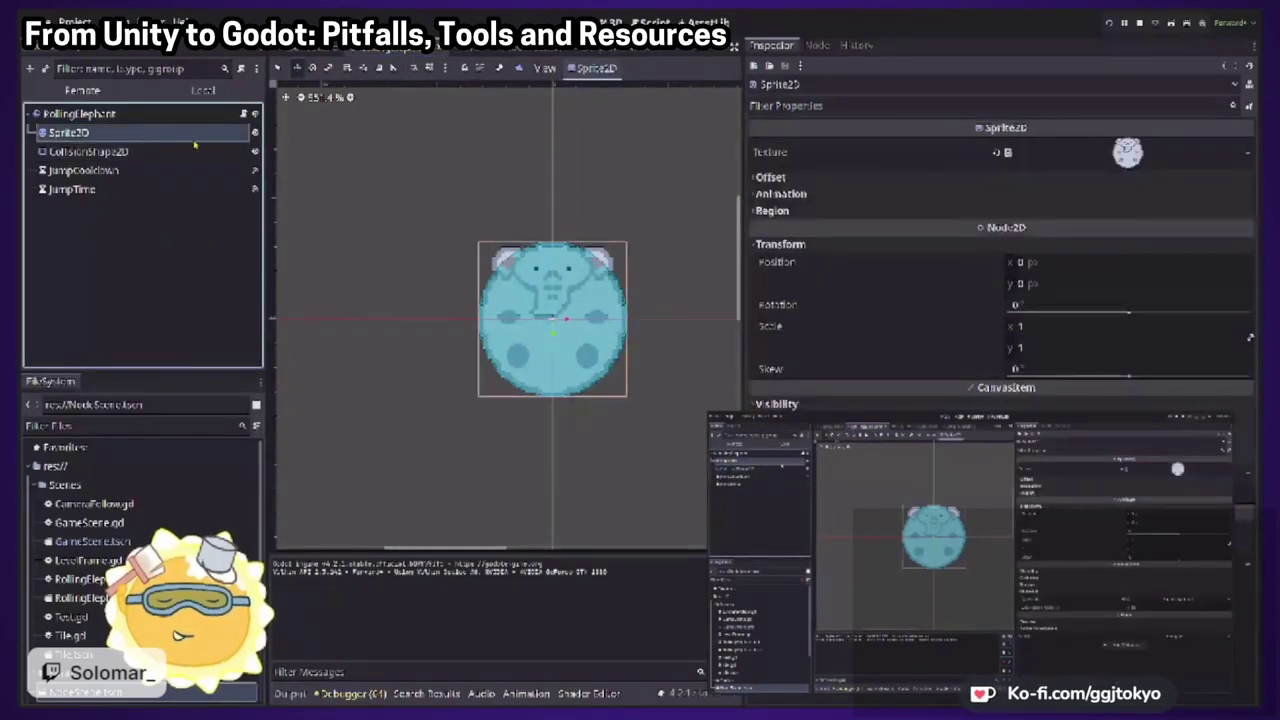
pyautogui.click(162, 172)
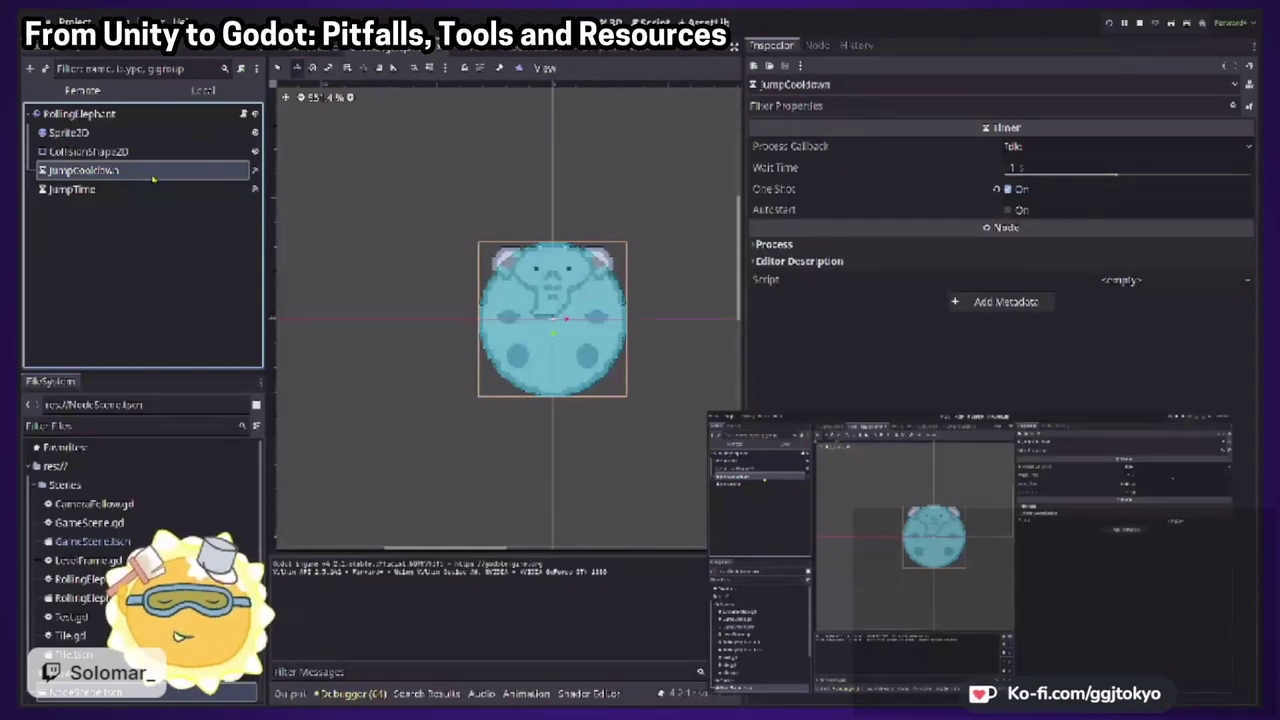
# Examine JumpCooldown's signal connections and timer properties, switching One Shot off and back on
pyautogui.click(817, 45)
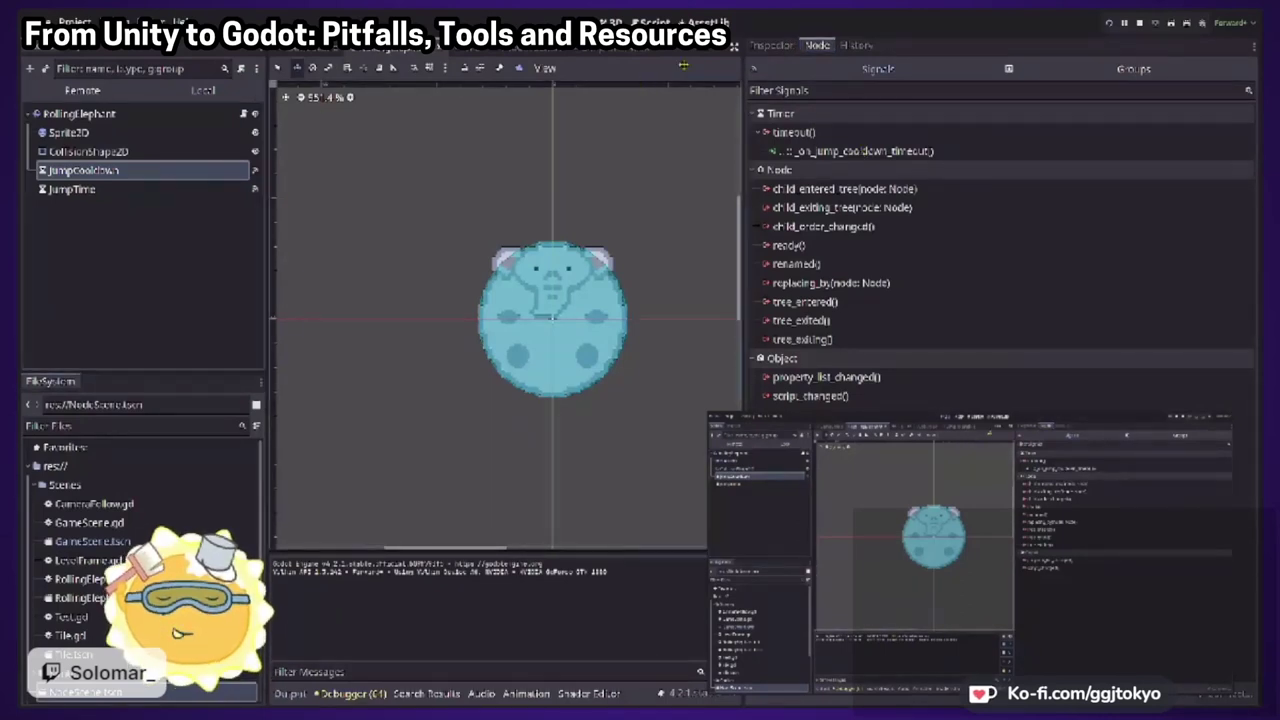
pyautogui.click(790, 47)
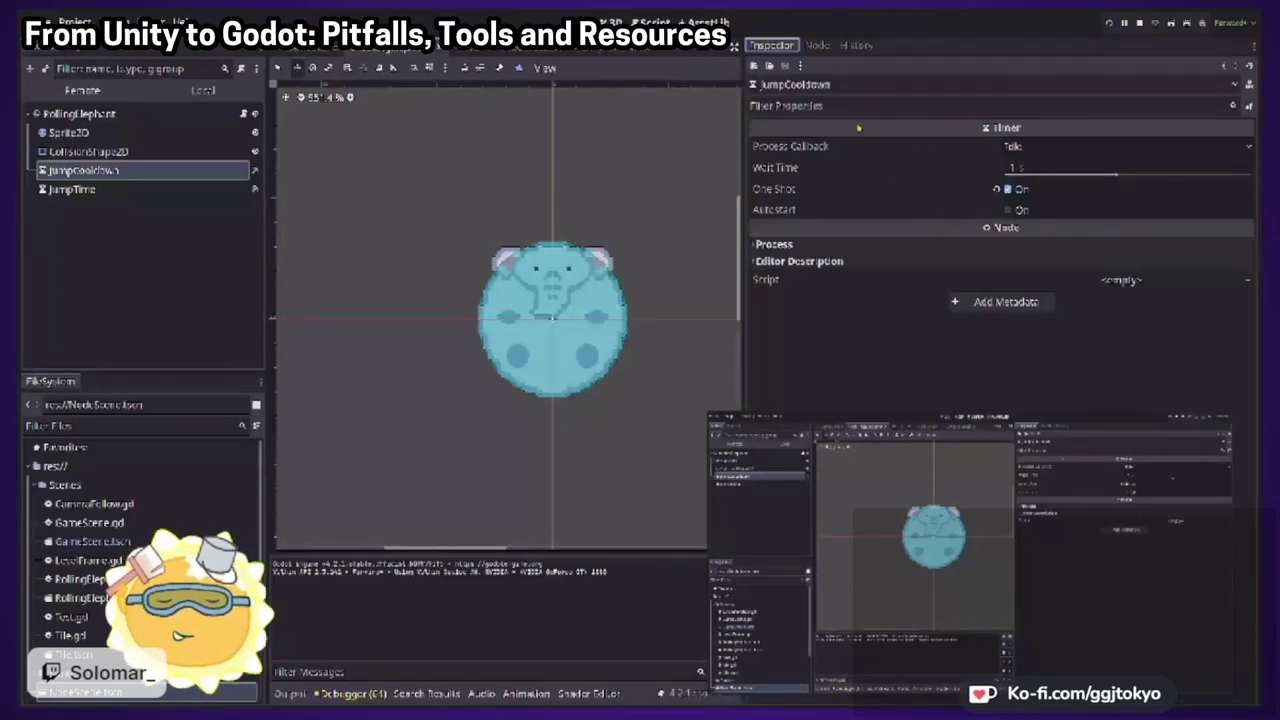
pyautogui.click(1008, 190)
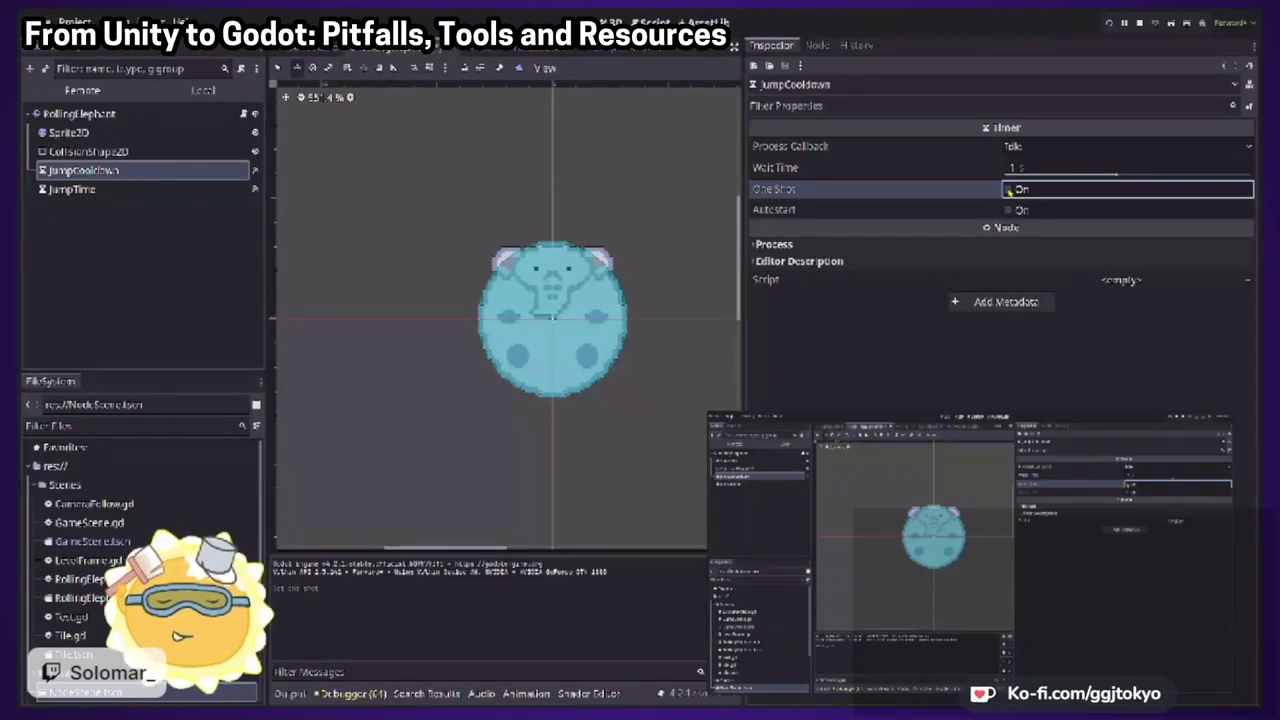
pyautogui.click(1009, 190)
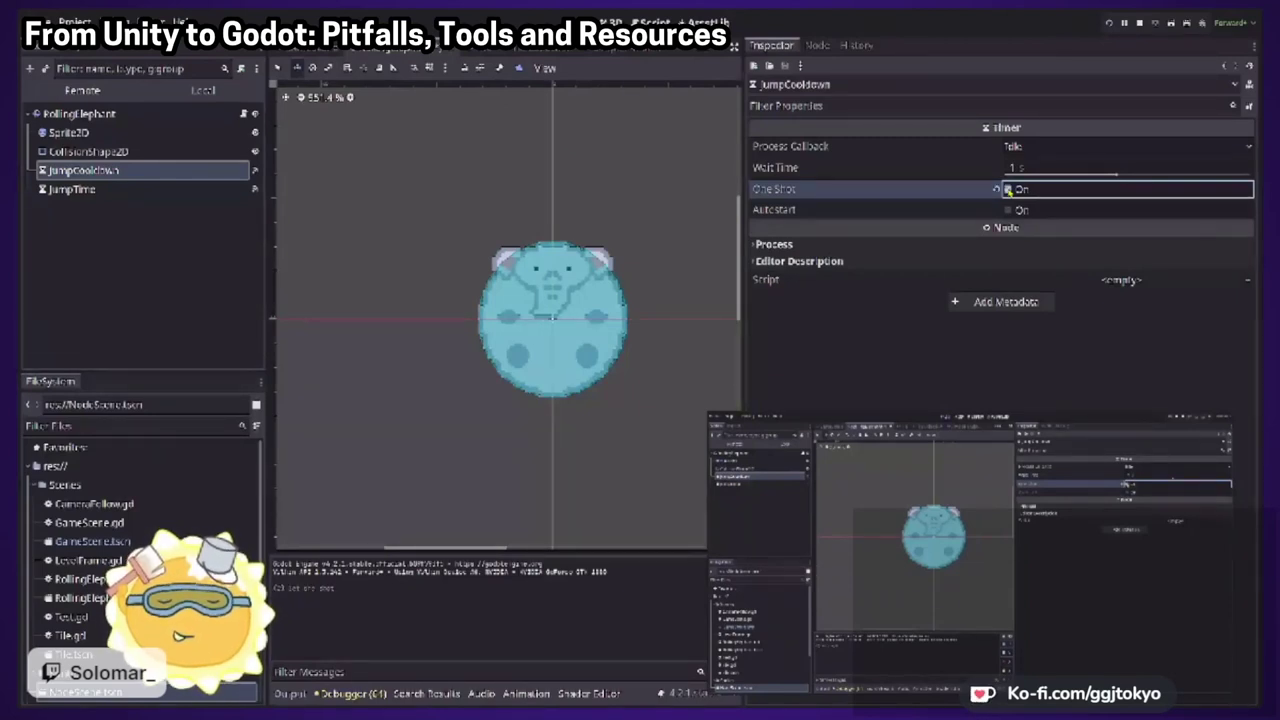
# Add a Timer node as a child of RollingElephant and enable its One Shot option
pyautogui.click(213, 118)
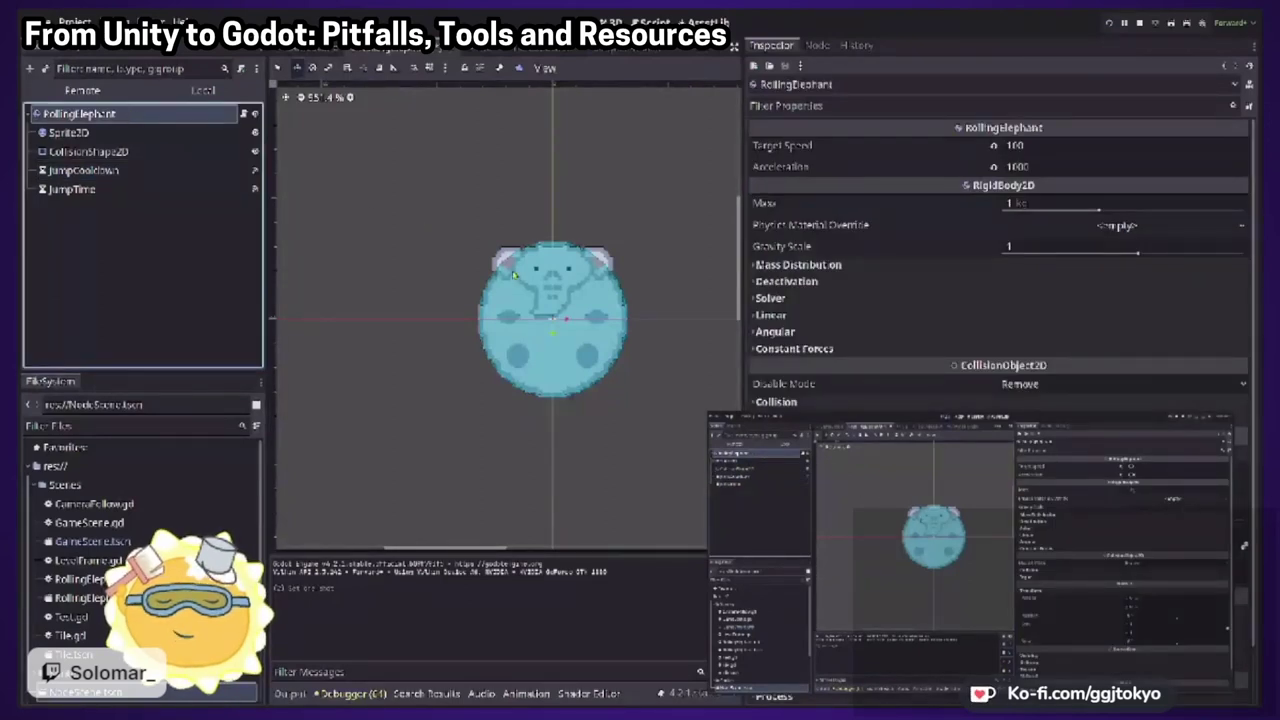
pyautogui.hotkey('ctrl', 'v')
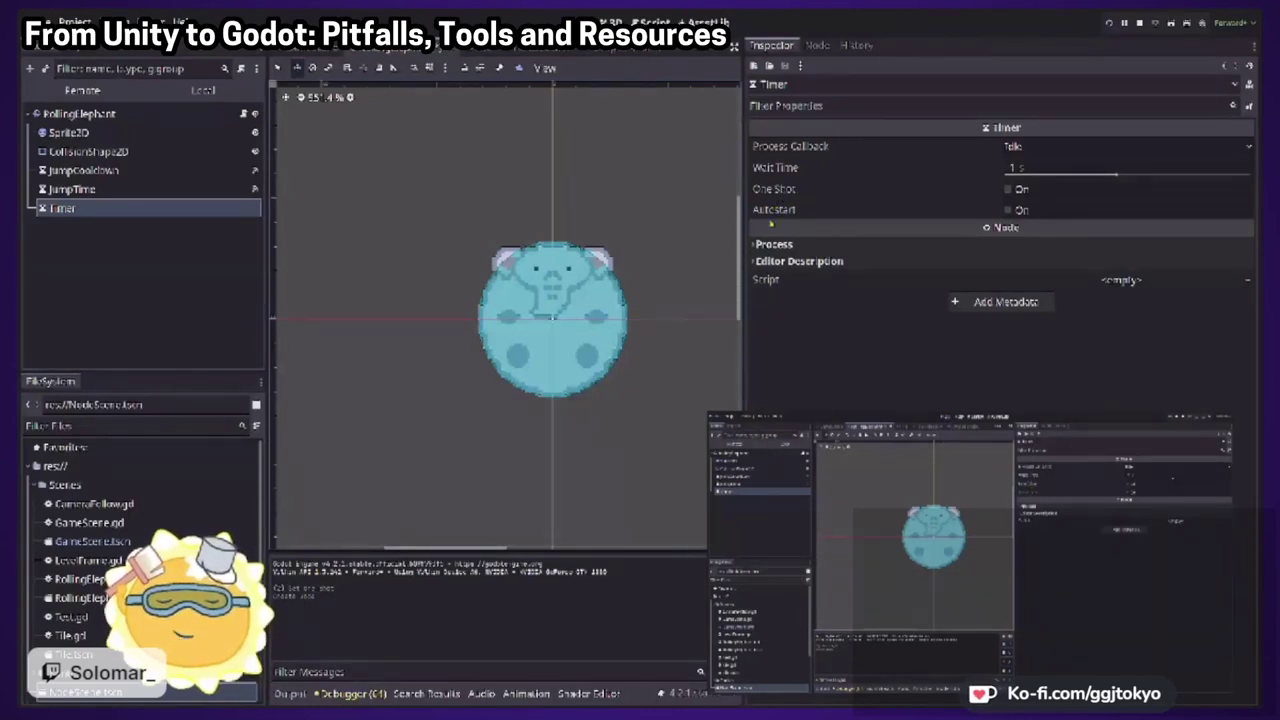
pyautogui.click(1008, 190)
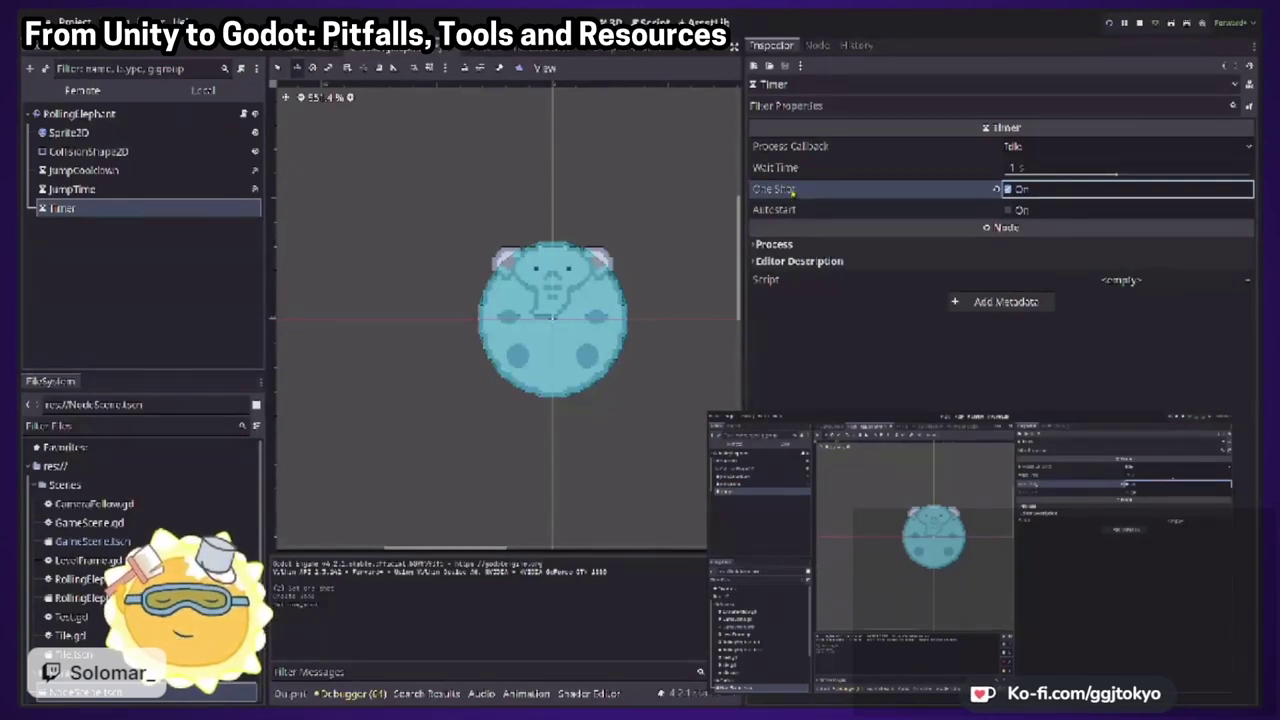
# Connect the new Timer's timeout() signal to _on_timer_timeout() in the RollingElephant script and remove the extra blank line above that function
pyautogui.click(813, 46)
pyautogui.click(811, 134)
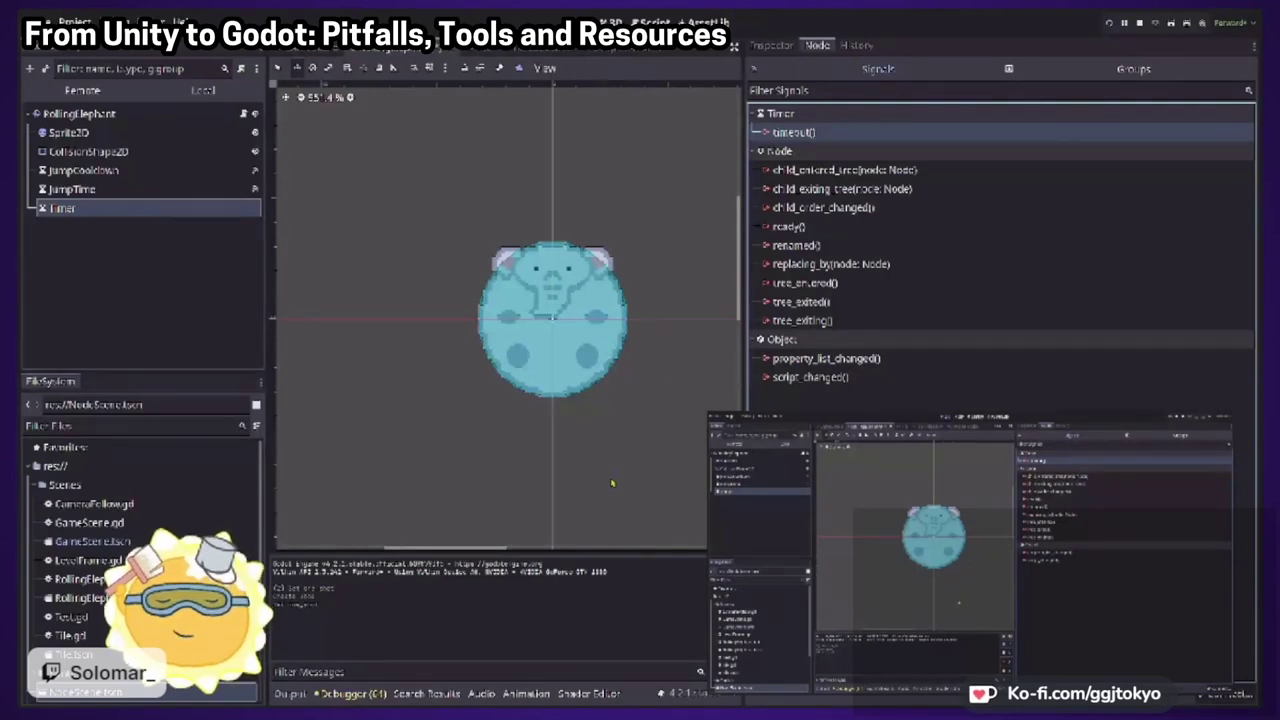
pyautogui.click(601, 441)
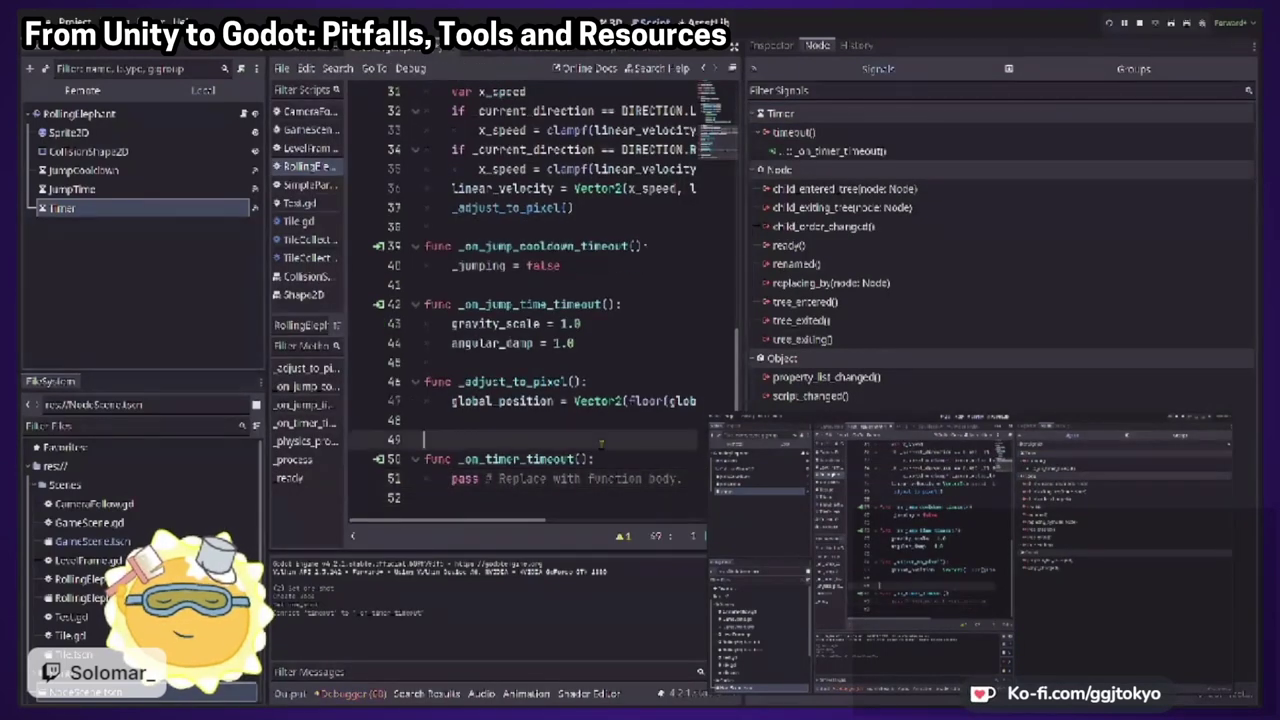
pyautogui.press('BackSpace')
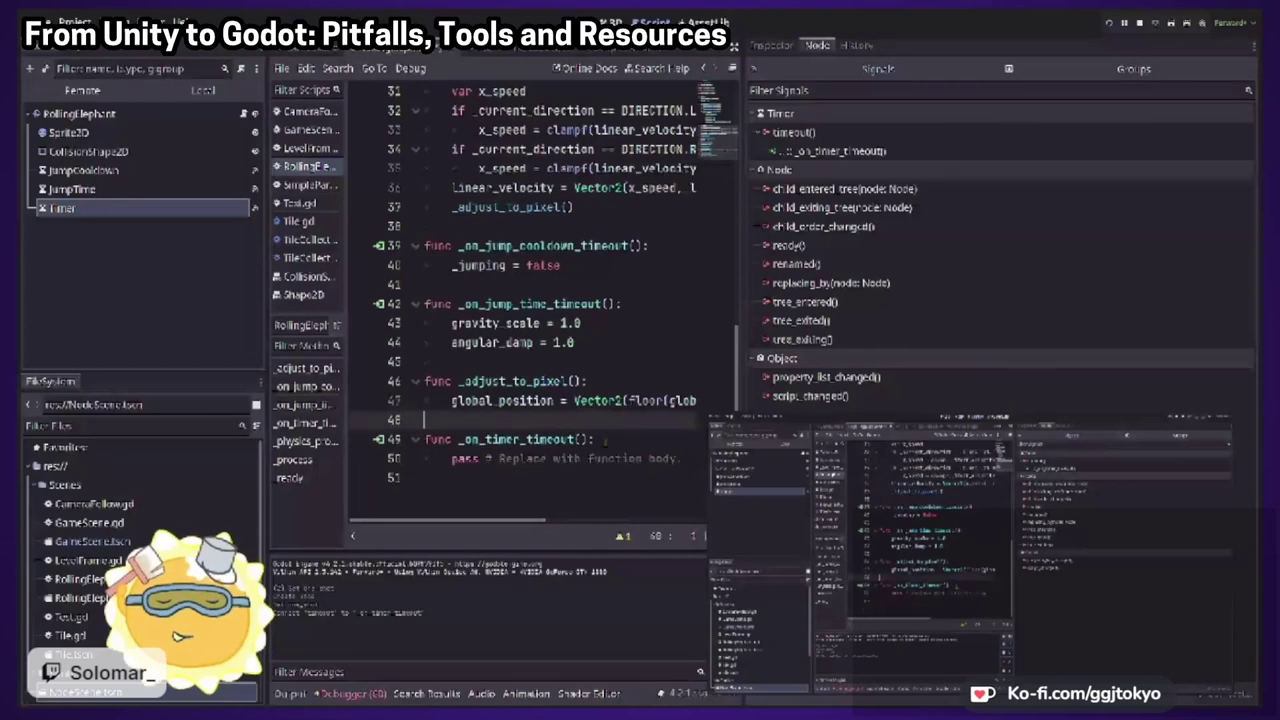
# Review the RollingElephant script from its declarations to the _process function where the jump timers are started
pyautogui.click(617, 441)
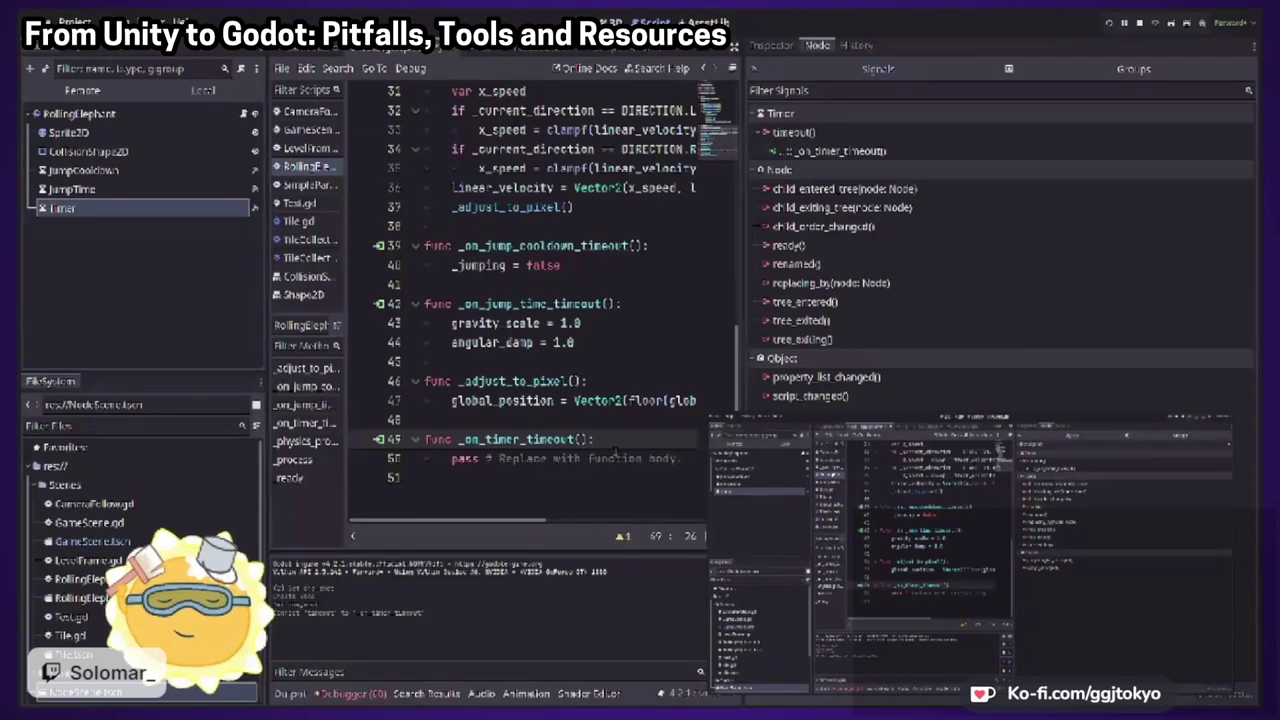
pyautogui.scroll(8, 615, 450)
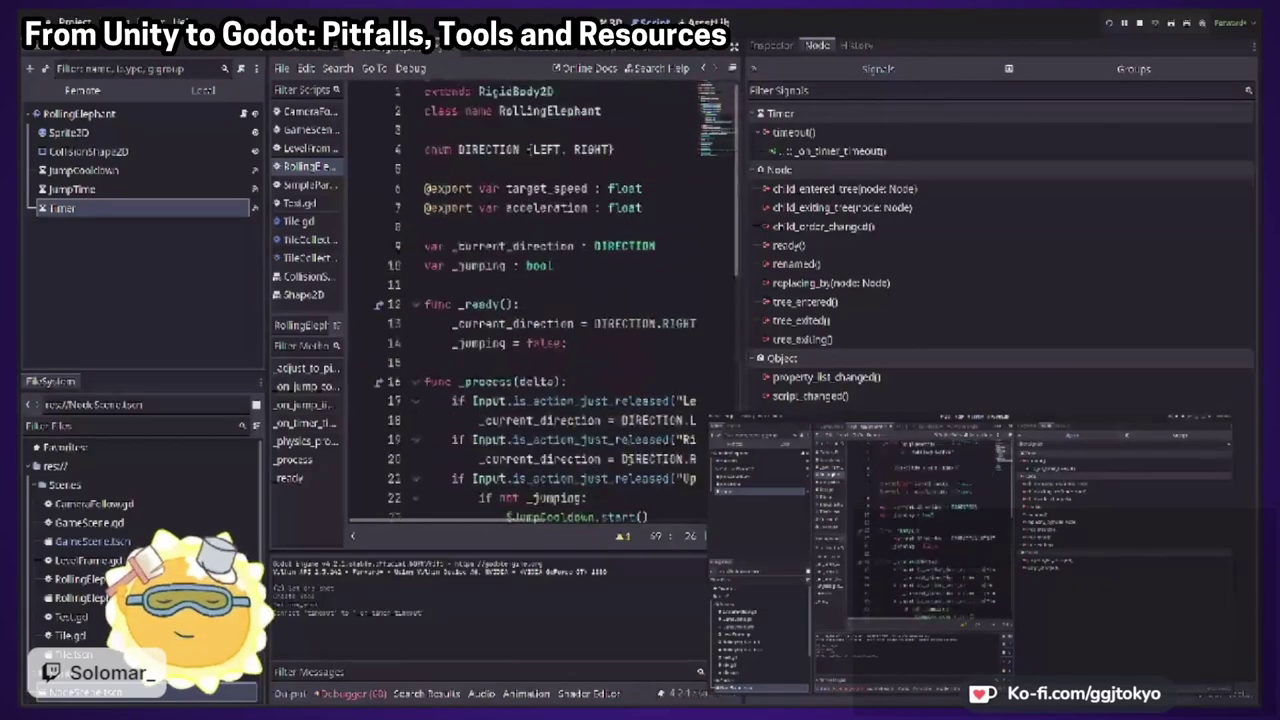
pyautogui.scroll(-6, 636, 457)
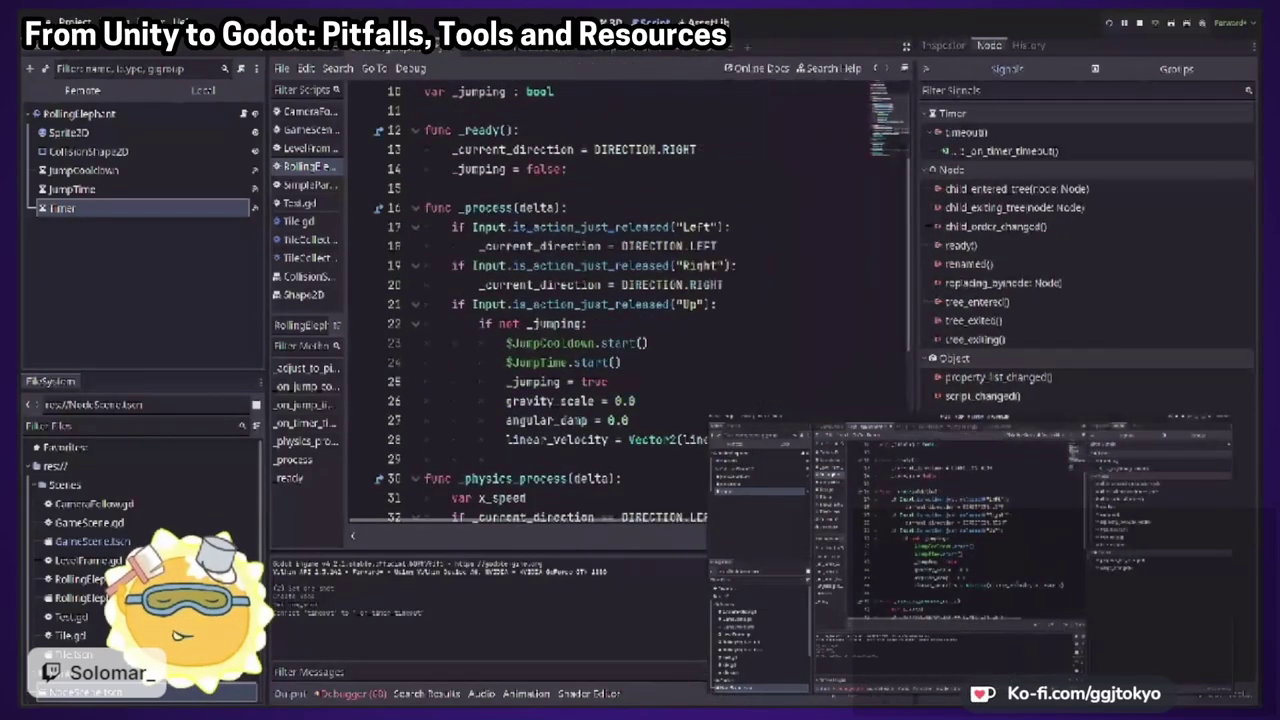
# Delete the _on_timer_timeout() function and the blank line above it from the end of the RollingElephant script
pyautogui.scroll(-2, 687, 455)
pyautogui.moveTo(614, 477); pyautogui.dragTo(425, 445)
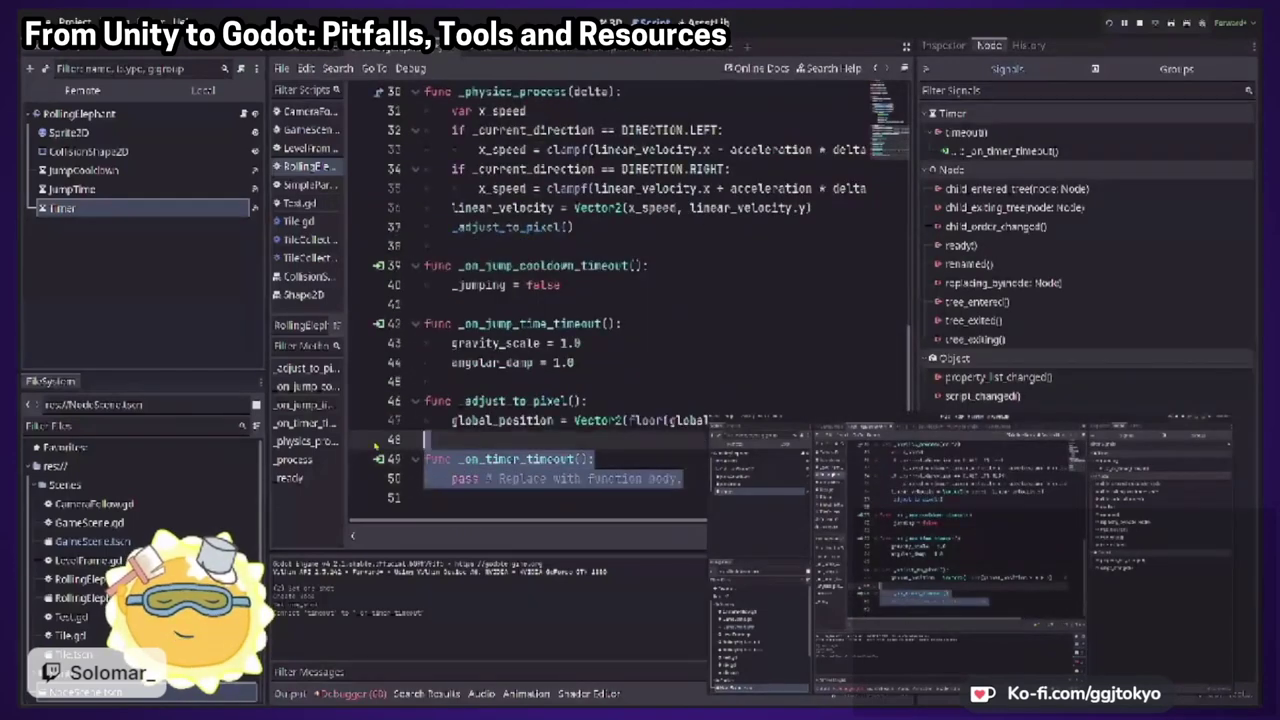
pyautogui.press('BackSpace')
pyautogui.press('BackSpace')
pyautogui.scroll(1, 500, 455)
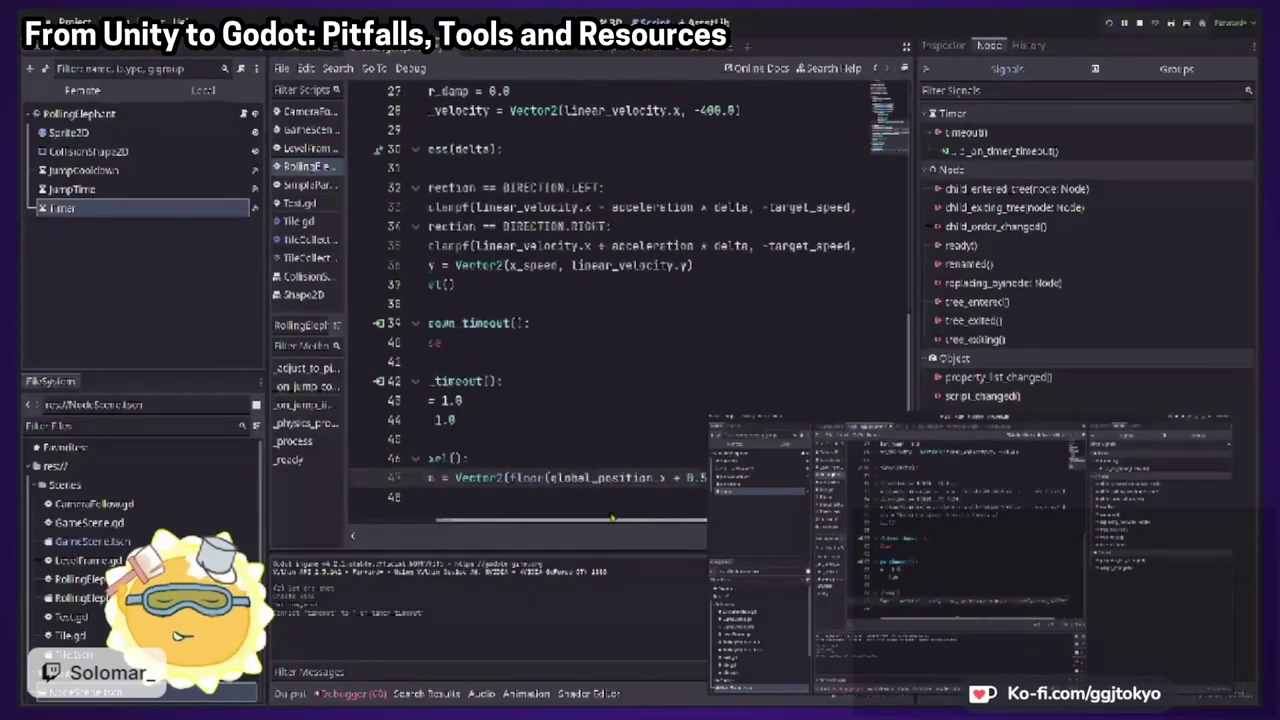
pyautogui.click(540, 457)
pyautogui.scroll(9, 540, 457)
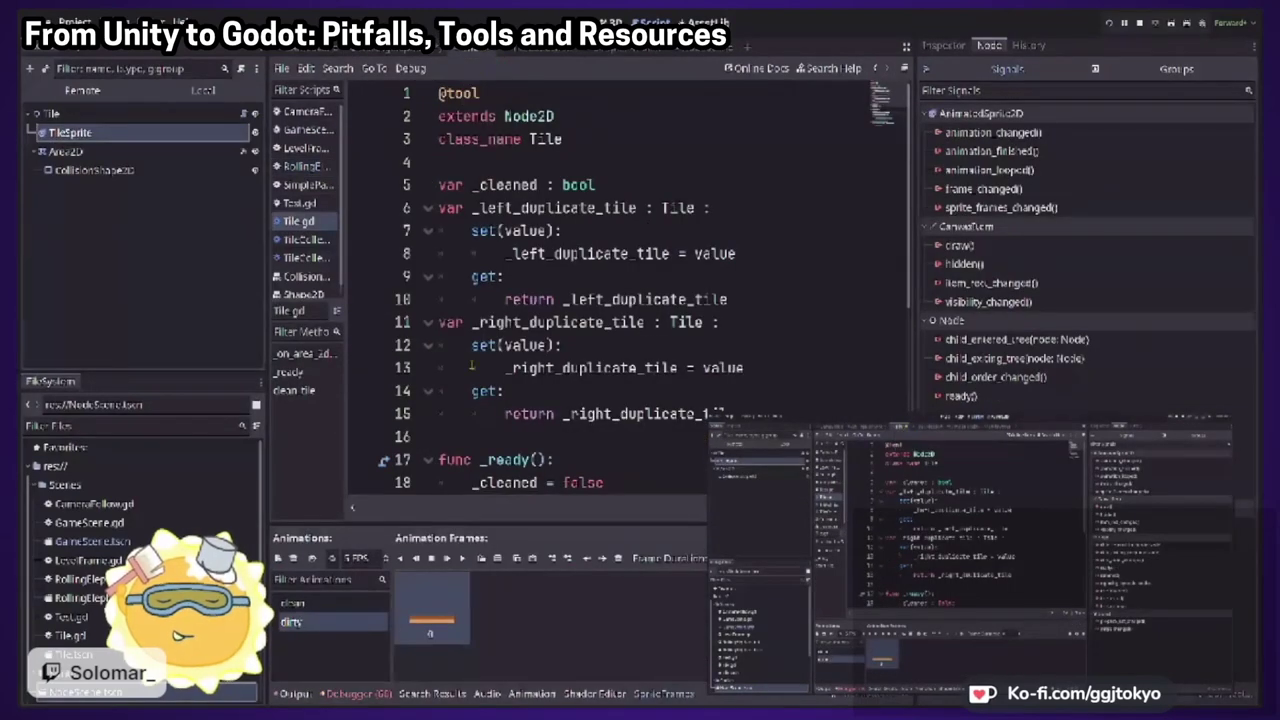
# Select TileSprite in the Tile scene and look through its script, 3D and 2D workspaces, ending in the 2D view
pyautogui.click(118, 151)
pyautogui.click(119, 137)
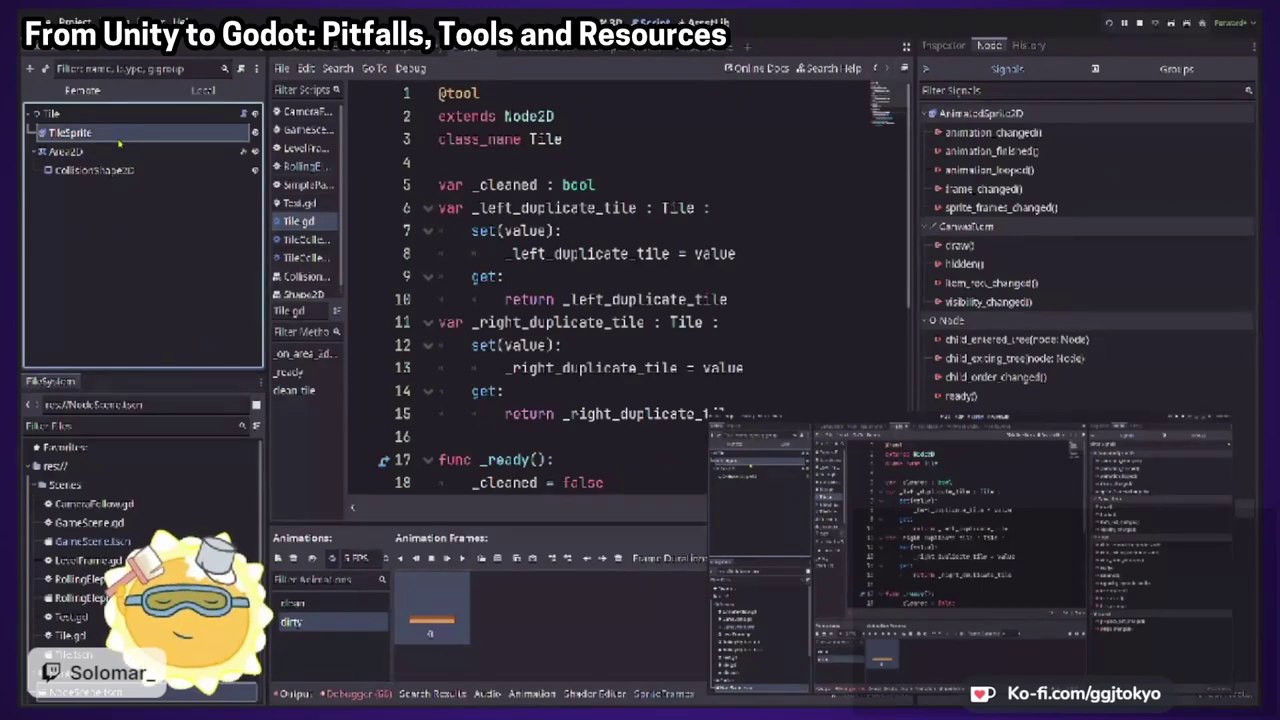
pyautogui.click(119, 148)
pyautogui.click(111, 133)
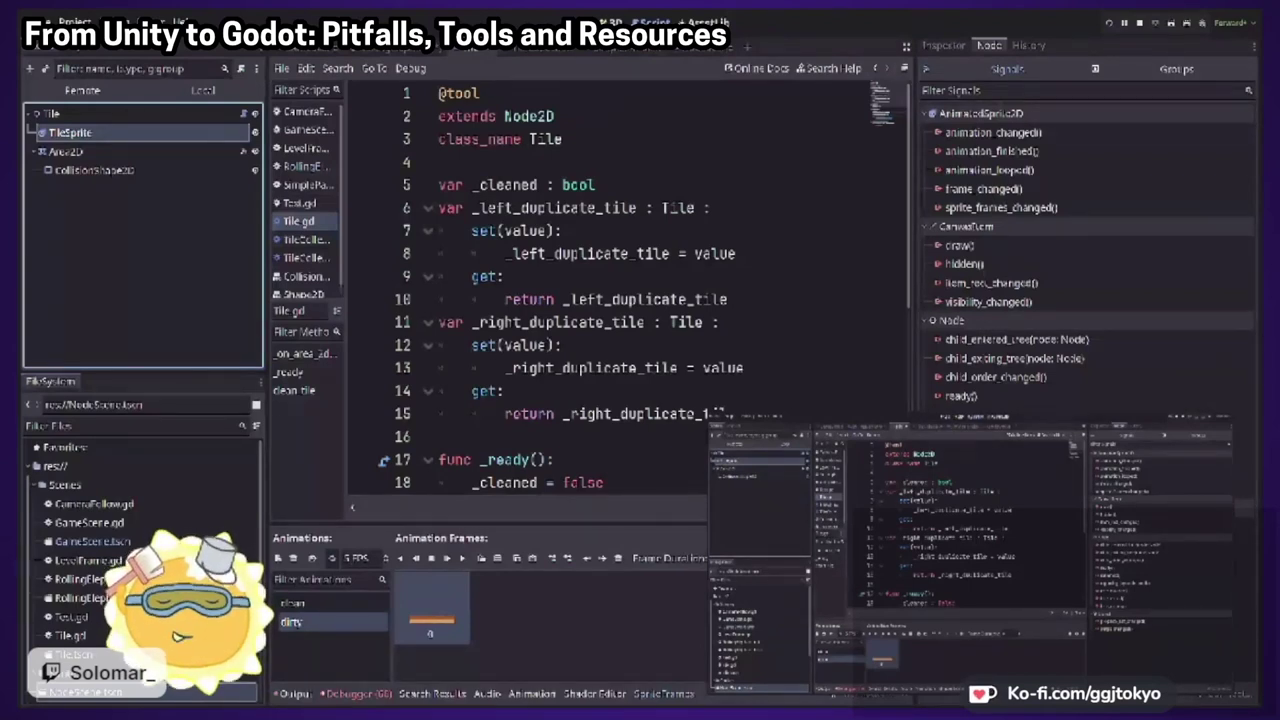
pyautogui.hotkey('ctrl', 'F2')
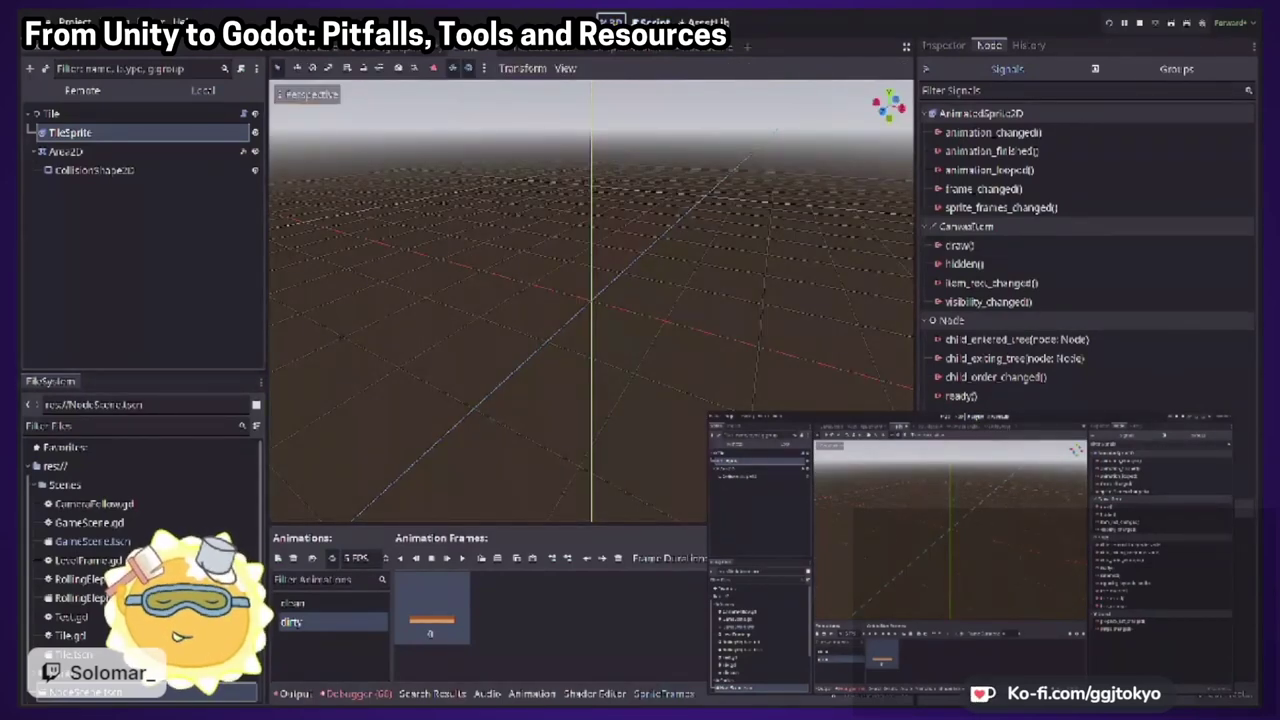
pyautogui.hotkey('ctrl', 'F3')
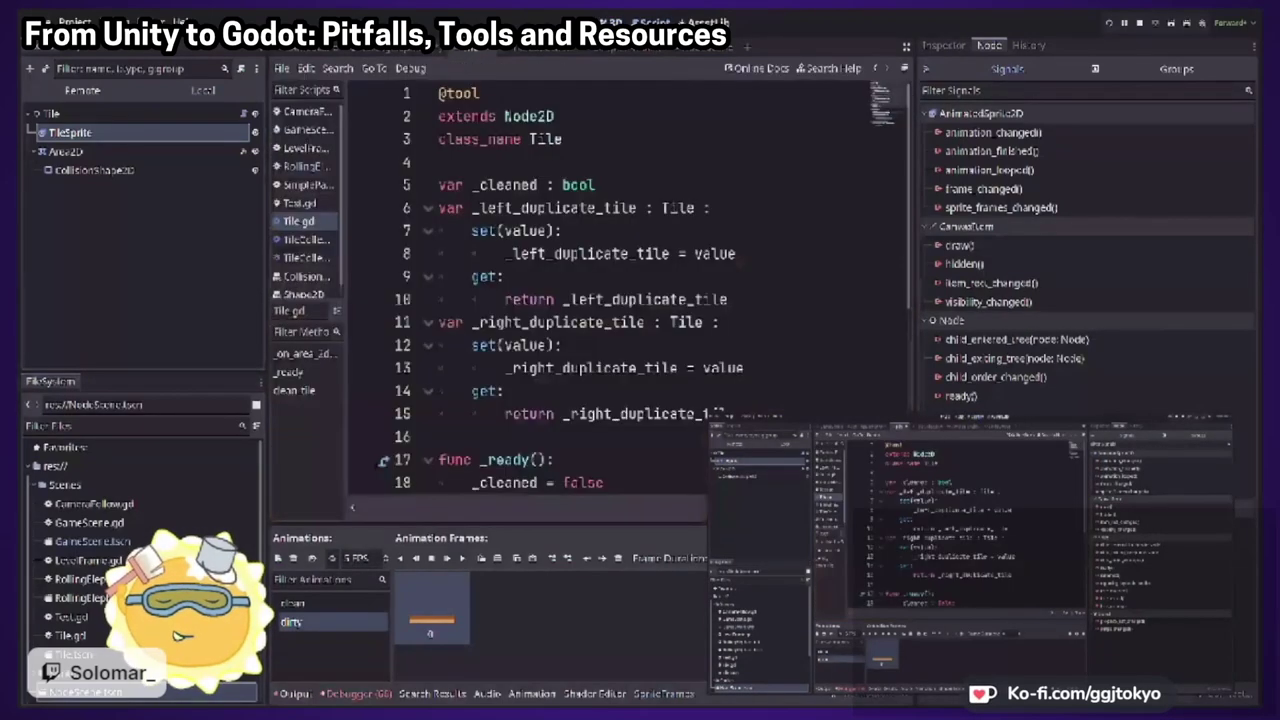
pyautogui.hotkey('ctrl', 'F2')
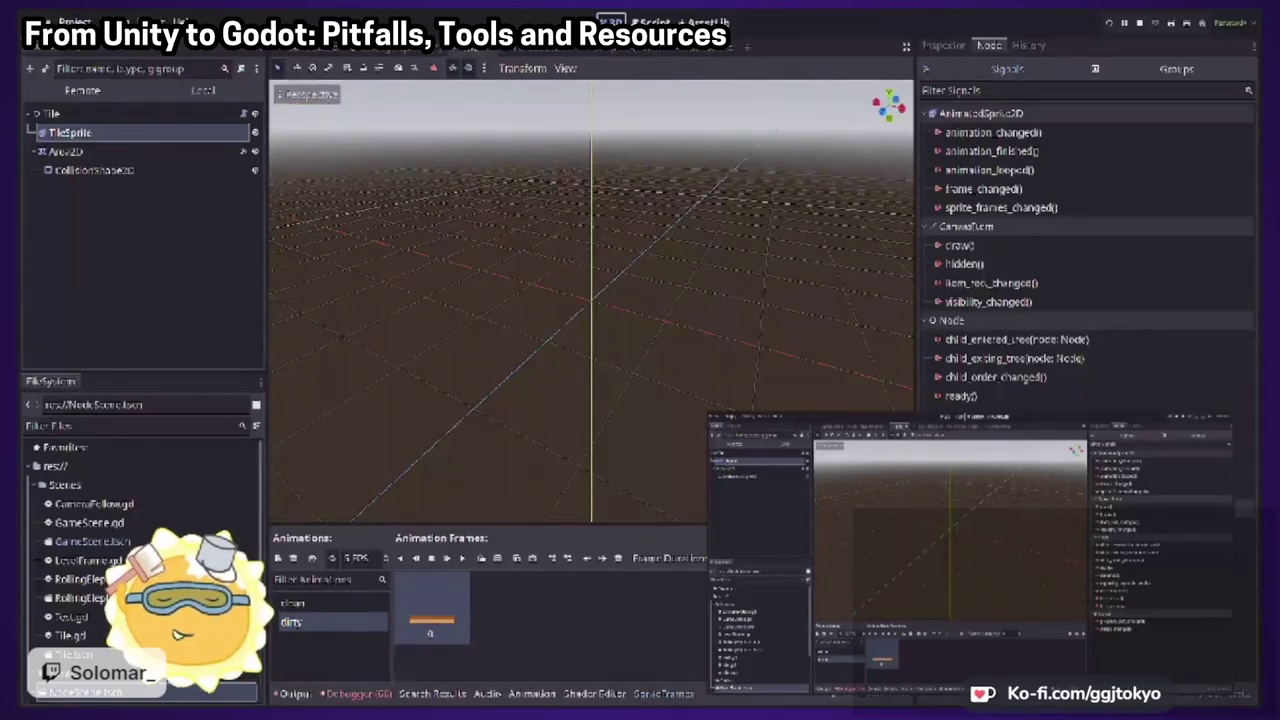
pyautogui.hotkey('ctrl', 'F1')
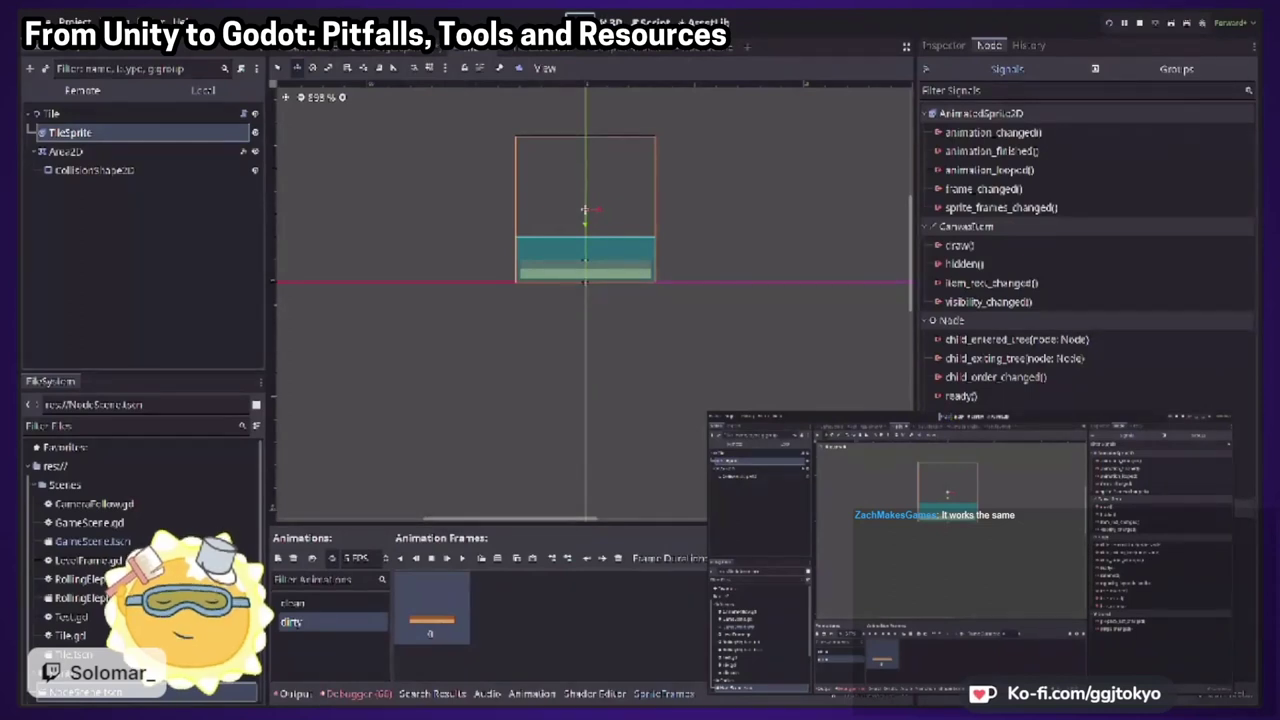
pyautogui.hotkey('ctrl', 'F2')
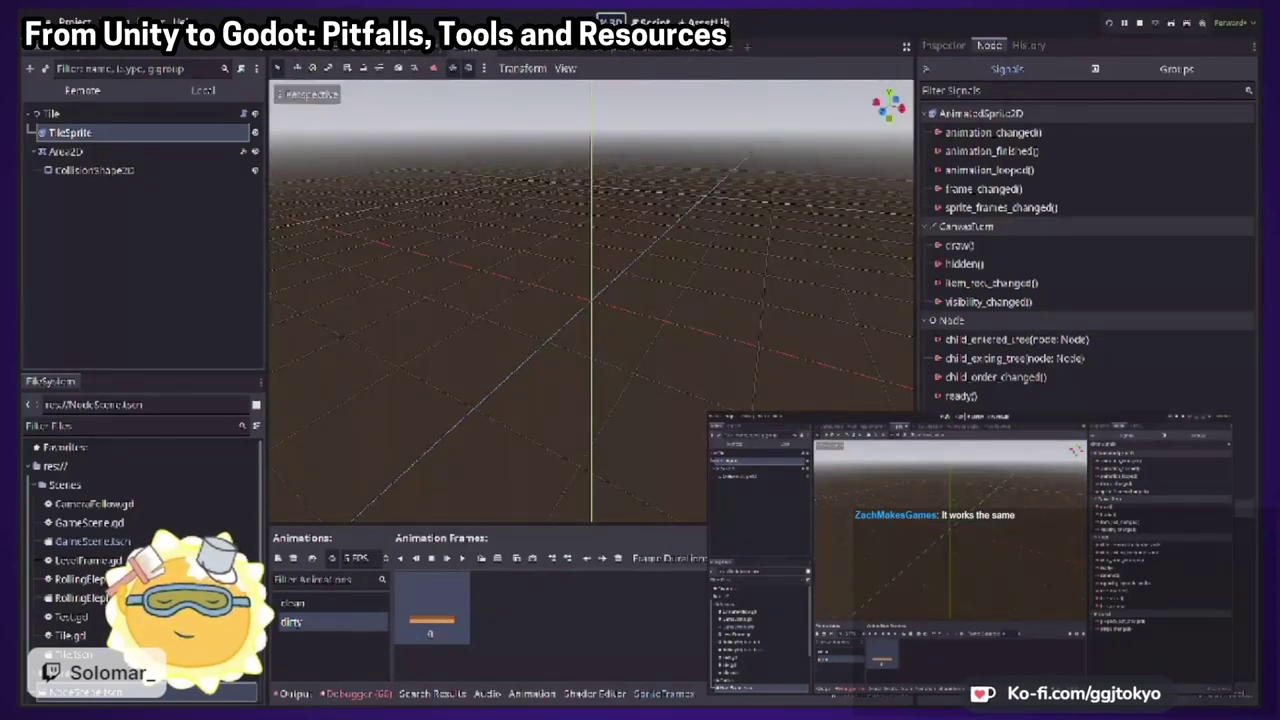
pyautogui.hotkey('ctrl', 'F1')
# Clear the node selection, reselect TileSprite and examine its AnimatedSprite2D properties, collapsing the resource section of its Sprite Frames
pyautogui.click(203, 222)
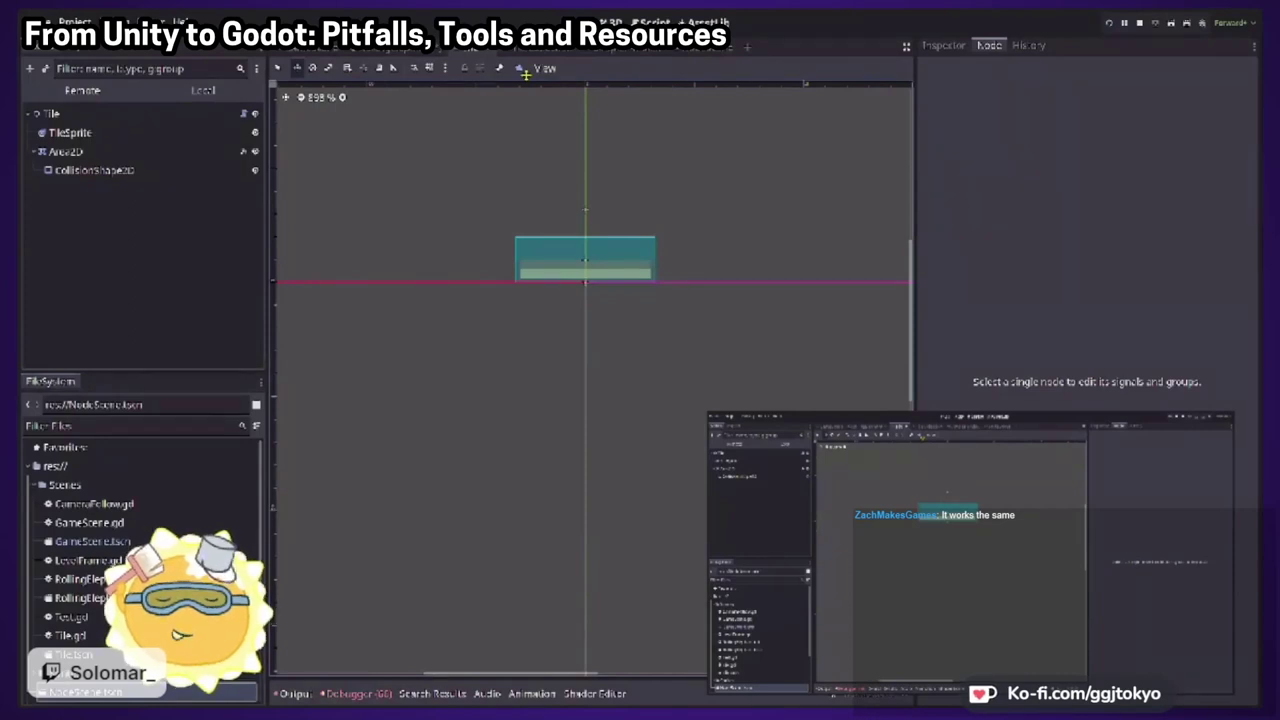
pyautogui.click(108, 152)
pyautogui.click(105, 133)
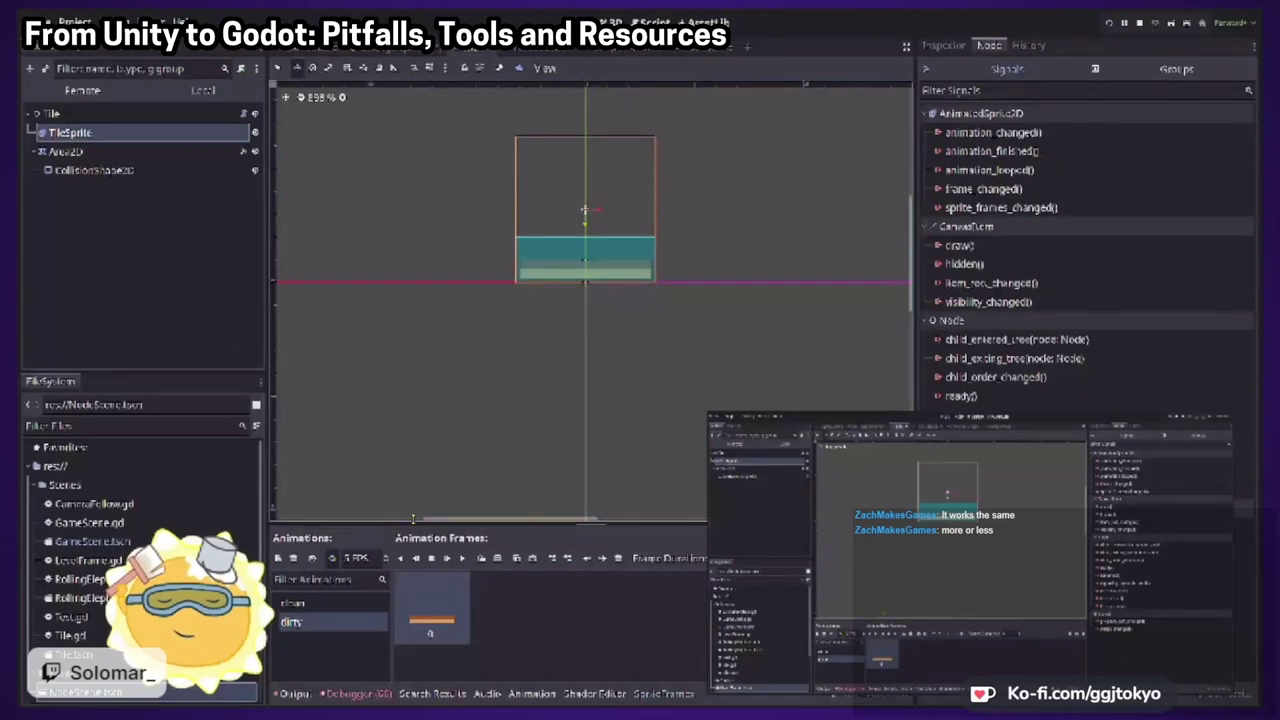
pyautogui.click(945, 45)
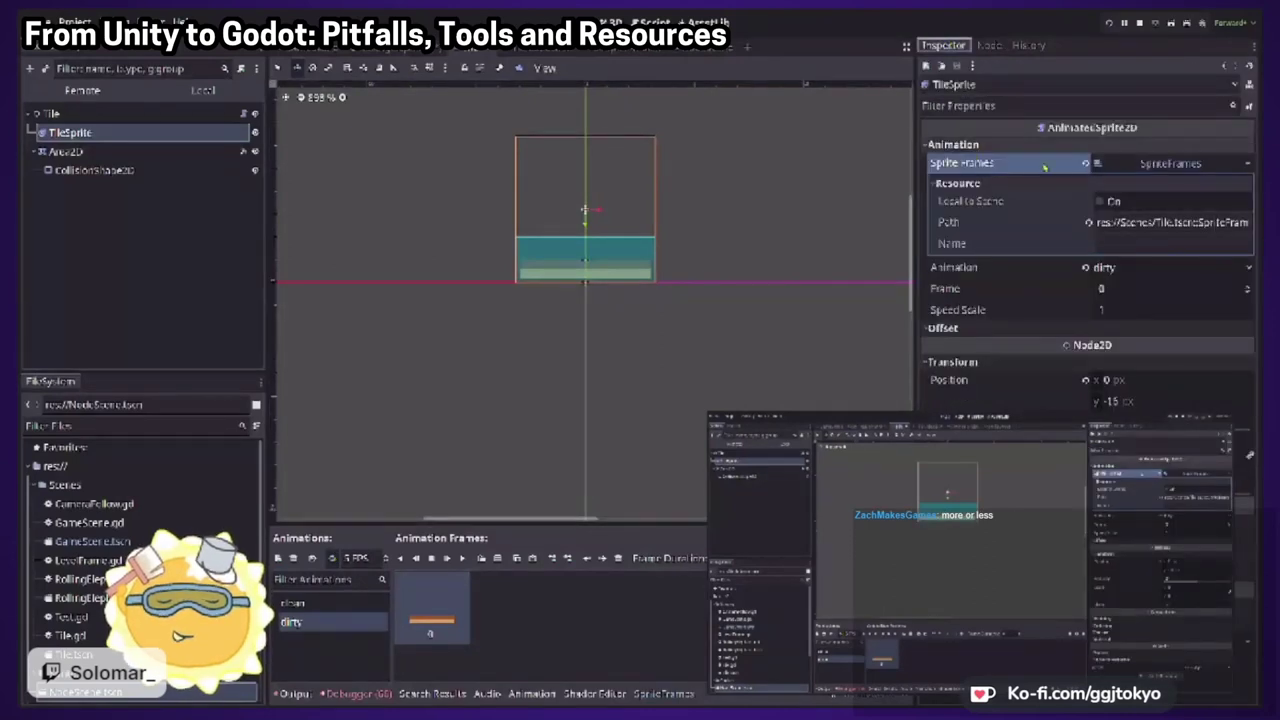
pyautogui.click(970, 147)
pyautogui.click(970, 147)
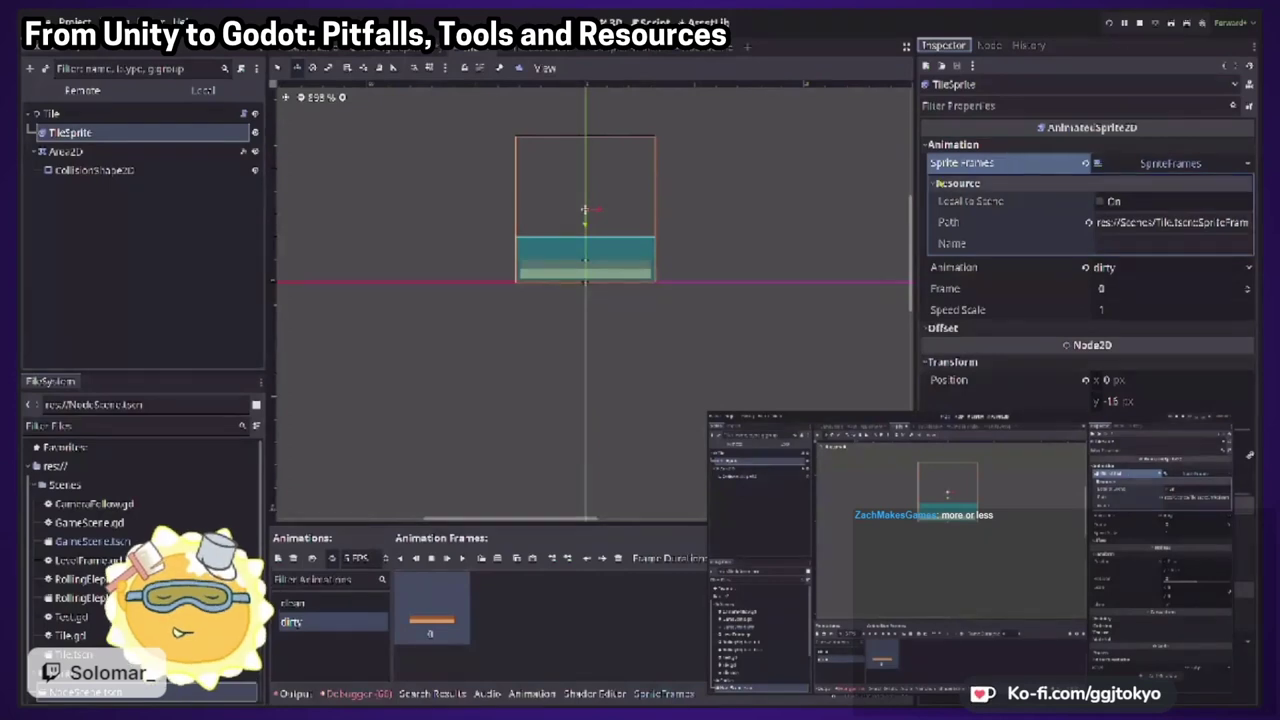
pyautogui.click(938, 184)
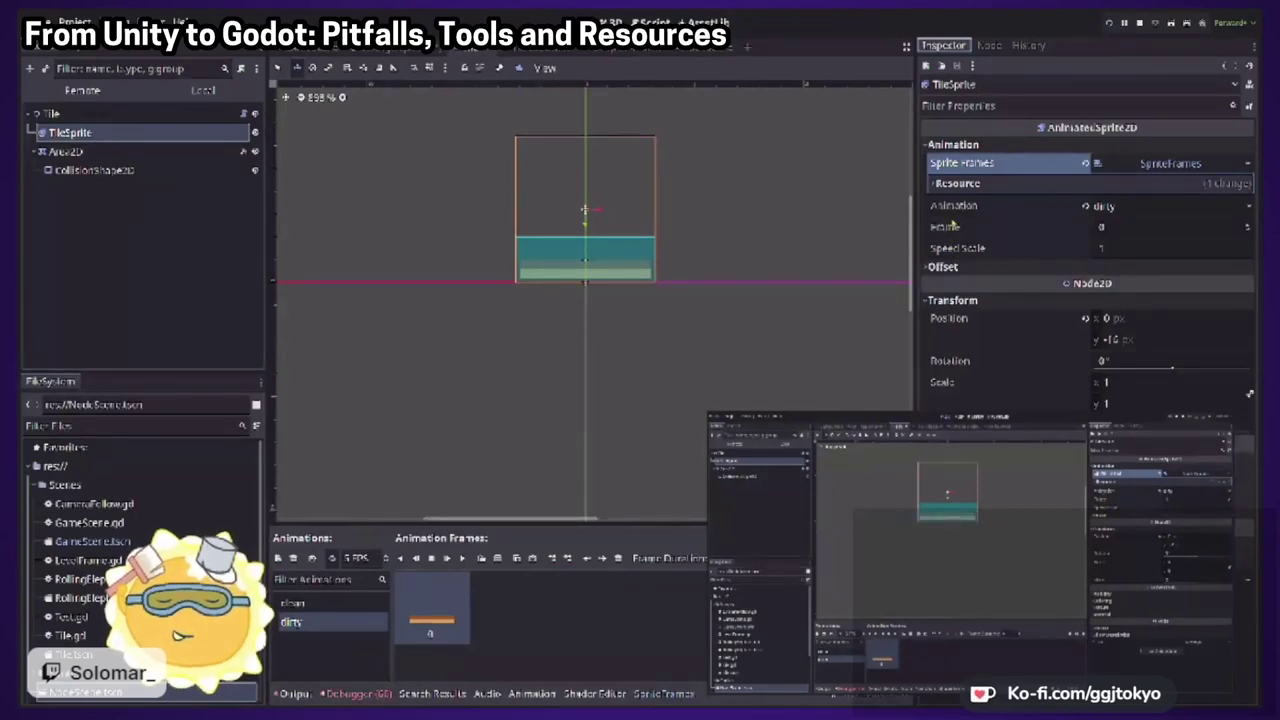
pyautogui.click(947, 272)
pyautogui.click(947, 272)
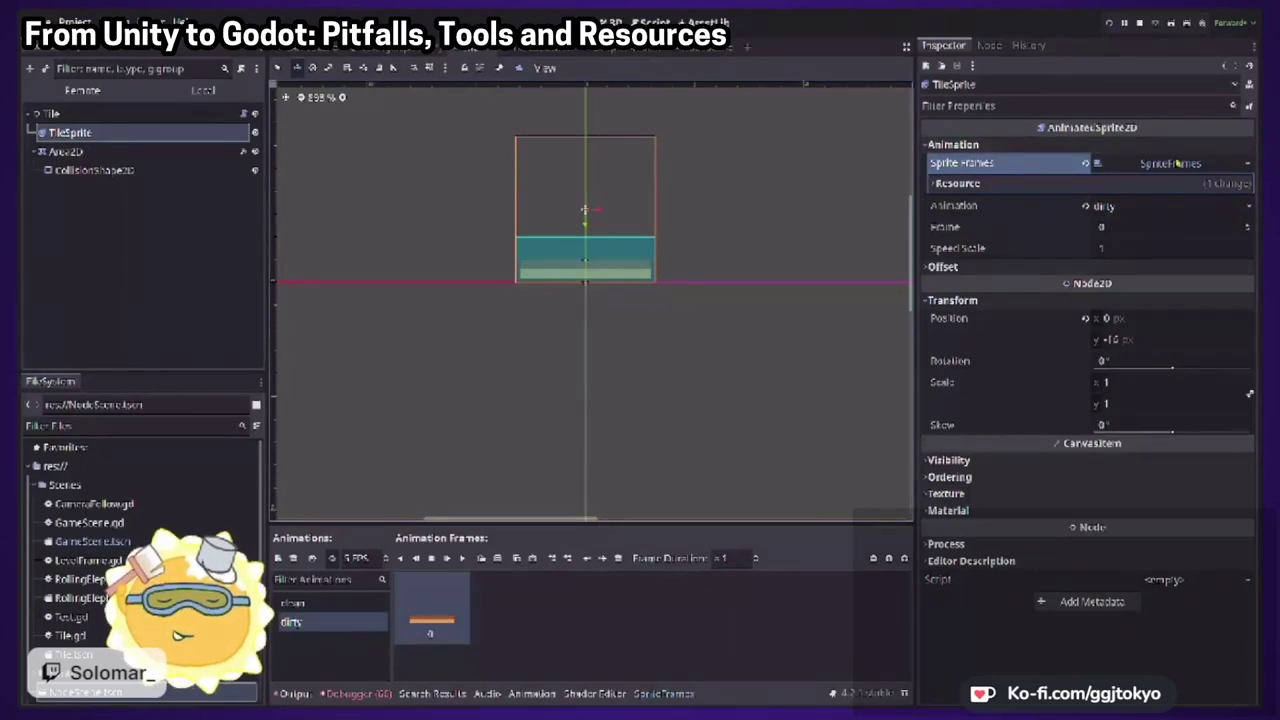
# Switch TileSprite to the clean animation, view the shader and animation editors, and reopen its SpriteFrames resource for editing
pyautogui.click(1172, 165)
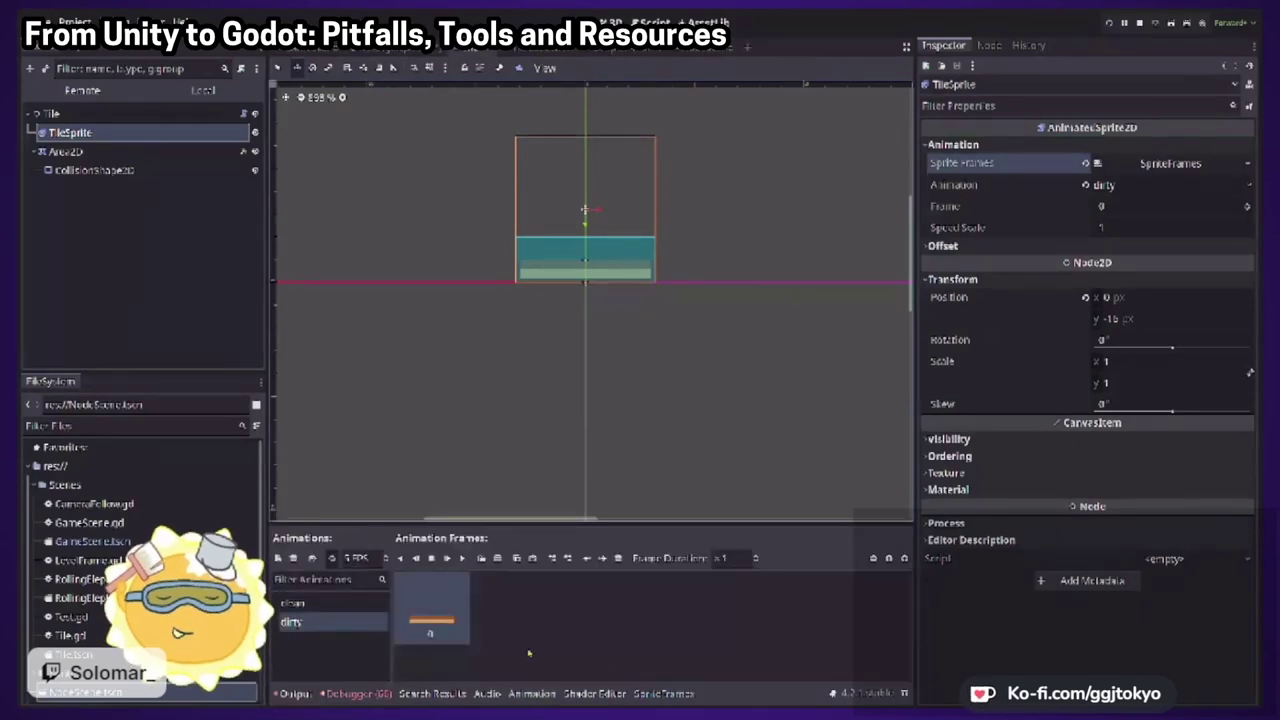
pyautogui.click(322, 605)
pyautogui.click(596, 694)
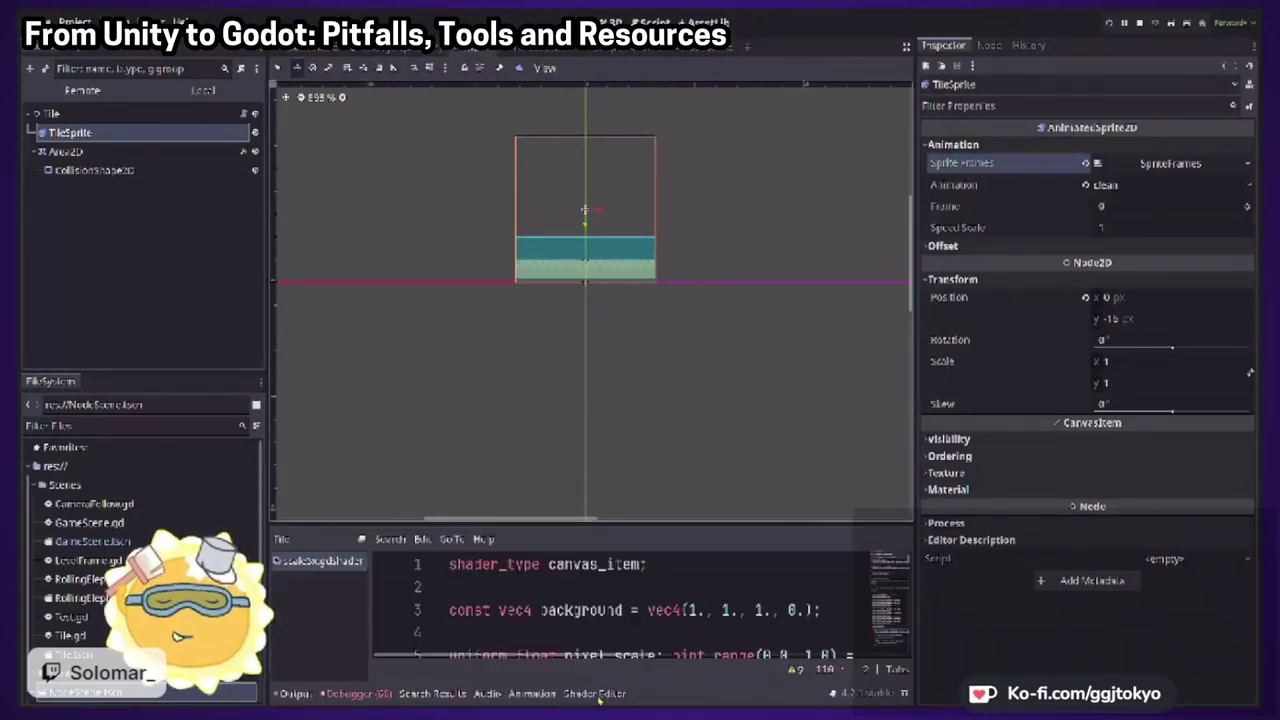
pyautogui.click(531, 693)
pyautogui.click(1160, 146)
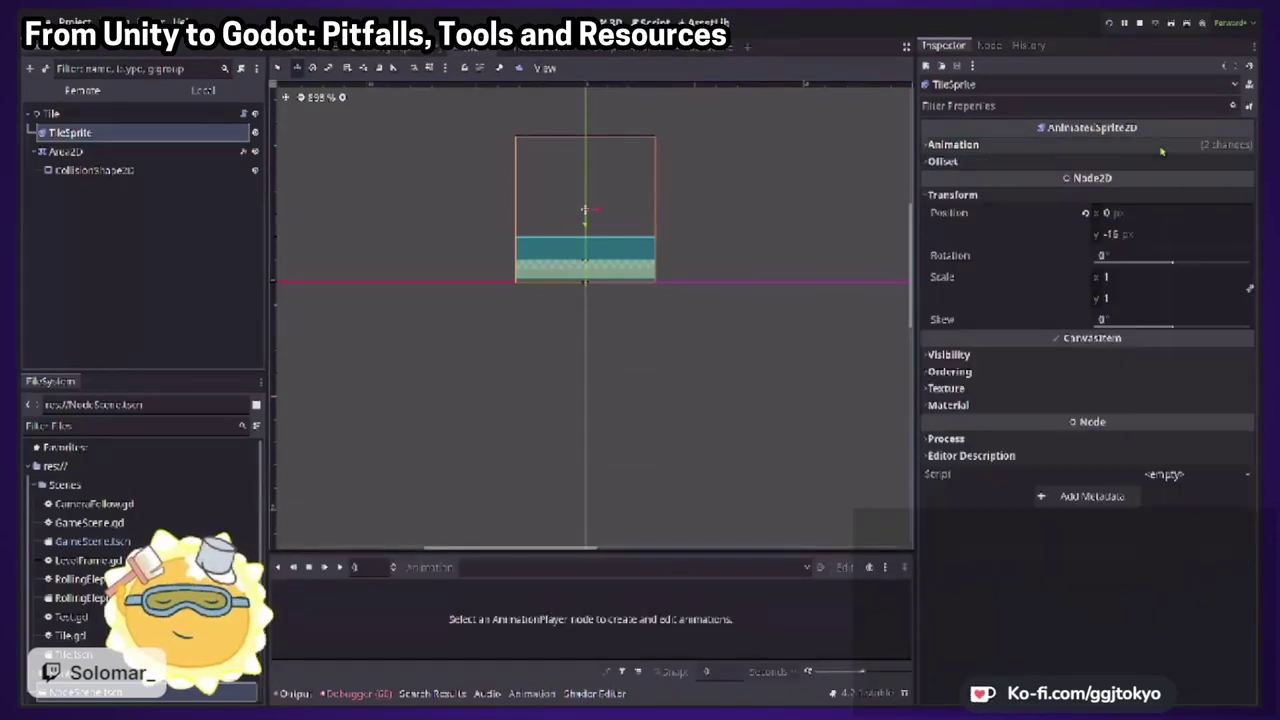
pyautogui.click(1166, 146)
pyautogui.click(1168, 163)
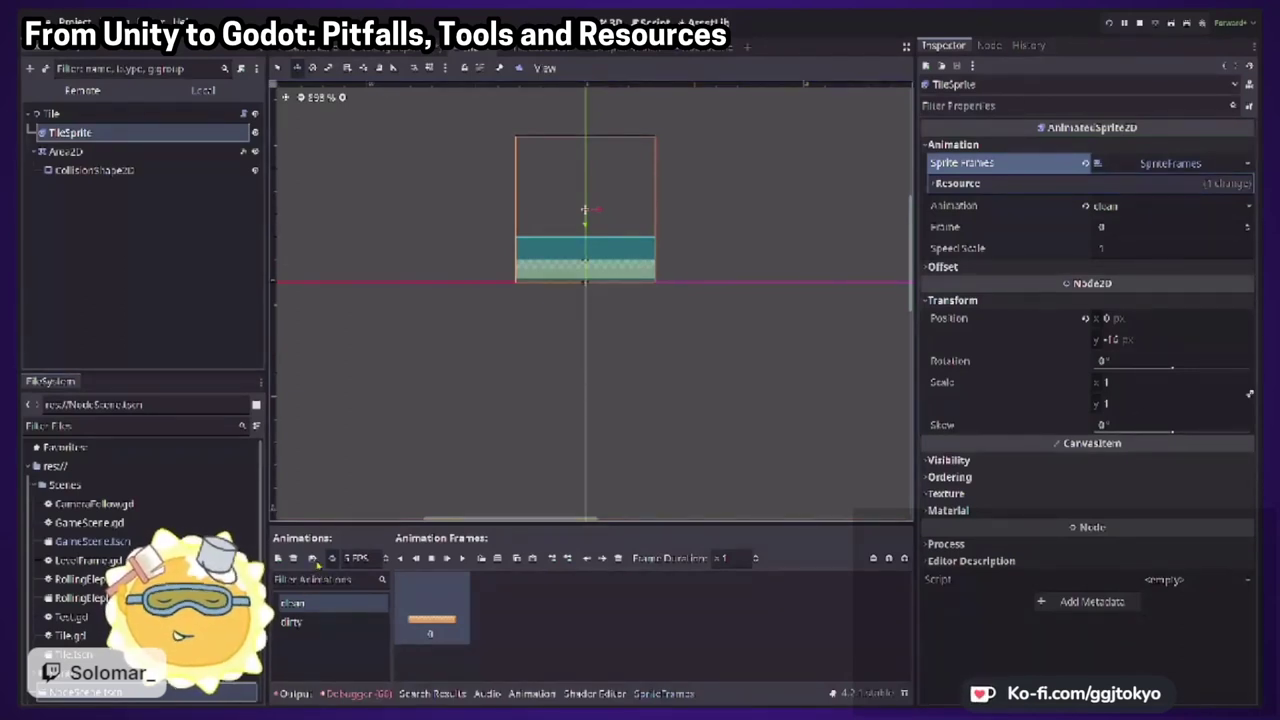
# Turn autoplay on load on and back off for the clean animation, and enlarge the sprite frames editor
pyautogui.click(312, 558)
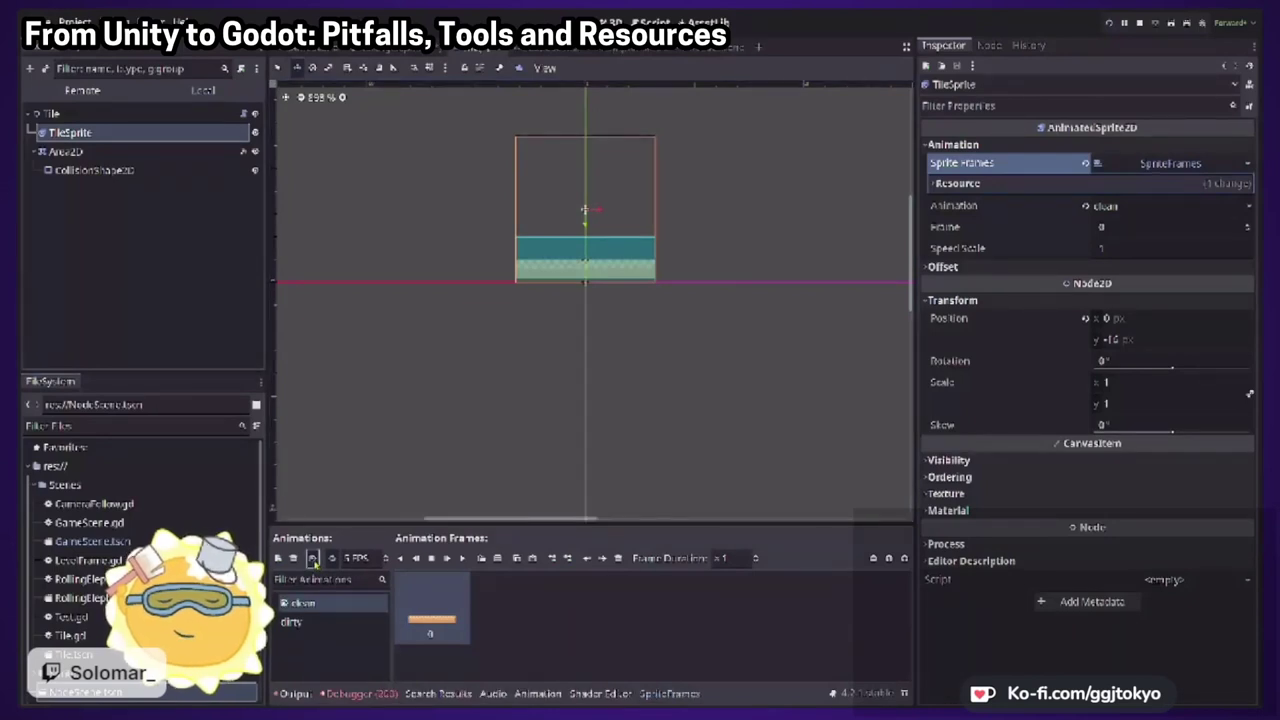
pyautogui.click(312, 558)
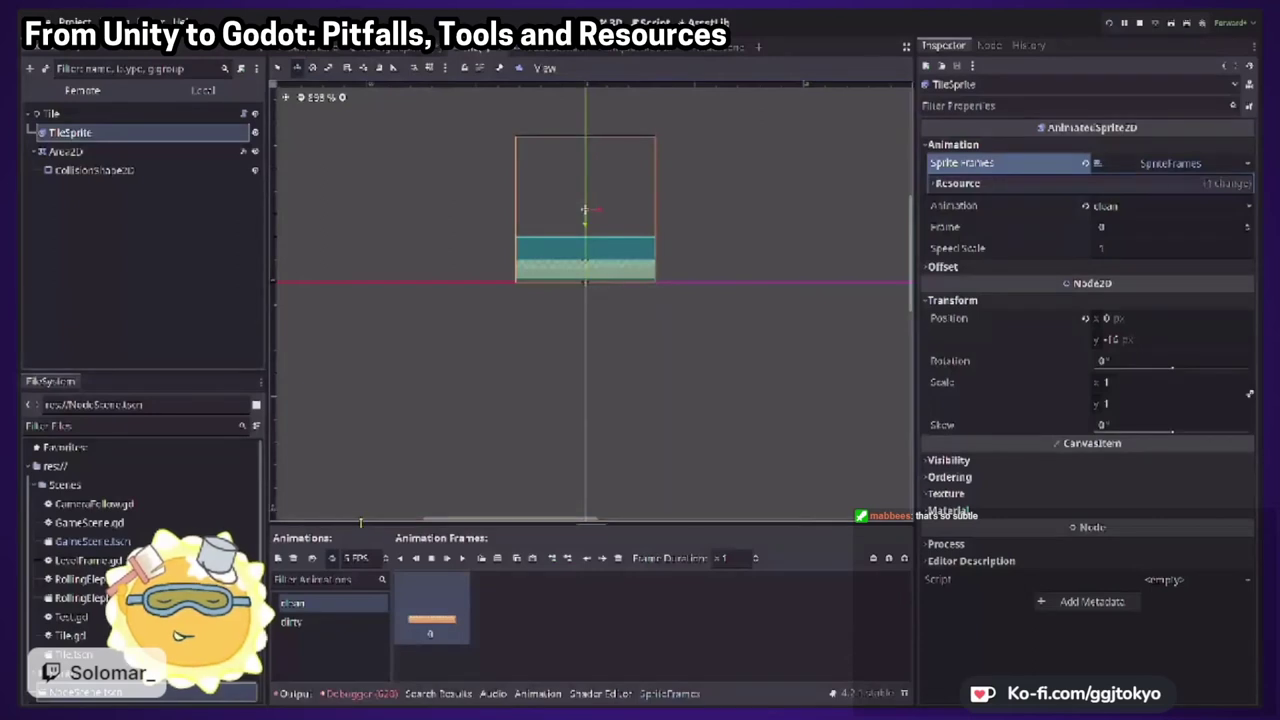
pyautogui.moveTo(360, 521); pyautogui.dragTo(362, 364)
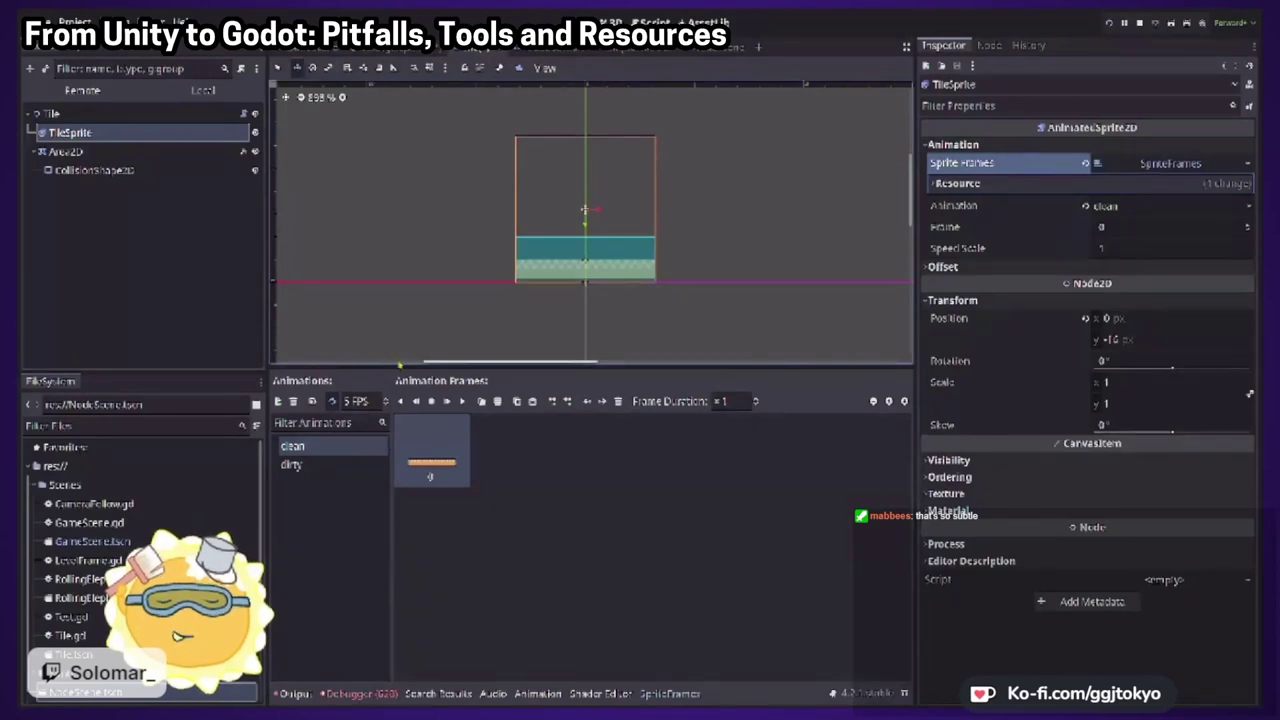
pyautogui.moveTo(400, 366); pyautogui.dragTo(406, 451)
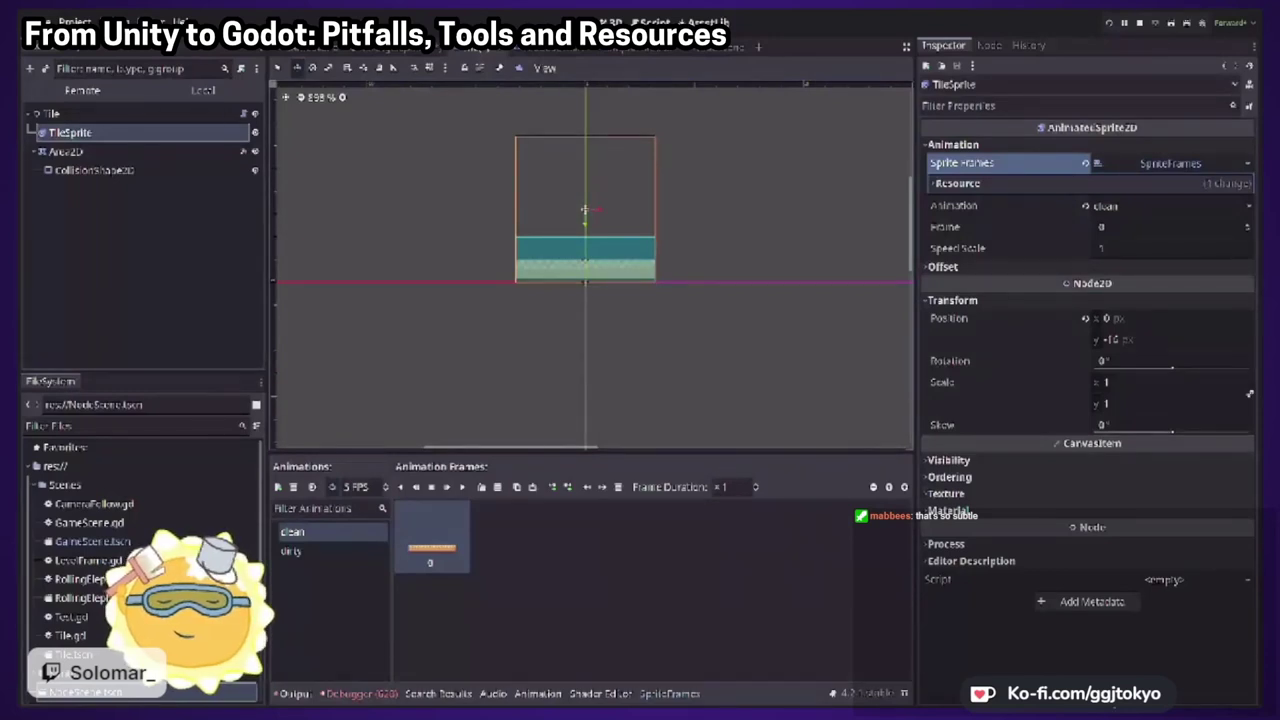
pyautogui.hotkey('ctrl', 'F3')
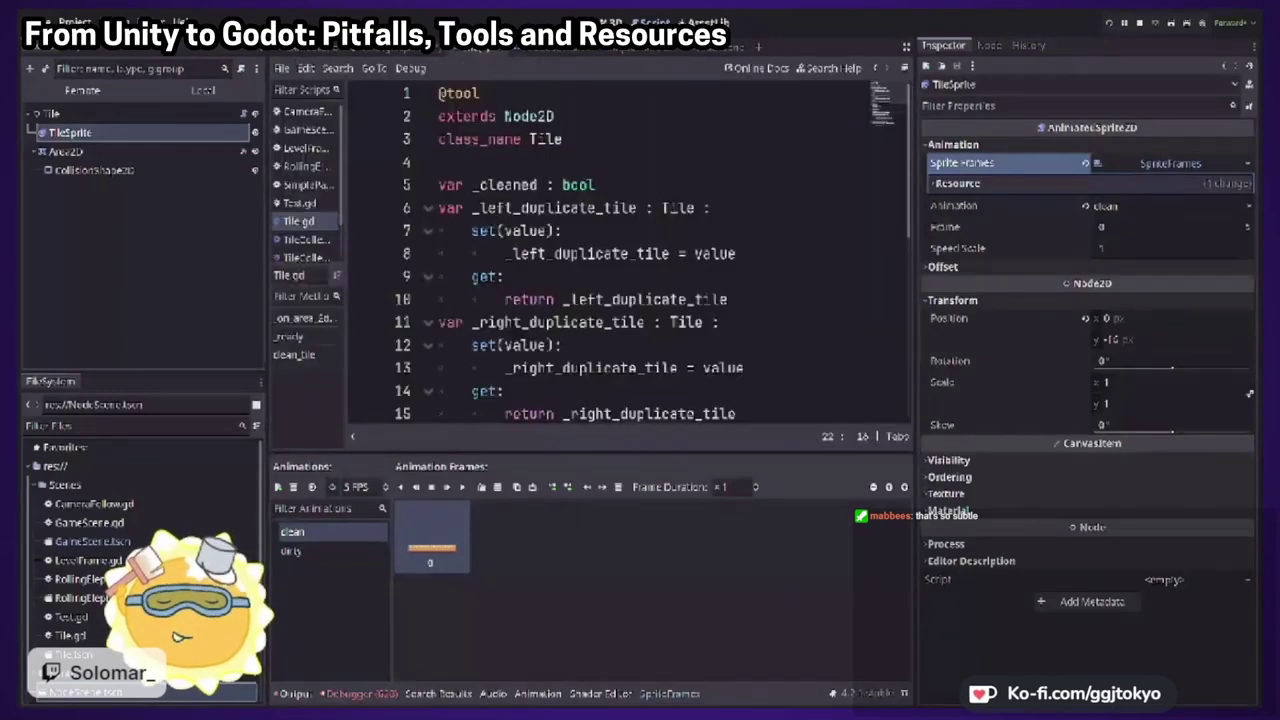
pyautogui.hotkey('ctrl', 'F1')
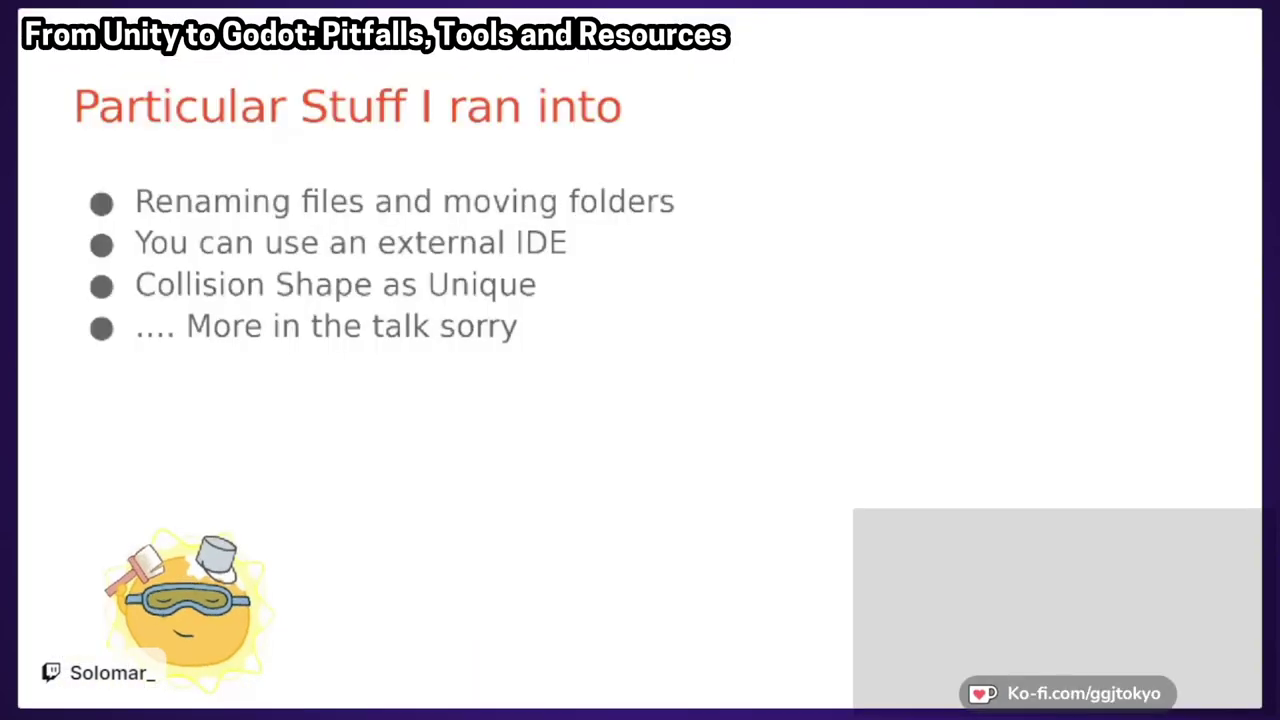
pyautogui.click(885, 580)
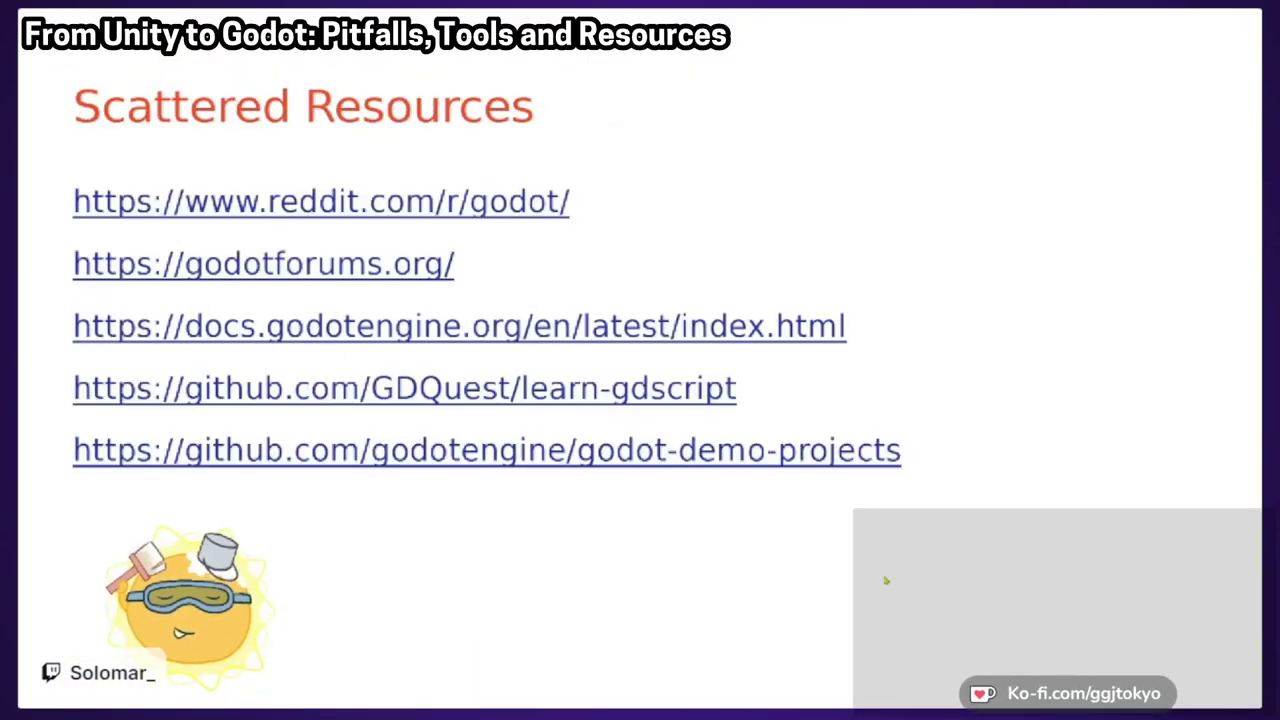
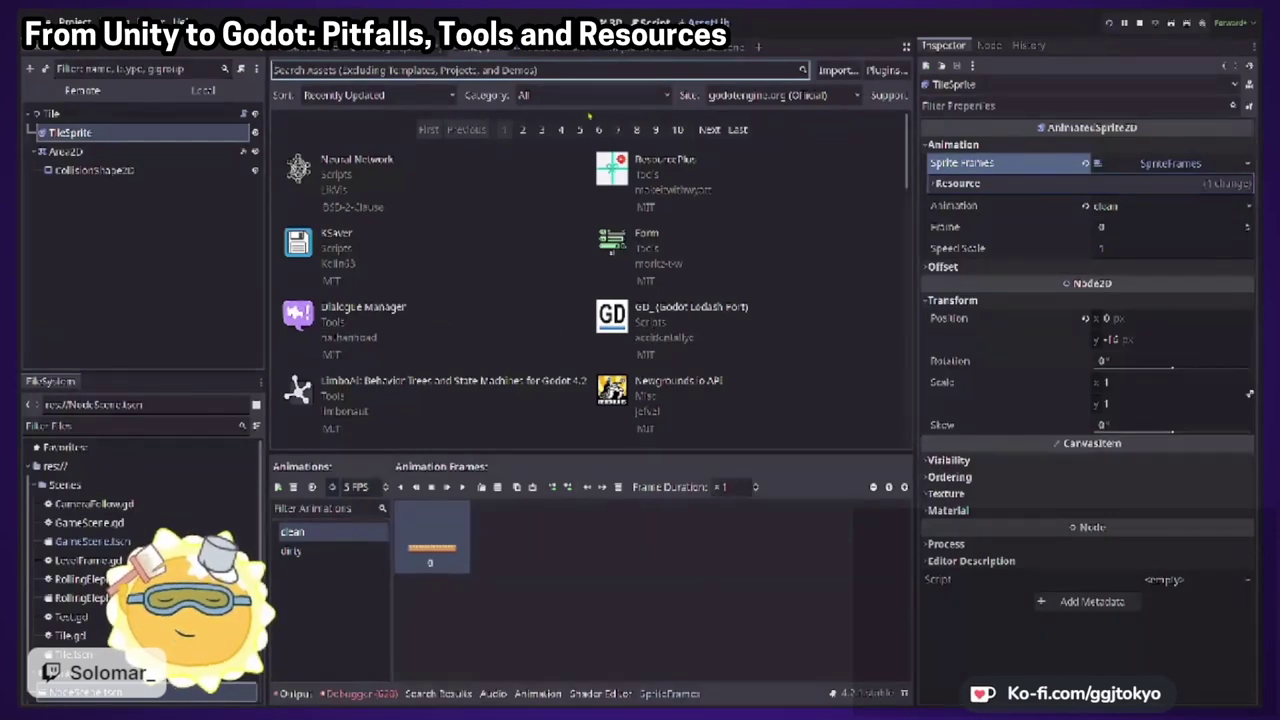
# Browse pages 2 and 3 of the recently updated assets in the Asset Library
pyautogui.click(522, 130)
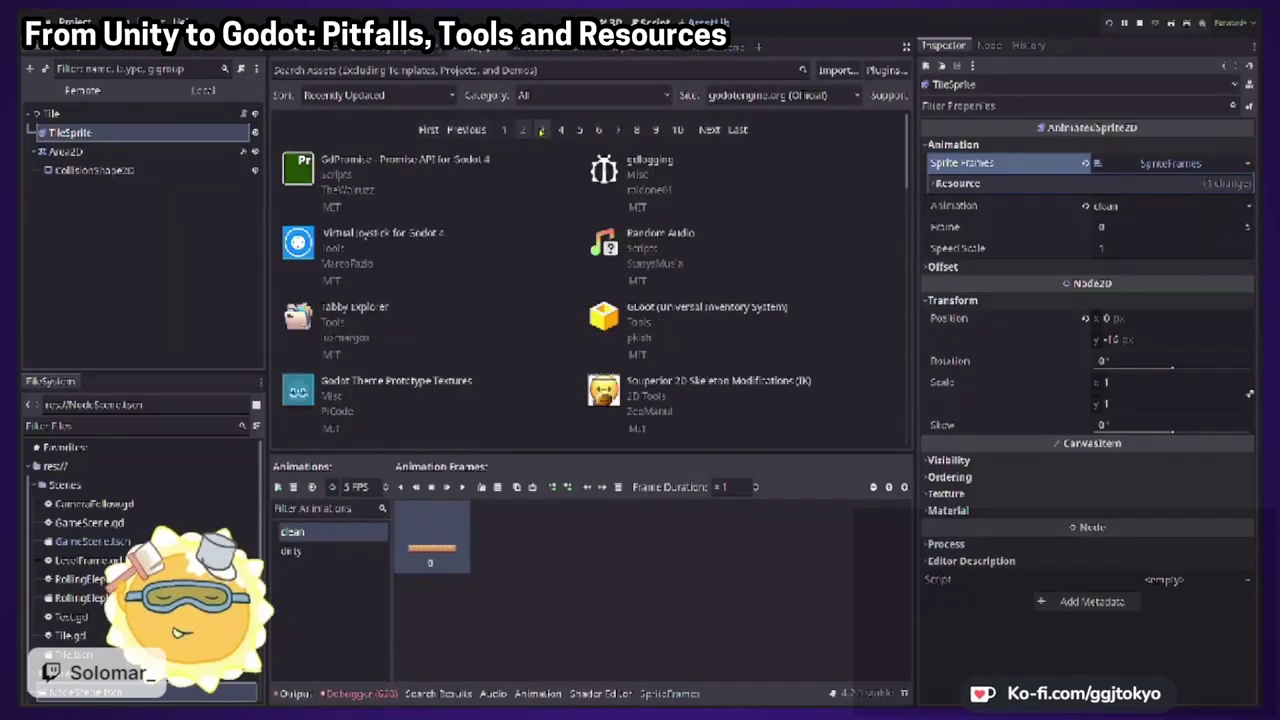
pyautogui.scroll(-1, 908, 186)
pyautogui.moveTo(908, 186); pyautogui.dragTo(902, 158)
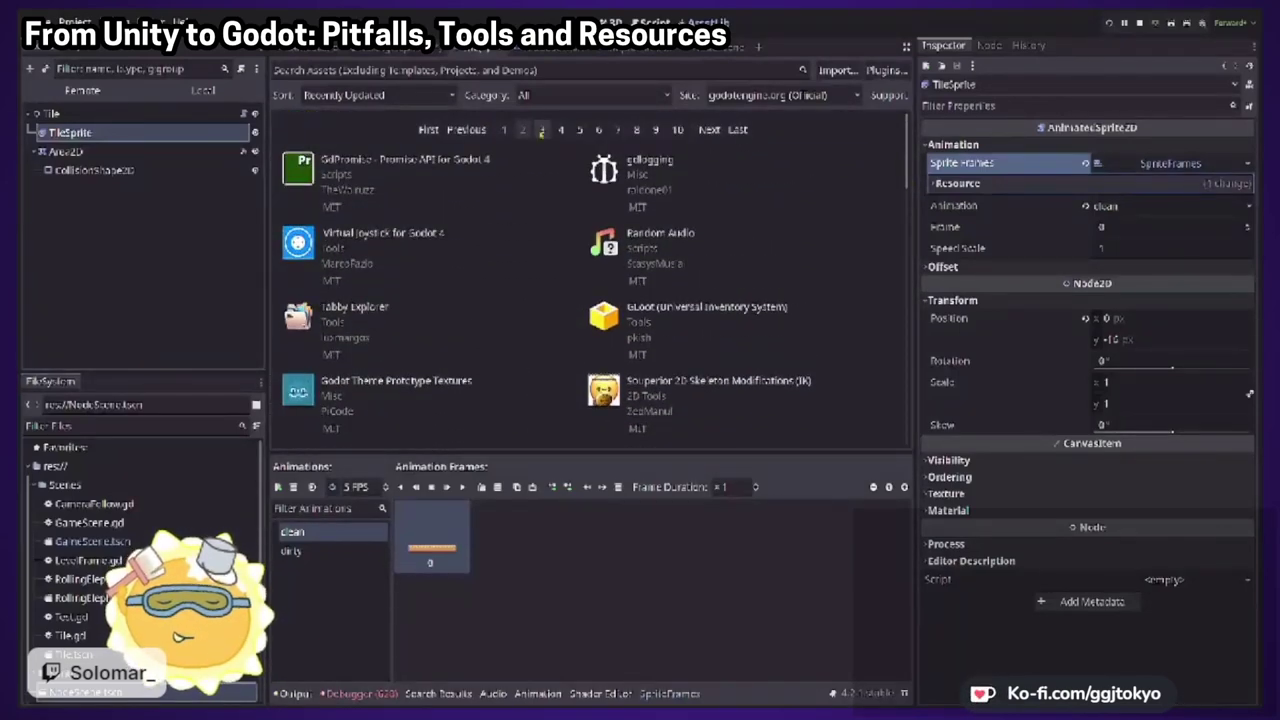
pyautogui.click(541, 131)
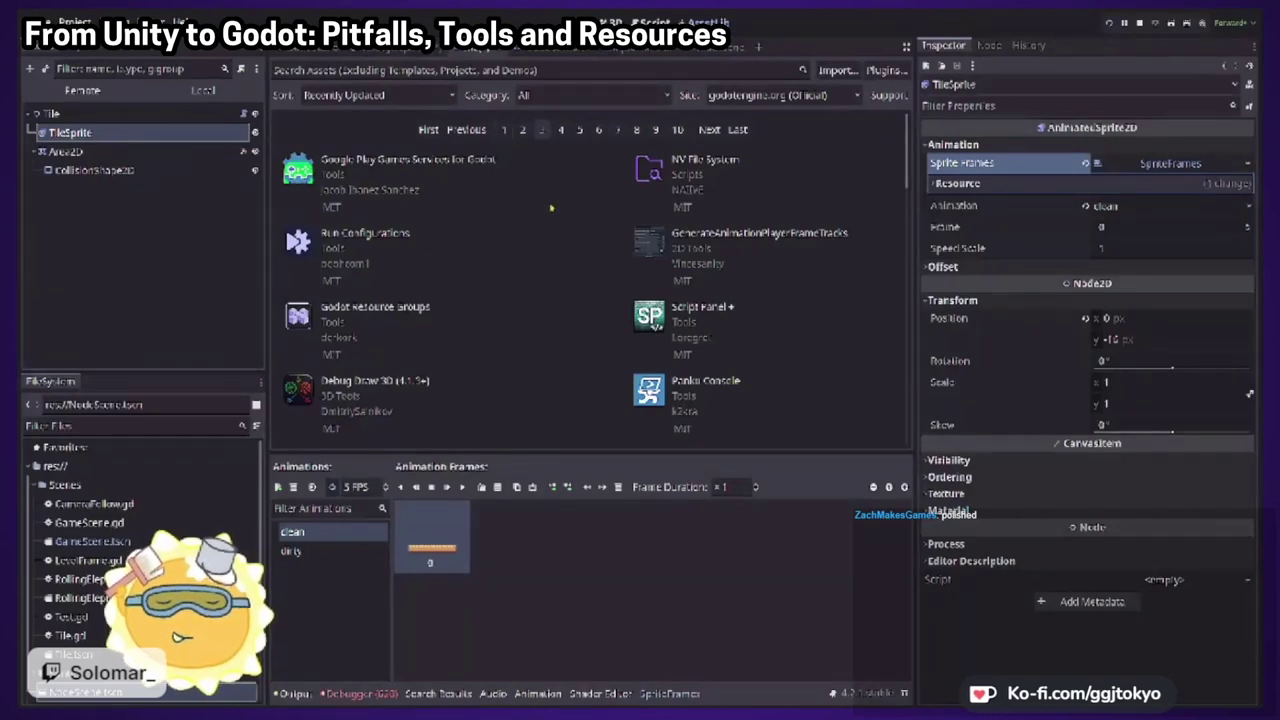
pyautogui.scroll(-10, 559, 193)
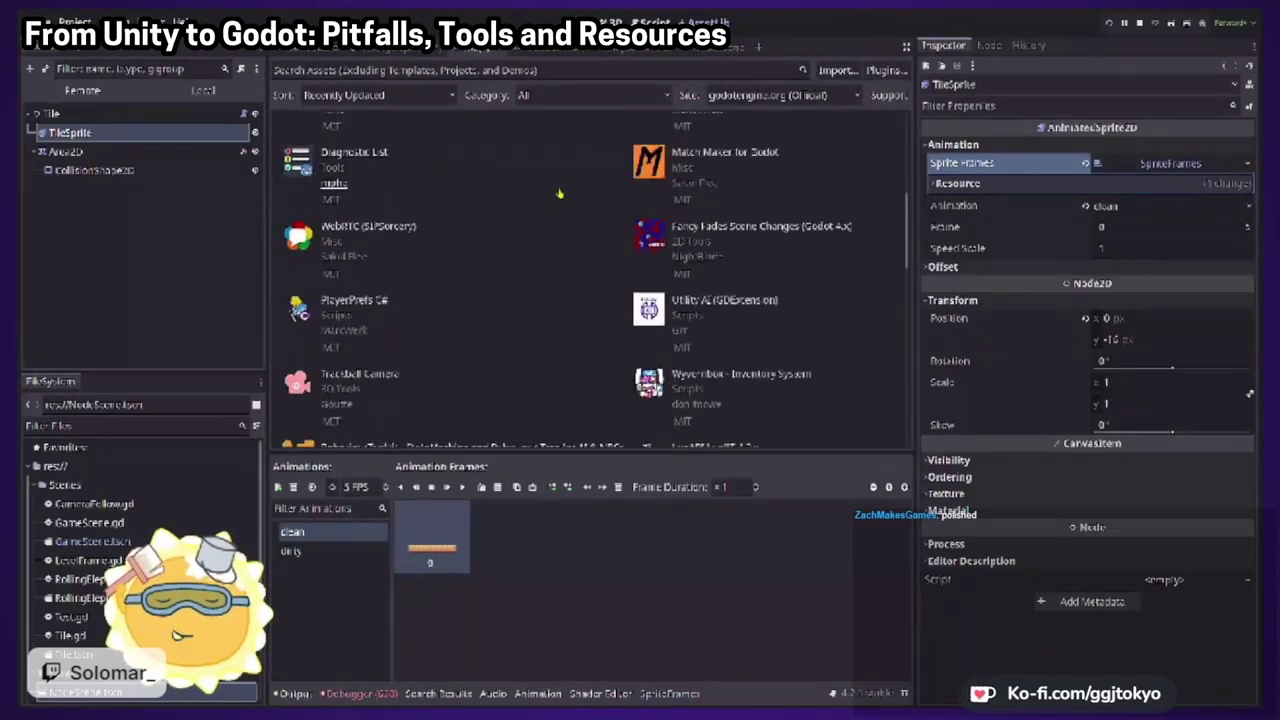
pyautogui.scroll(-3, 559, 193)
pyautogui.scroll(-1, 523, 216)
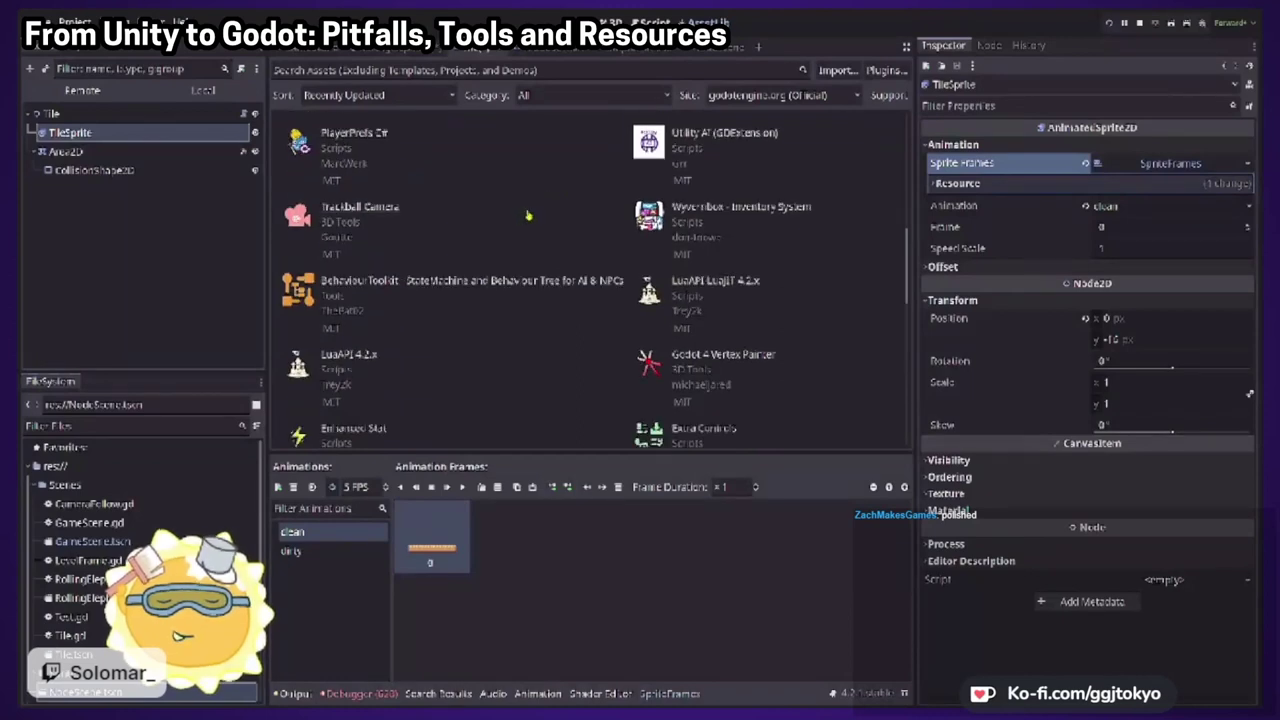
pyautogui.scroll(-2, 529, 214)
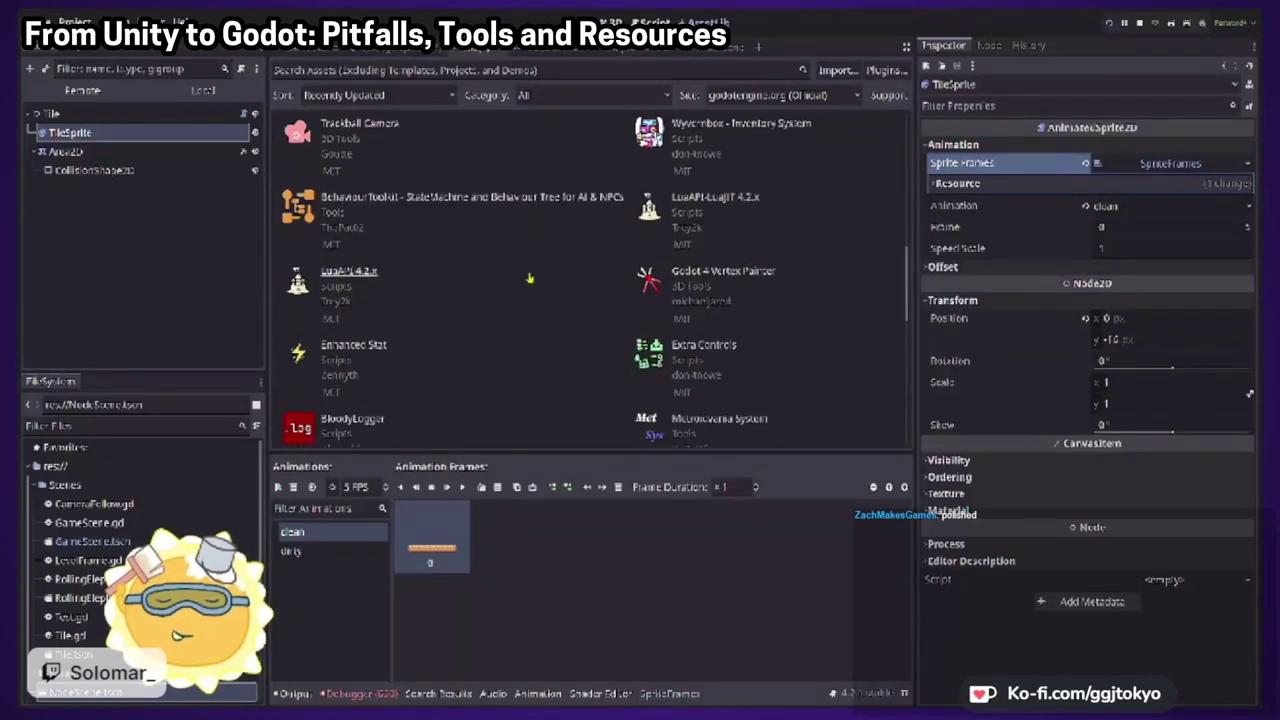
pyautogui.scroll(-3, 529, 263)
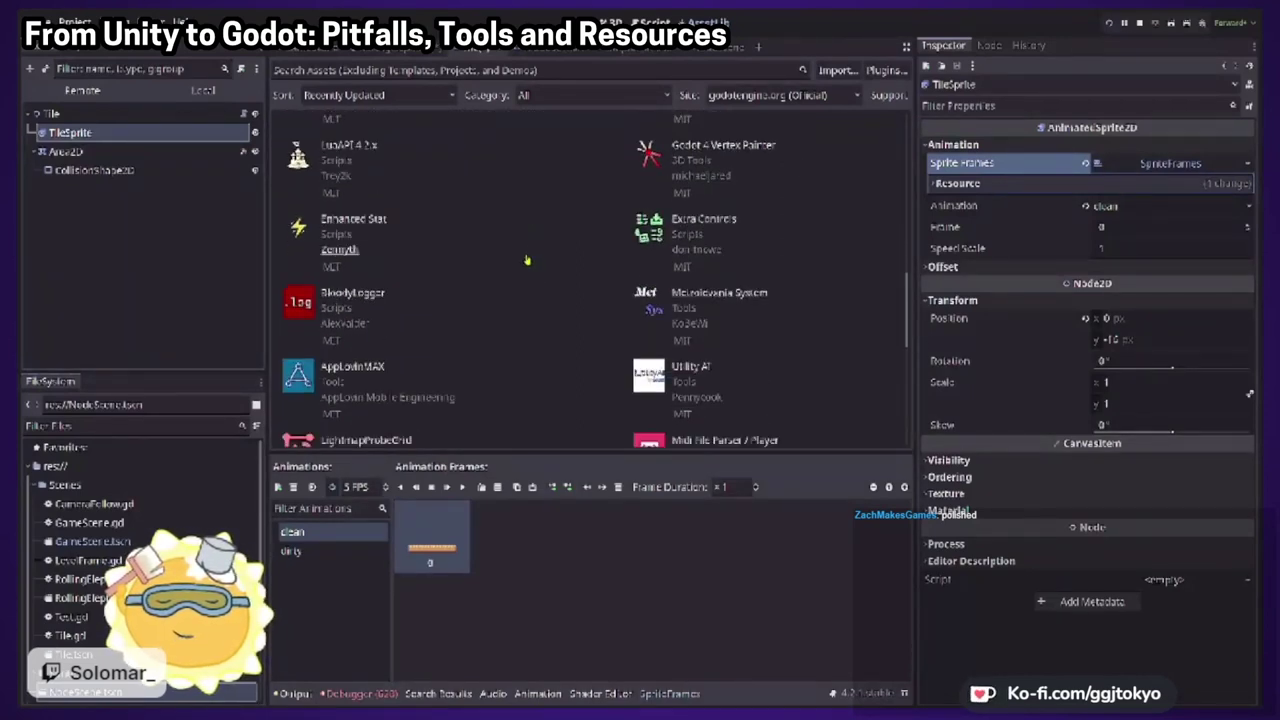
# Look through page 3 of the recently updated assets and open the project's plugin settings
pyautogui.scroll(-4, 529, 260)
pyautogui.scroll(-3, 529, 258)
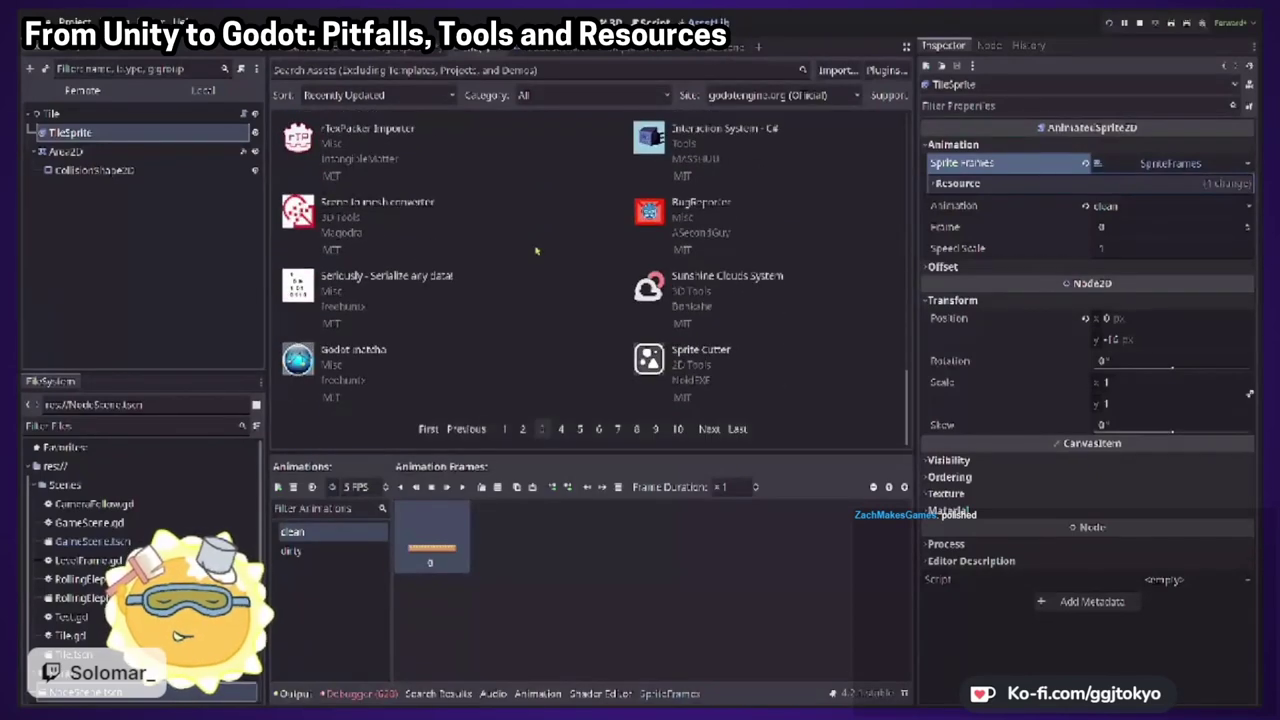
pyautogui.scroll(5, 540, 250)
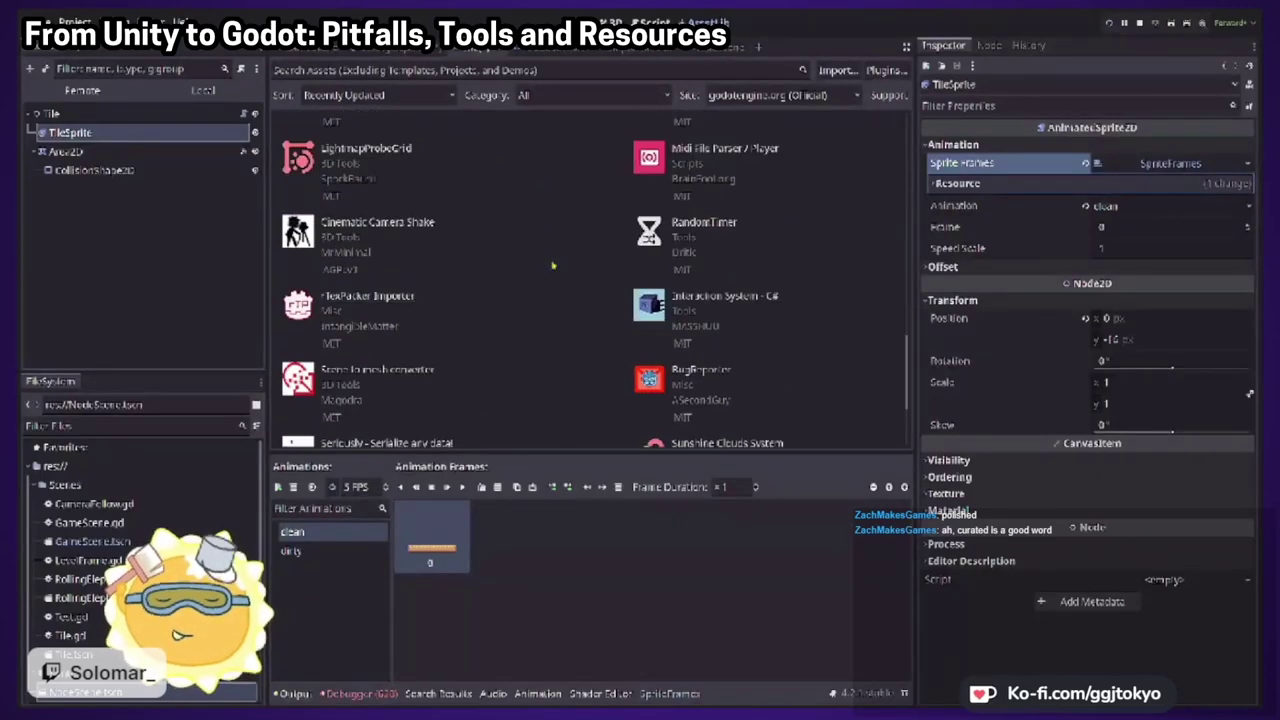
pyautogui.scroll(5, 555, 275)
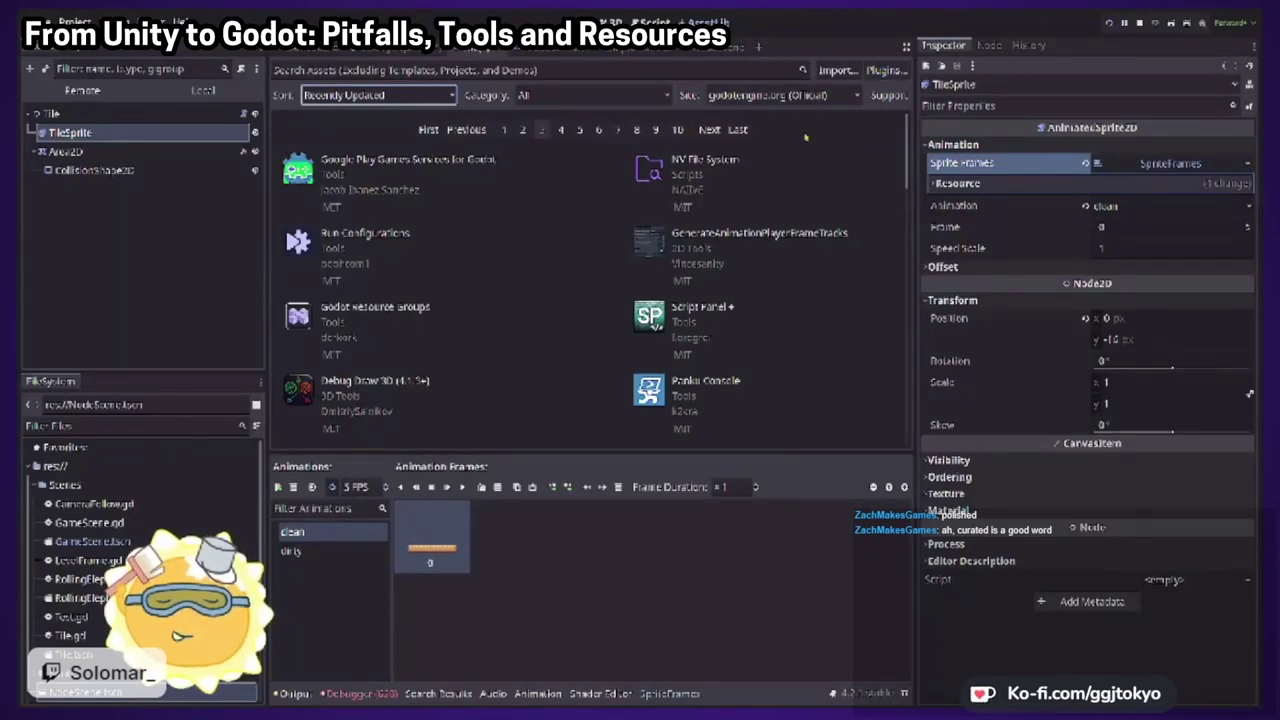
pyautogui.scroll(-3, 585, 240)
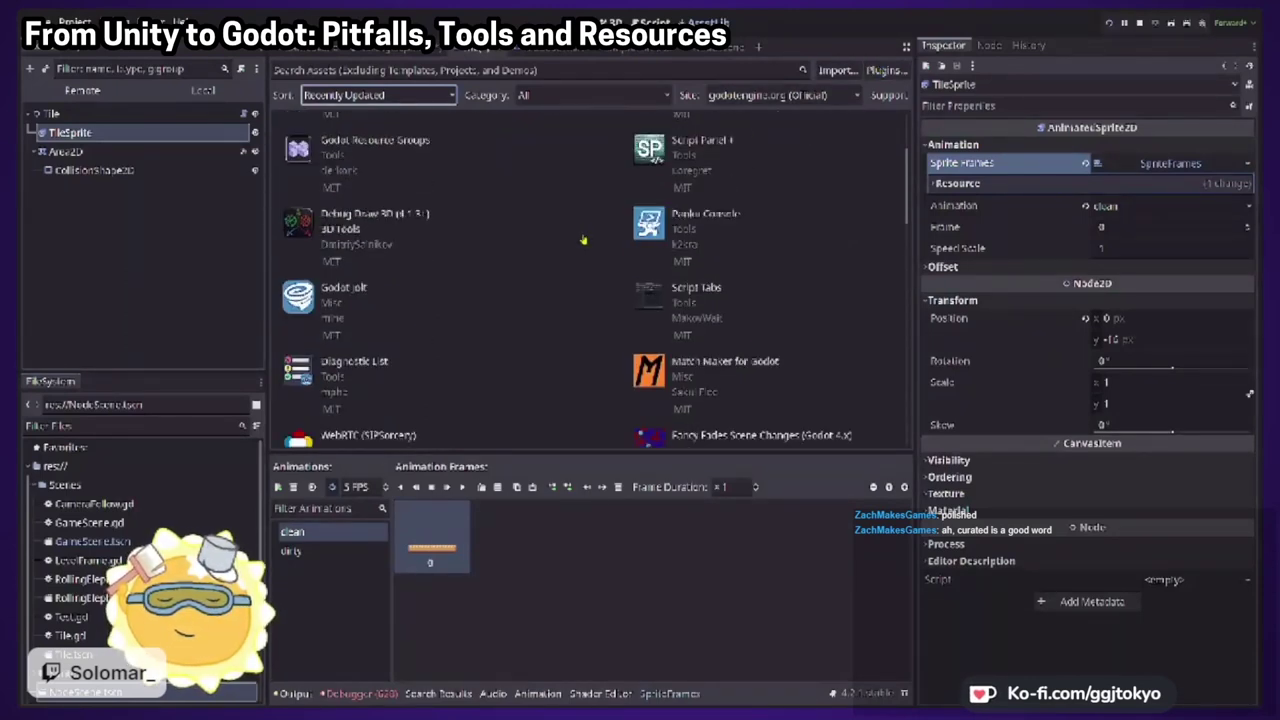
pyautogui.scroll(3, 590, 230)
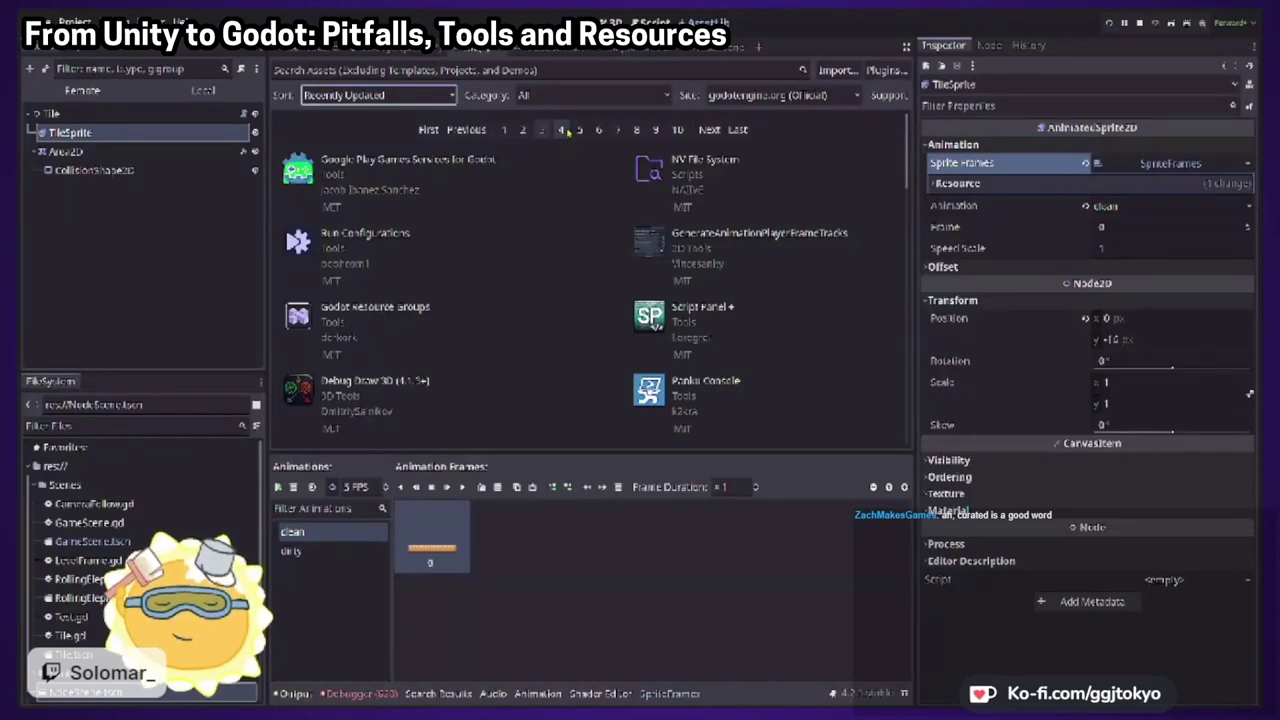
pyautogui.click(884, 70)
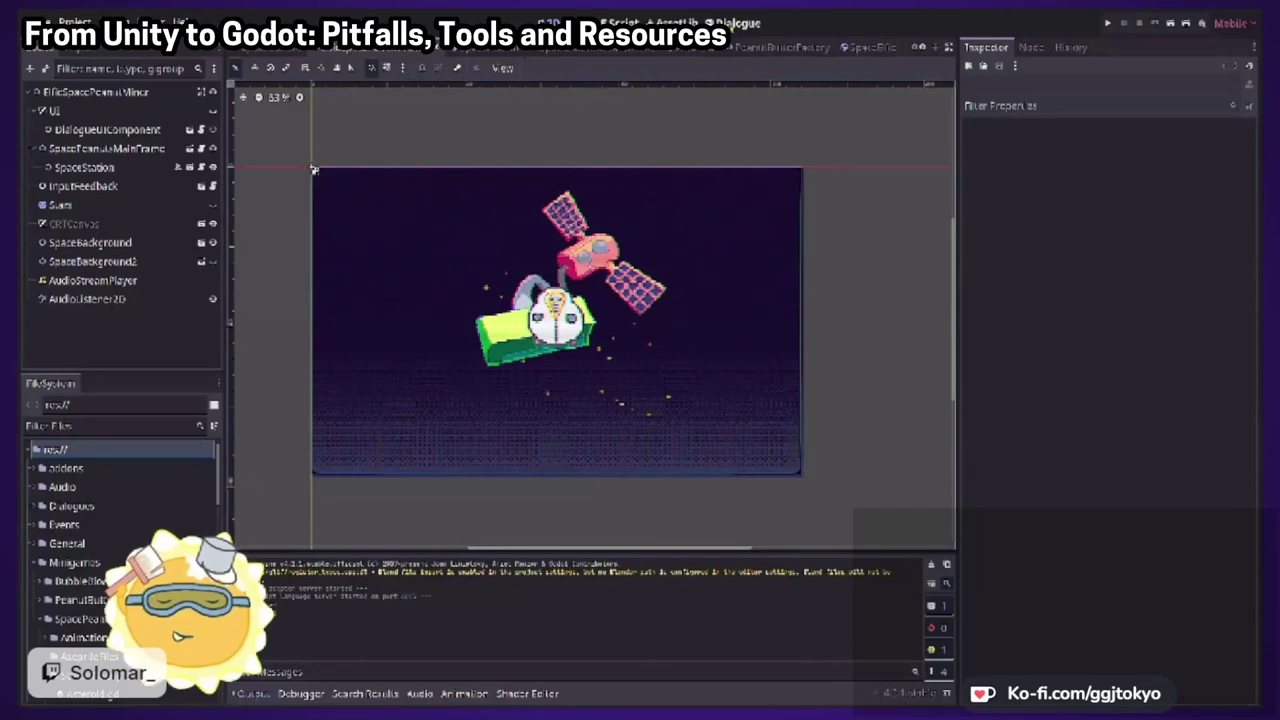
# Open the Asset Library in the space peanut project and expand the addons folder to show its installed add-ons
pyautogui.click(668, 22)
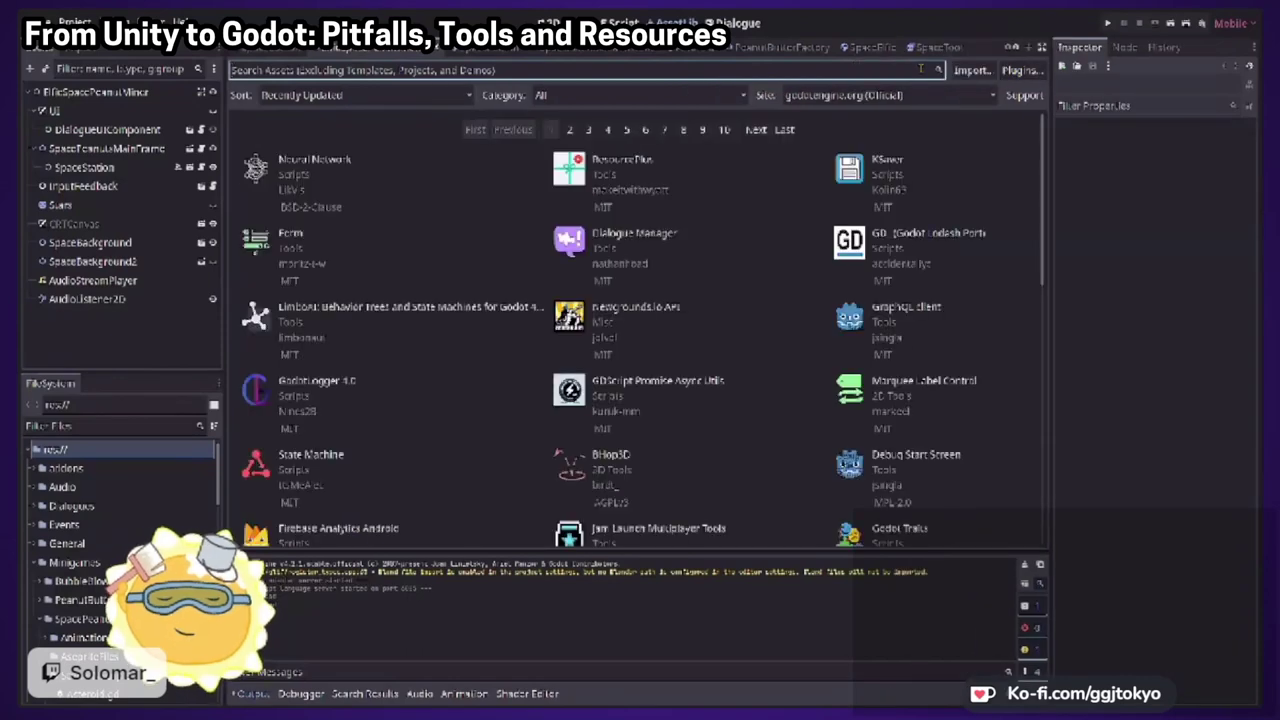
pyautogui.press('Tab')
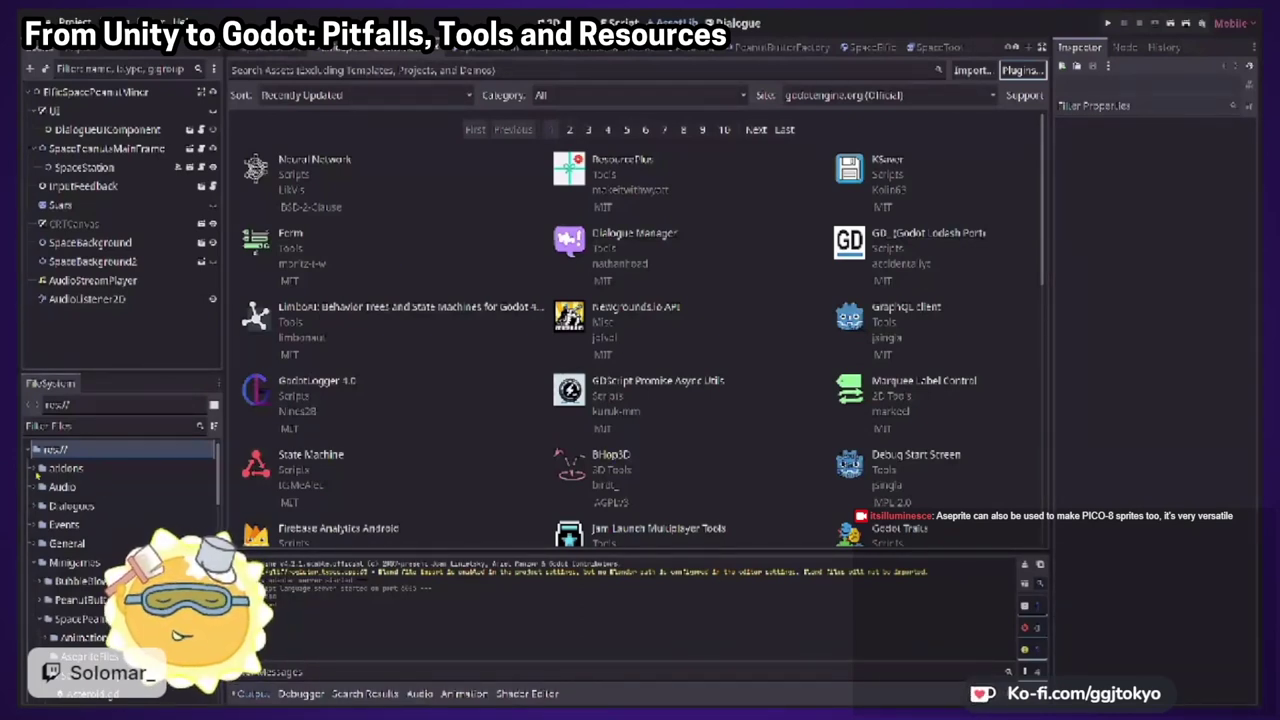
pyautogui.click(35, 469)
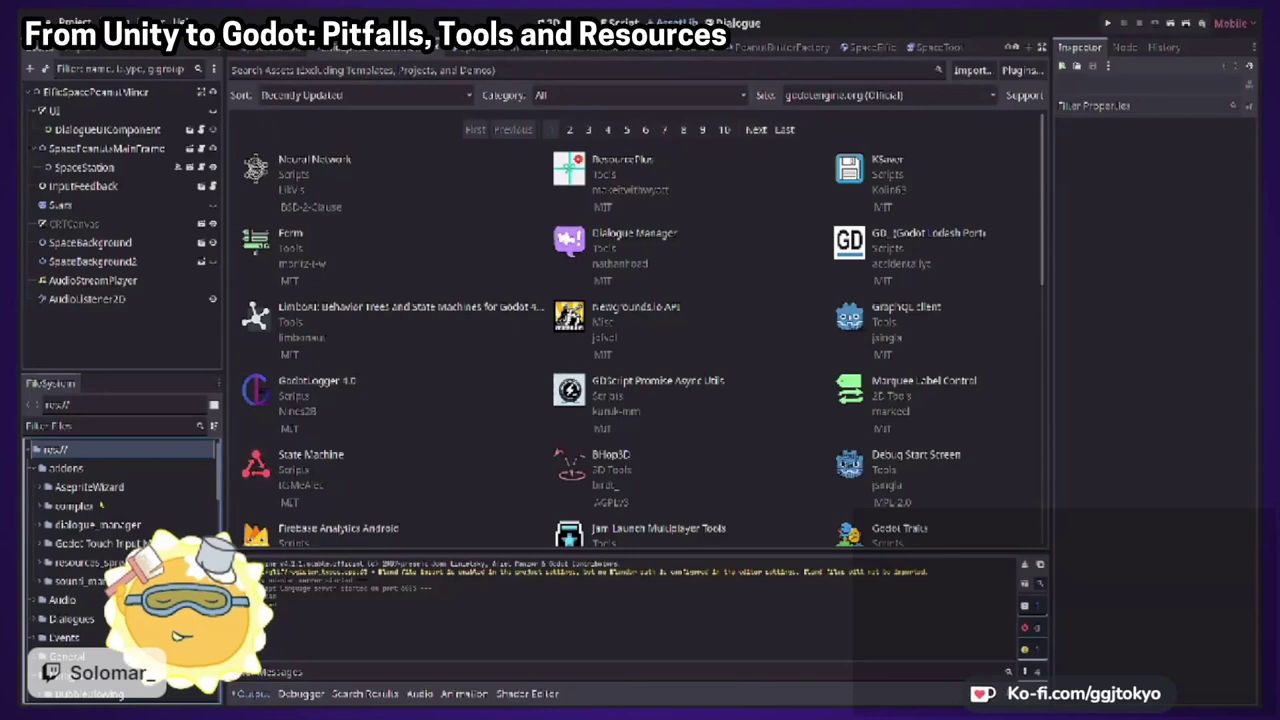
# Search the Asset Library for "Godot Touch"
pyautogui.click(578, 70)
pyautogui.write('G')
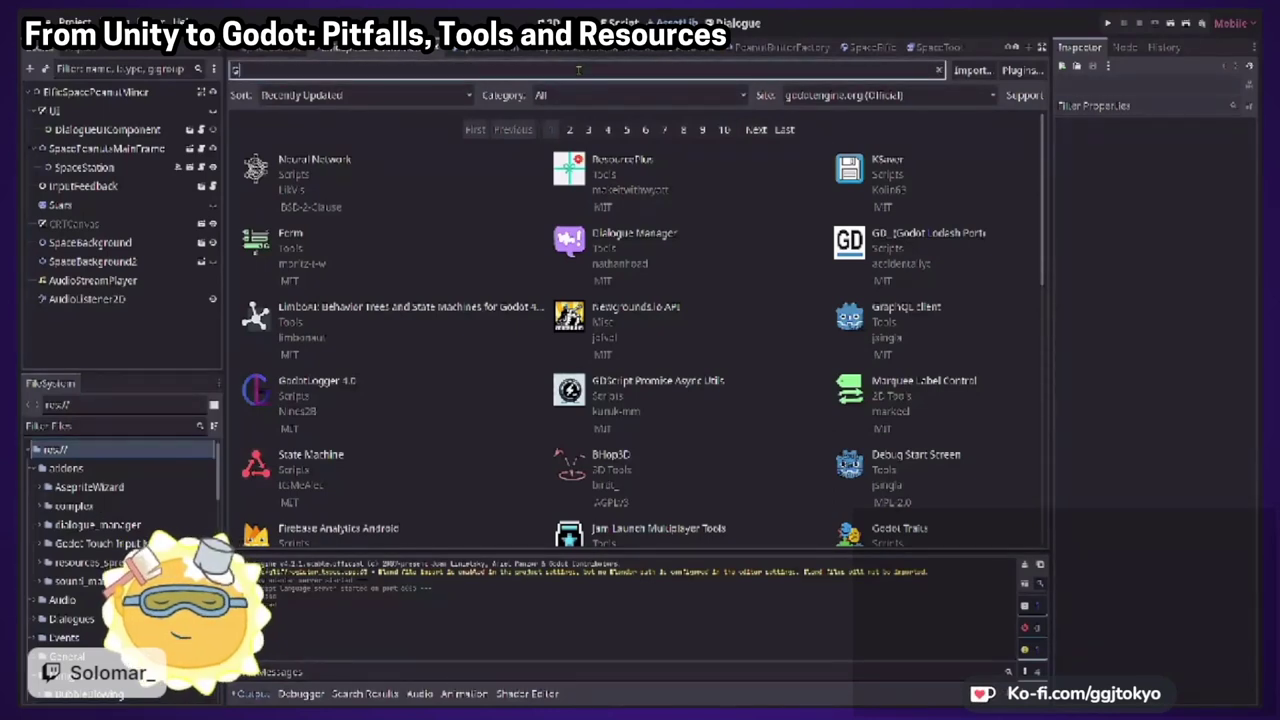
pyautogui.write('odot 3')
pyautogui.write('ouch')
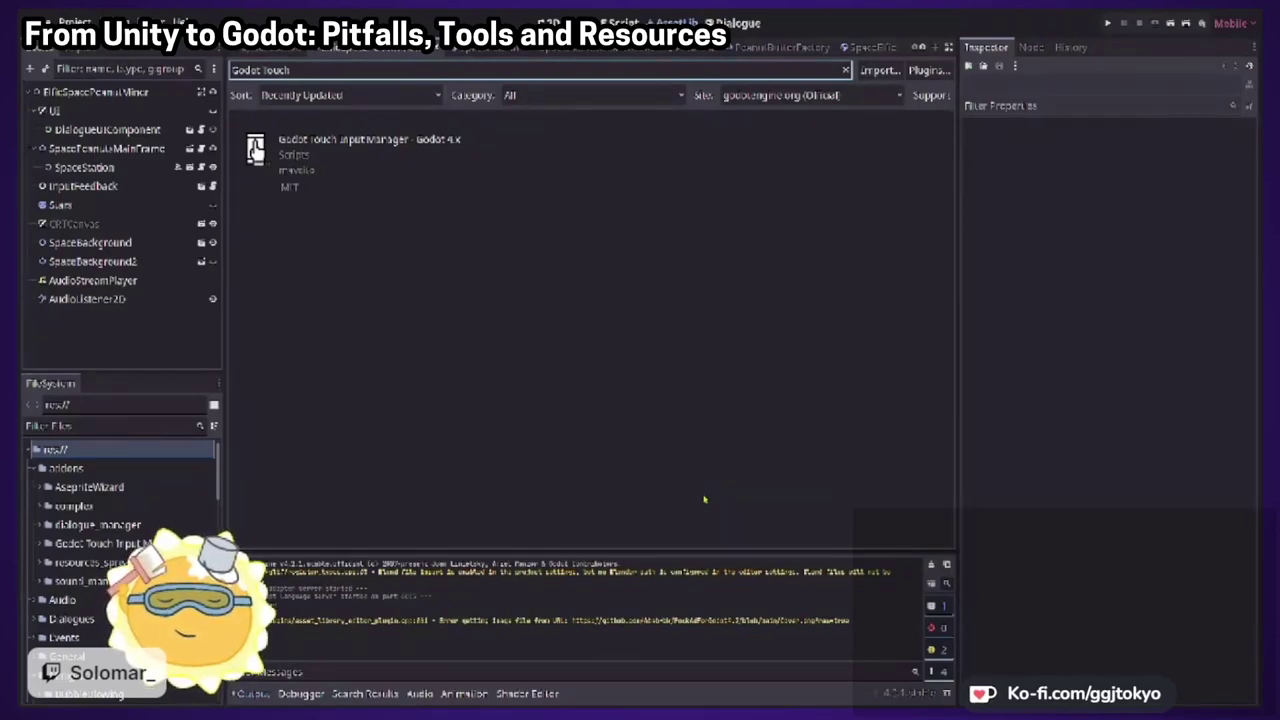
pyautogui.click(672, 22)
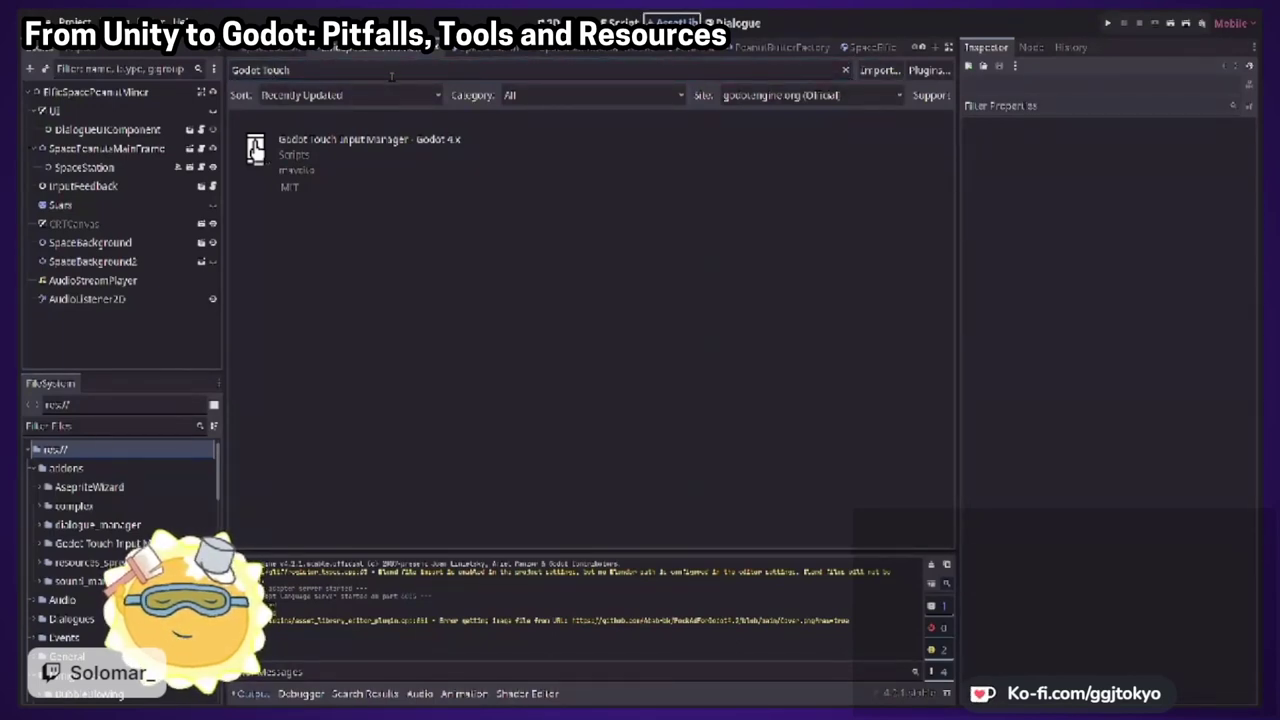
# Clear the asset search and look through the first page of recently updated assets
pyautogui.click(391, 76)
pyautogui.press('BackSpace')
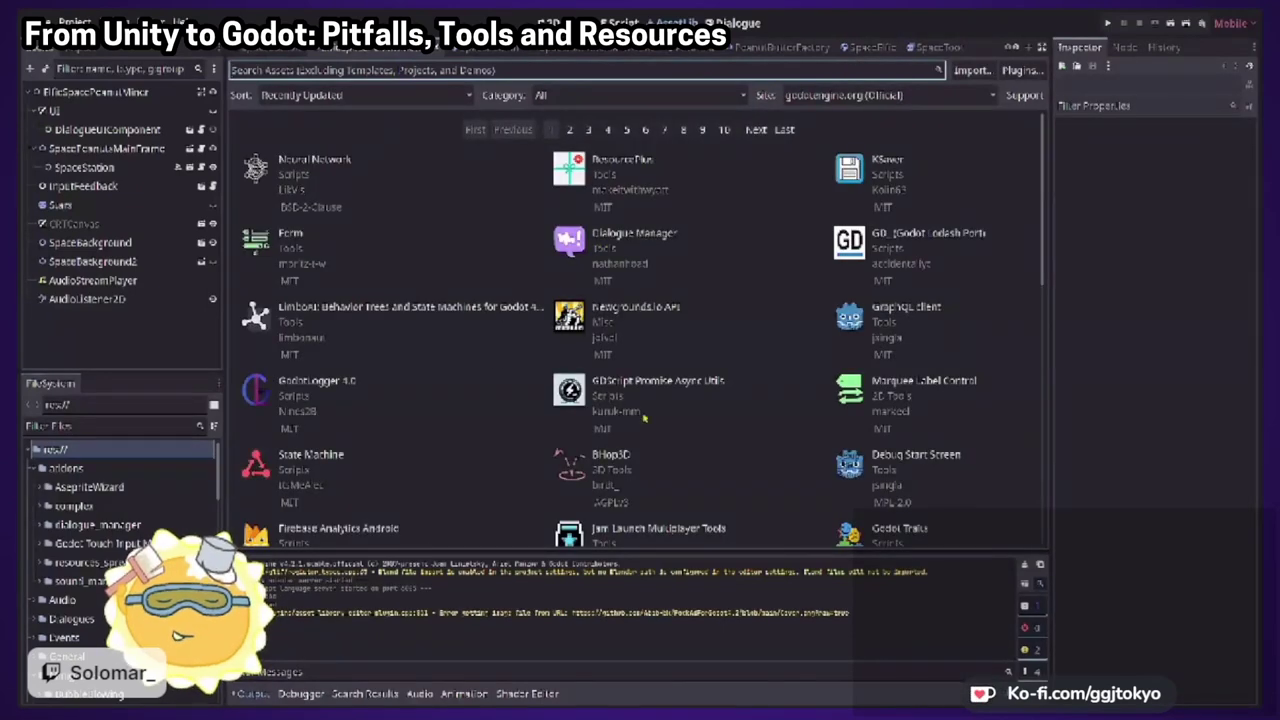
pyautogui.scroll(-6, 706, 233)
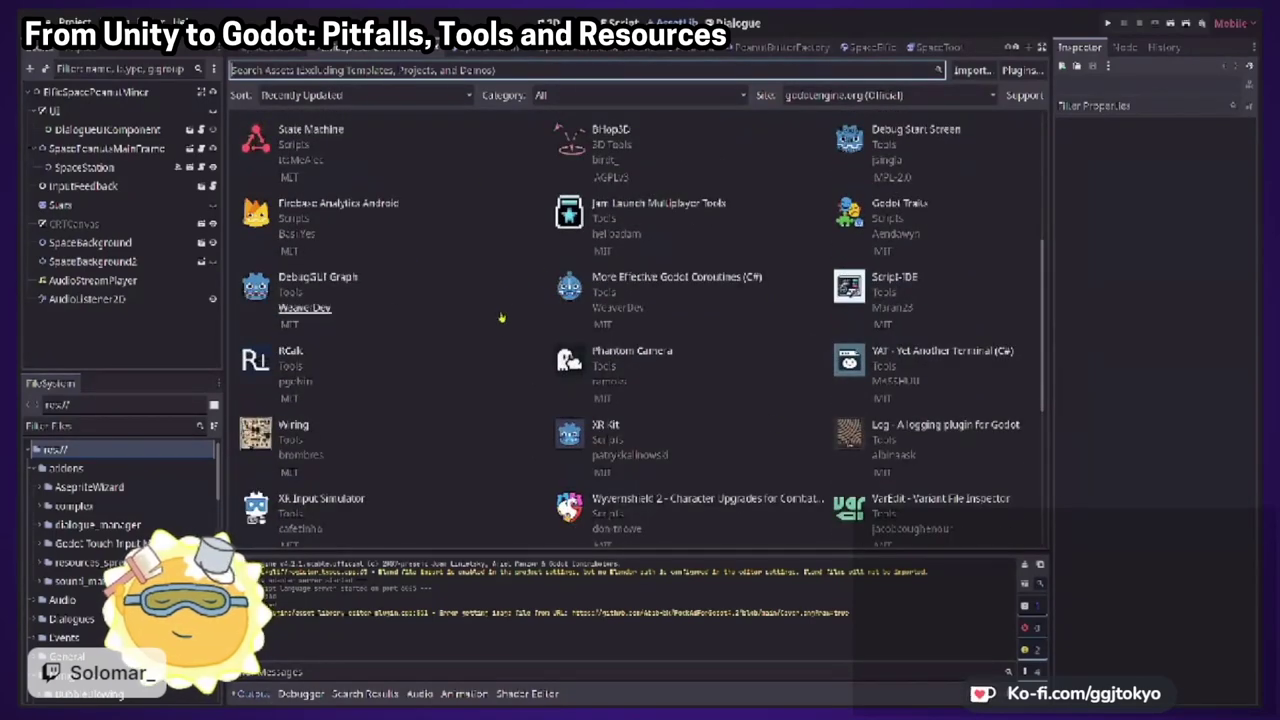
pyautogui.scroll(-3, 510, 306)
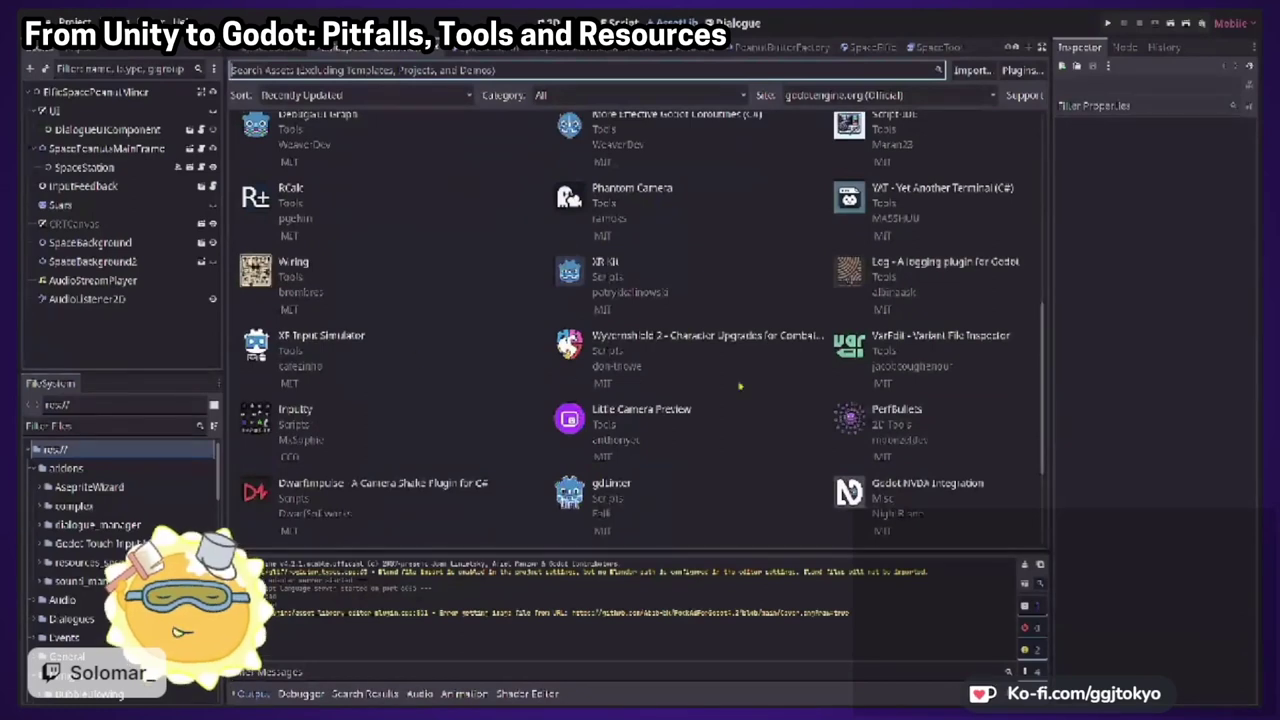
pyautogui.scroll(-3, 741, 432)
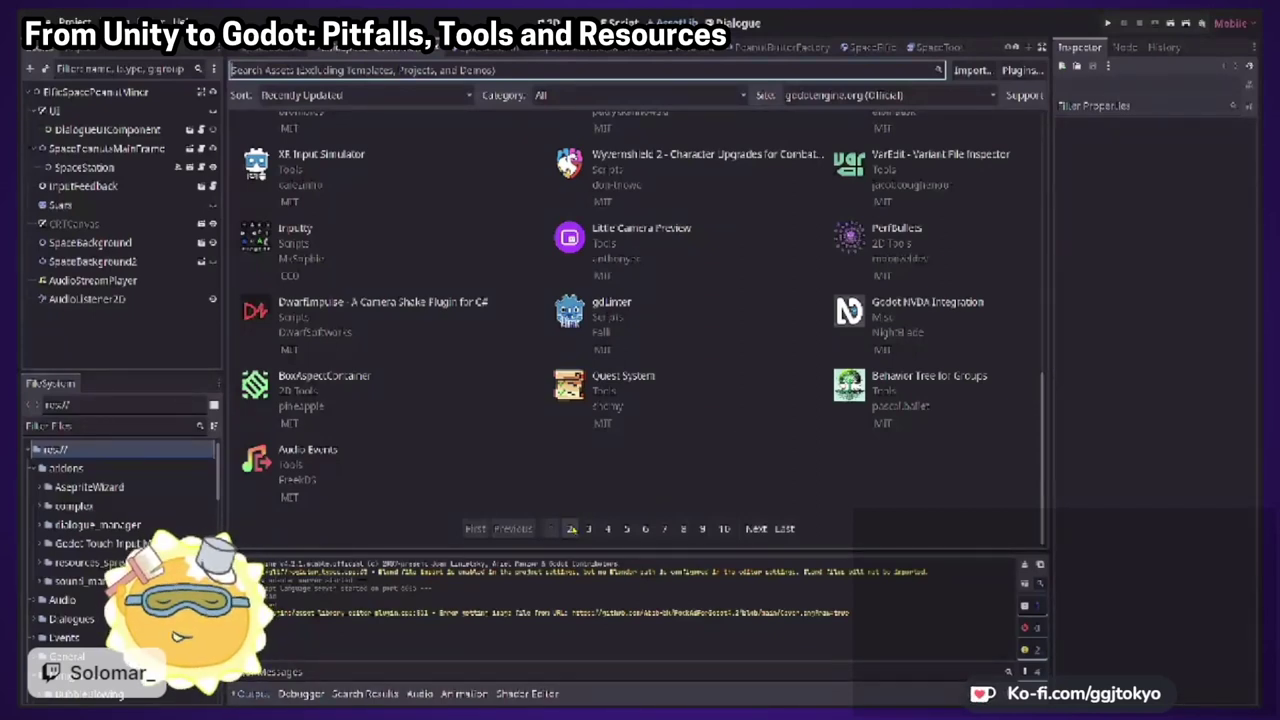
# Browse the tools and scripts on page 2 of the recently updated assets
pyautogui.click(571, 529)
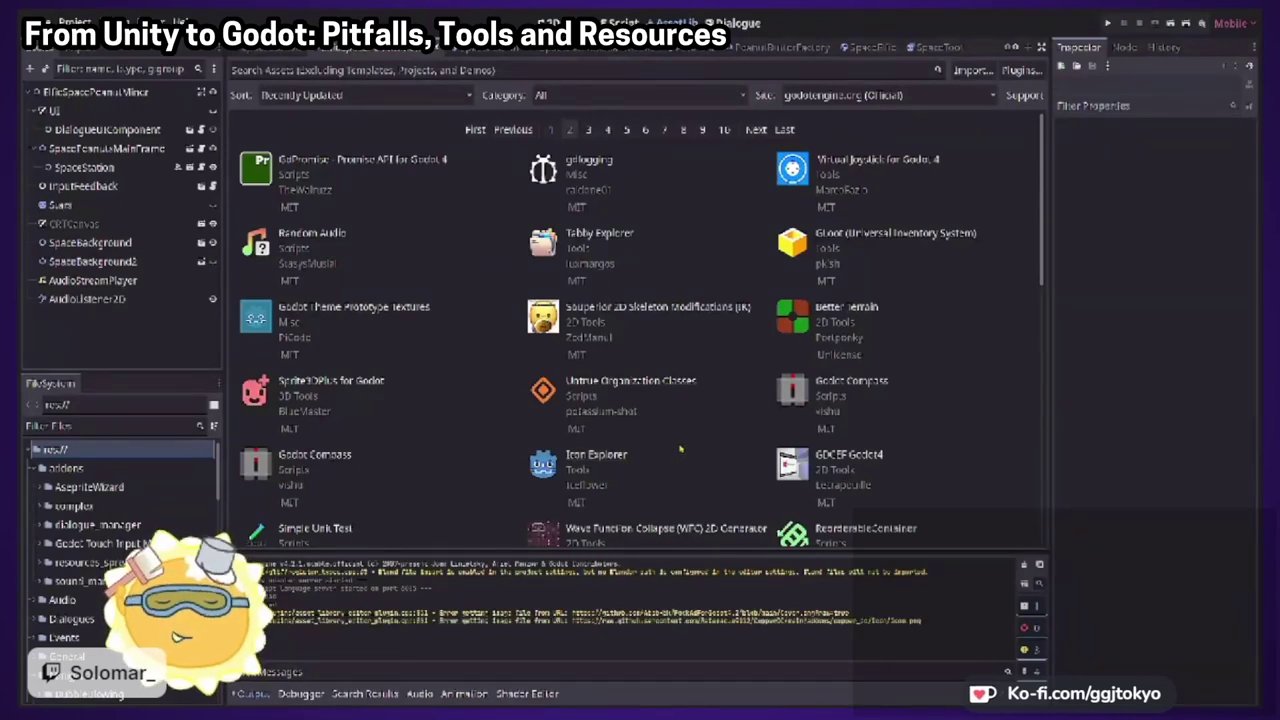
pyautogui.scroll(-5, 690, 445)
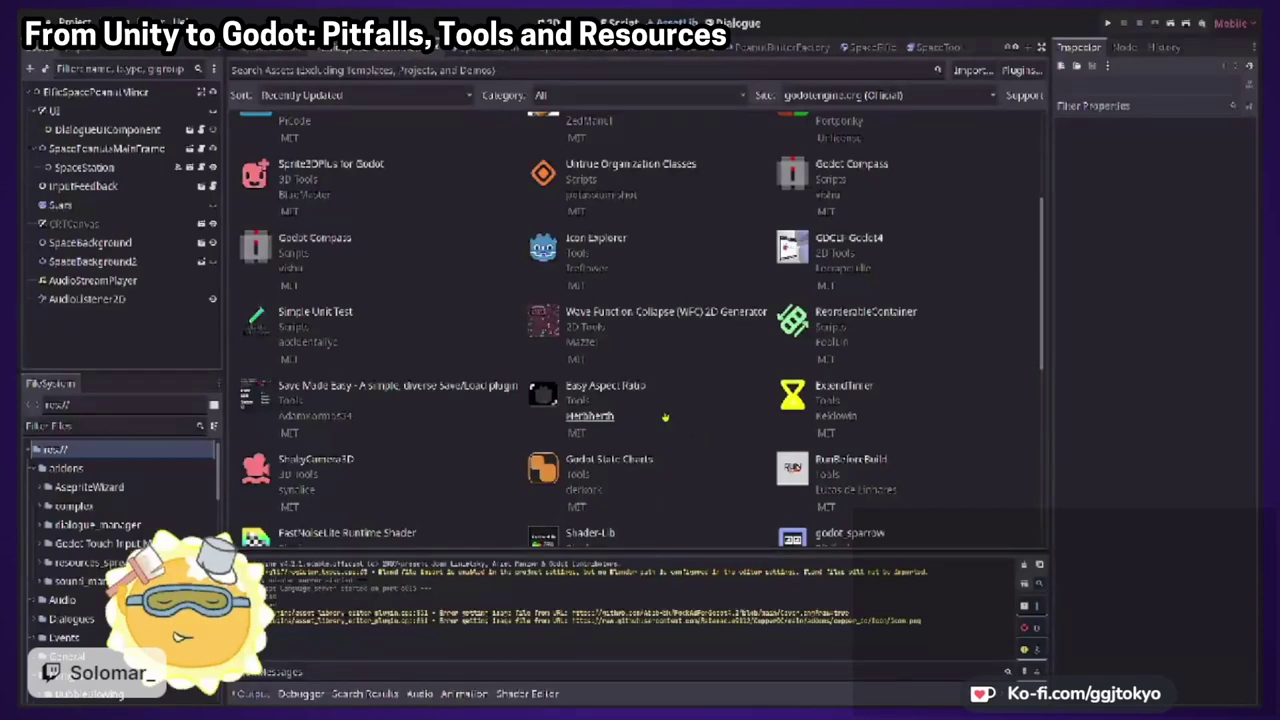
pyautogui.scroll(-5, 683, 397)
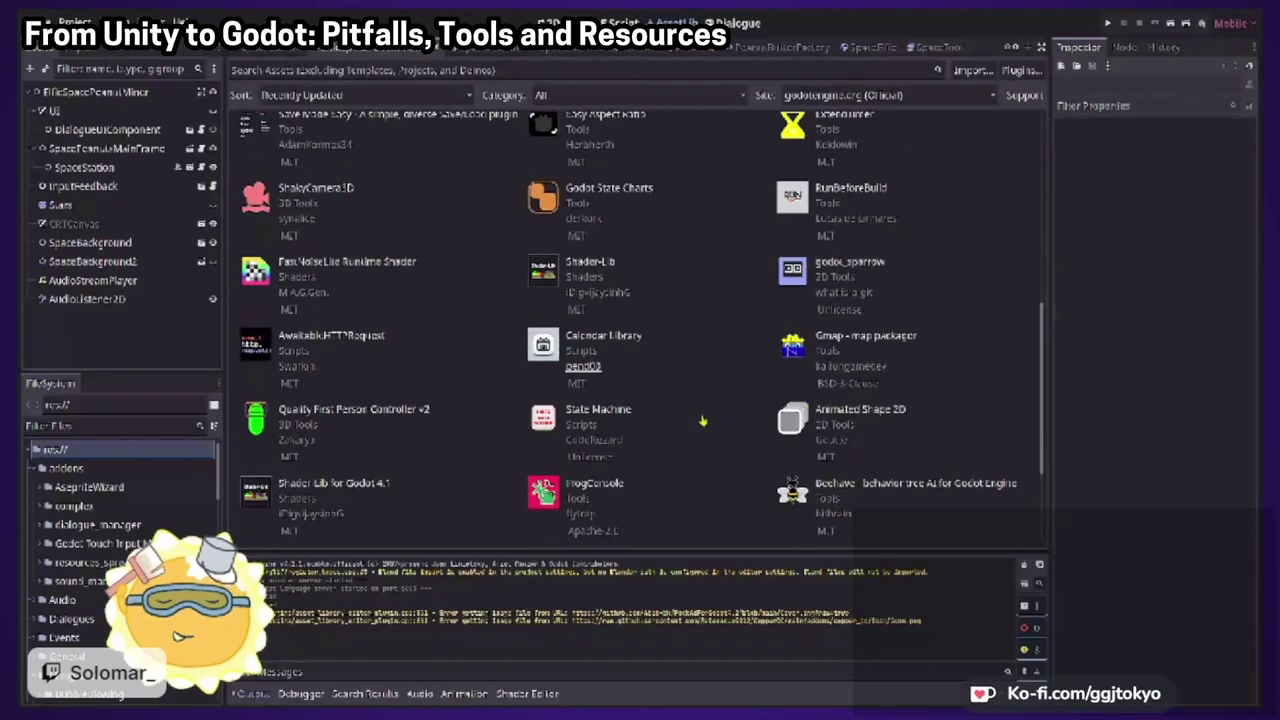
pyautogui.scroll(-2, 703, 421)
pyautogui.scroll(-1, 703, 425)
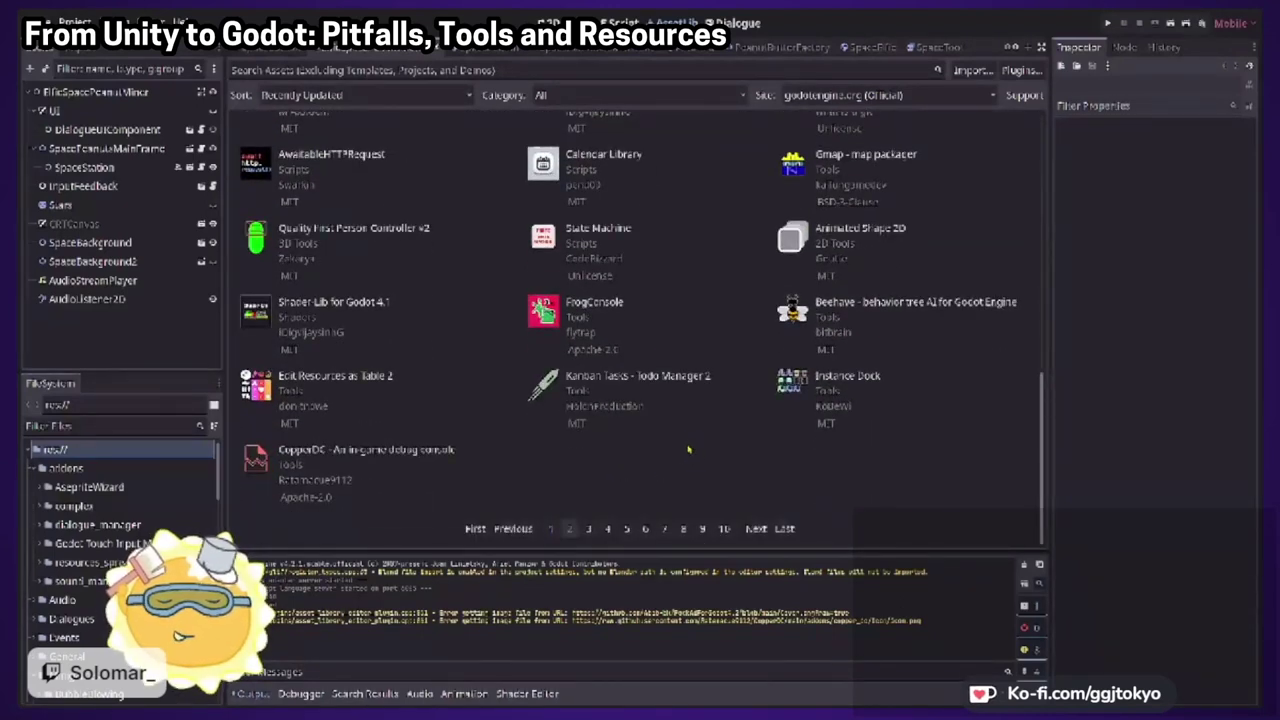
pyautogui.scroll(4, 700, 470)
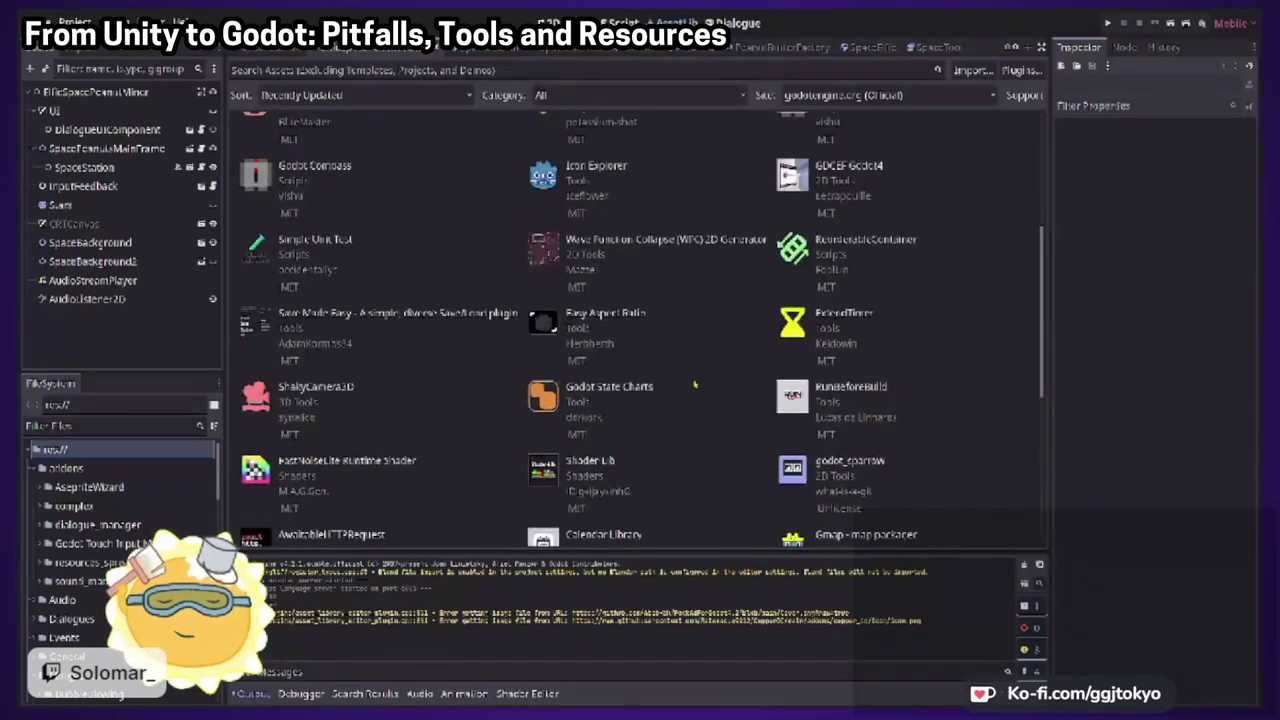
pyautogui.scroll(1, 674, 391)
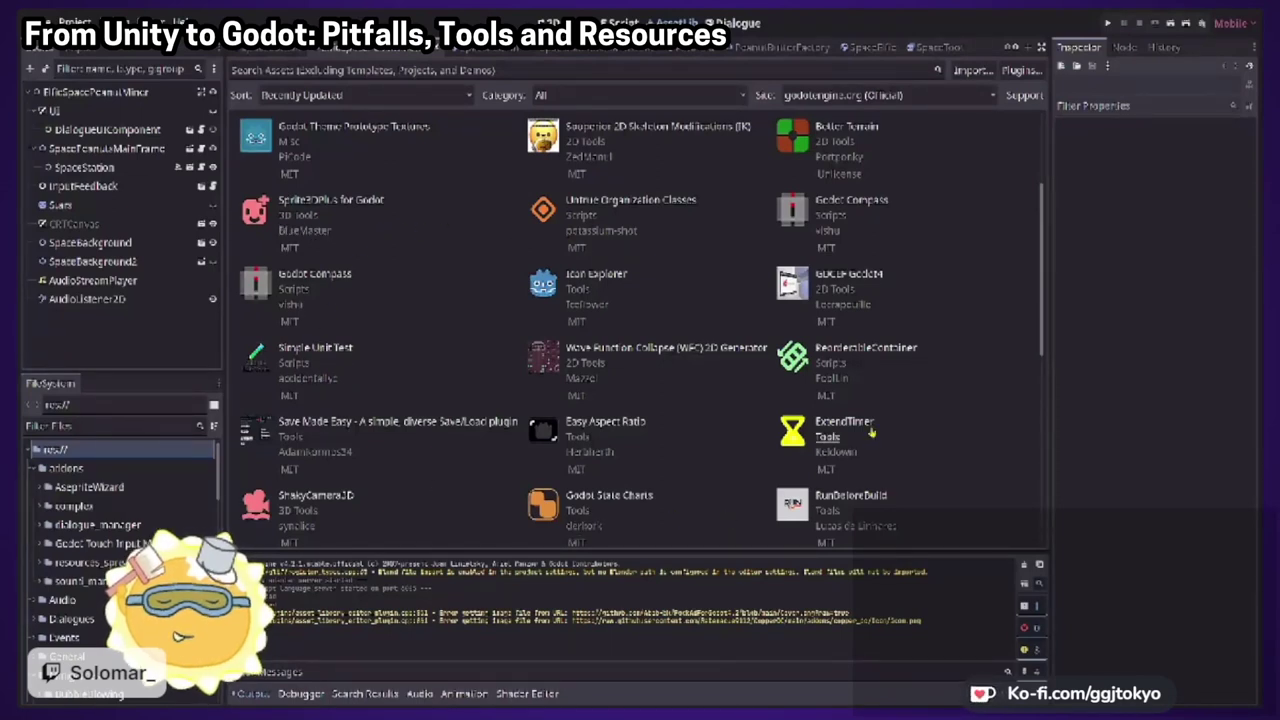
pyautogui.scroll(5, 788, 452)
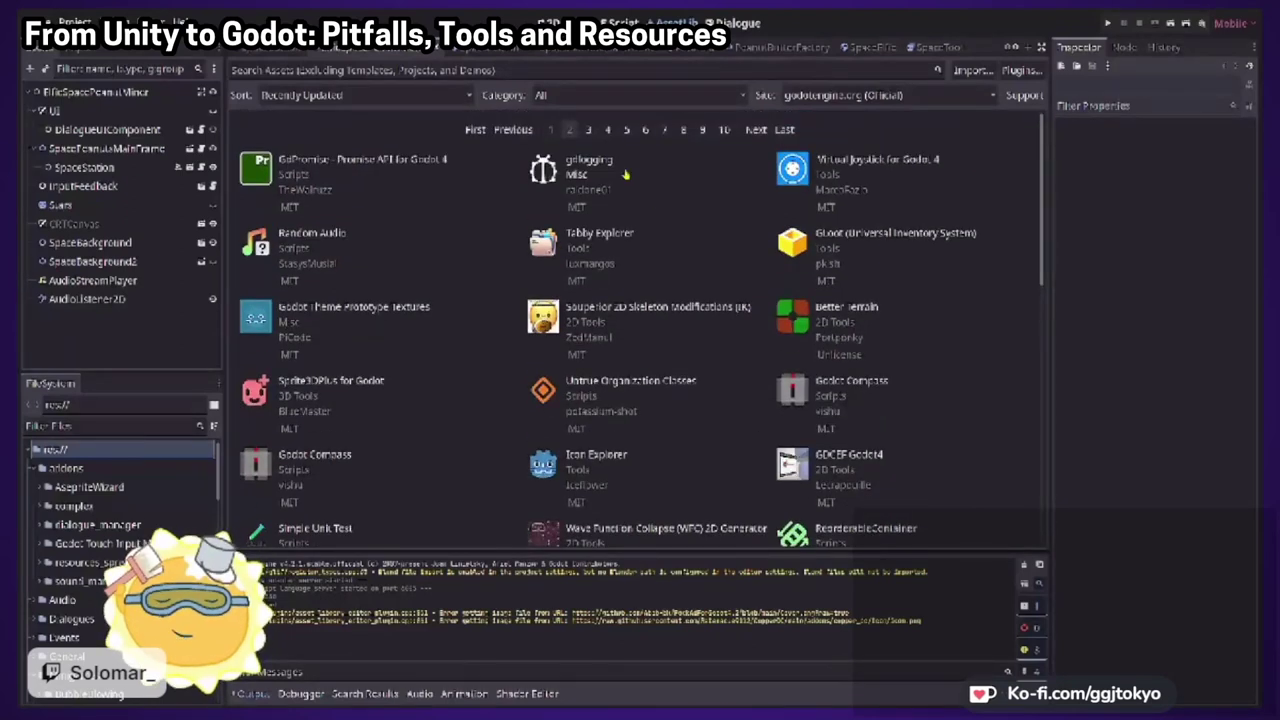
# Open page 3 of the recently updated assets and look over its entries
pyautogui.click(590, 130)
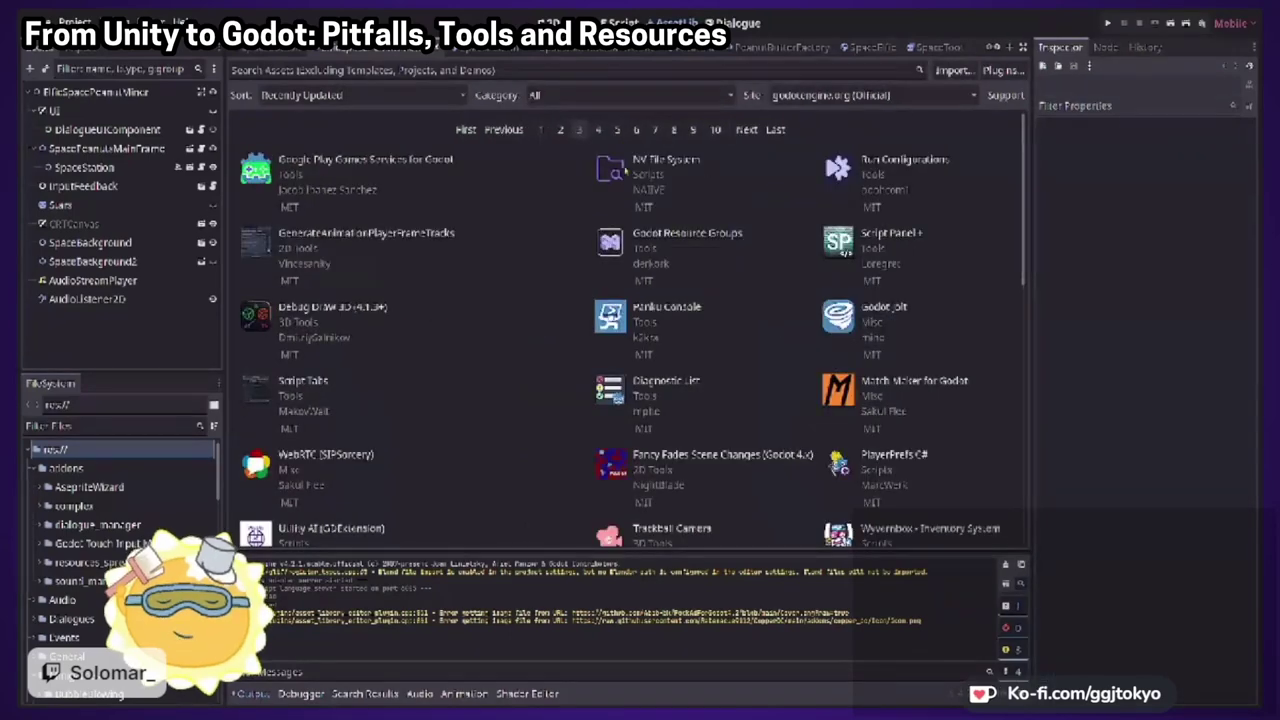
pyautogui.scroll(-3, 577, 467)
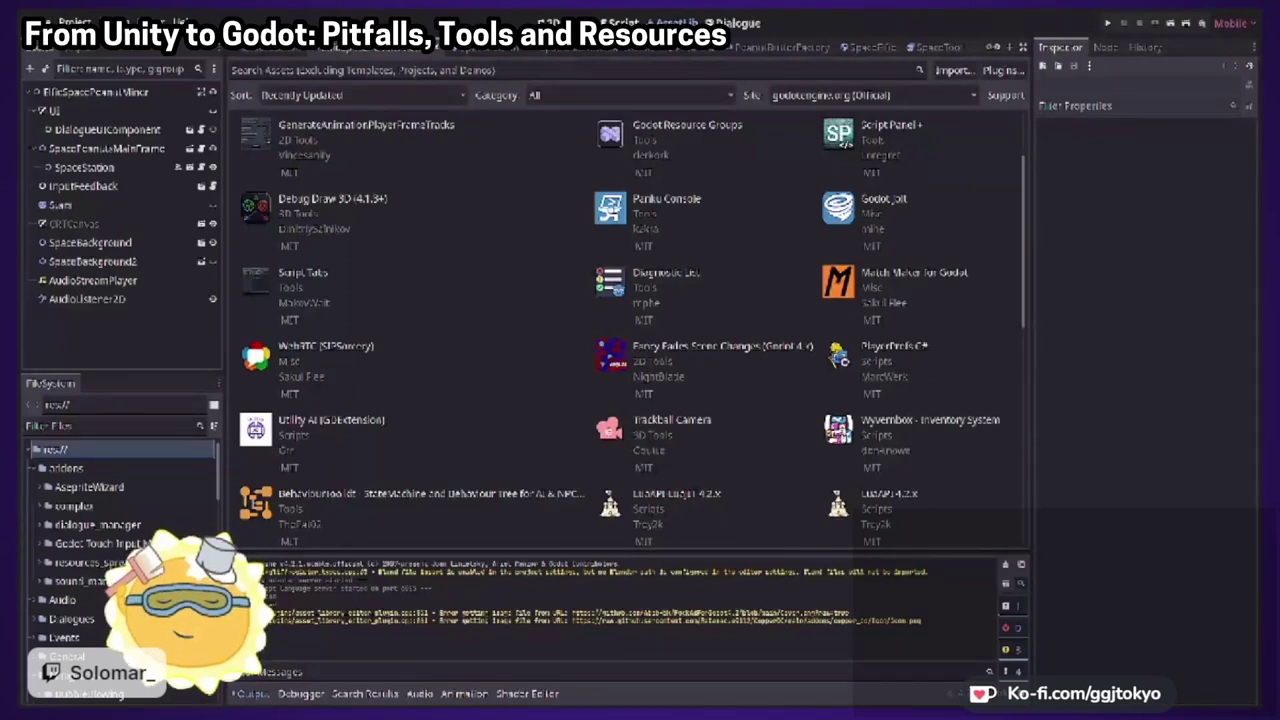
pyautogui.click(575, 70)
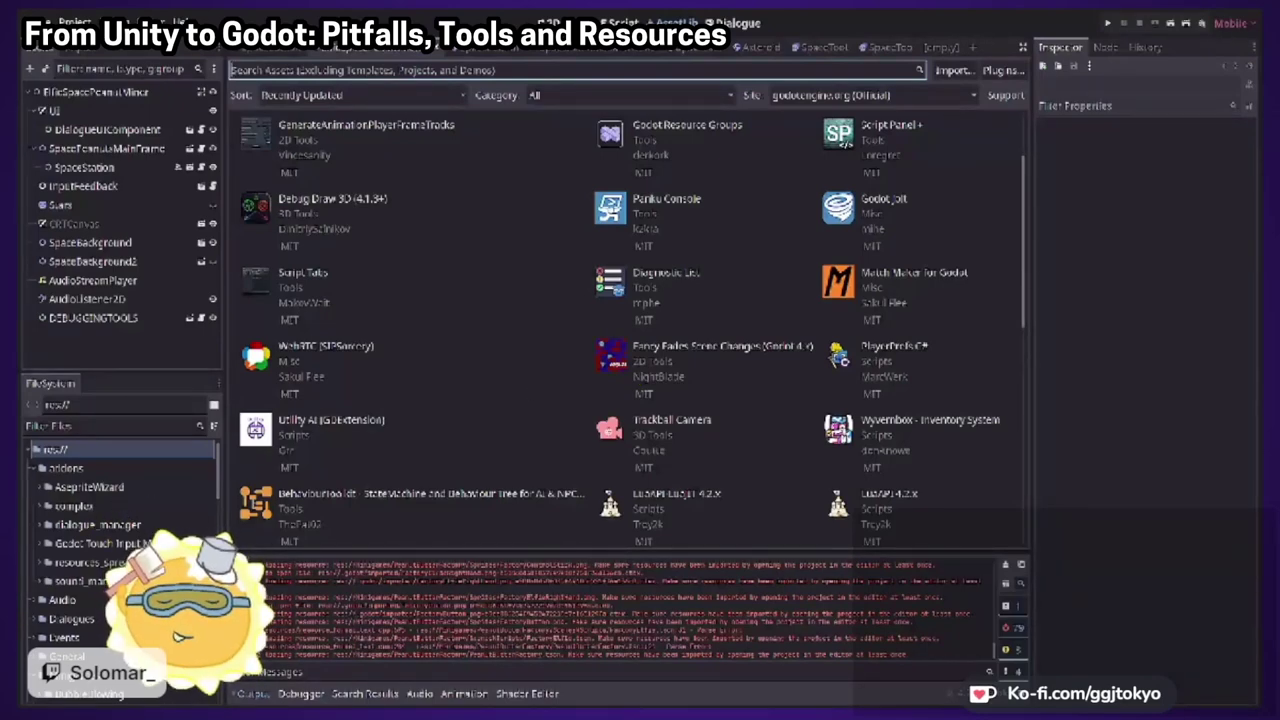
# Collapse the addons folder, open the PeanutButterFactory scene from its Minigames folder and run that scene
pyautogui.click(32, 466)
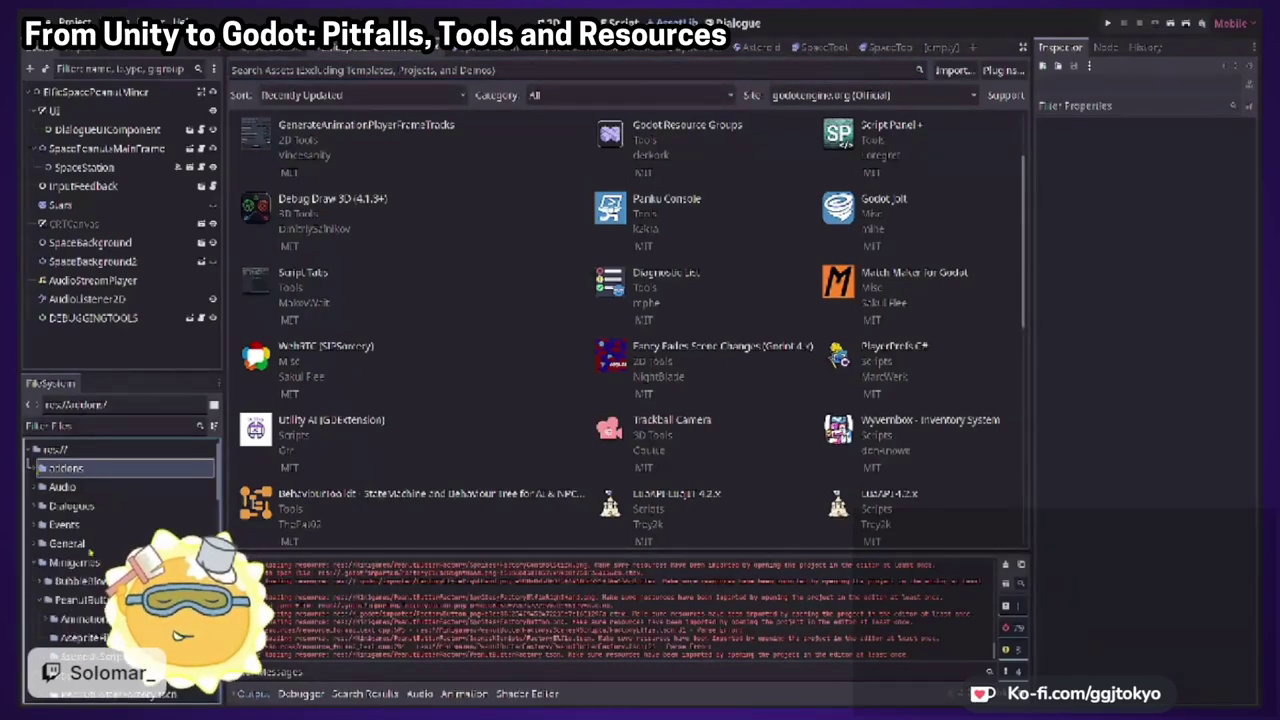
pyautogui.click(75, 599)
pyautogui.scroll(-3, 120, 510)
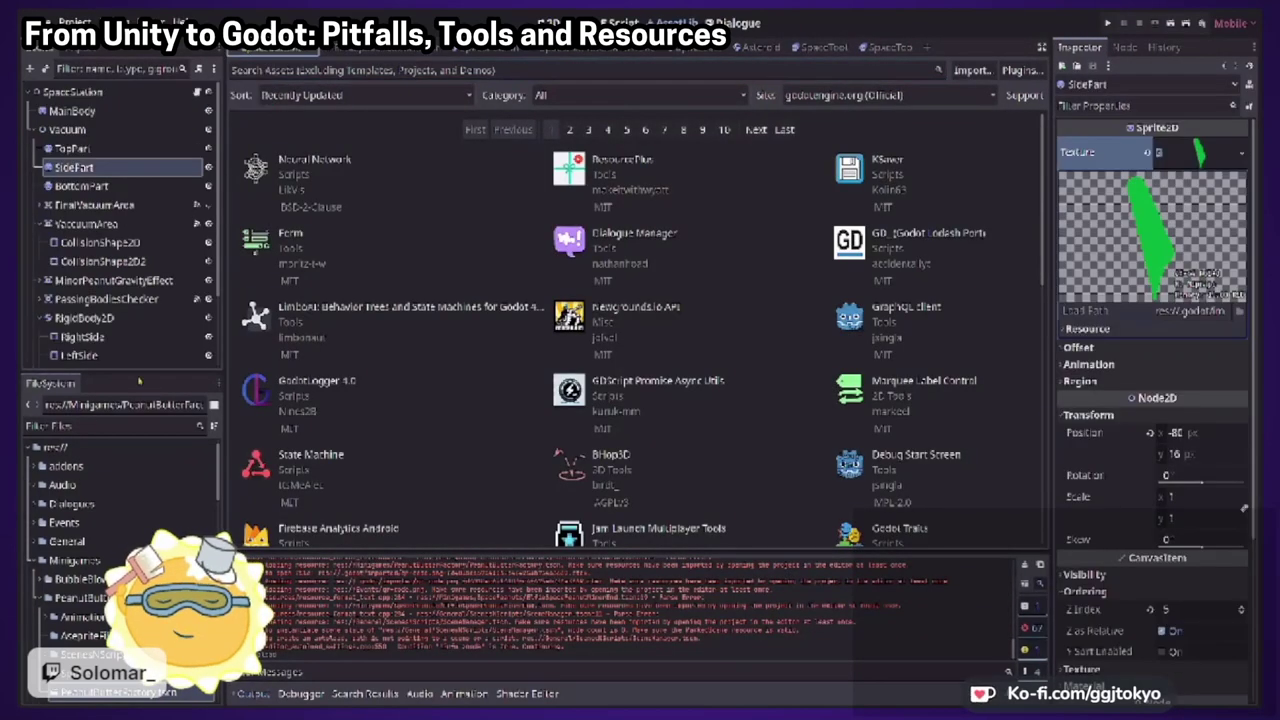
pyautogui.doubleClick(143, 692)
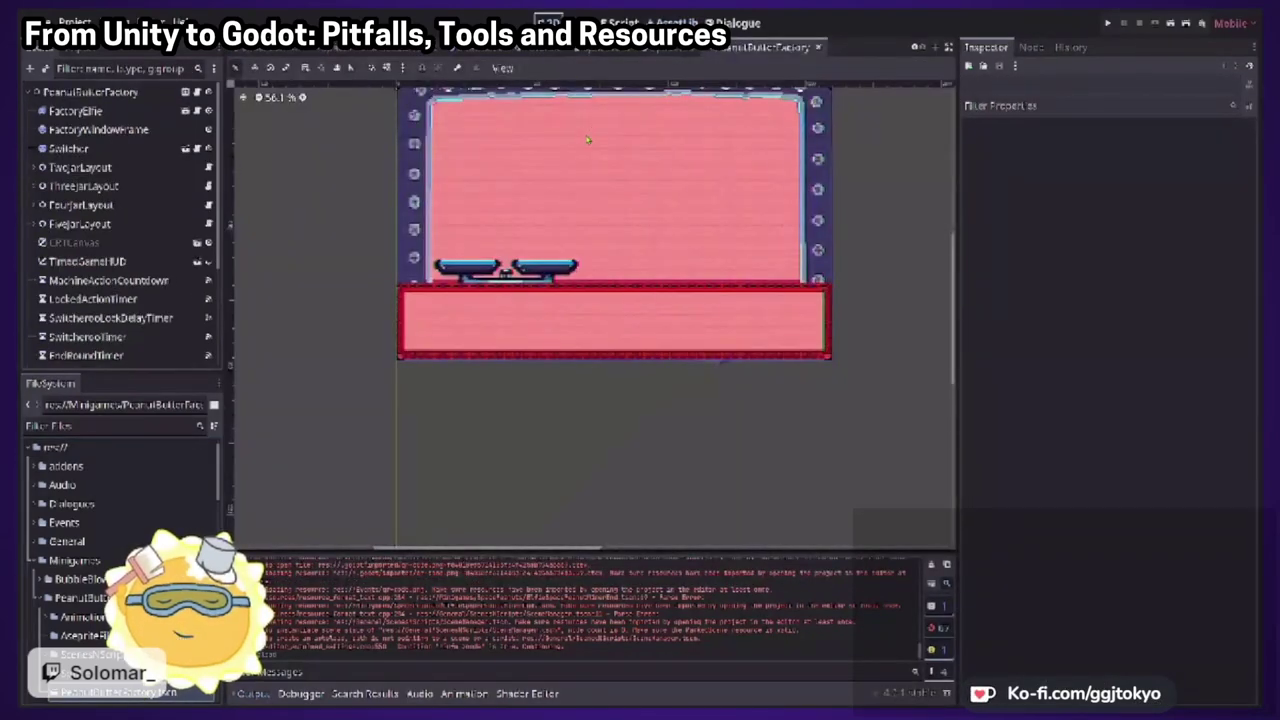
pyautogui.press('F6')
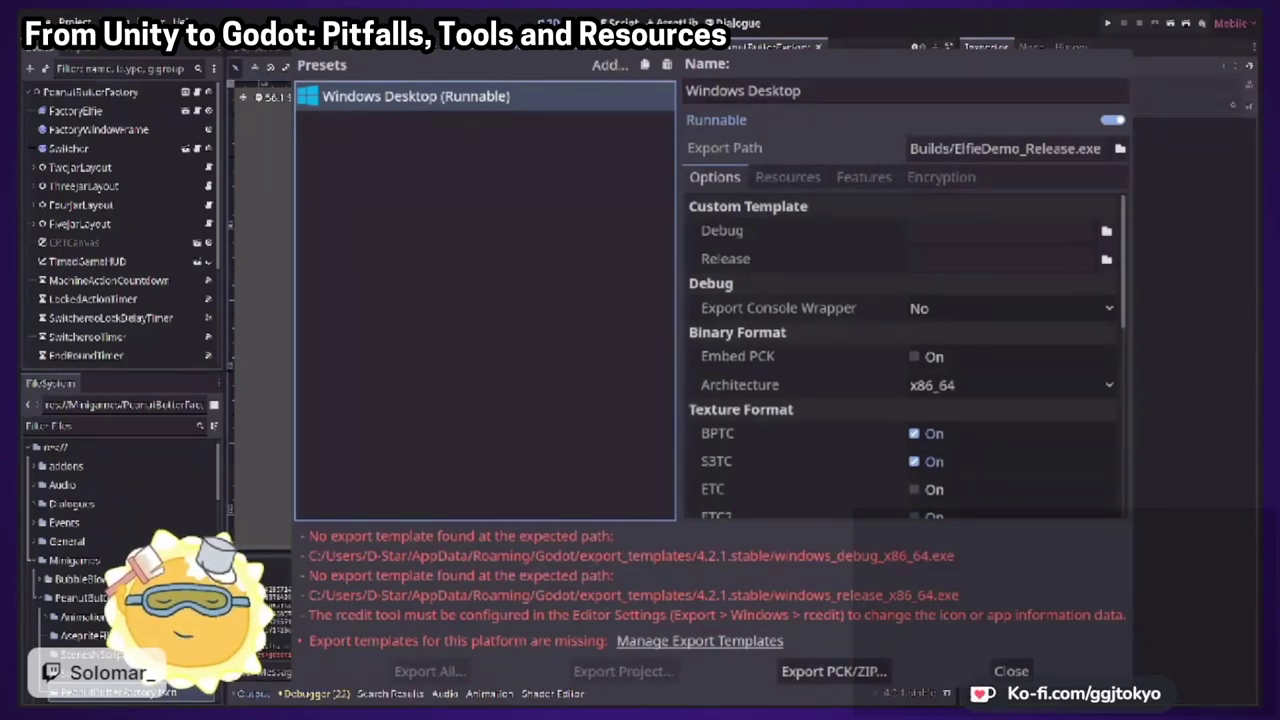
# Open the export template manager and download and install the 4.2.1.stable templates from the best available mirror
pyautogui.click(706, 642)
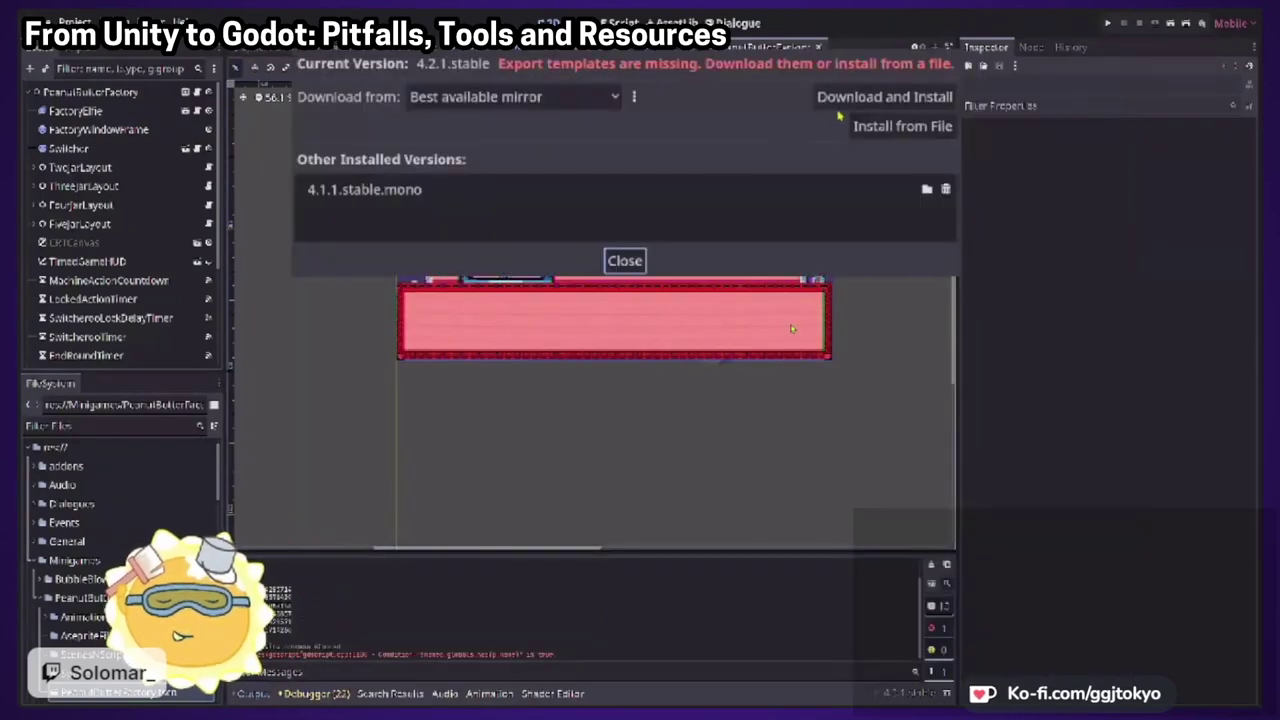
pyautogui.click(585, 104)
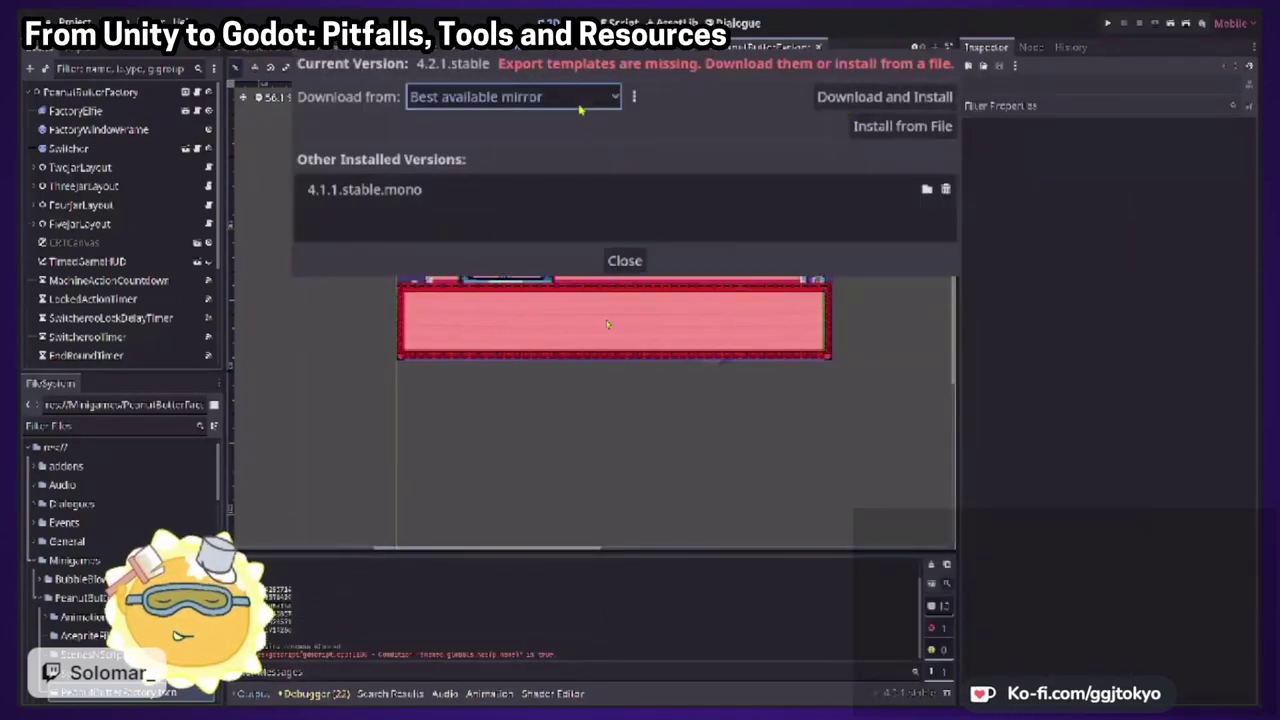
pyautogui.click(866, 100)
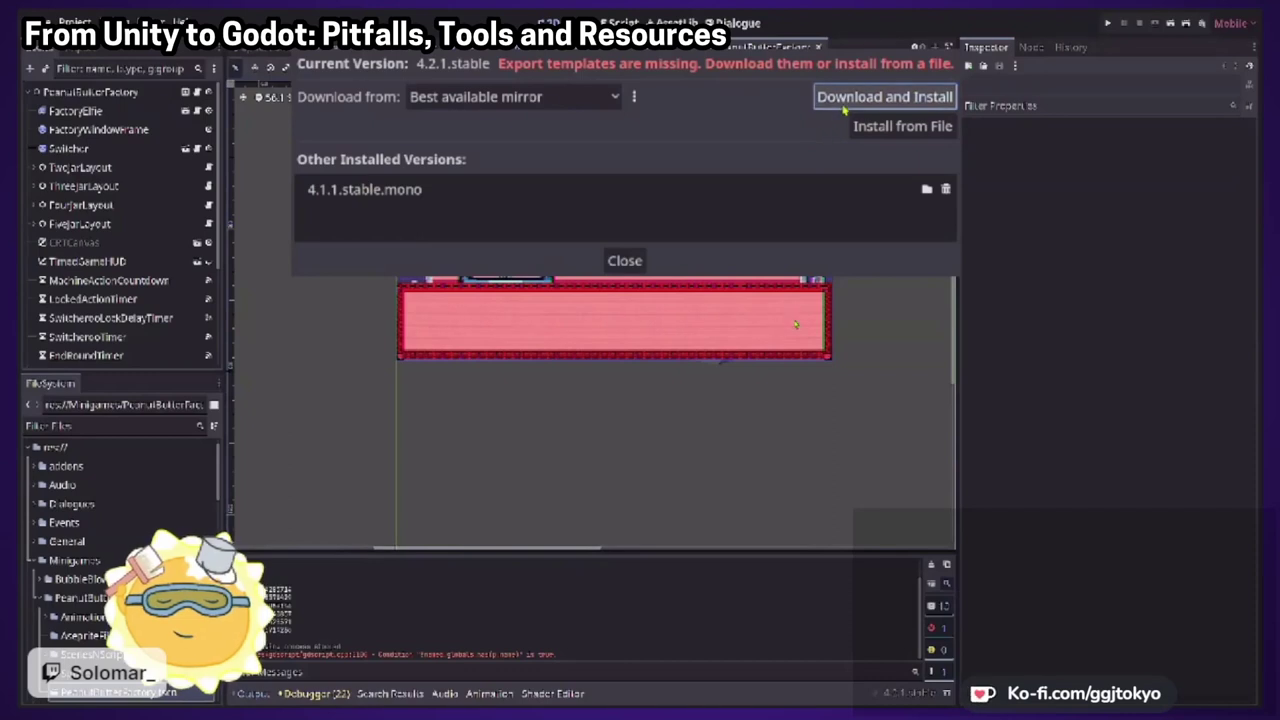
pyautogui.click(845, 108)
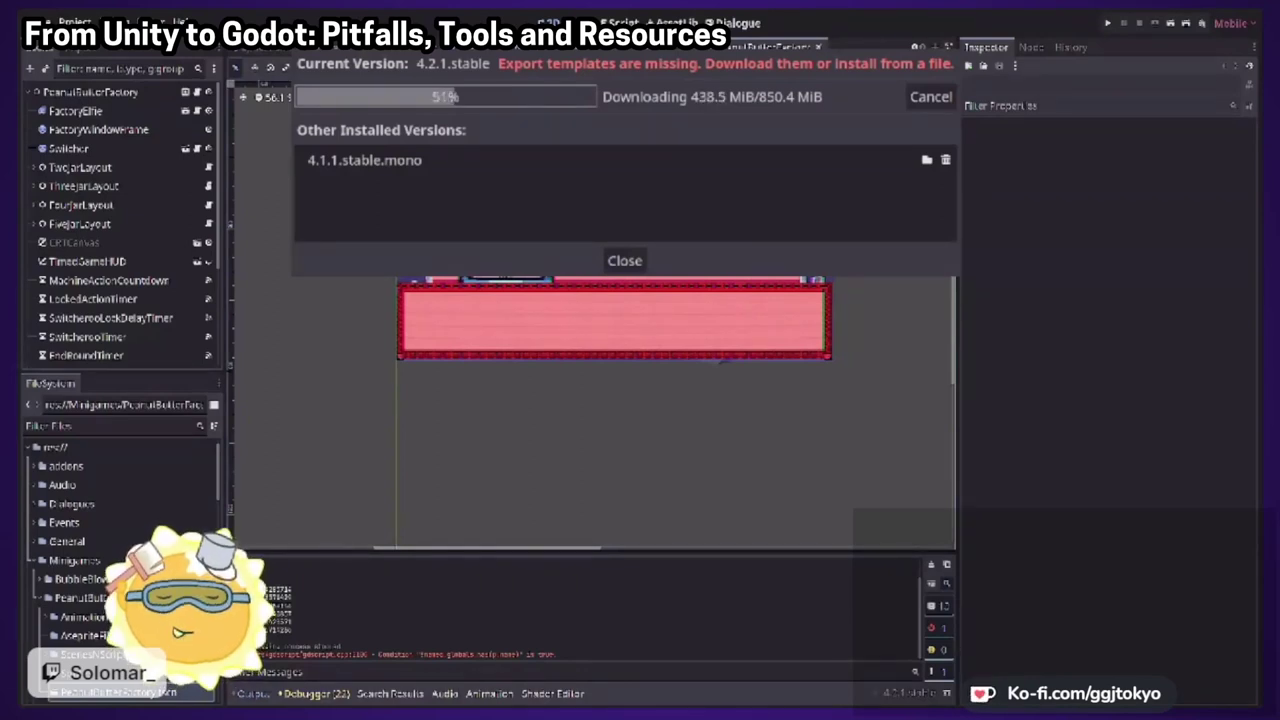
pyautogui.moveTo(625, 35); pyautogui.dragTo(620, 342)
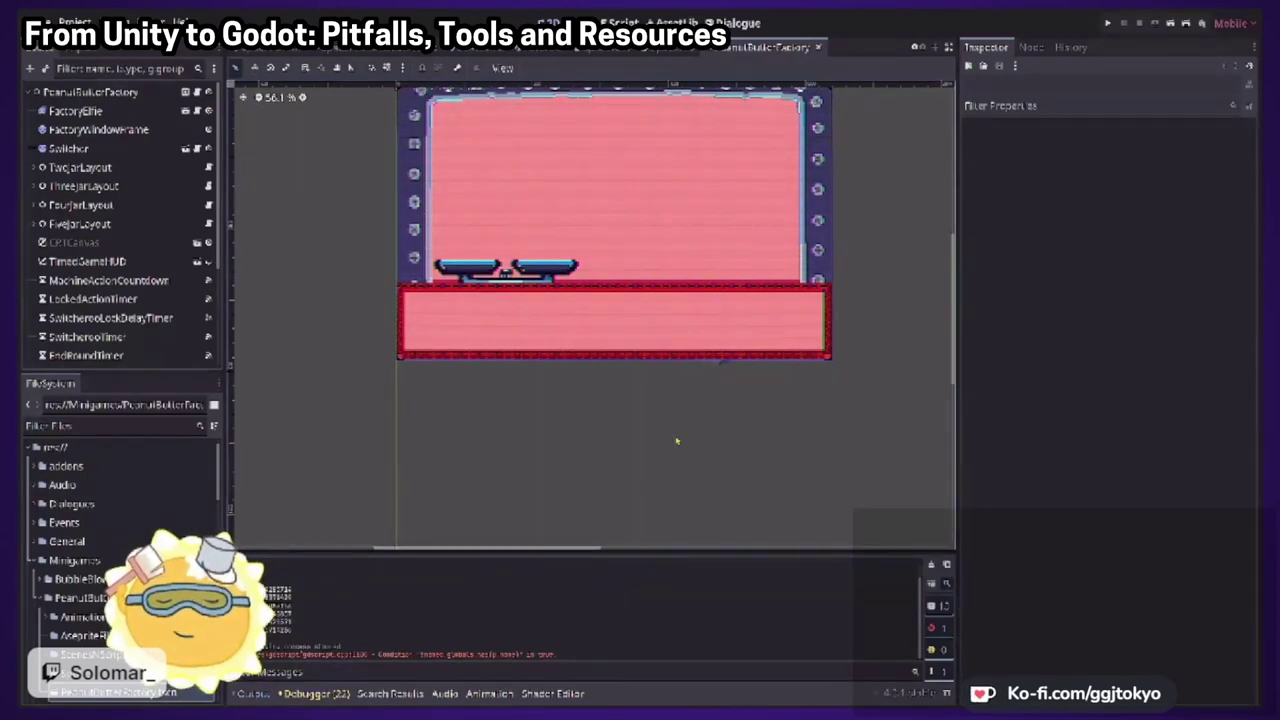
# Show the groups that the PeanutButterFactory root node belongs to
pyautogui.click(1022, 55)
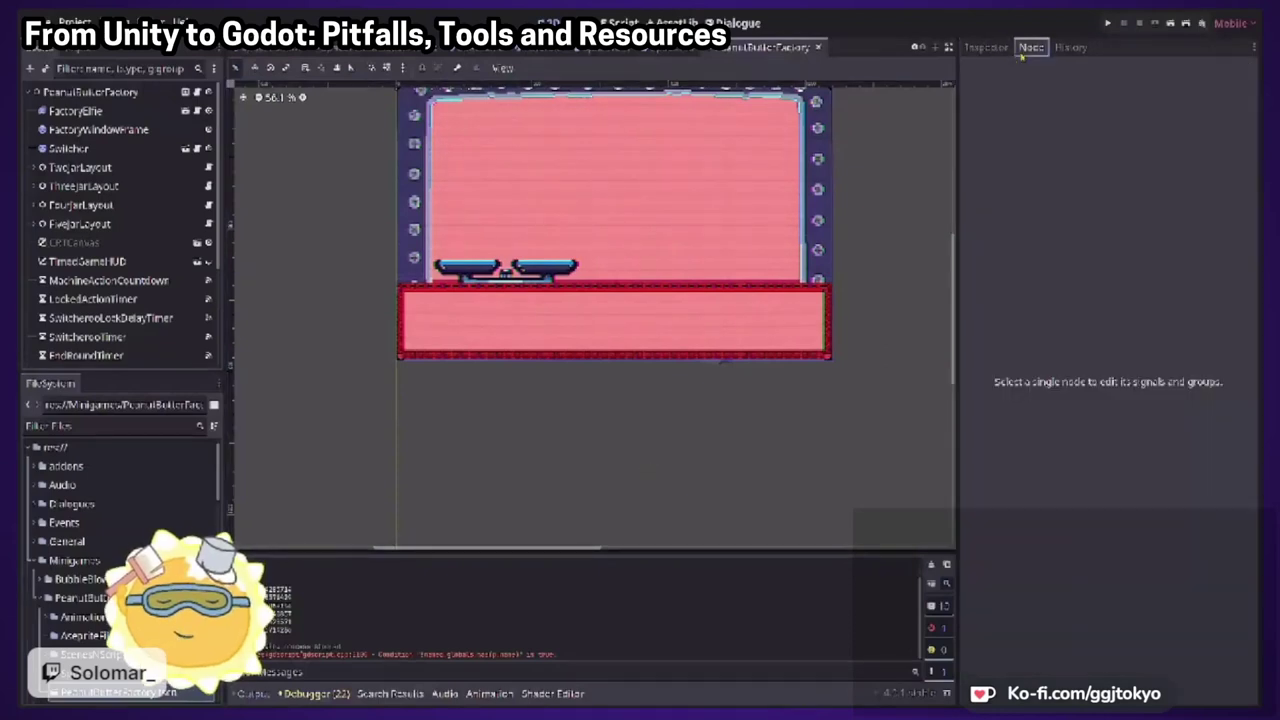
pyautogui.click(90, 91)
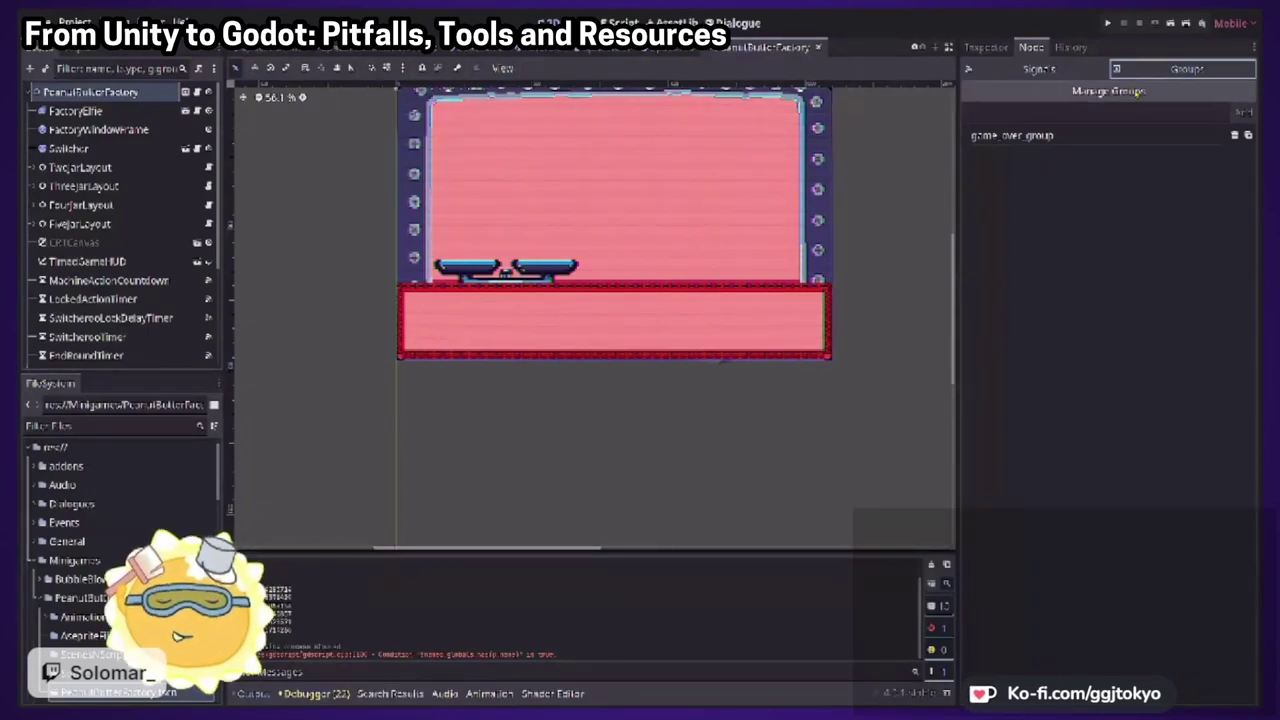
pyautogui.click(1137, 92)
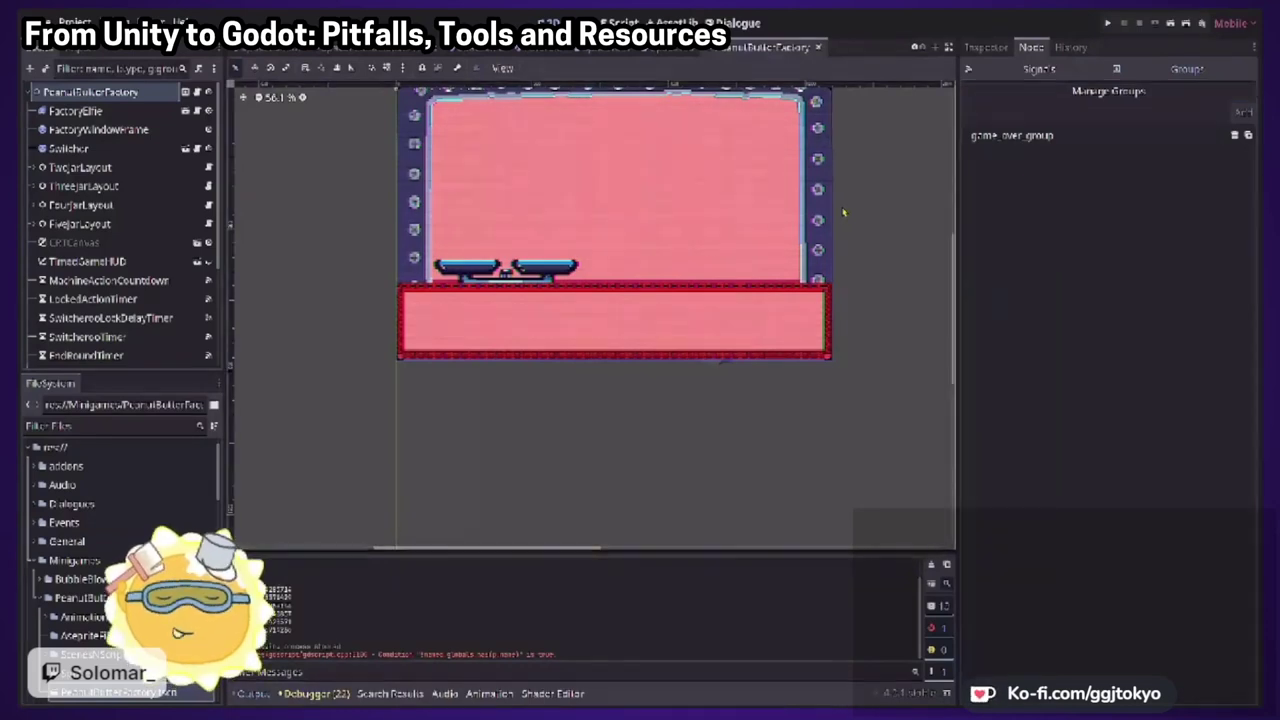
# Review the PeanutButterFactory node's exported properties and the variable declarations at the top of its script, and return to the 2D view
pyautogui.click(985, 47)
pyautogui.scroll(-2, 1062, 295)
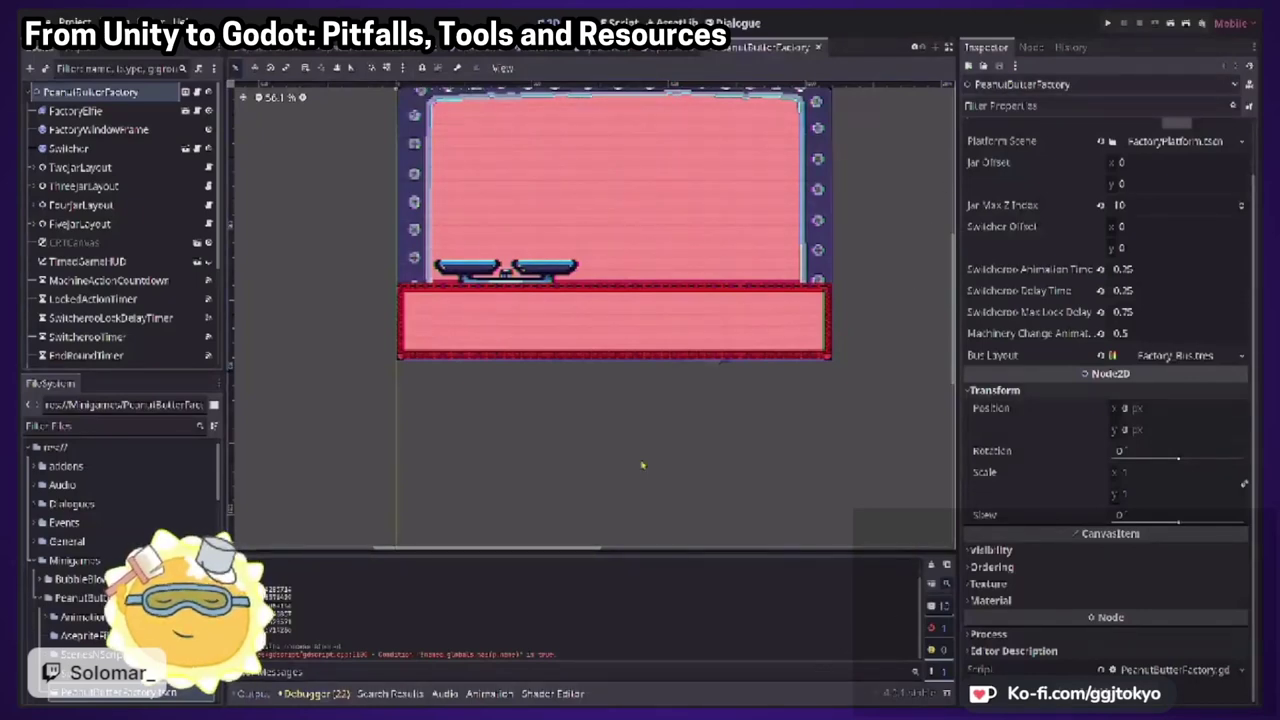
pyautogui.hotkey('ctrl', 'F3')
pyautogui.scroll(8, 537, 212)
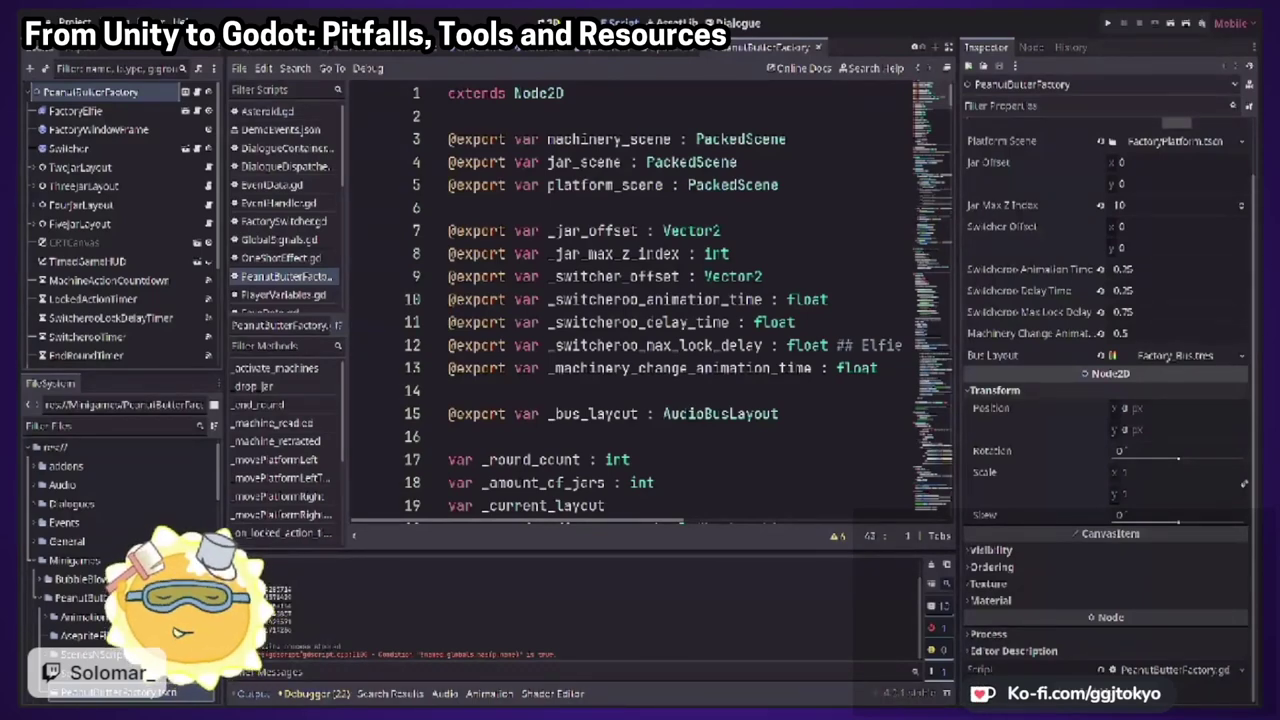
pyautogui.hotkey('ctrl', 'F1')
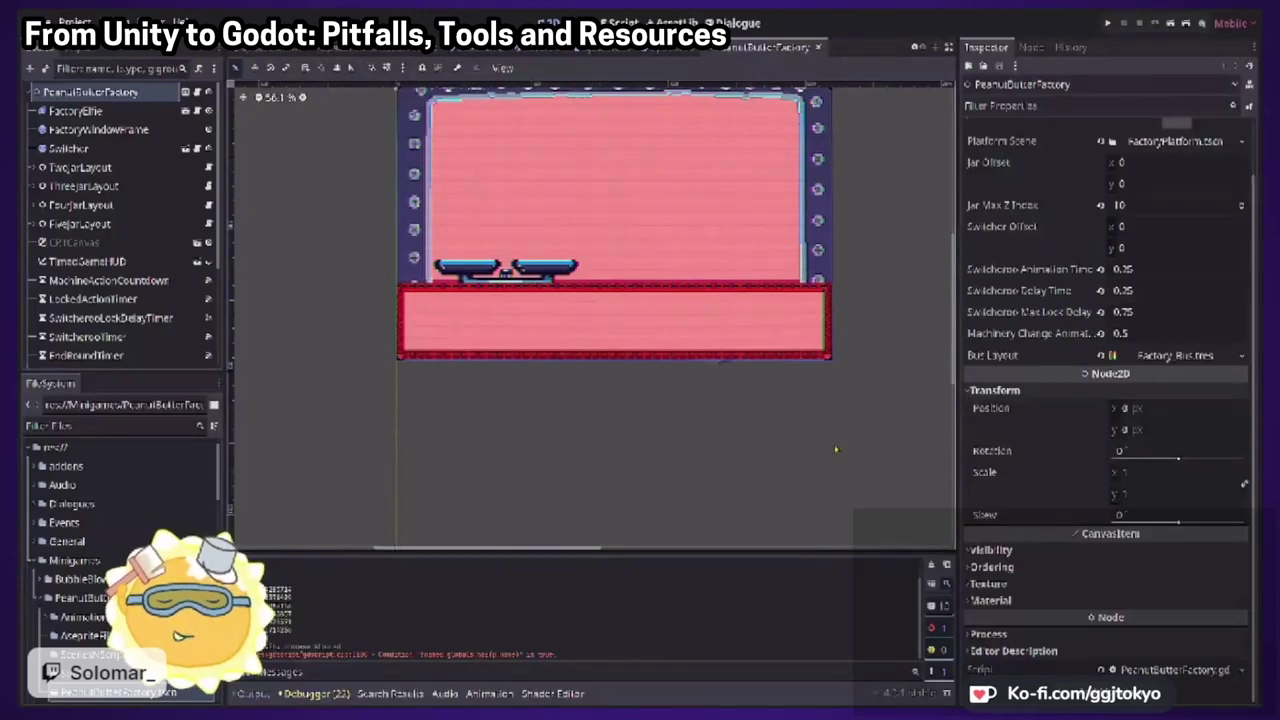
pyautogui.click(620, 22)
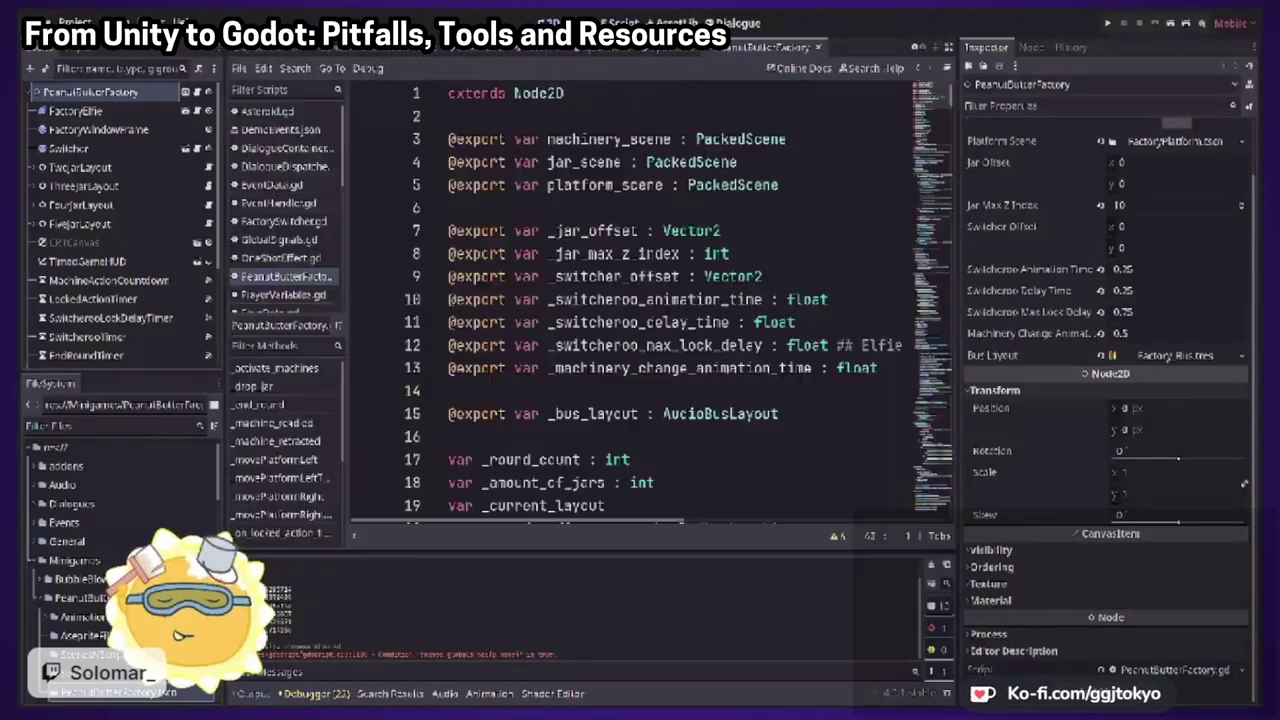
pyautogui.doubleClick(480, 162)
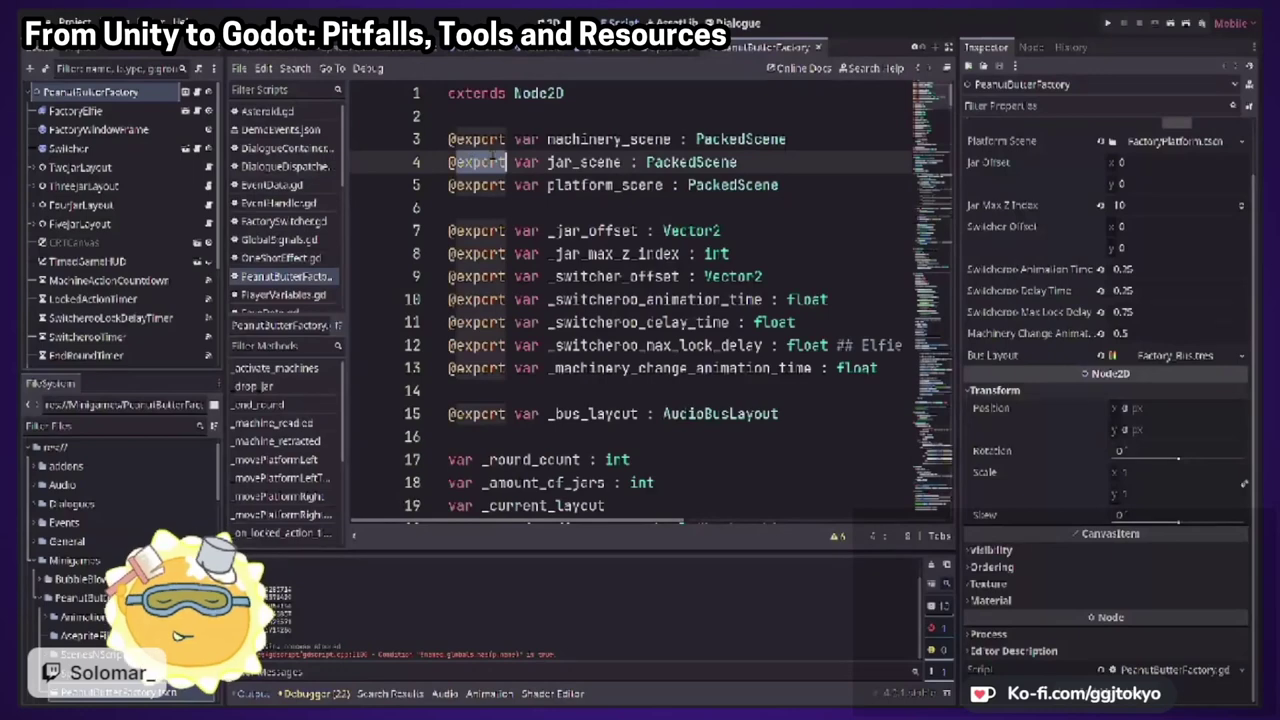
pyautogui.click(500, 162)
pyautogui.doubleClick(690, 162)
pyautogui.doubleClick(734, 185)
pyautogui.doubleClick(712, 162)
pyautogui.doubleClick(740, 139)
pyautogui.doubleClick(706, 162)
pyautogui.doubleClick(721, 185)
pyautogui.click(703, 162)
pyautogui.doubleClick(722, 139)
pyautogui.doubleClick(710, 162)
pyautogui.doubleClick(725, 185)
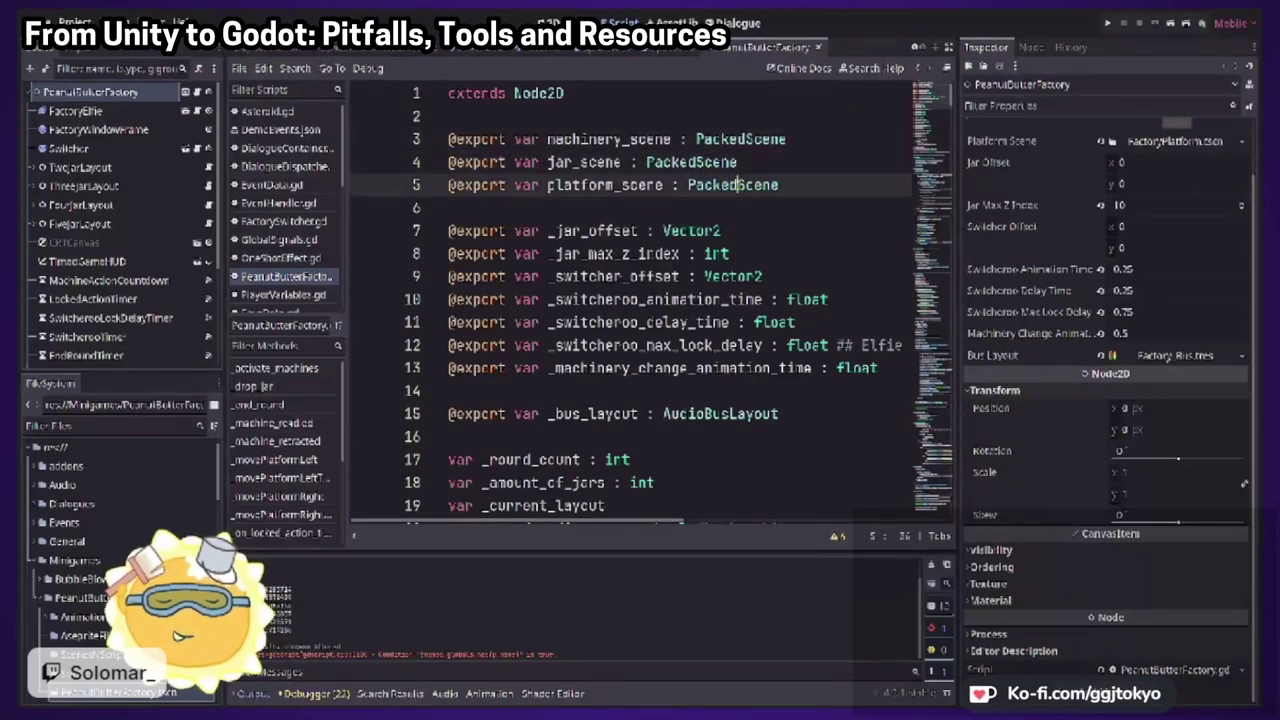
pyautogui.click(718, 162)
pyautogui.doubleClick(740, 139)
pyautogui.doubleClick(691, 162)
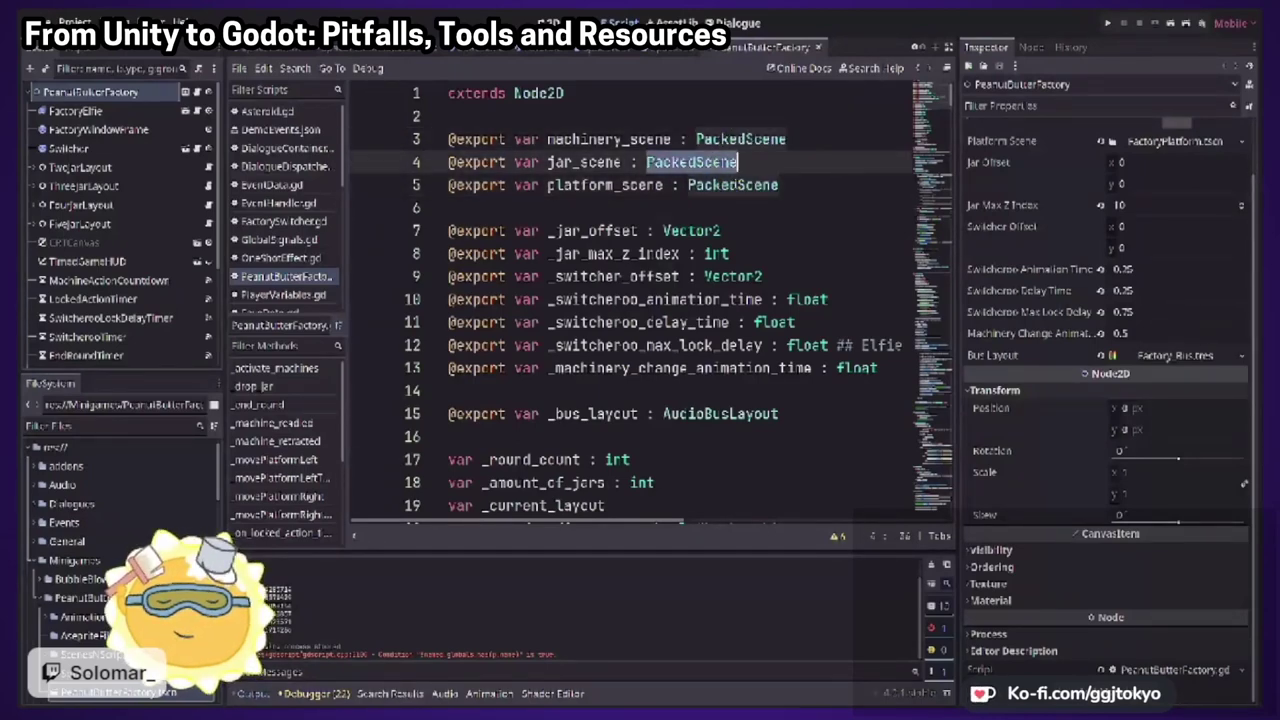
pyautogui.doubleClick(733, 185)
pyautogui.click(737, 185)
pyautogui.click(548, 22)
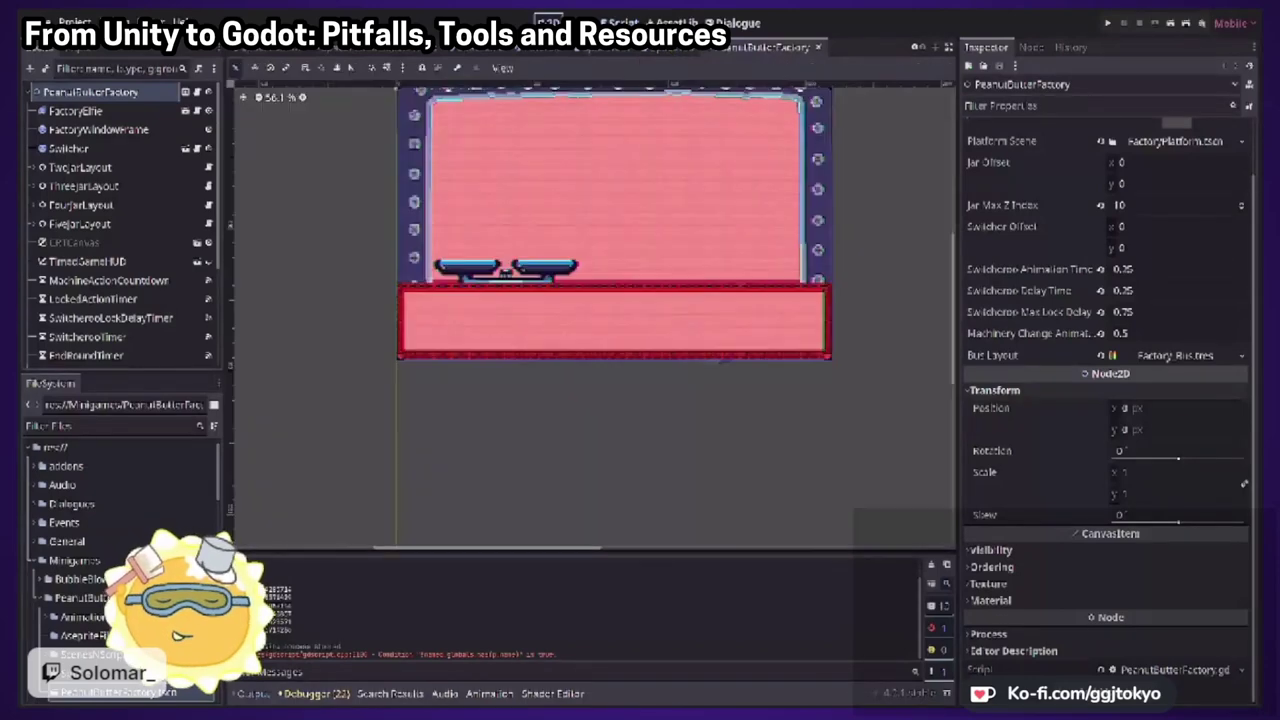
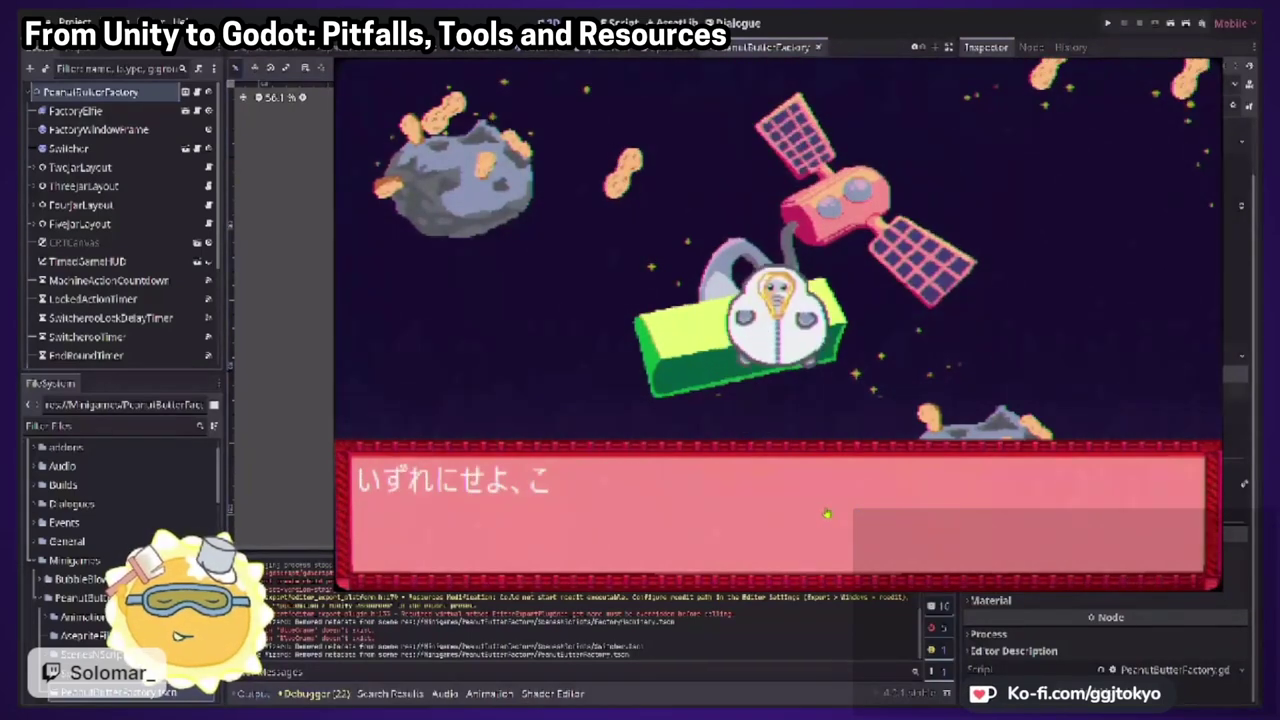
# Advance the dialogue in the running game and stop the game
pyautogui.click(590, 511)
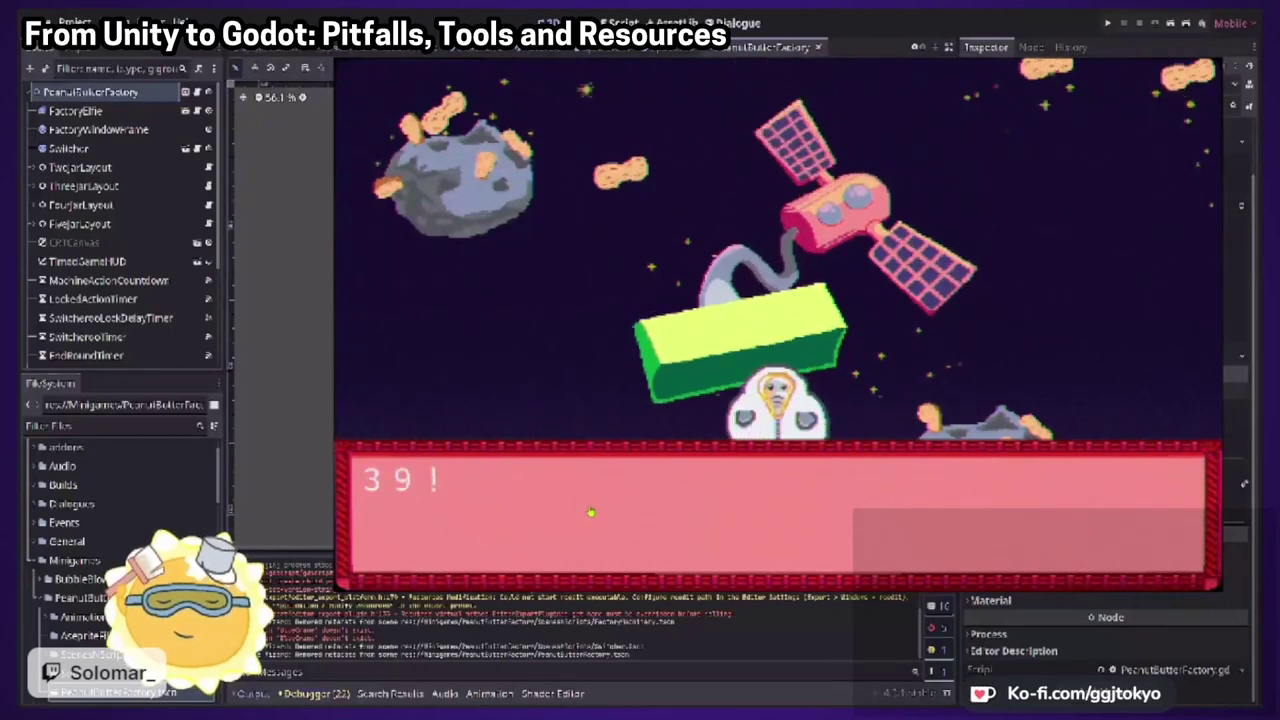
pyautogui.click(646, 523)
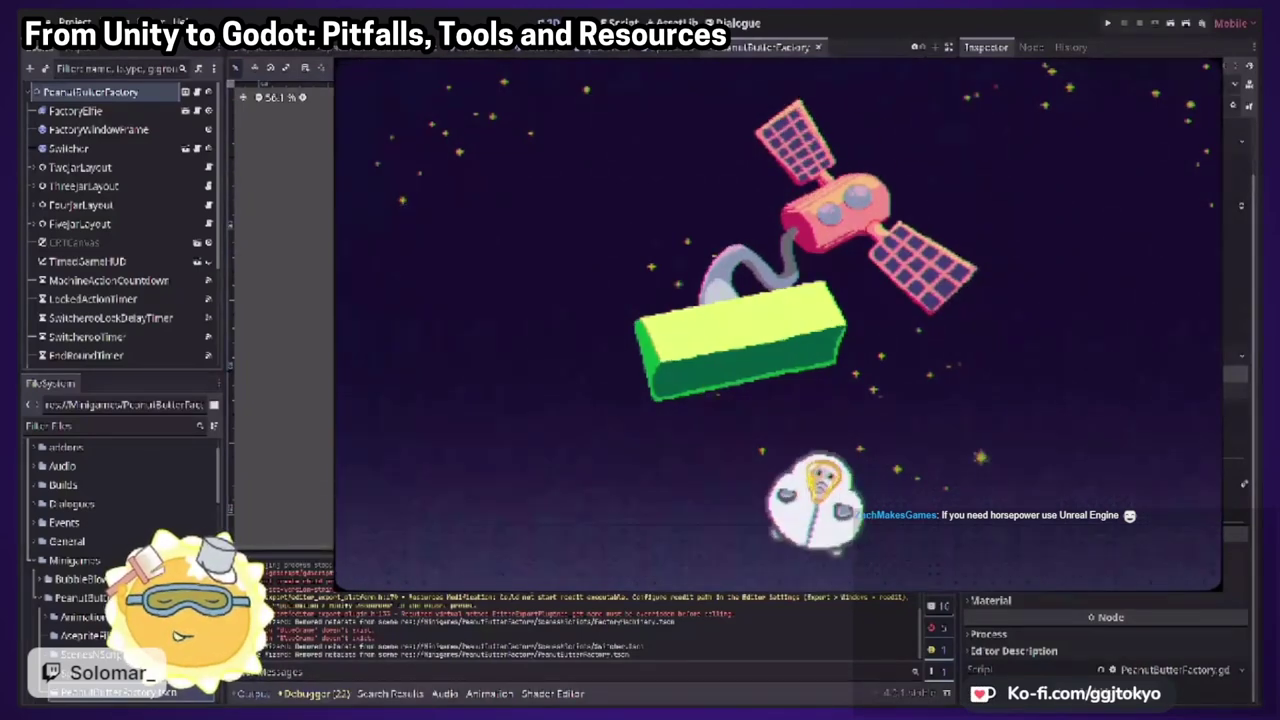
pyautogui.press('F8')
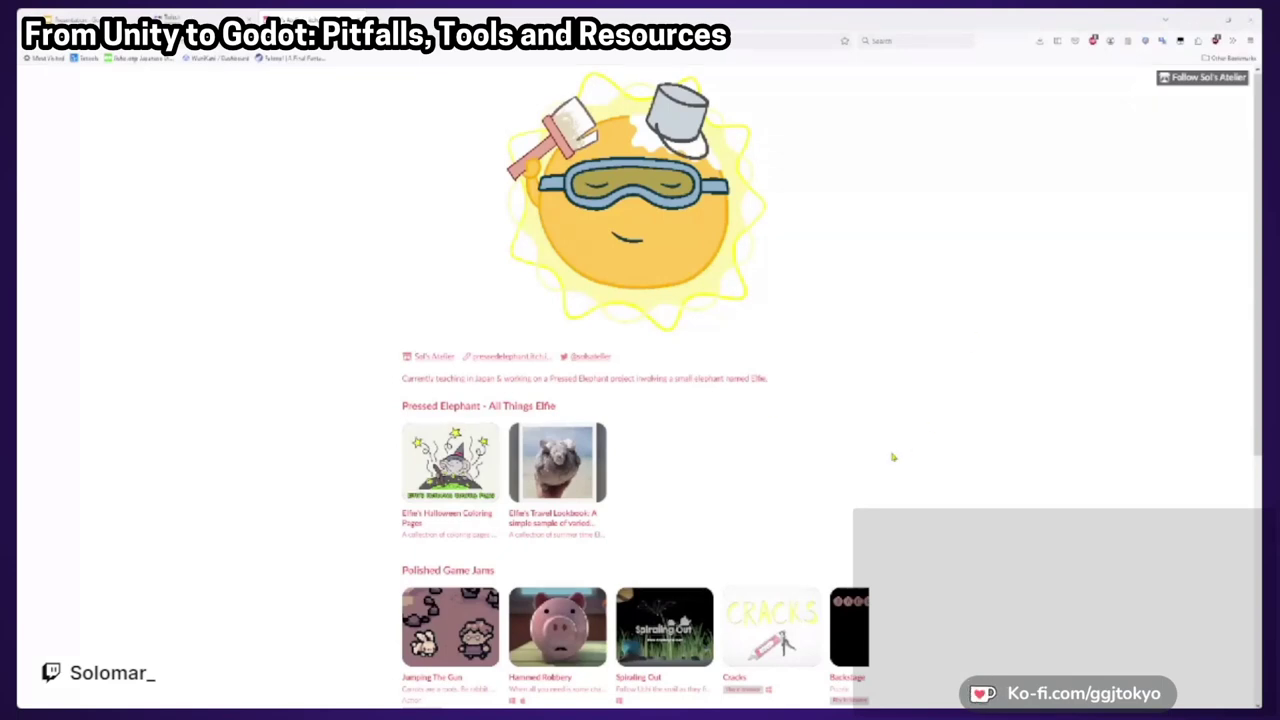
# Switch to the browser, look over the Sol's Atelier itch.io page and post its address in the Twitch stream chat
pyautogui.scroll(-3, 952, 451)
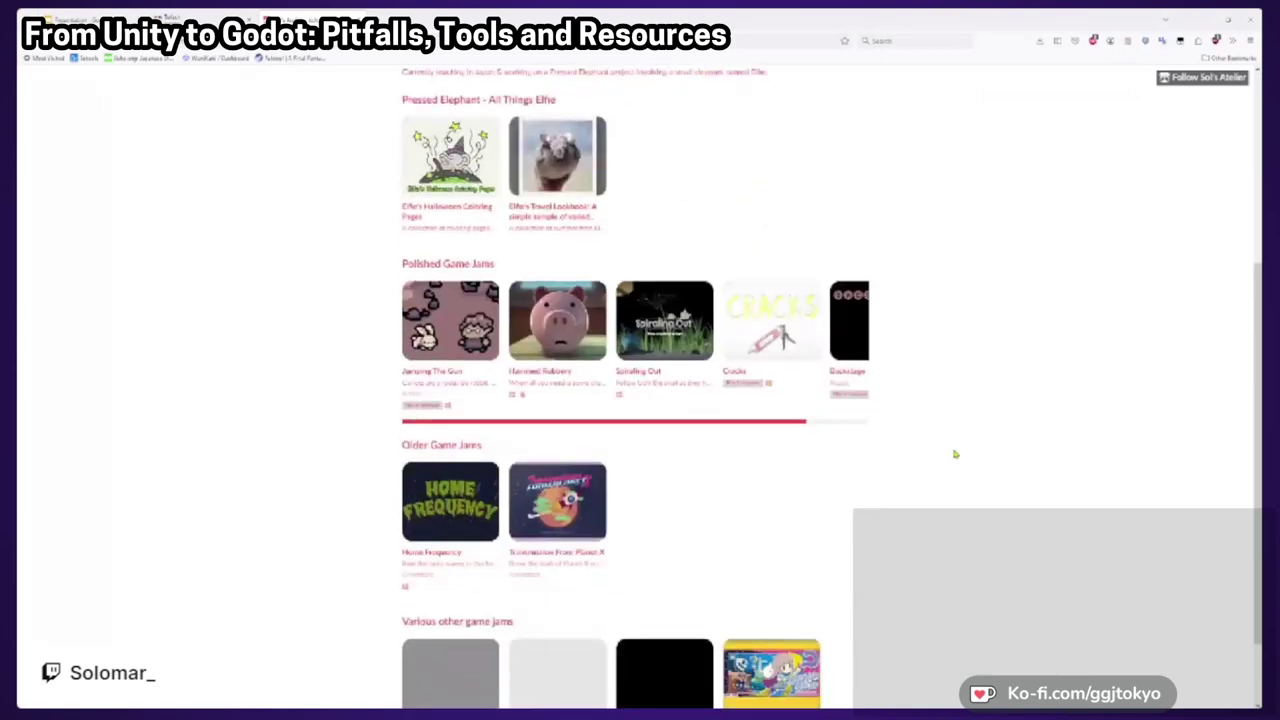
pyautogui.scroll(2, 960, 440)
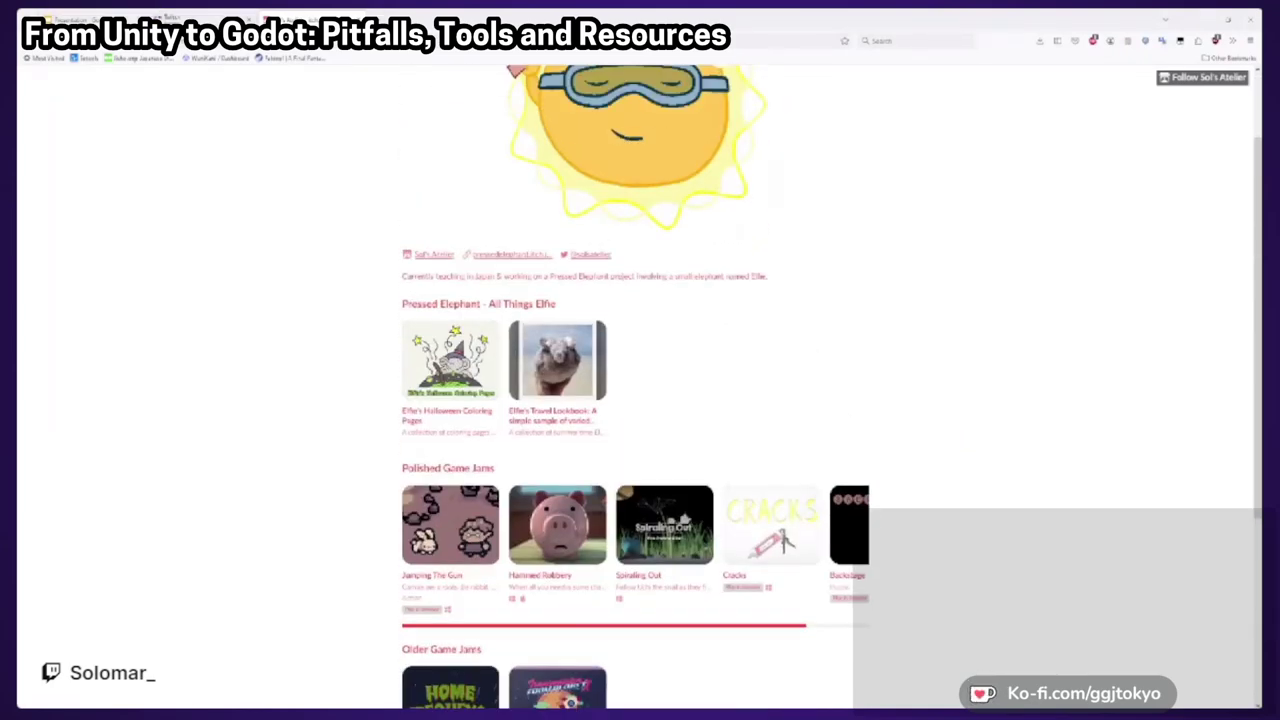
pyautogui.click(230, 40)
pyautogui.click(300, 20)
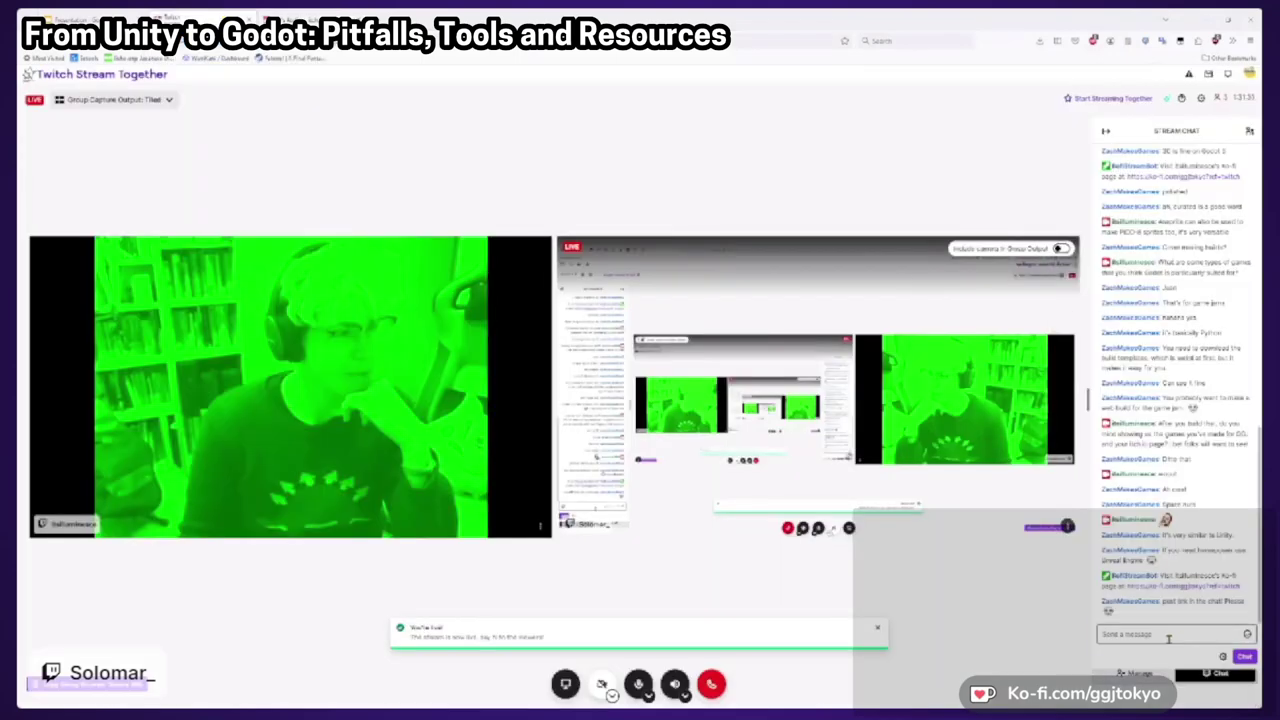
pyautogui.press('Return')
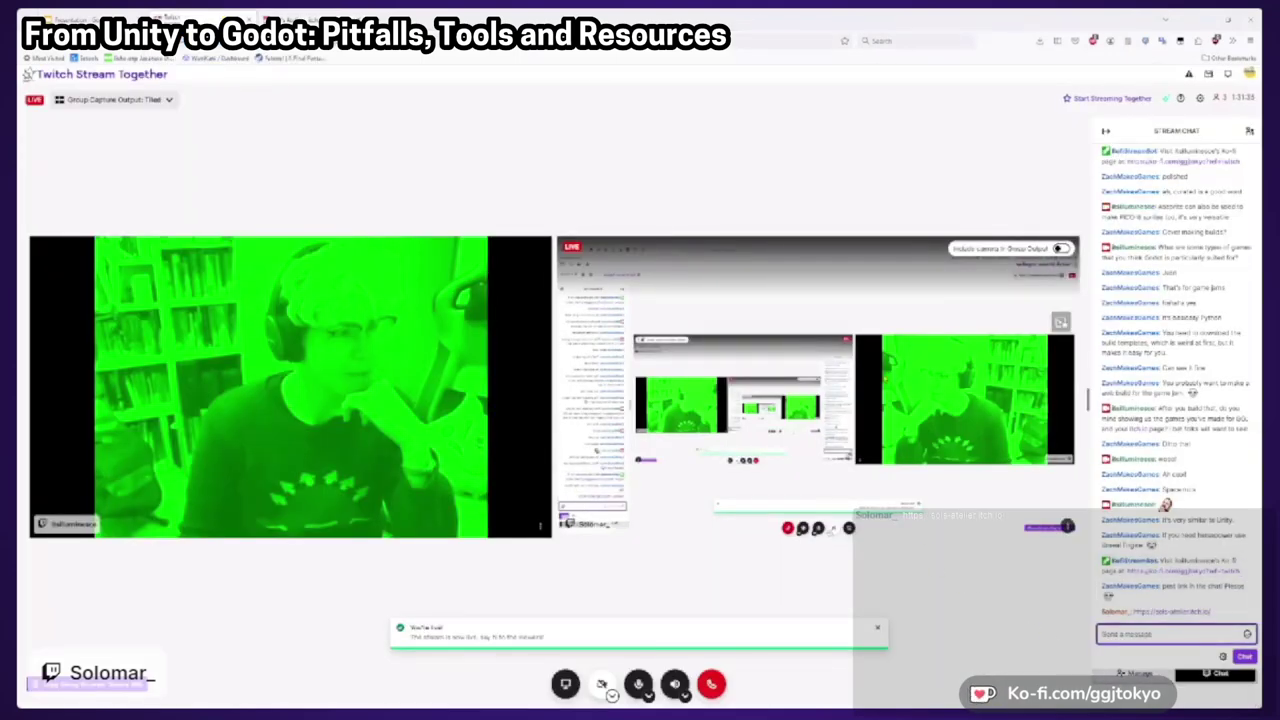
# Return to the Sol's Atelier page and open its "Pressed Elephant - All Things Elfie" collection
pyautogui.click(343, 15)
pyautogui.scroll(1, 700, 370)
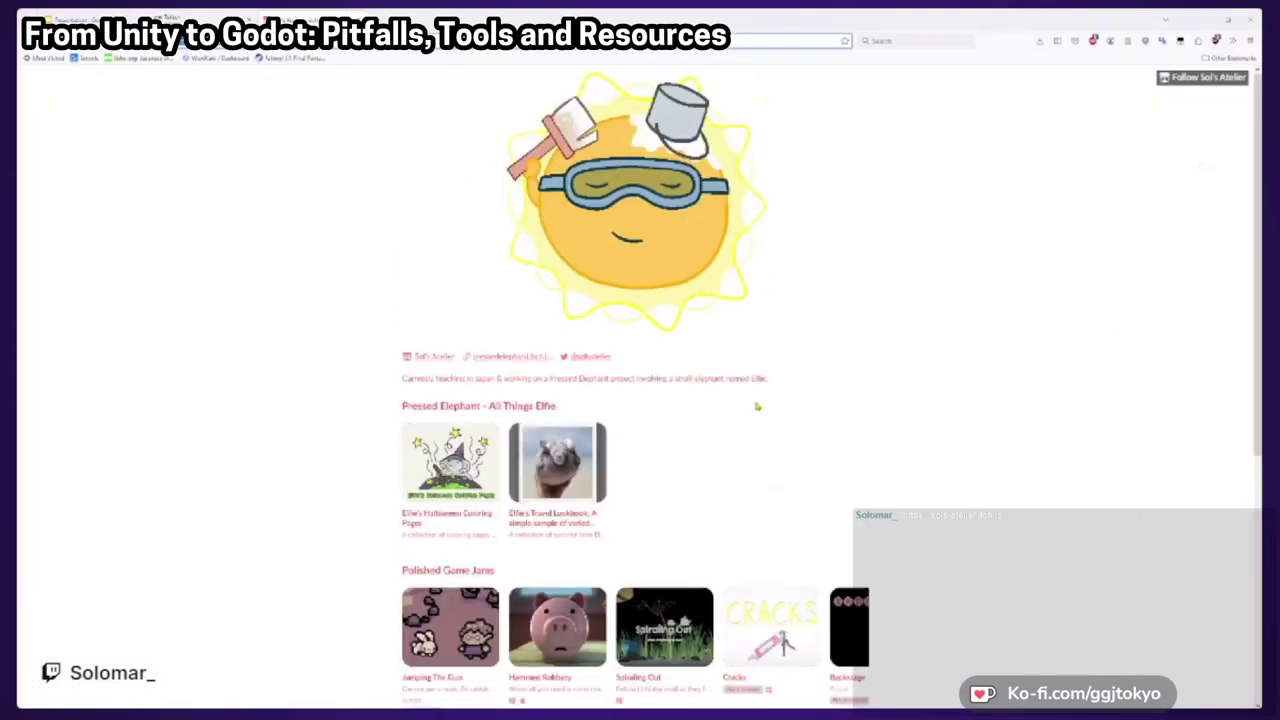
pyautogui.scroll(-2, 880, 330)
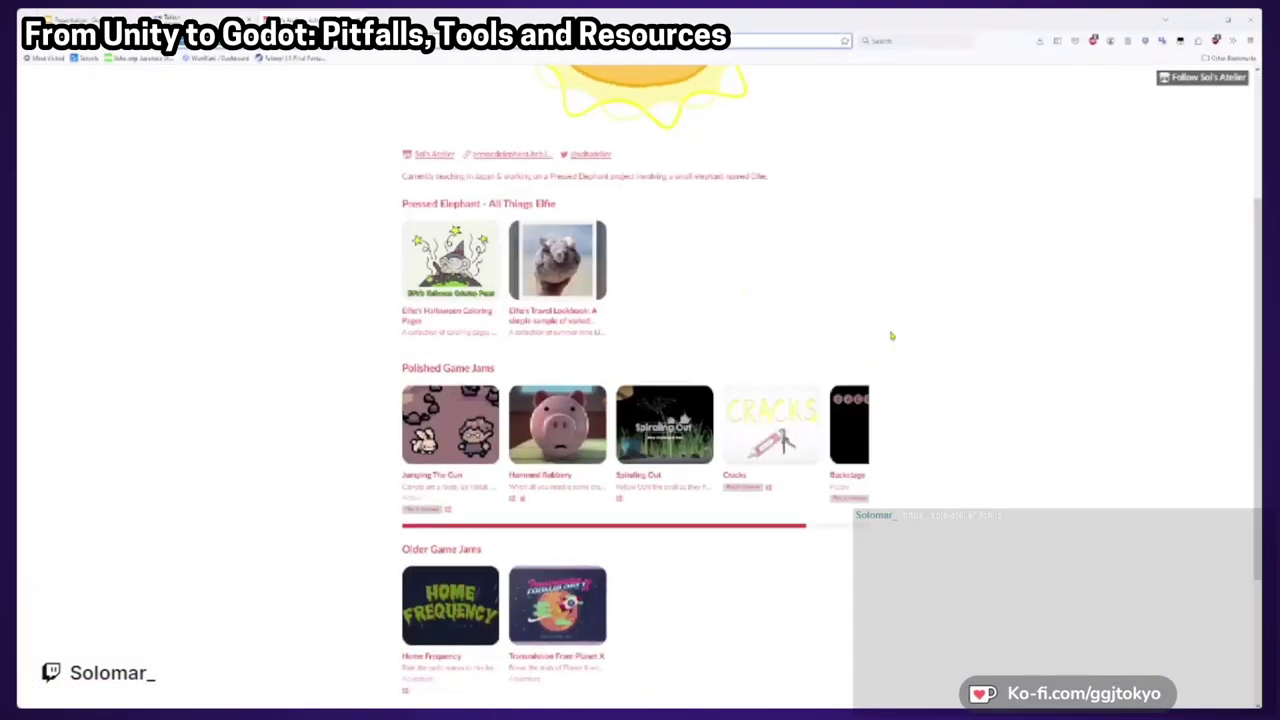
pyautogui.scroll(2, 891, 336)
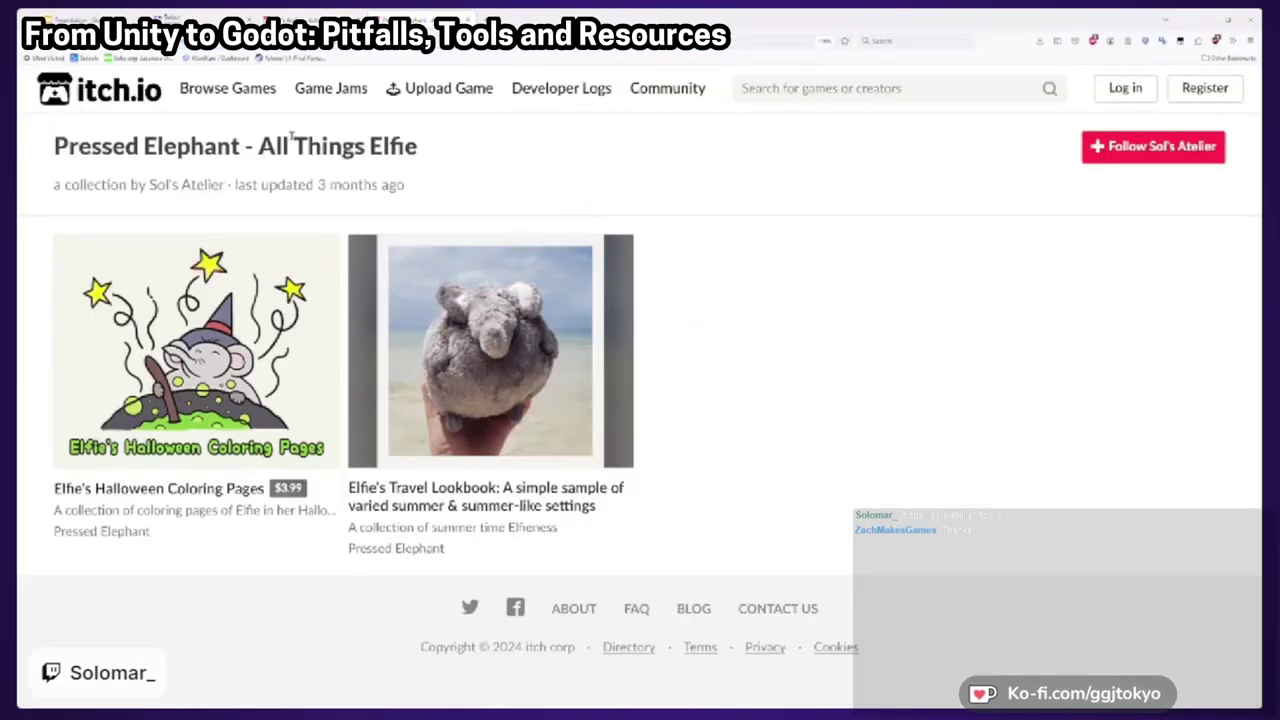
# Open Elfie's Halloween Coloring Pages from the collection and look through the project page down to its free samples
pyautogui.click(194, 487)
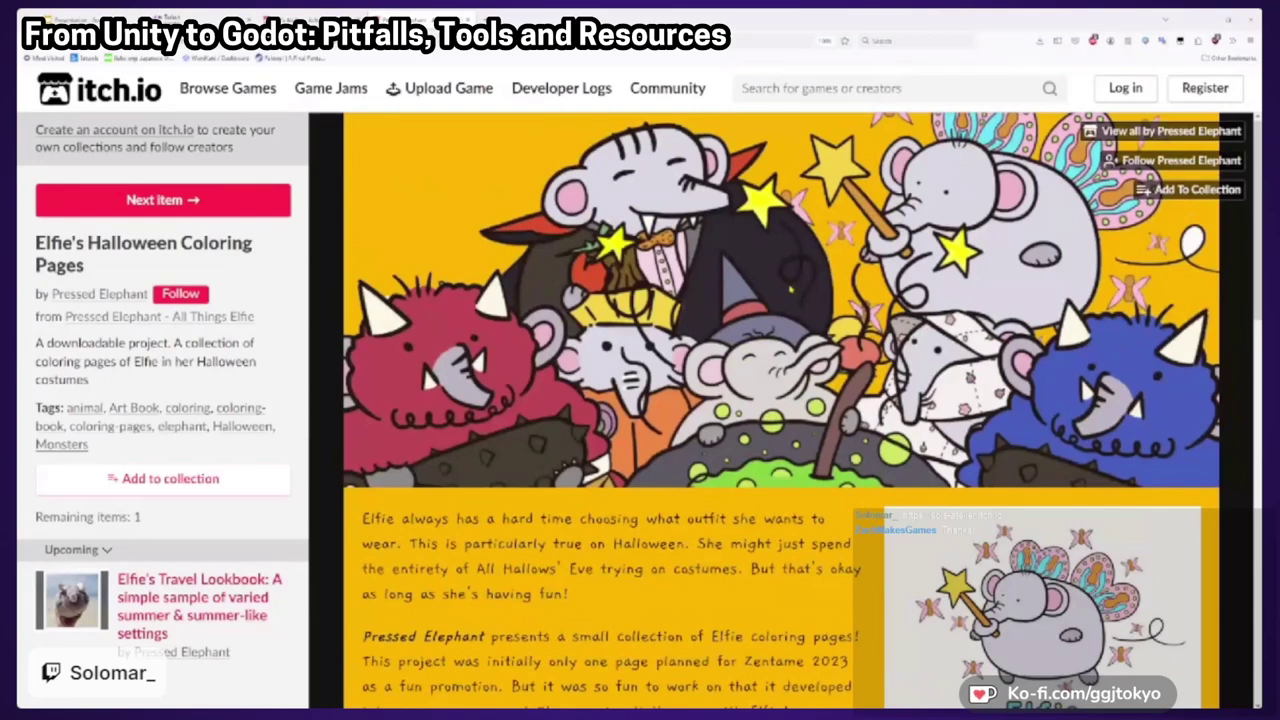
pyautogui.scroll(-10, 760, 322)
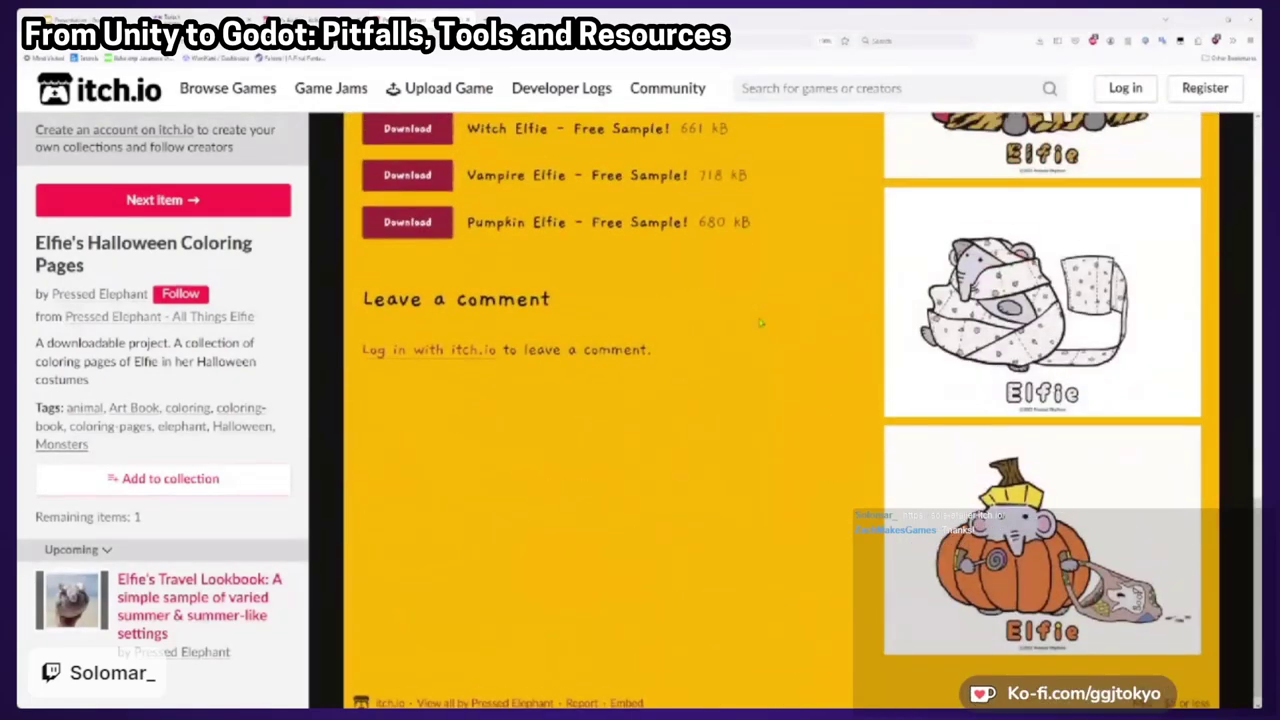
pyautogui.scroll(10, 760, 322)
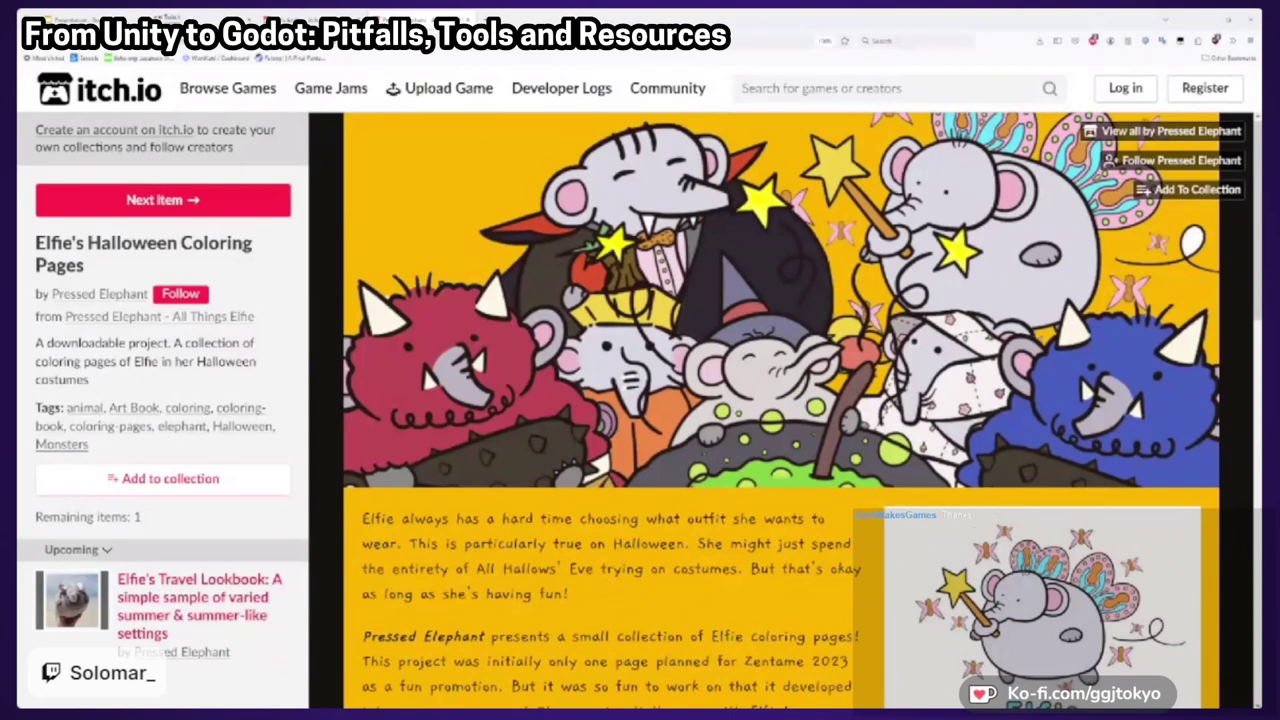
pyautogui.click(1170, 131)
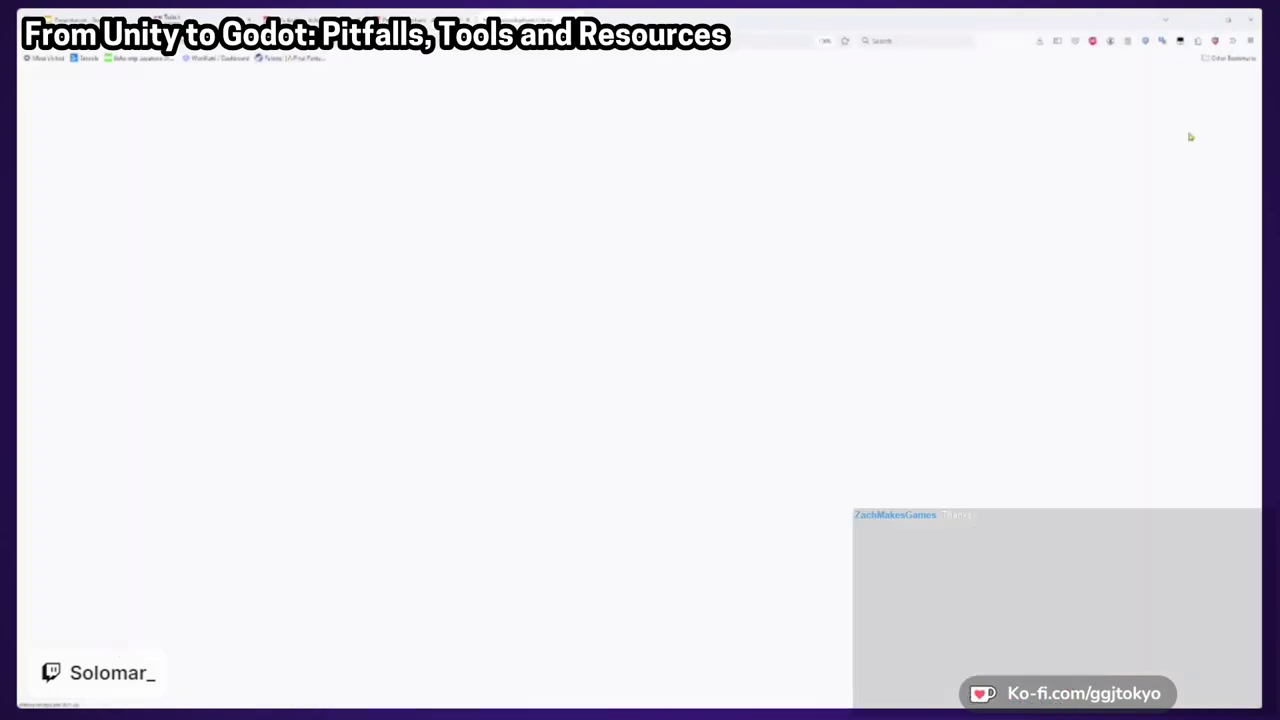
pyautogui.hotkey('ctrl', 'l')
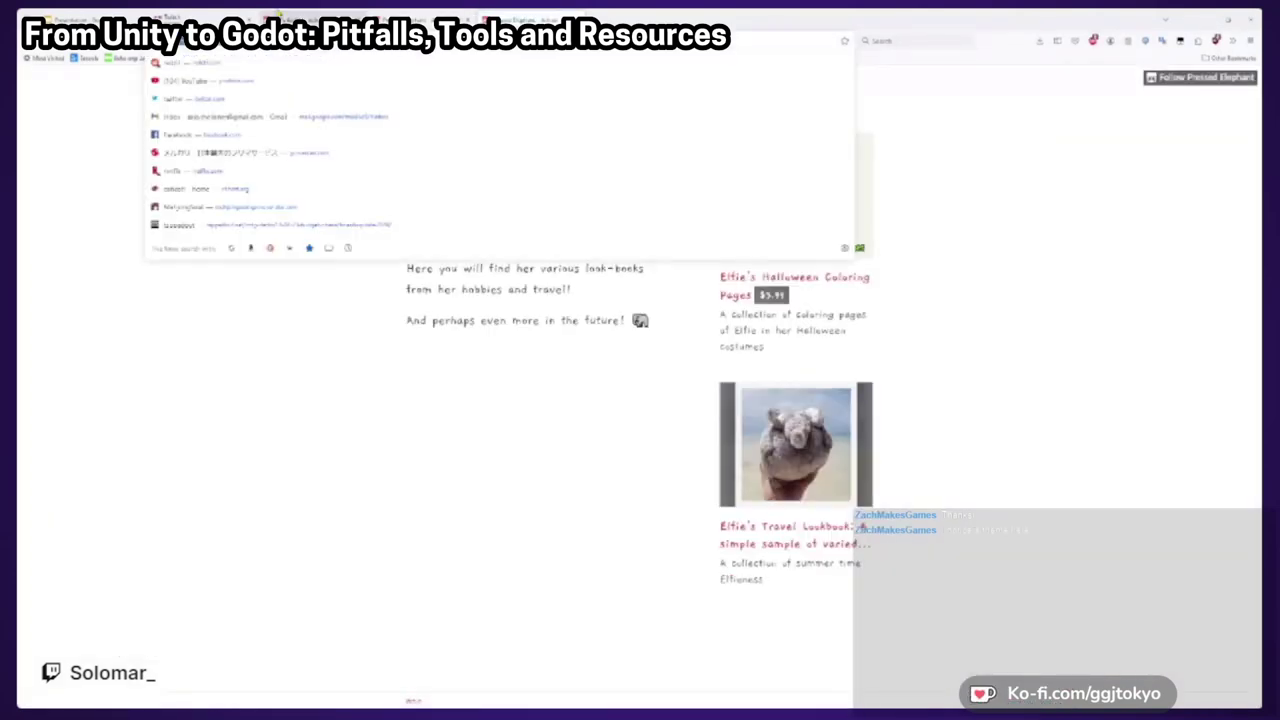
pyautogui.hotkey('ctrl', 'Tab')
pyautogui.click(1176, 634)
pyautogui.write('https://pressedelephant.itch.io/')
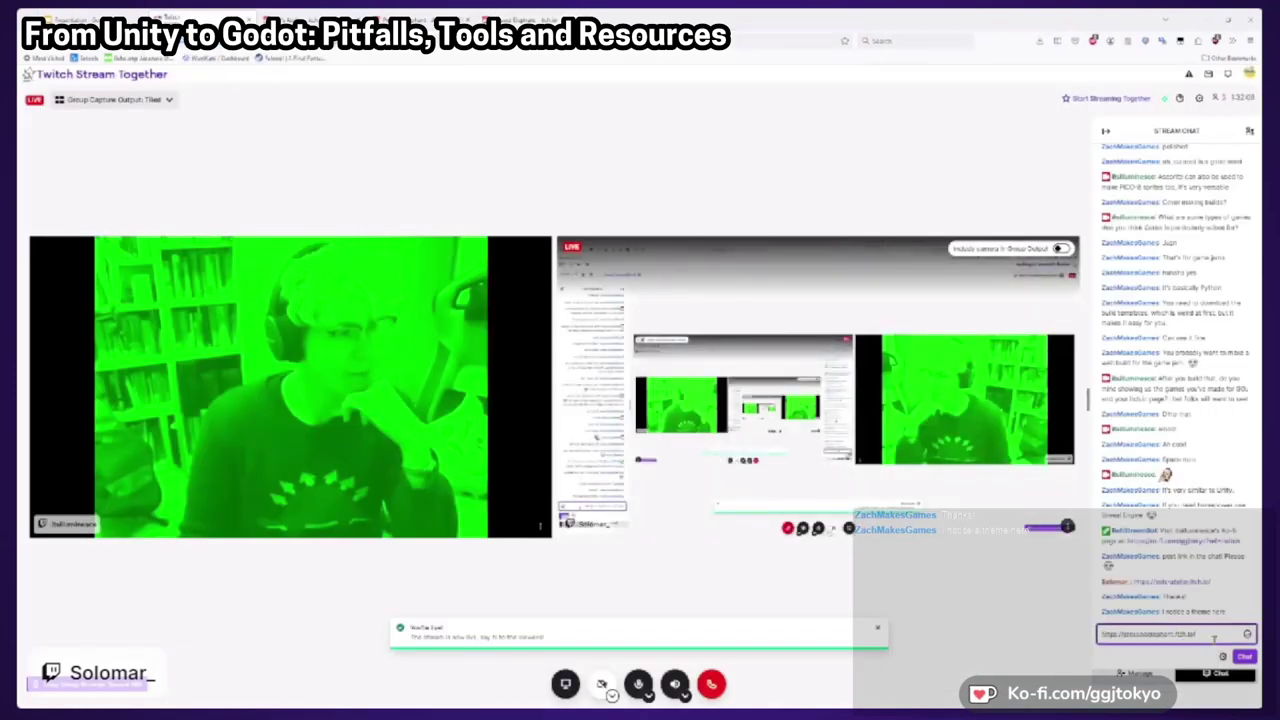
pyautogui.press('Return')
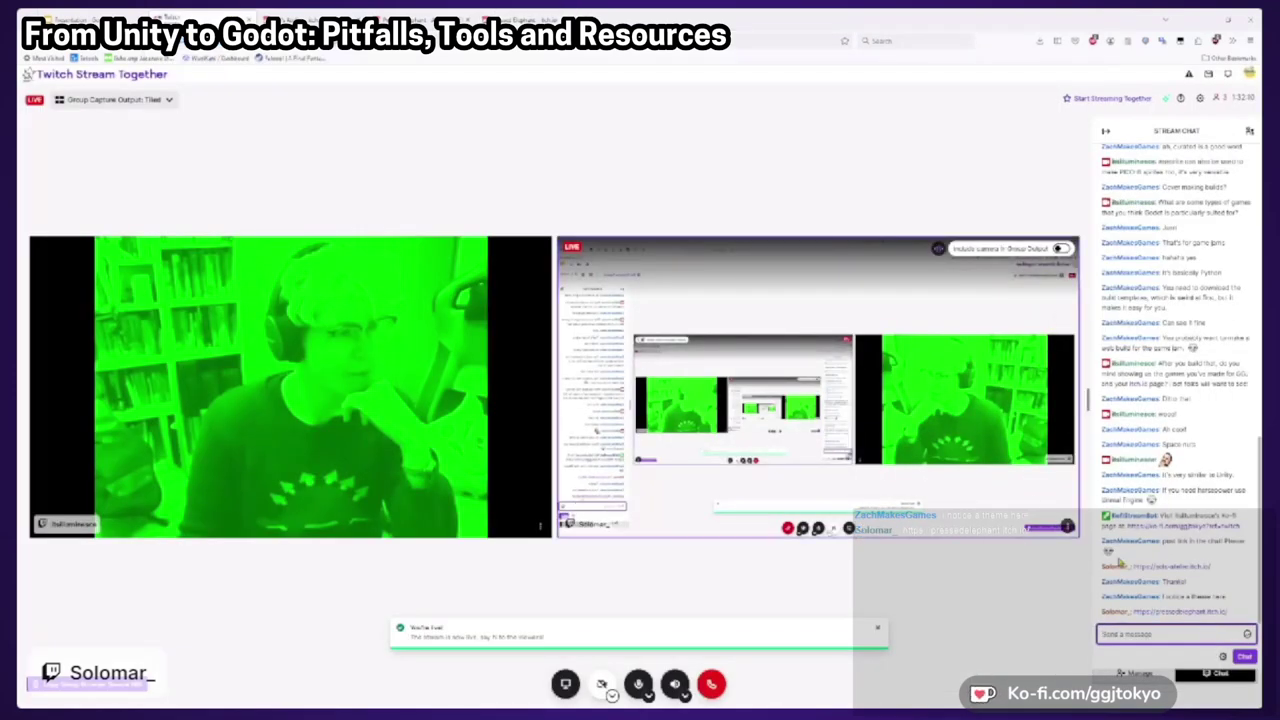
# Return to the Sol's Atelier page, open Jumping The Gun from the Polished Game Jams and look over its controls and download details
pyautogui.click(530, 19)
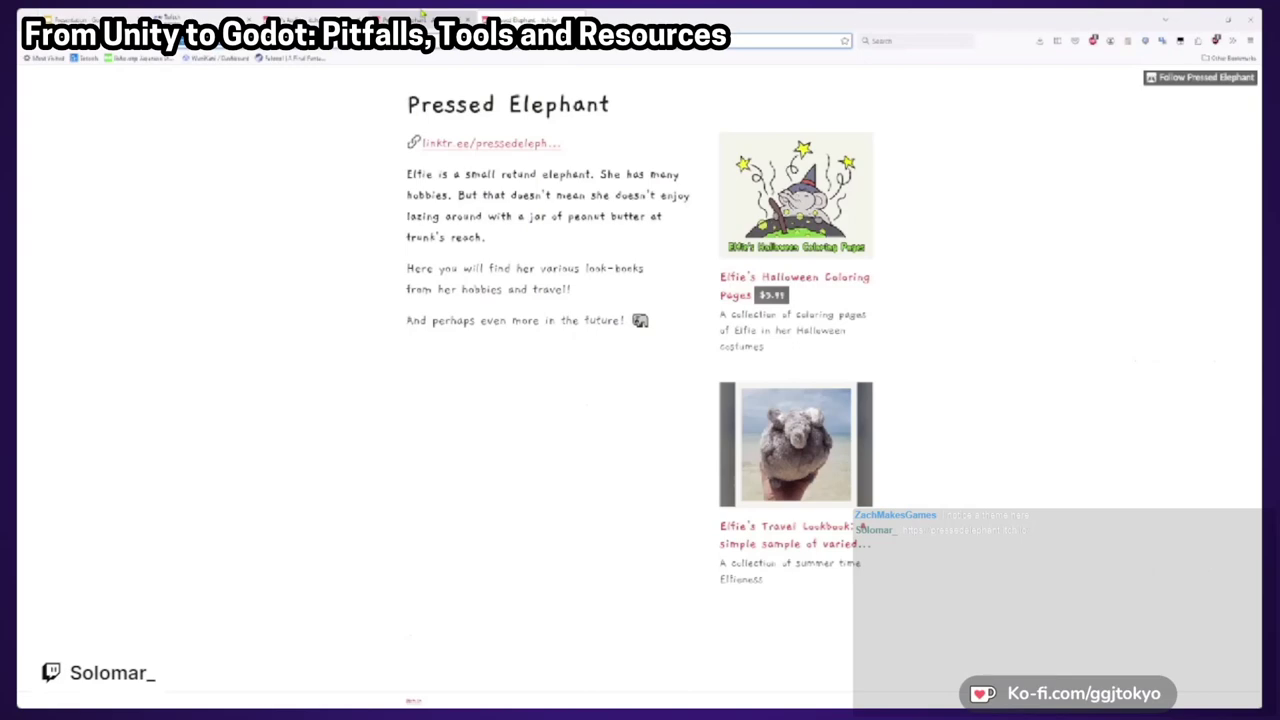
pyautogui.click(422, 13)
pyautogui.click(330, 15)
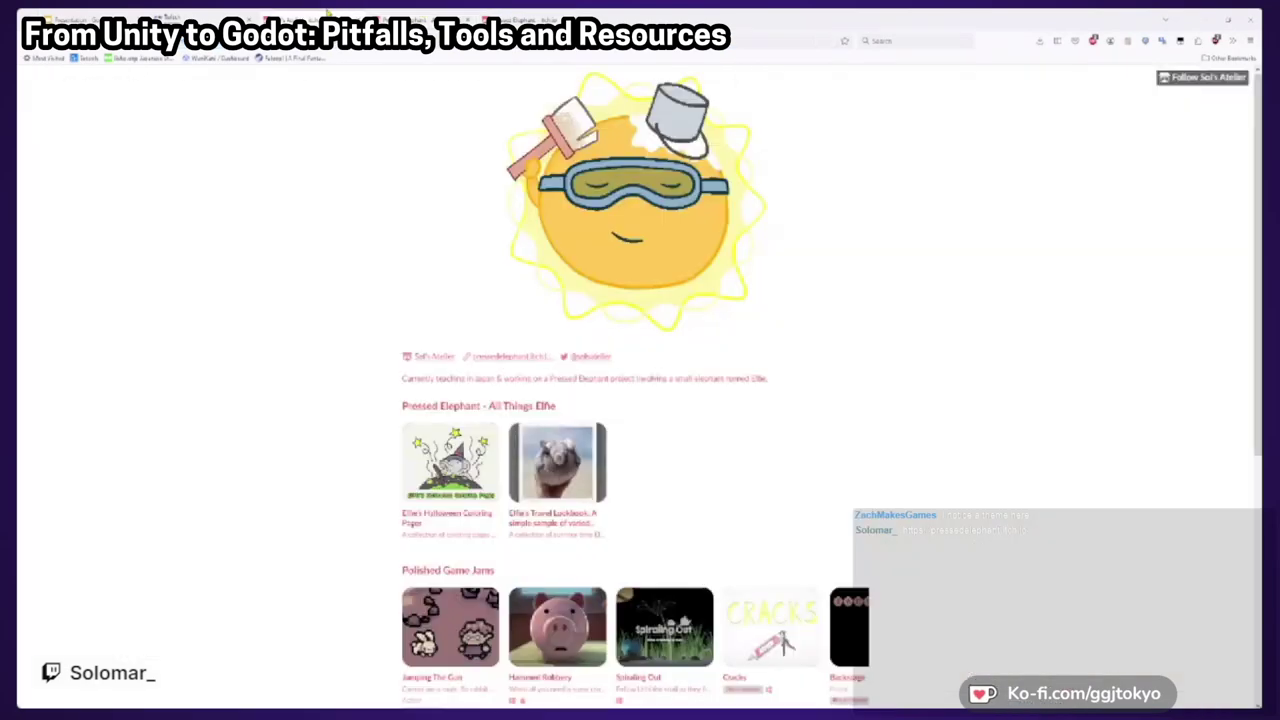
pyautogui.scroll(-2, 800, 310)
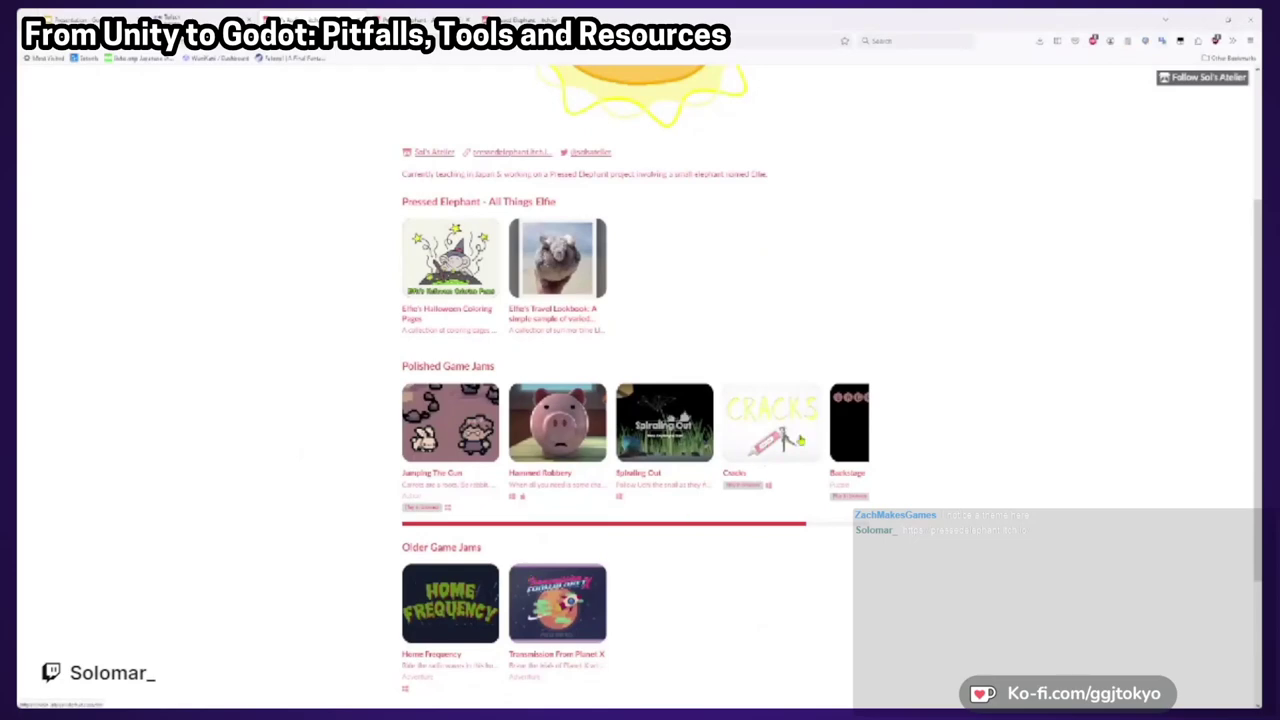
pyautogui.scroll(-2, 905, 436)
pyautogui.scroll(2, 925, 440)
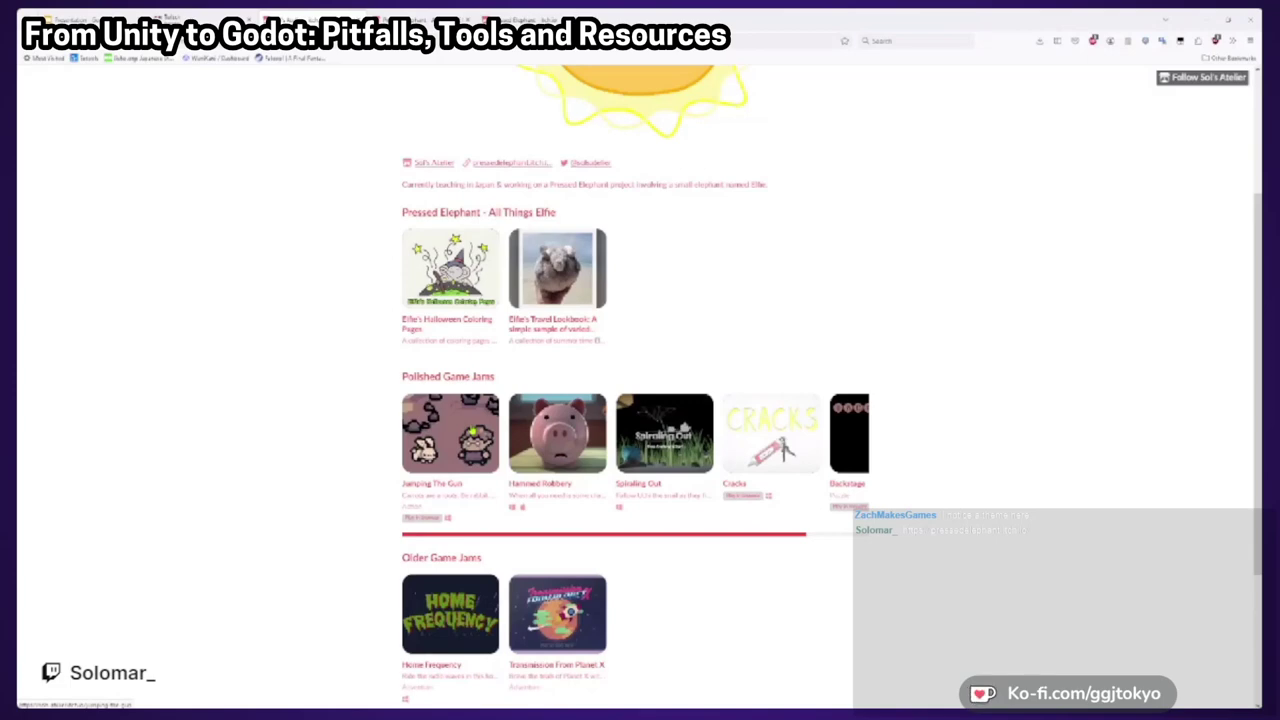
pyautogui.click(473, 430)
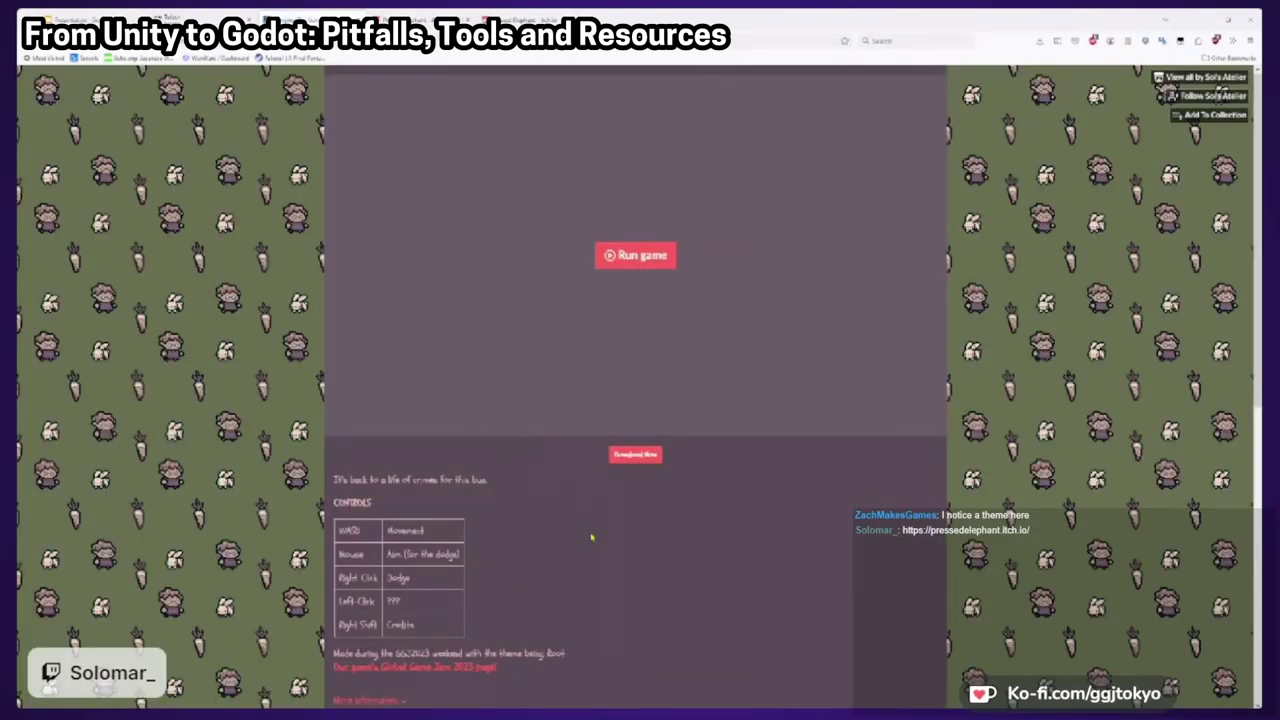
pyautogui.scroll(-5, 675, 540)
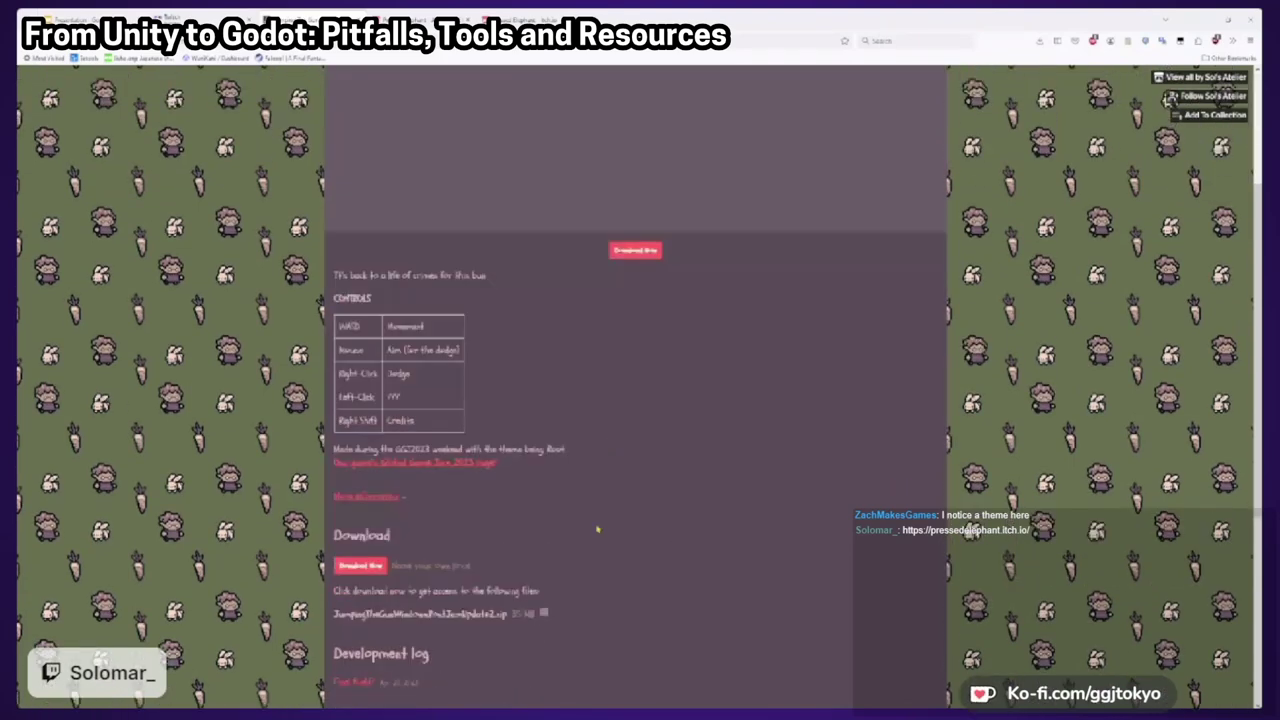
# Return to the embedded player on the Jumping The Gun page and run the game in the browser
pyautogui.scroll(2, 571, 533)
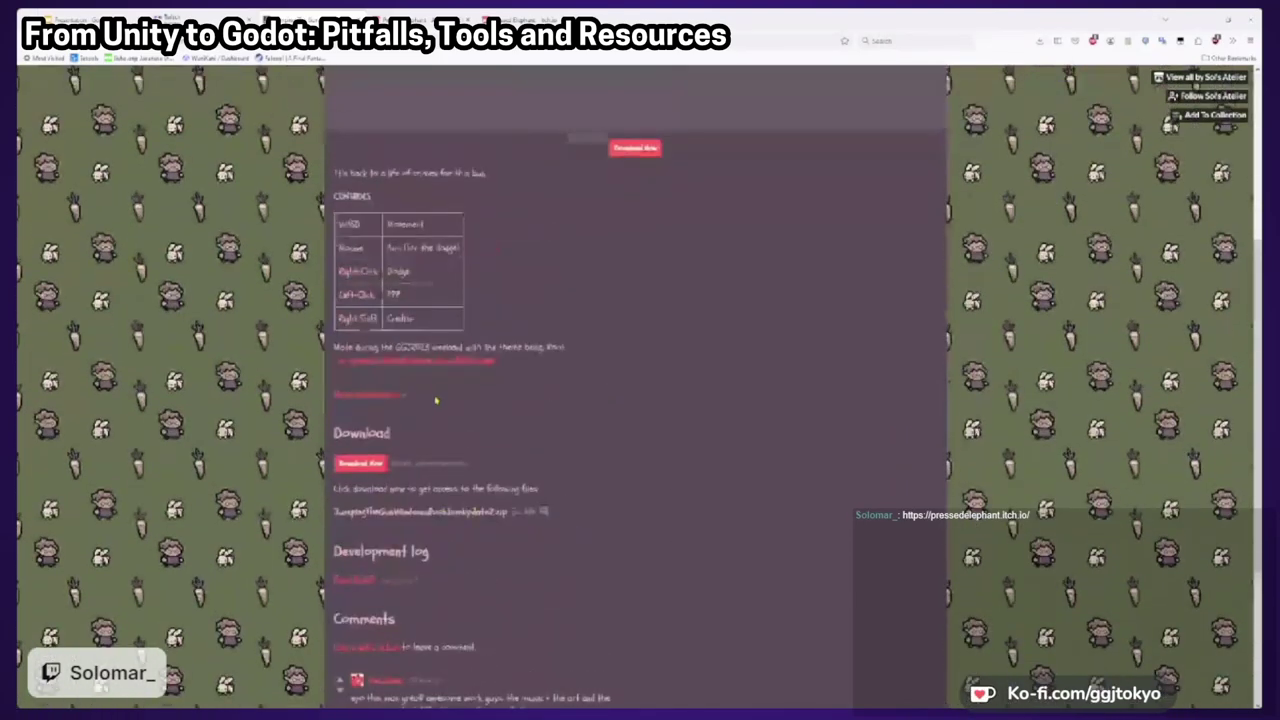
pyautogui.scroll(3, 600, 451)
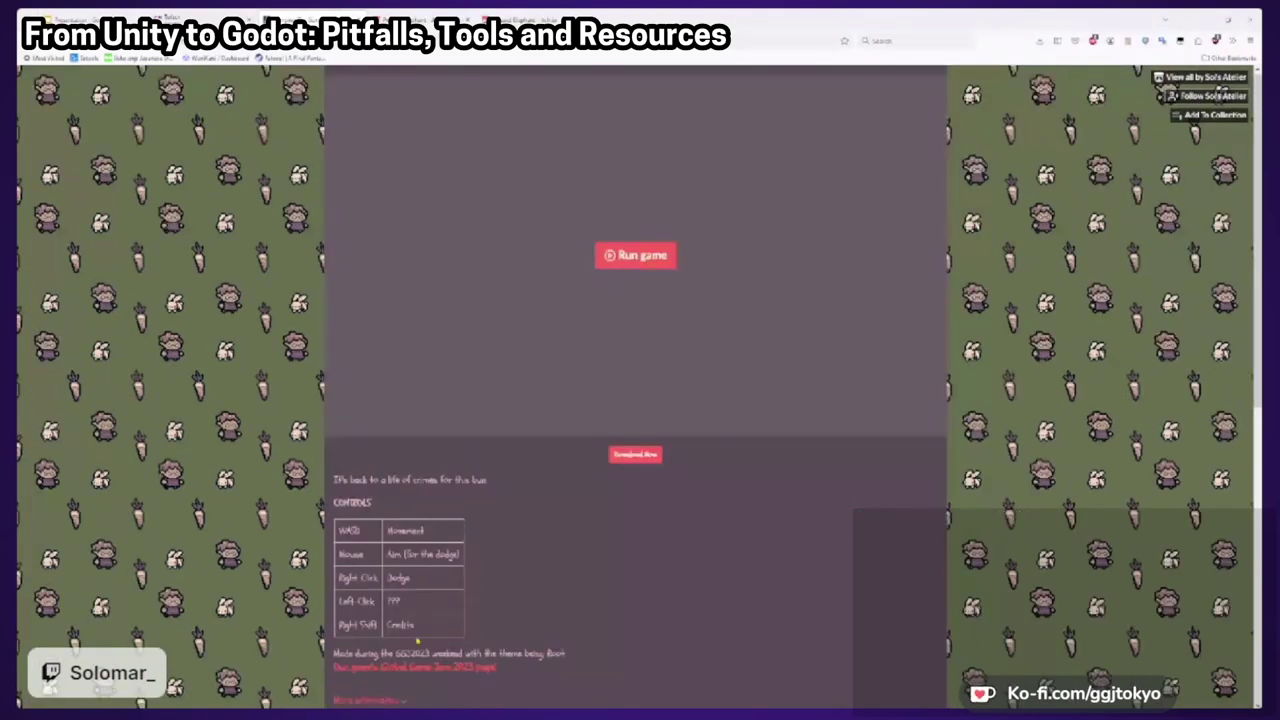
pyautogui.click(645, 256)
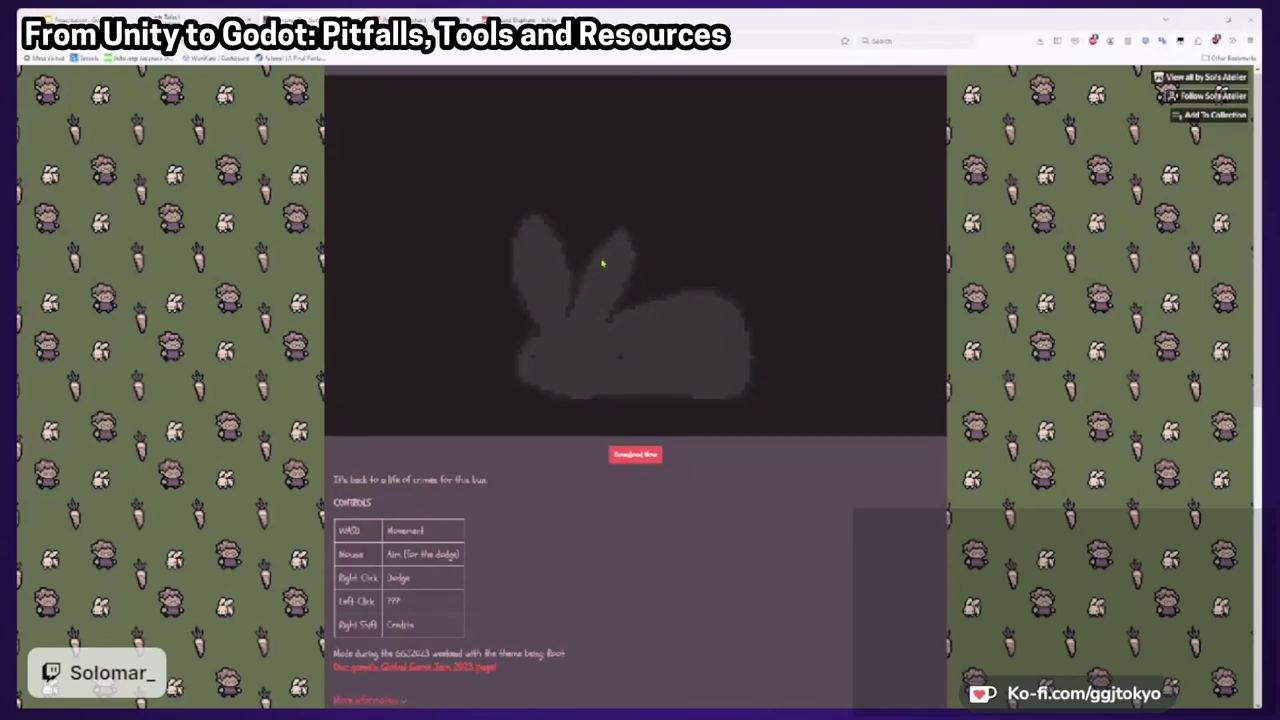
# Steer the rabbit around the pursuing farmer and collect the carrot from the small bed beside the lone pine tree
pyautogui.press('s')
pyautogui.press('a')
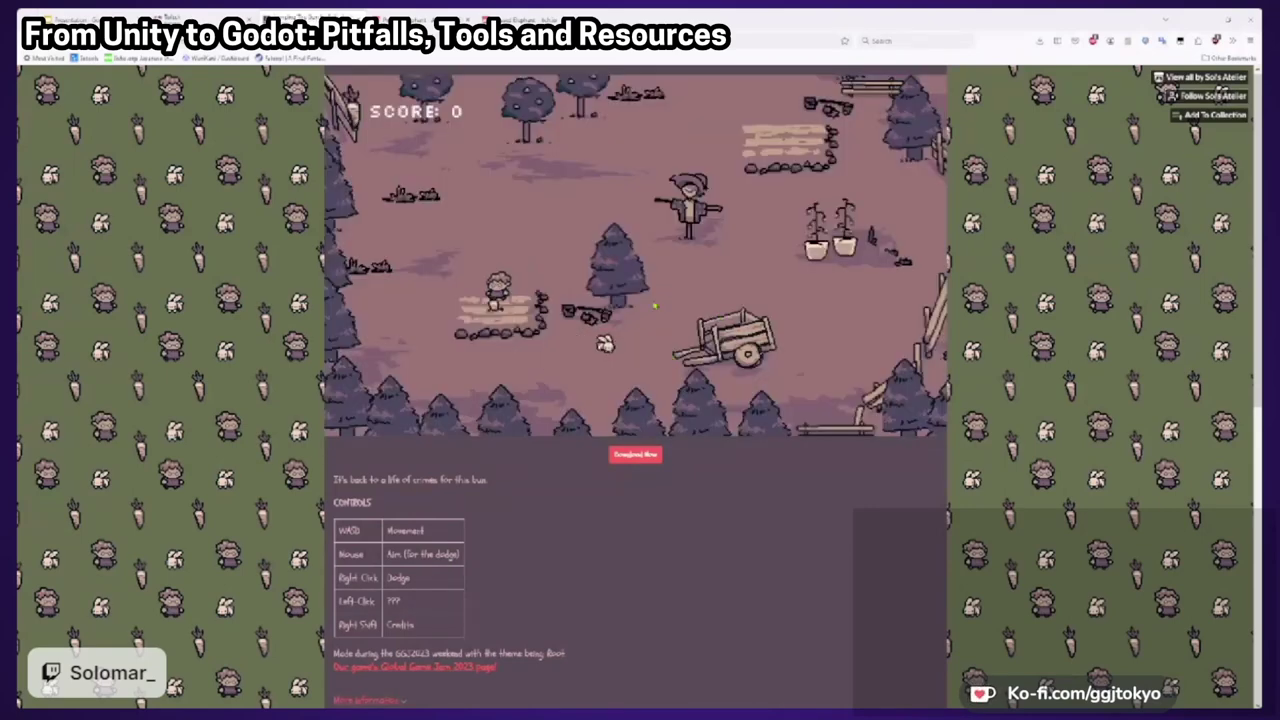
pyautogui.press('w')
pyautogui.press('d')
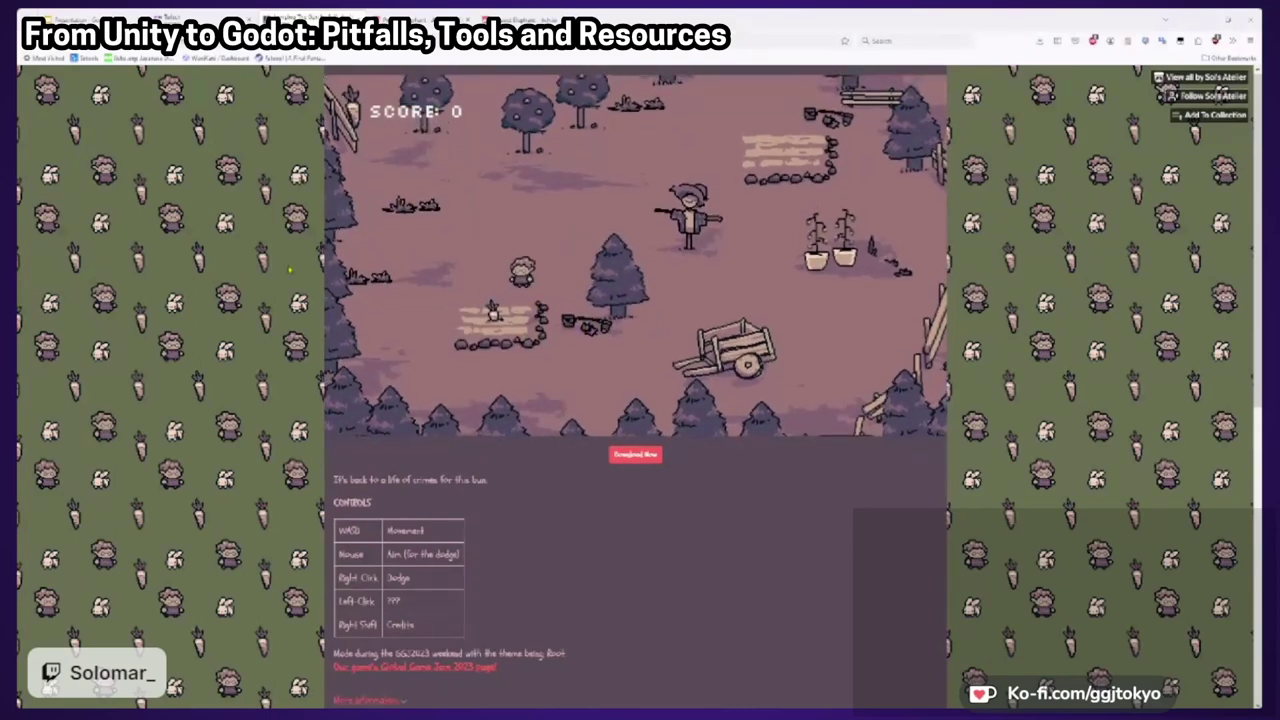
pyautogui.press('d')
pyautogui.press('a')
pyautogui.press('s')
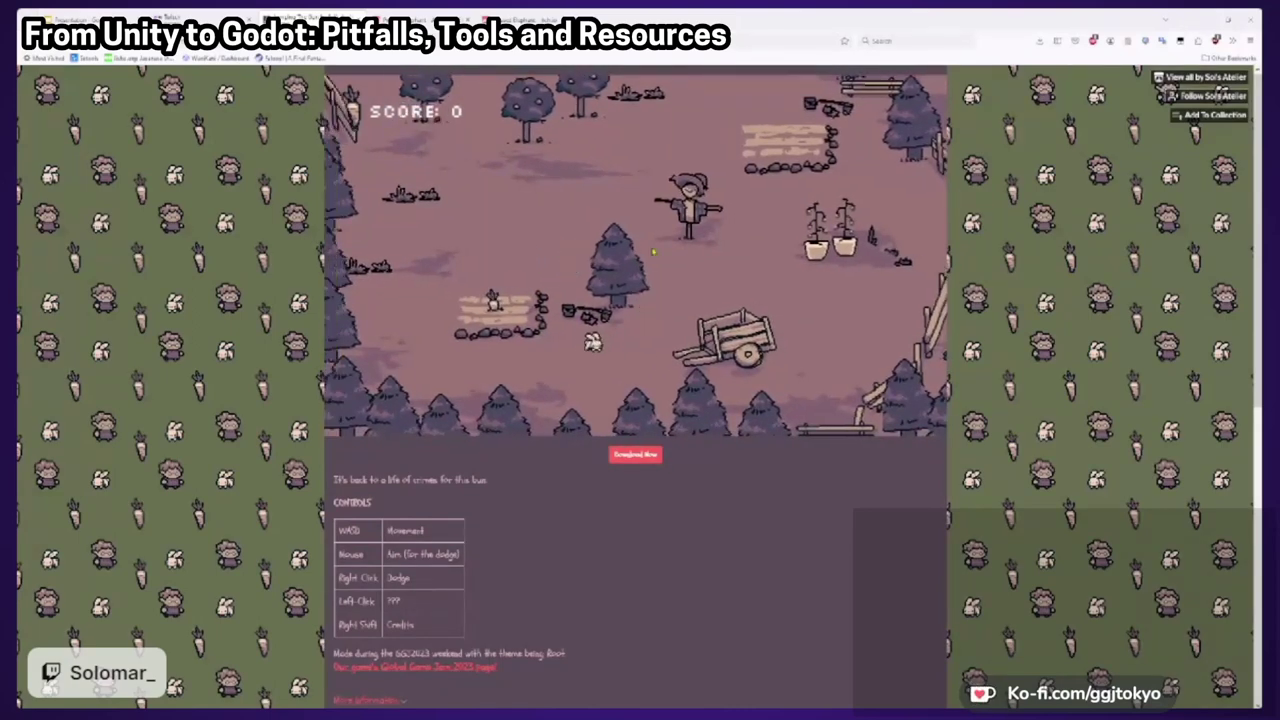
pyautogui.press('a')
pyautogui.press('w')
pyautogui.press('a')
pyautogui.press('a')
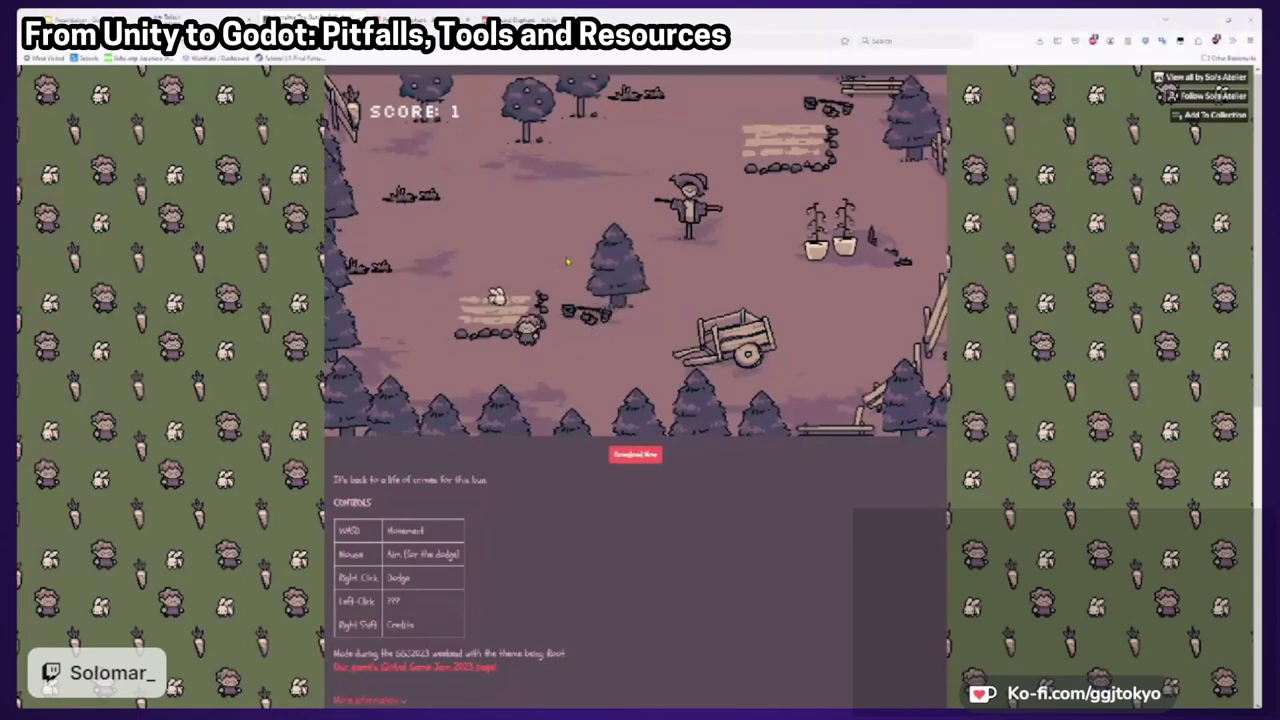
# Lead the rabbit east past the scarecrow and through the fence gap to collect the carrot in the long bed near the water
pyautogui.press('d')
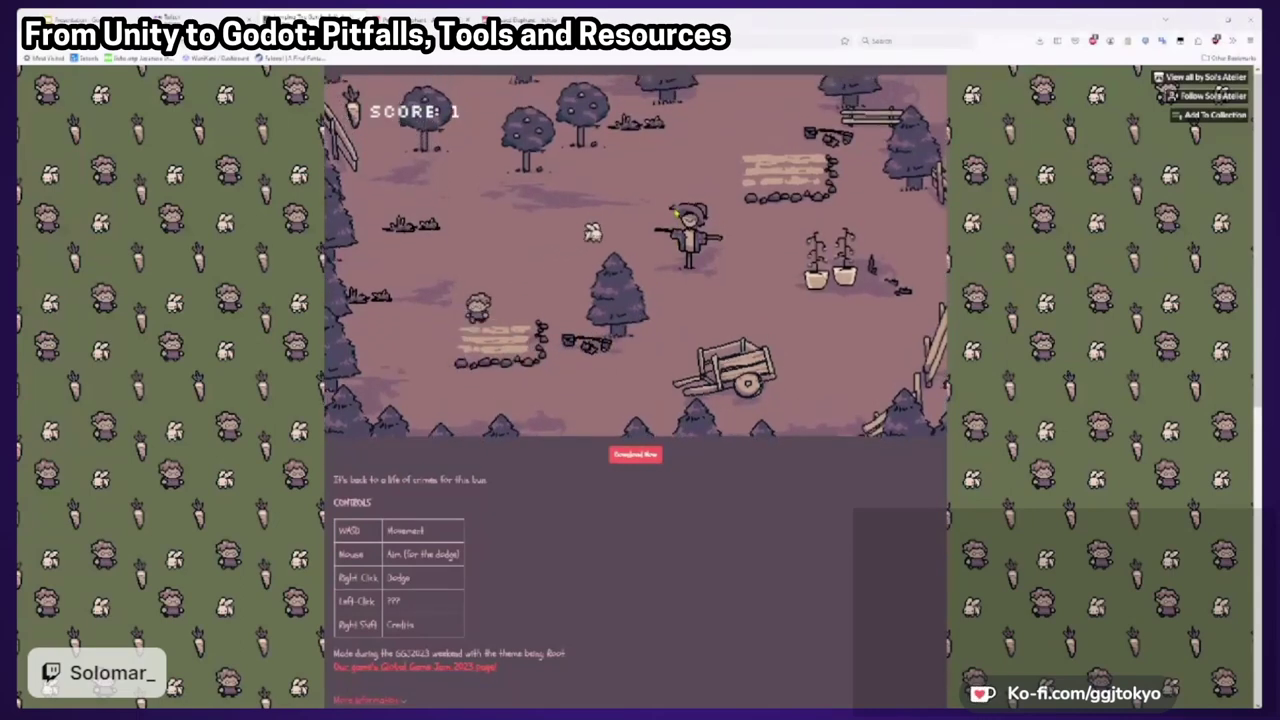
pyautogui.press('d')
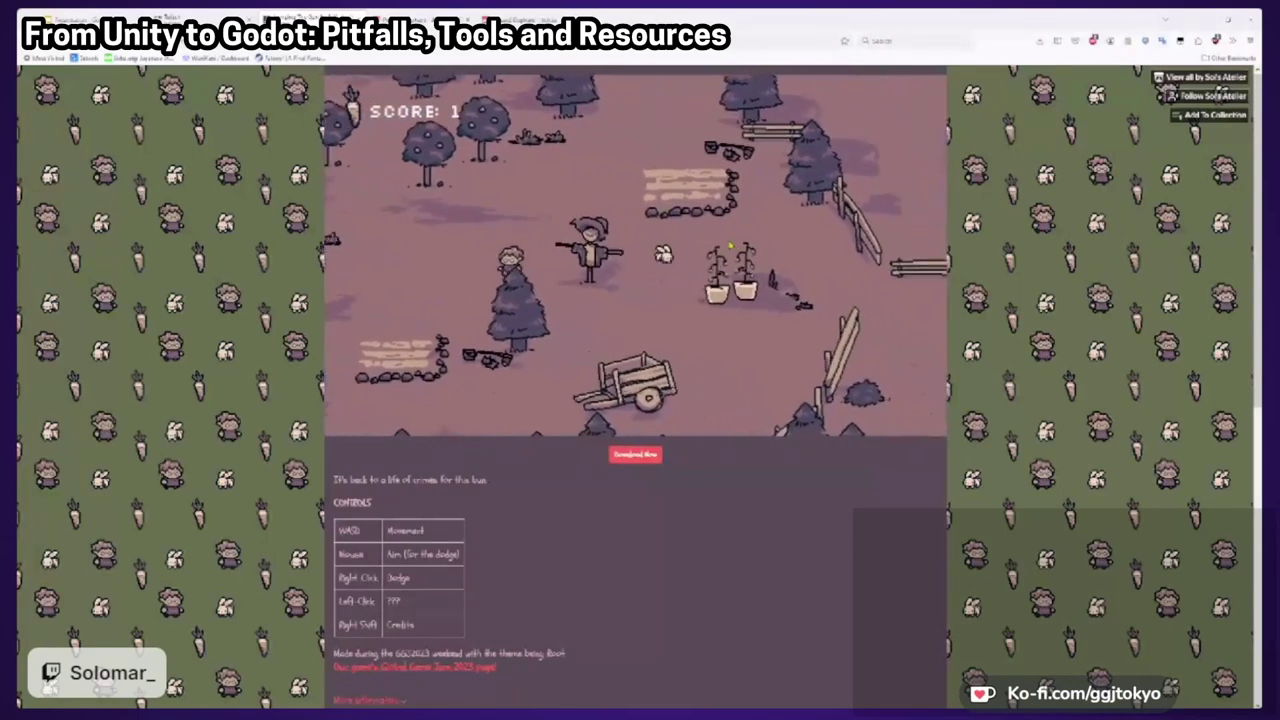
pyautogui.press('d')
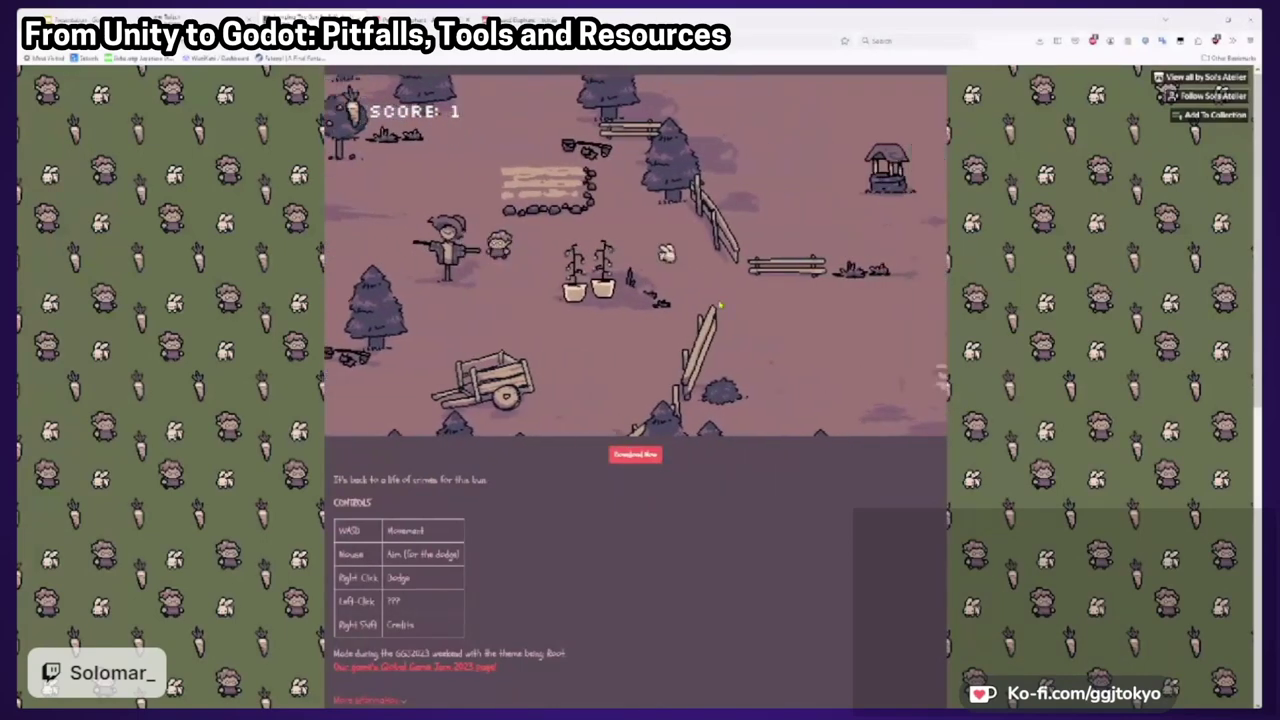
pyautogui.press('s')
pyautogui.press('d')
pyautogui.press('s')
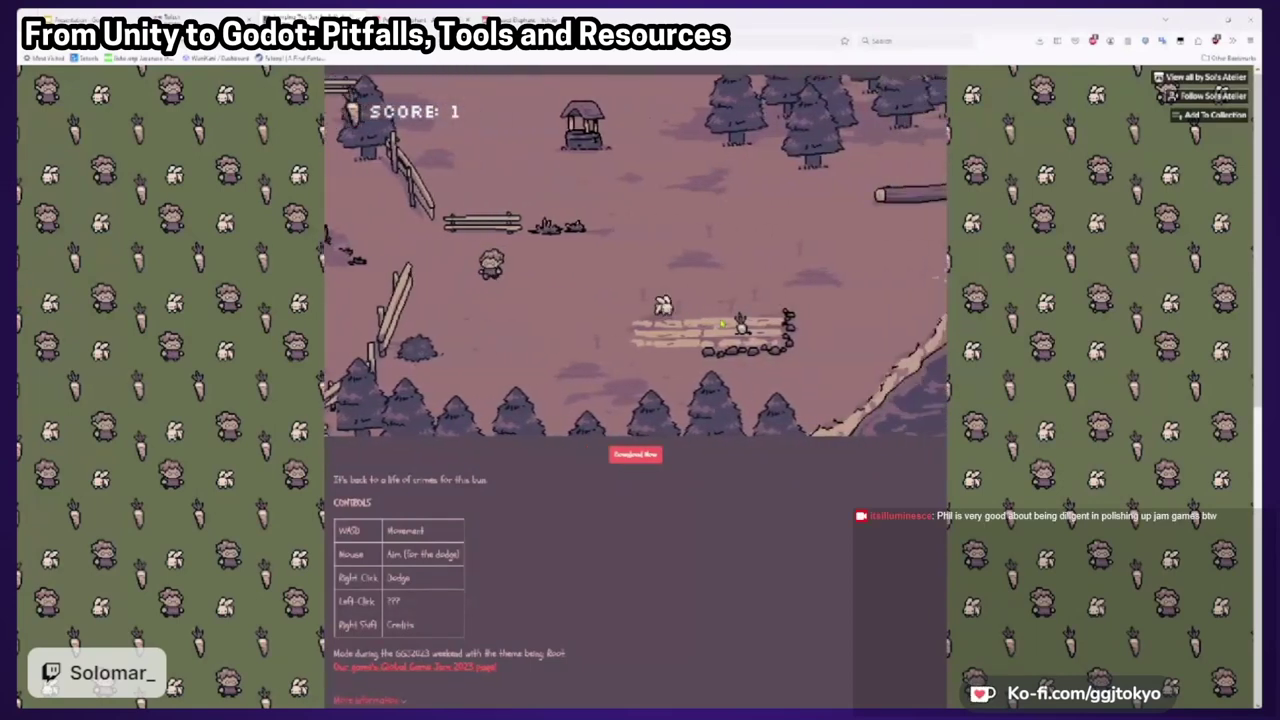
pyautogui.press('w')
pyautogui.press('a')
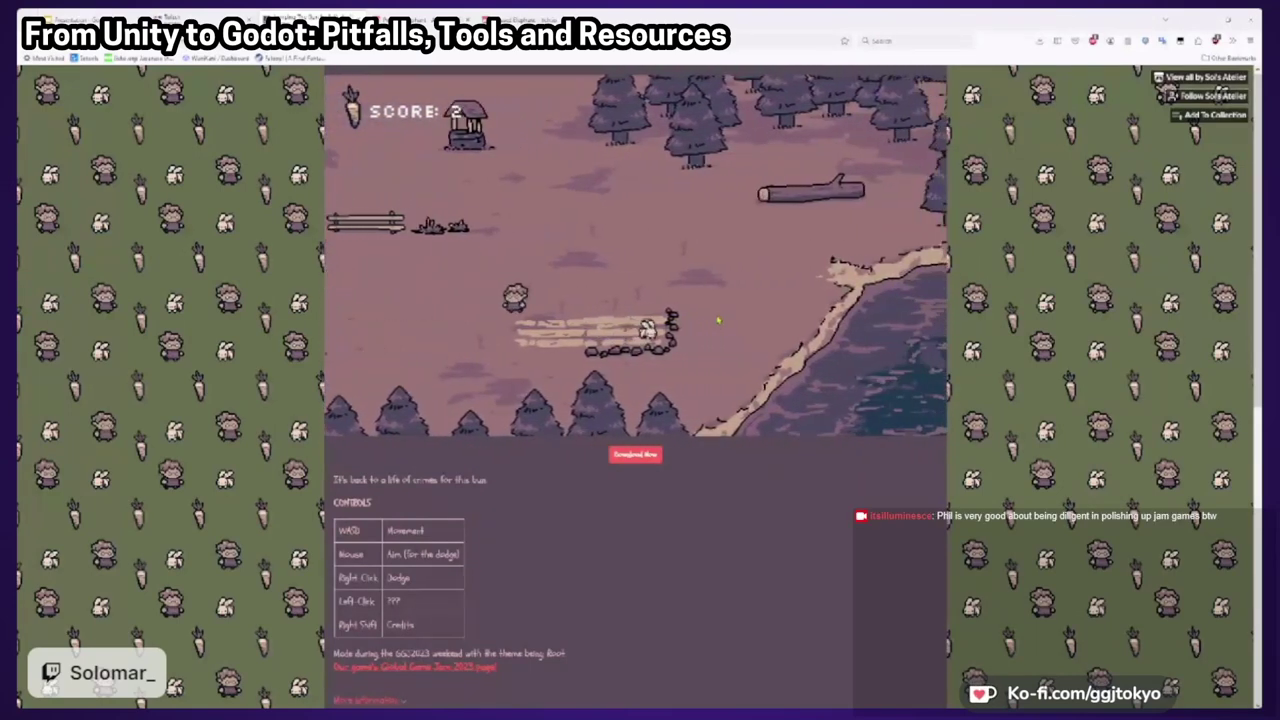
# Run the rabbit north to the beds beside the farmhouse and back southwest to collect the carrot in the first bed
pyautogui.press('w')
pyautogui.press('a')
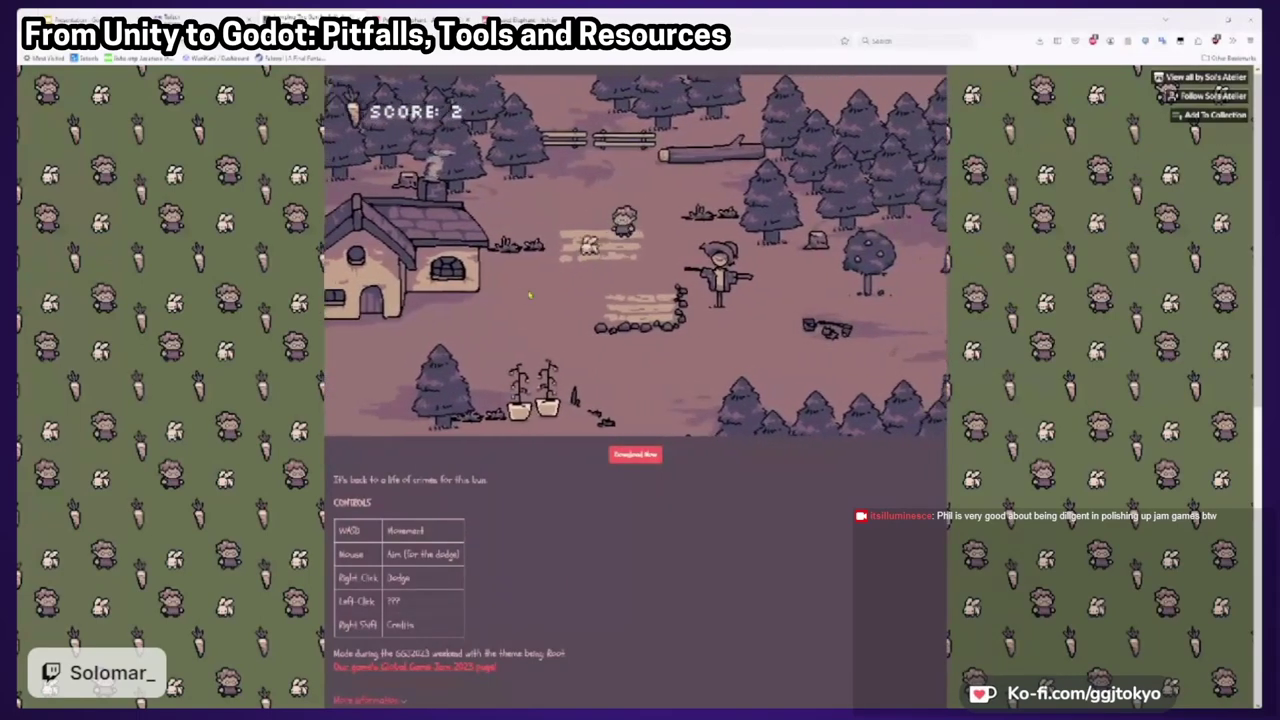
pyautogui.press('s')
pyautogui.press('a')
pyautogui.press('s')
pyautogui.press('a')
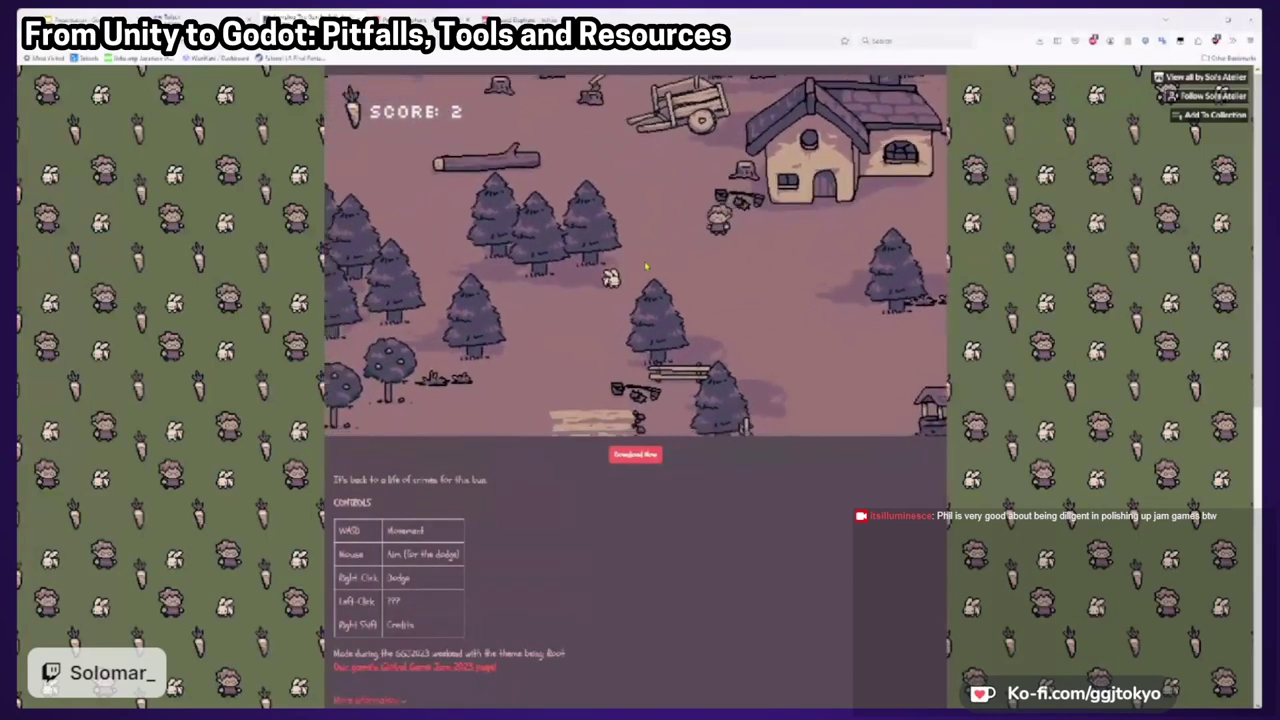
pyautogui.press('s')
pyautogui.press('a')
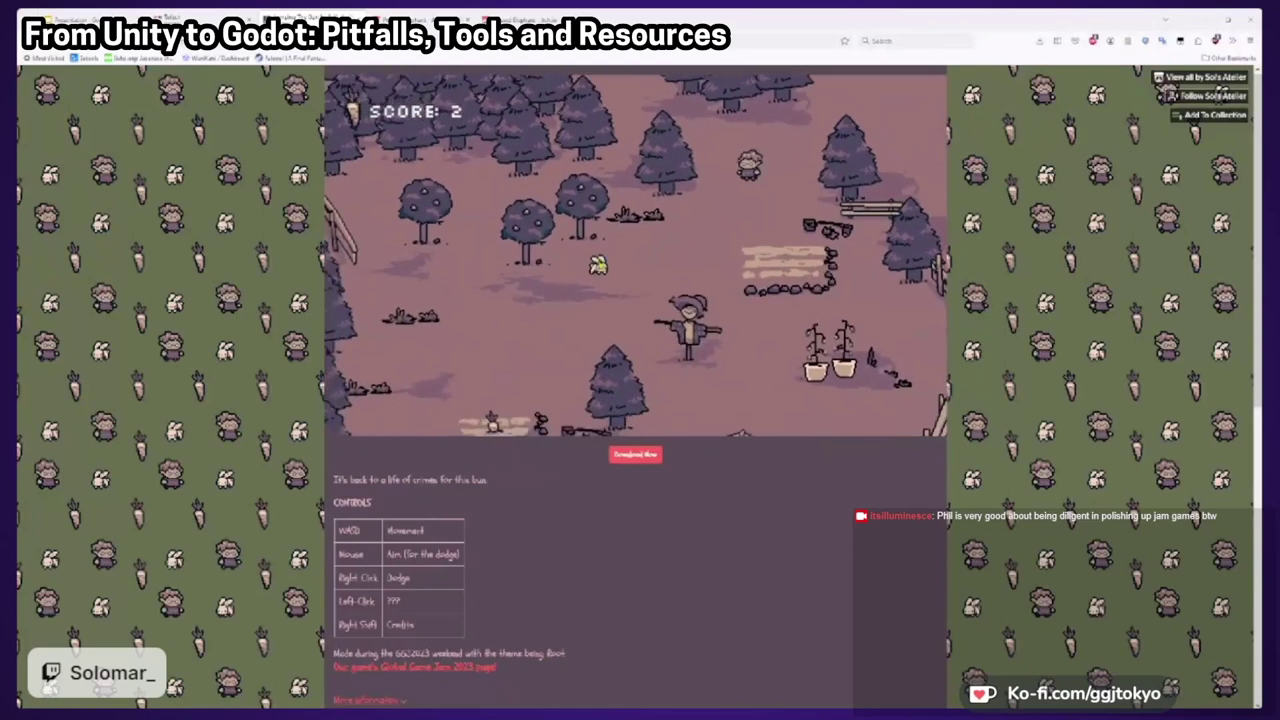
pyautogui.press('s')
pyautogui.press('a')
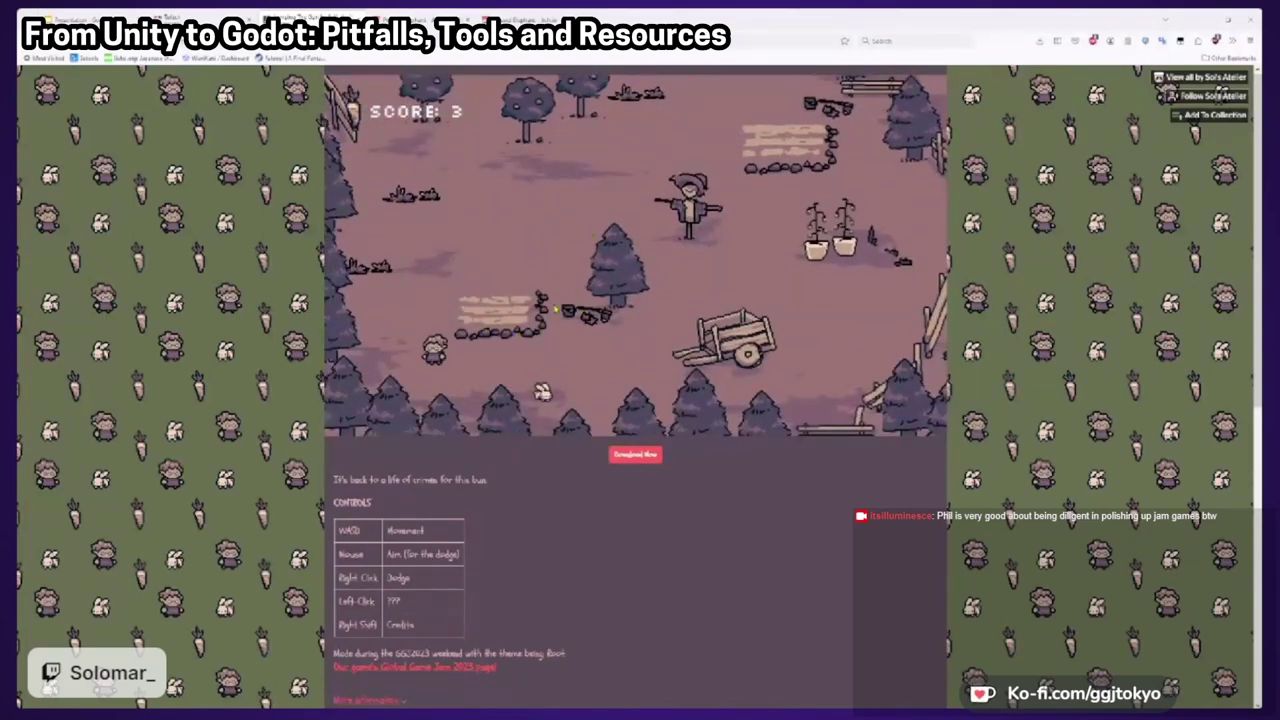
# Run the rabbit east past the cart and north by the well to the front of the farmhouse, evading the farmer
pyautogui.press('d')
pyautogui.press('w')
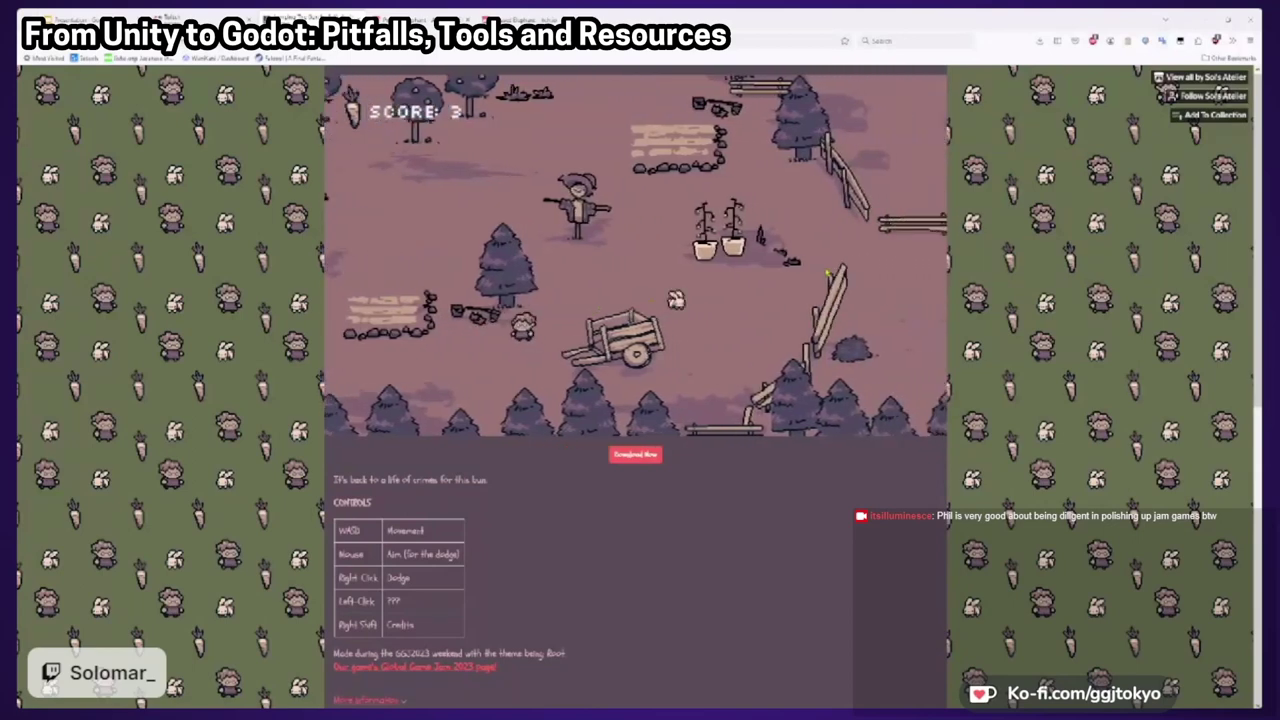
pyautogui.press('d')
pyautogui.press('w')
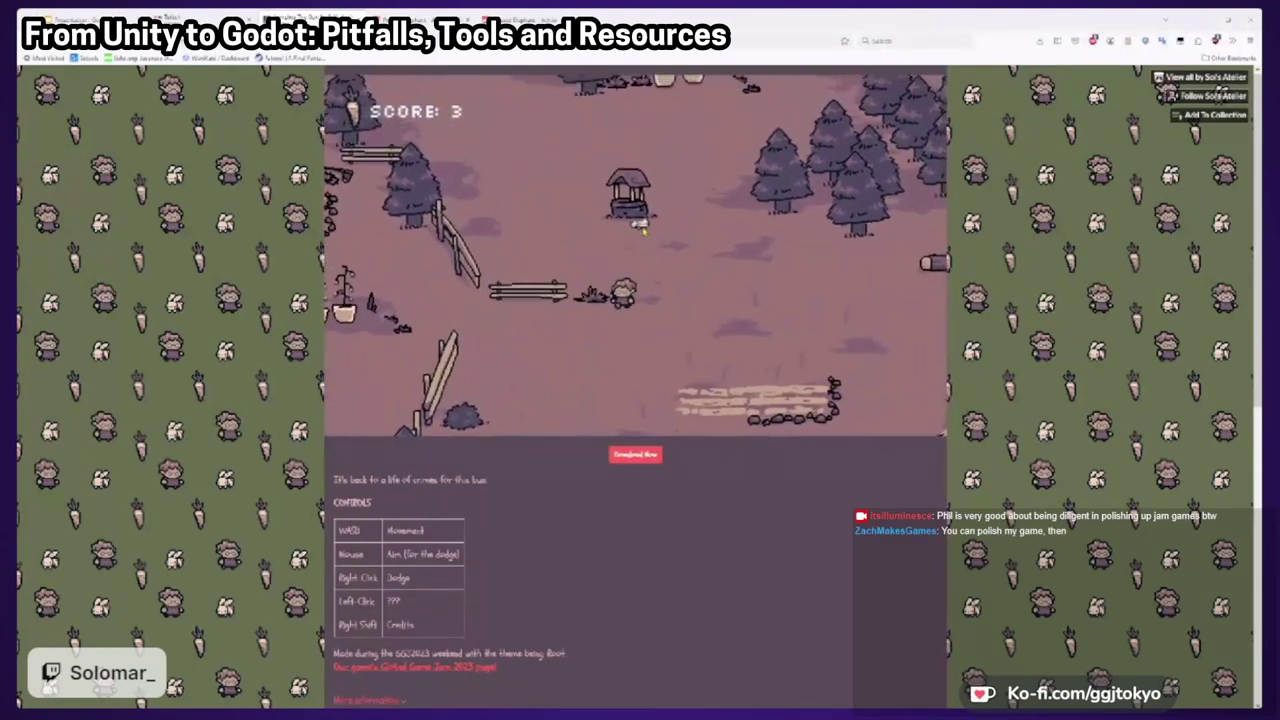
pyautogui.press('d')
pyautogui.press('w')
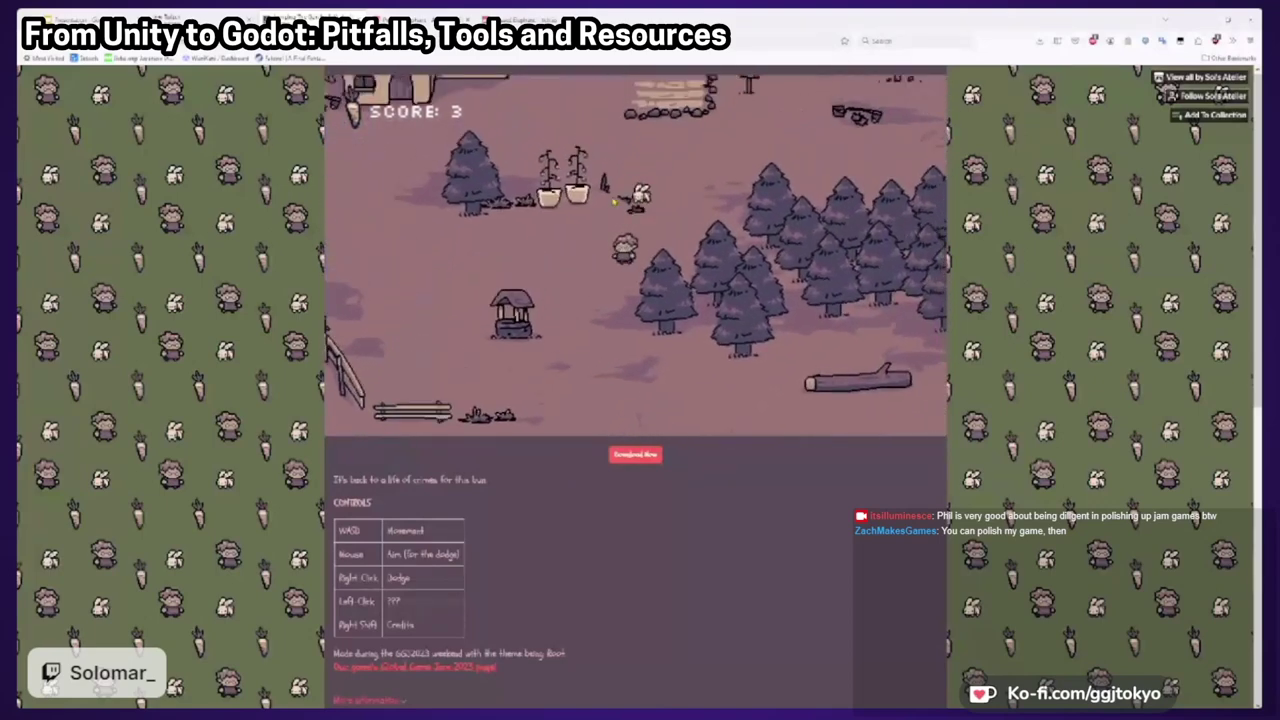
pyautogui.press('a')
pyautogui.press('w')
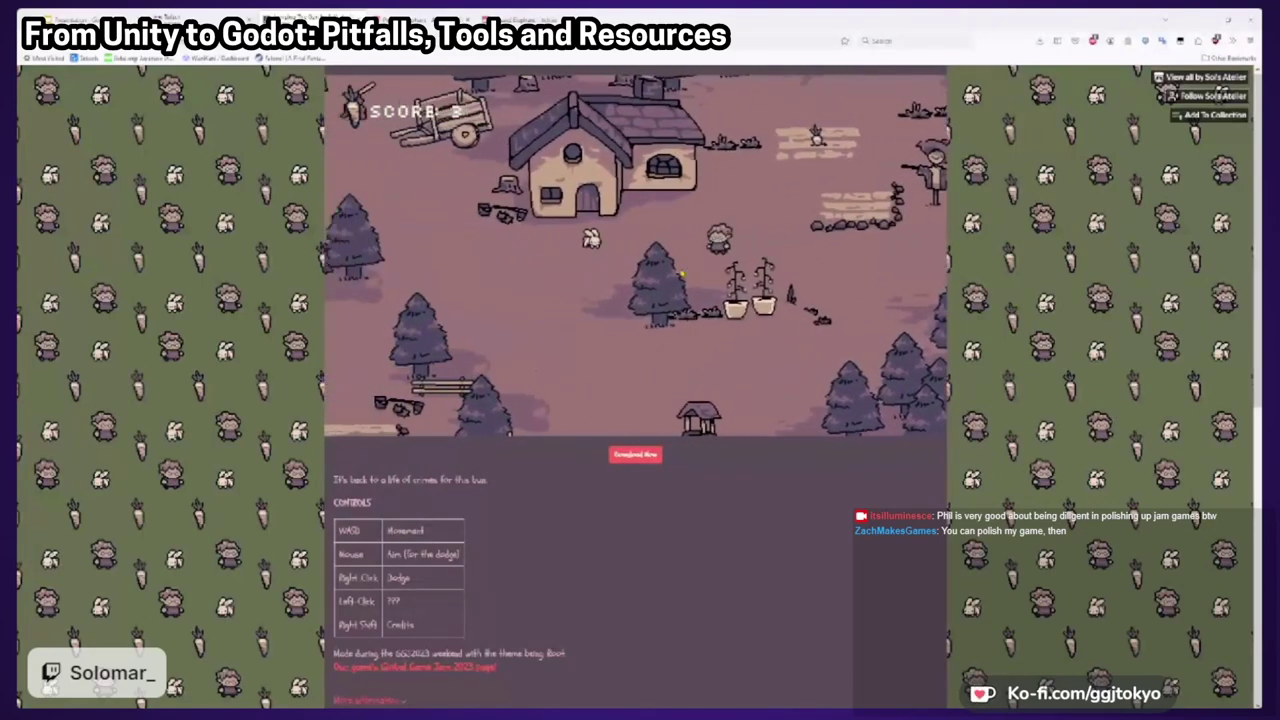
# Lead the rabbit south around the well and back west past the scarecrow to the first carrot bed
pyautogui.press('a')
pyautogui.press('s')
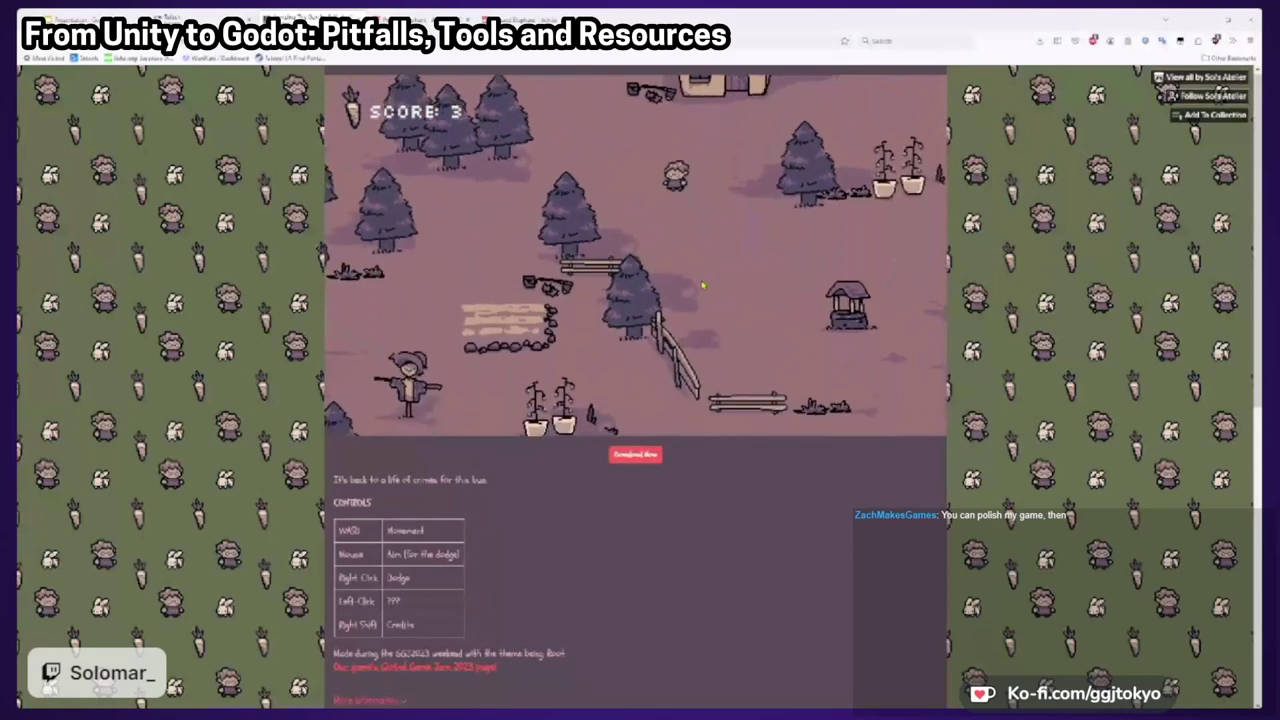
pyautogui.press('d')
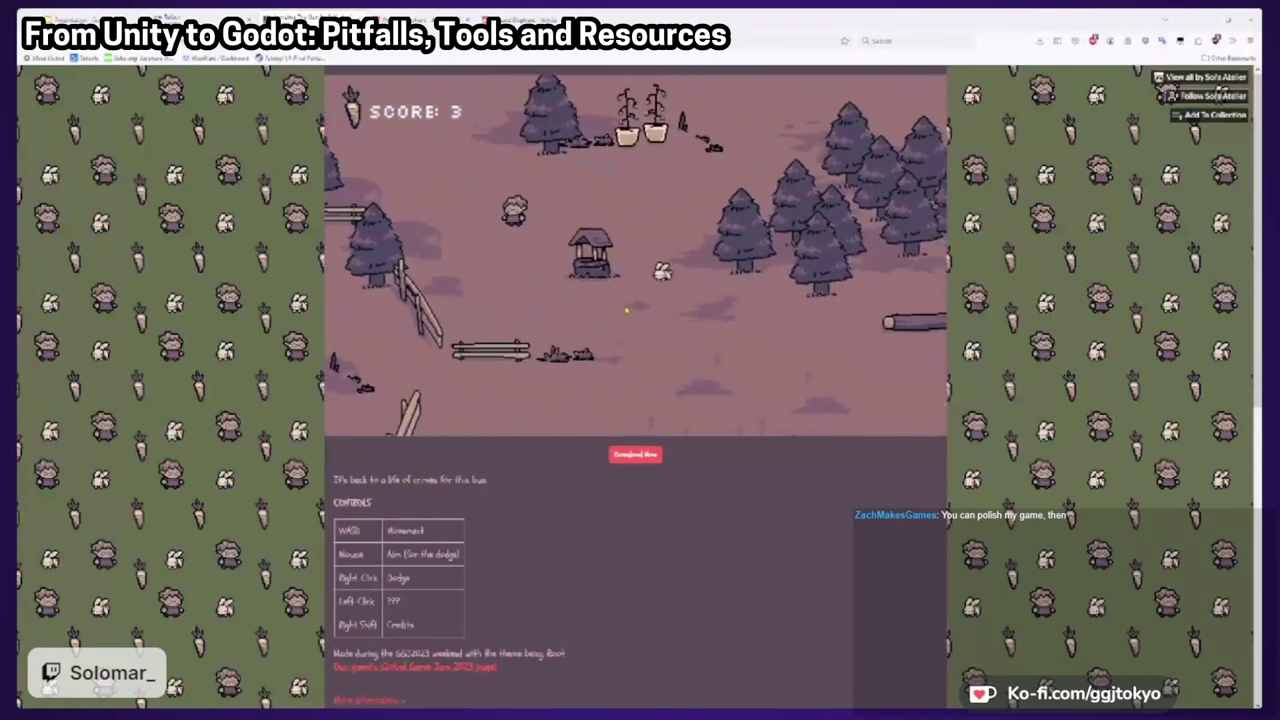
pyautogui.press('s')
pyautogui.press('a')
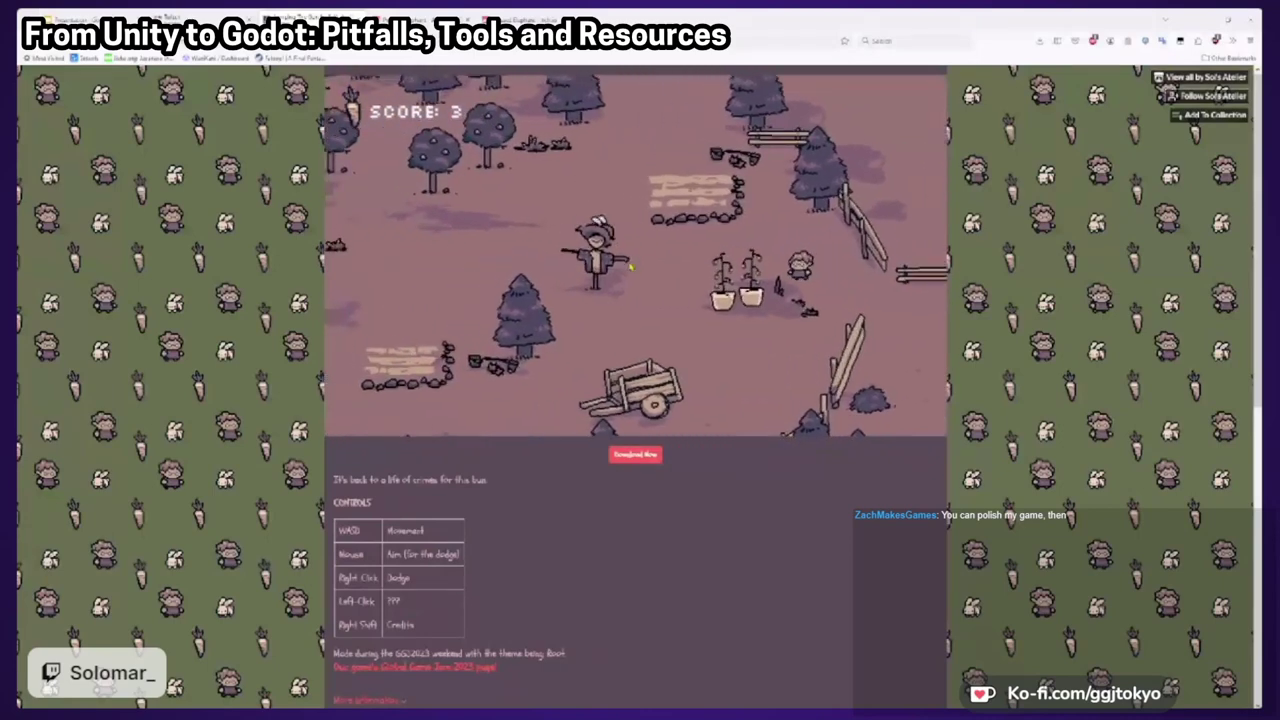
pyautogui.press('s')
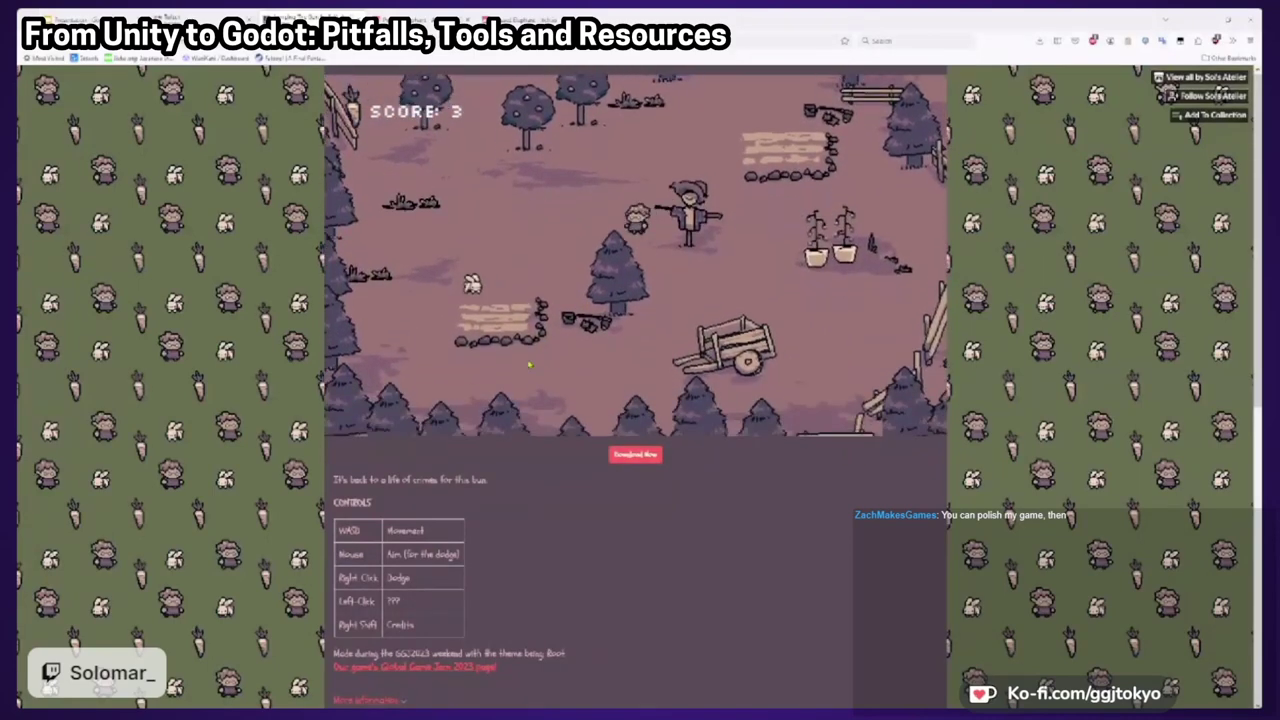
# Run the rabbit east past the cart and fences toward the well, and close the browser window once the round ends
pyautogui.press('d')
pyautogui.press('w')
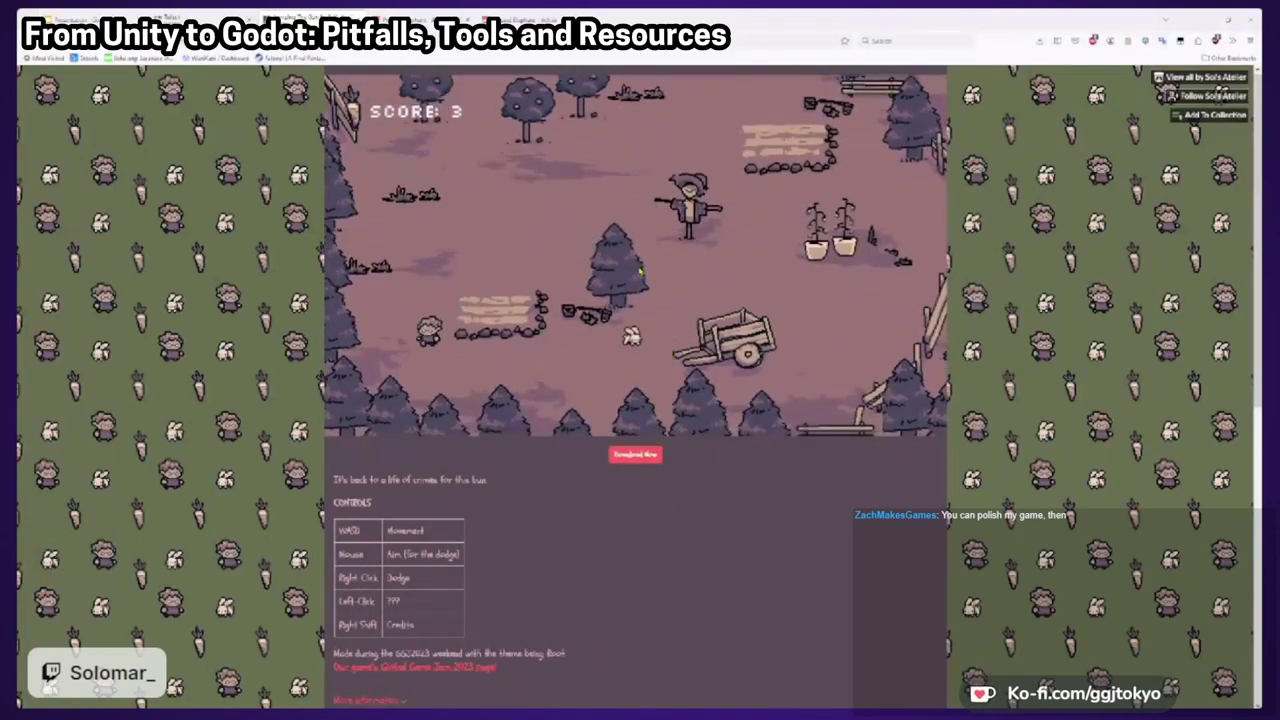
pyautogui.press('d')
pyautogui.press('w')
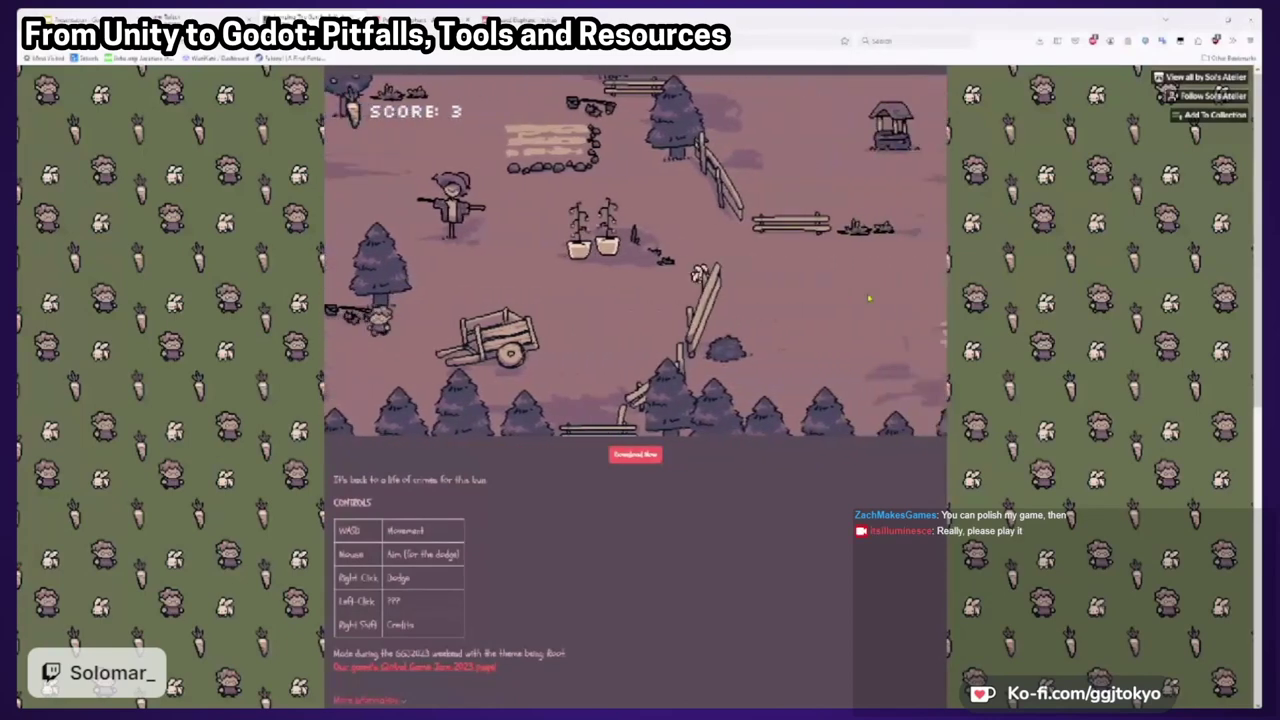
pyautogui.press('d')
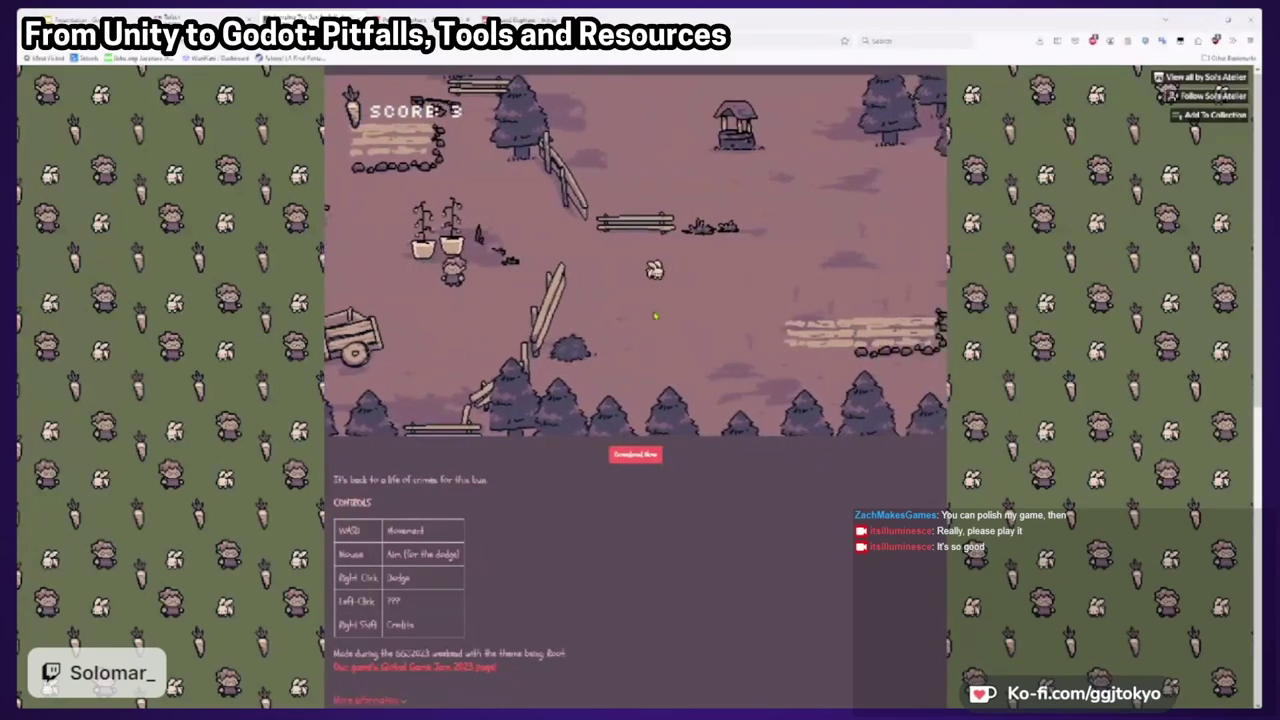
pyautogui.press('d')
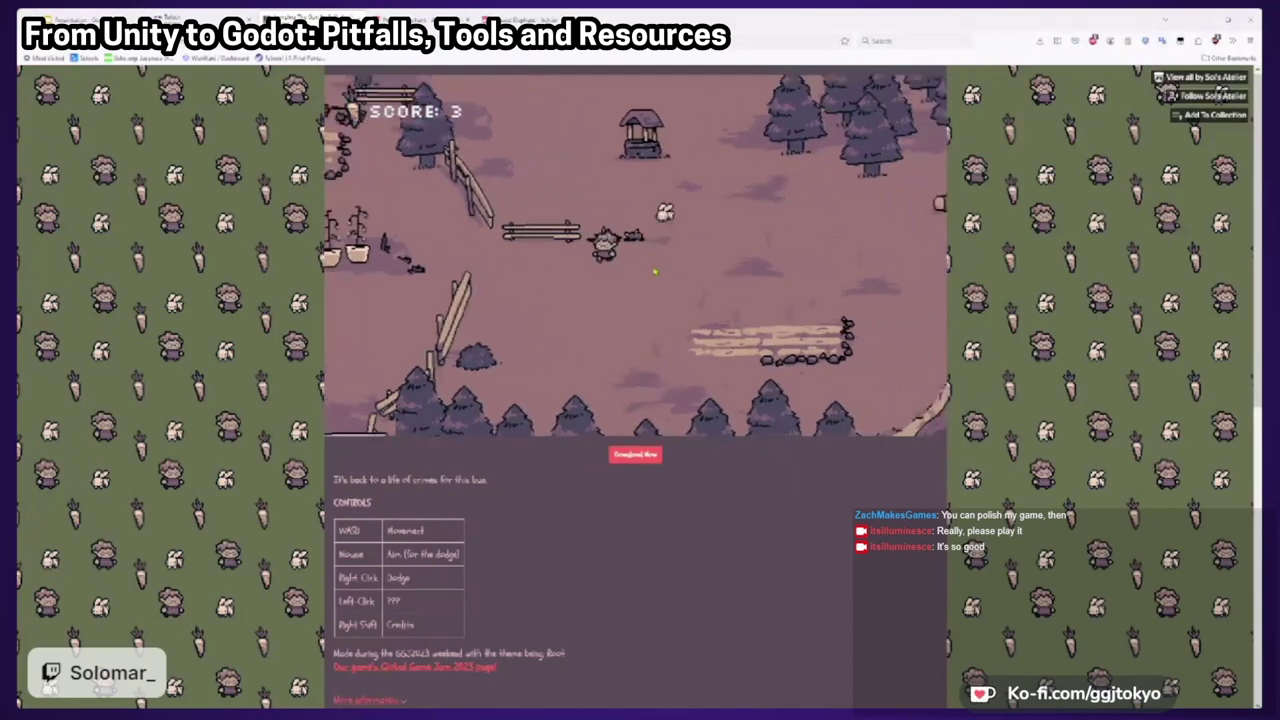
pyautogui.press('s')
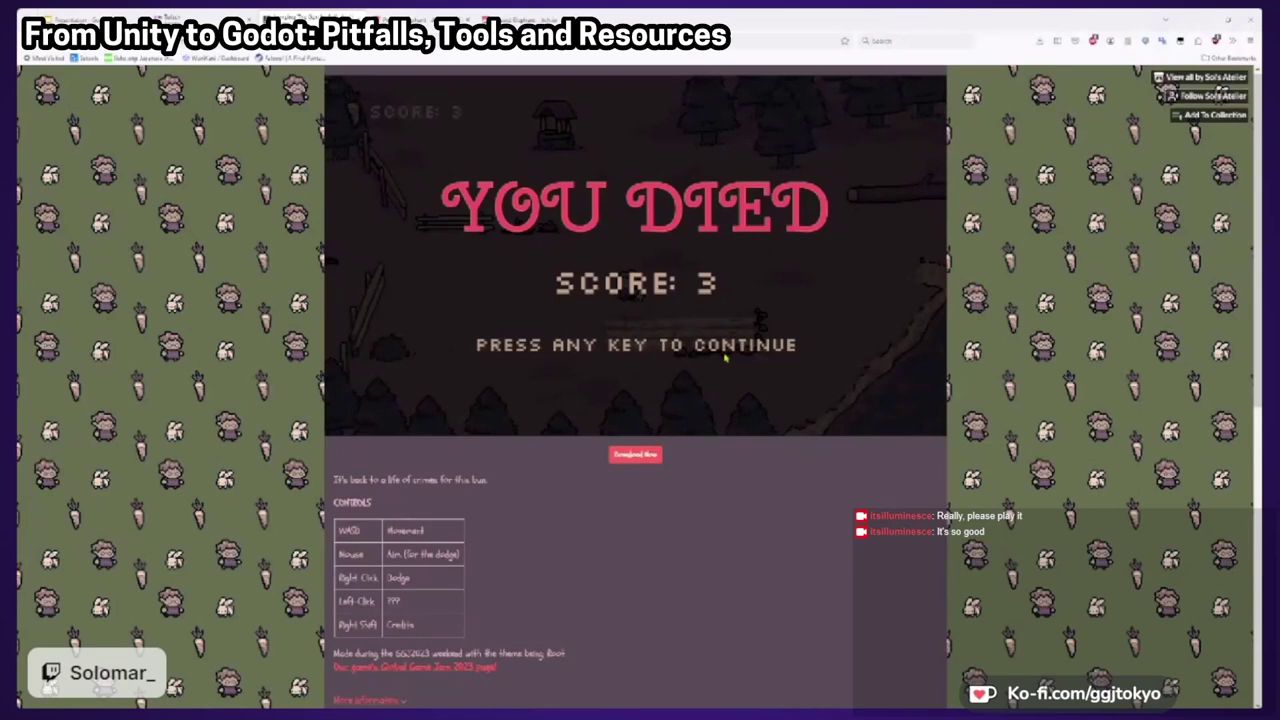
pyautogui.click(1251, 19)
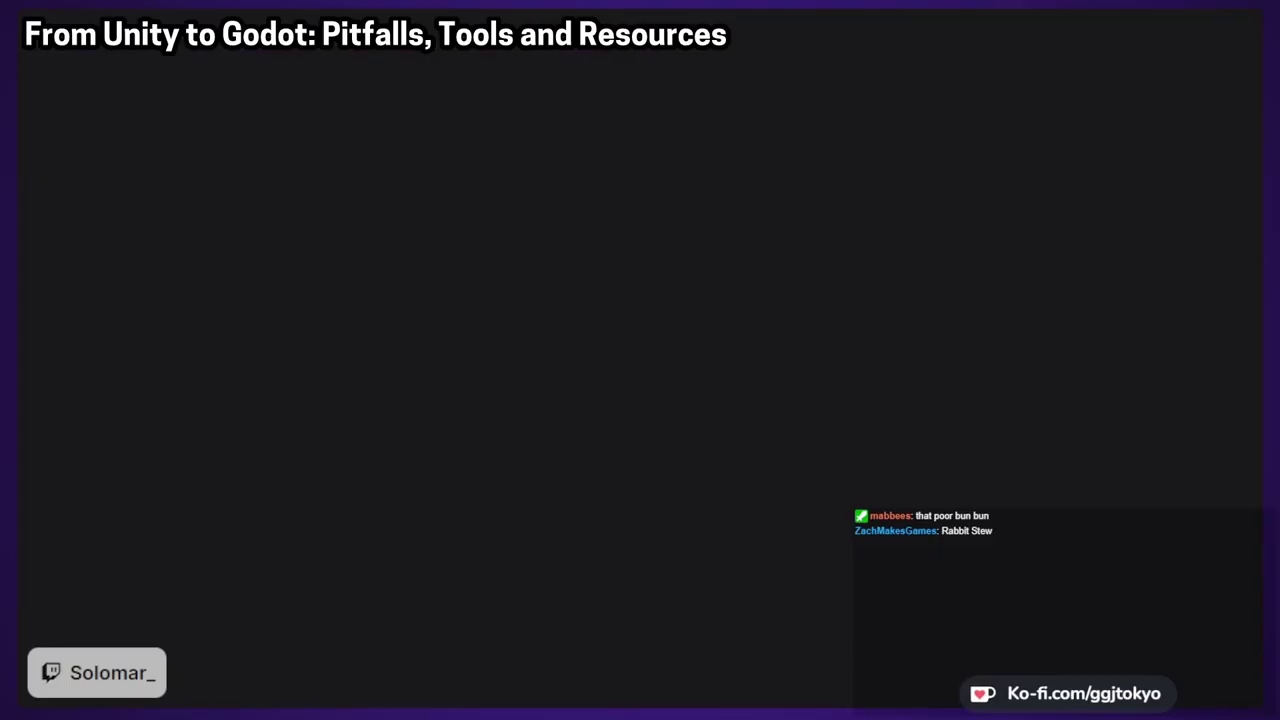